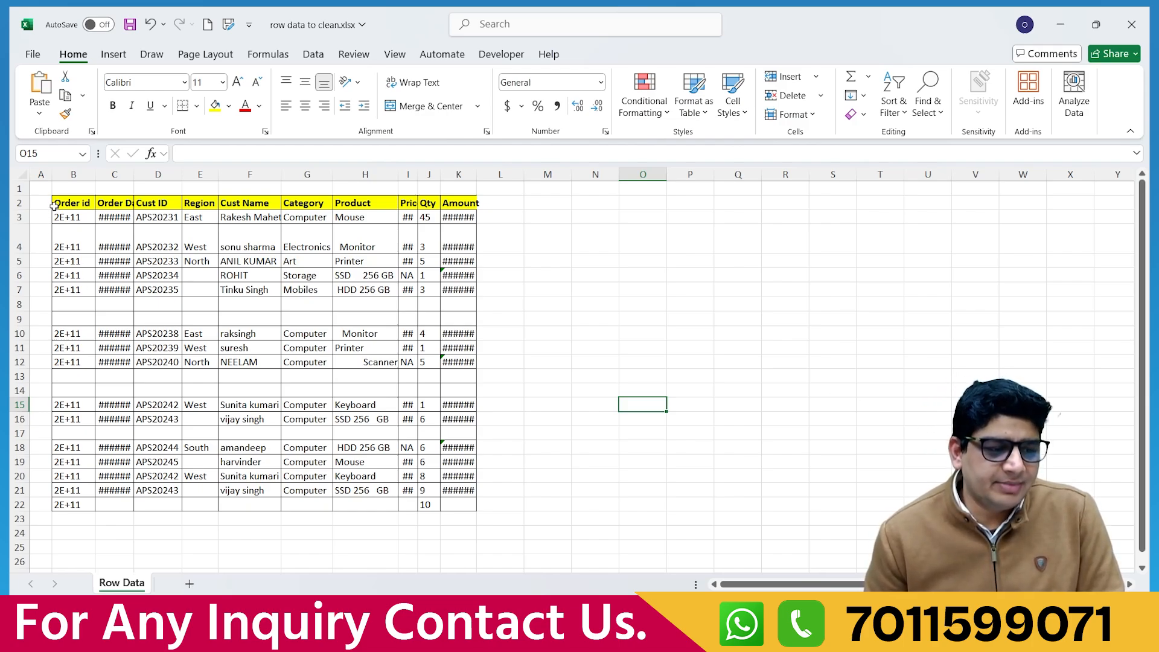
- Examine the raw order table for data problems in the Order id, Order Date, Cust Name and Product columns and the uneven row heights
left_click_drag(58, 202, 454, 504)
left_click(547, 447)
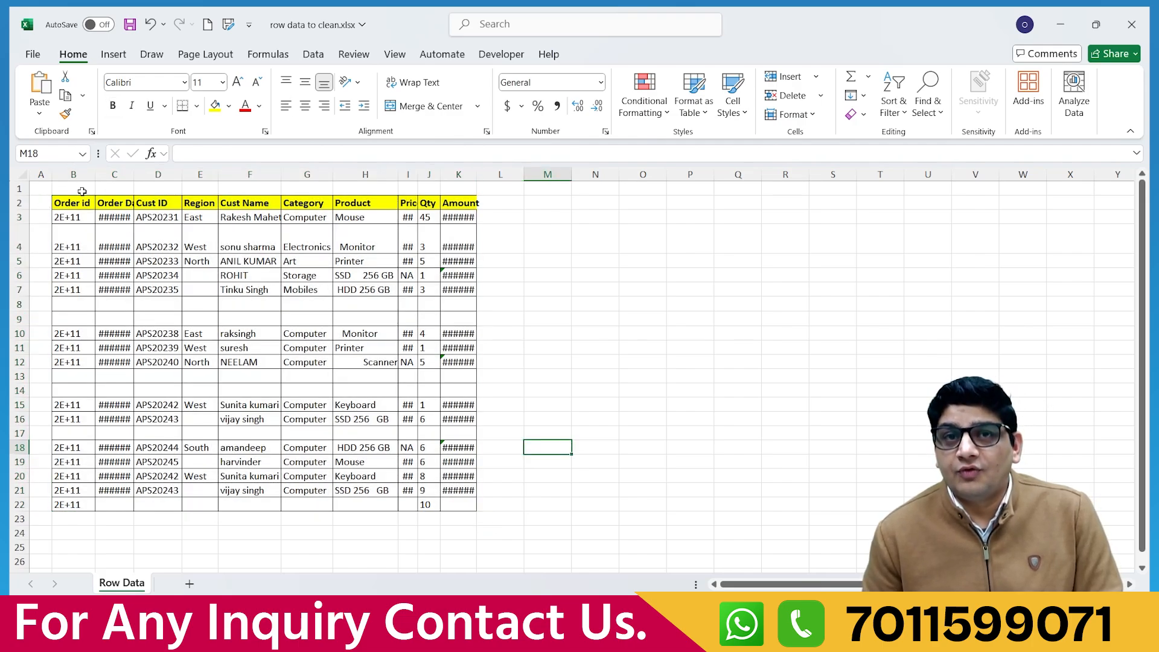
left_click_drag(63, 217, 63, 477)
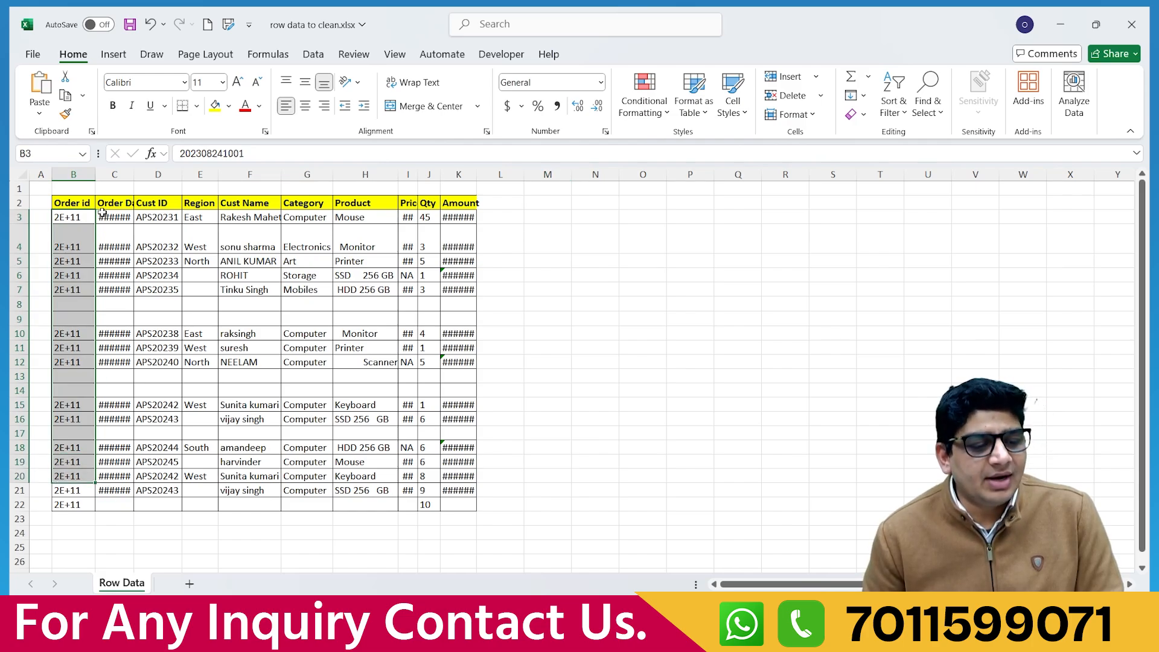
left_click_drag(101, 216, 111, 491)
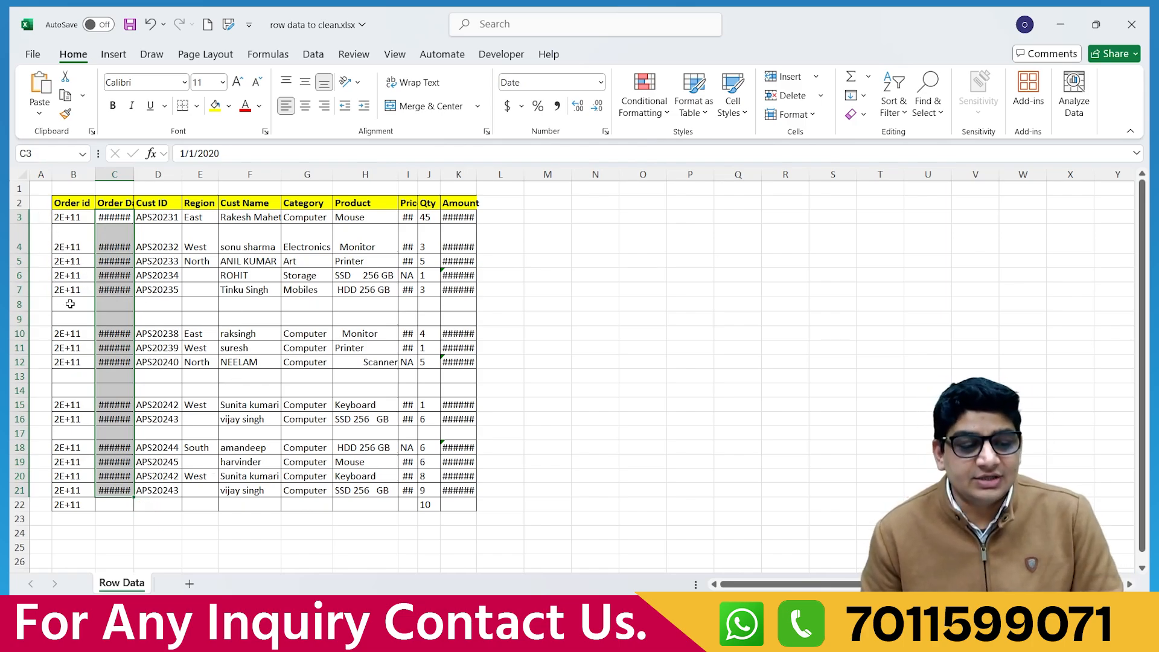
left_click(19, 238)
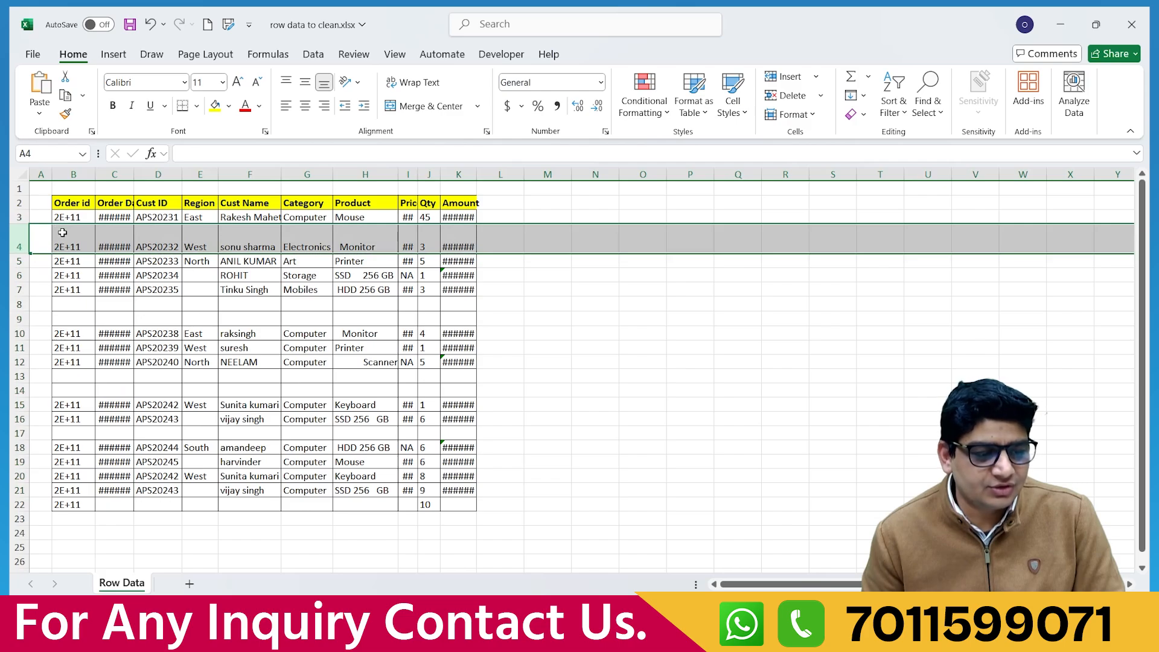
left_click(71, 293)
left_click(70, 264)
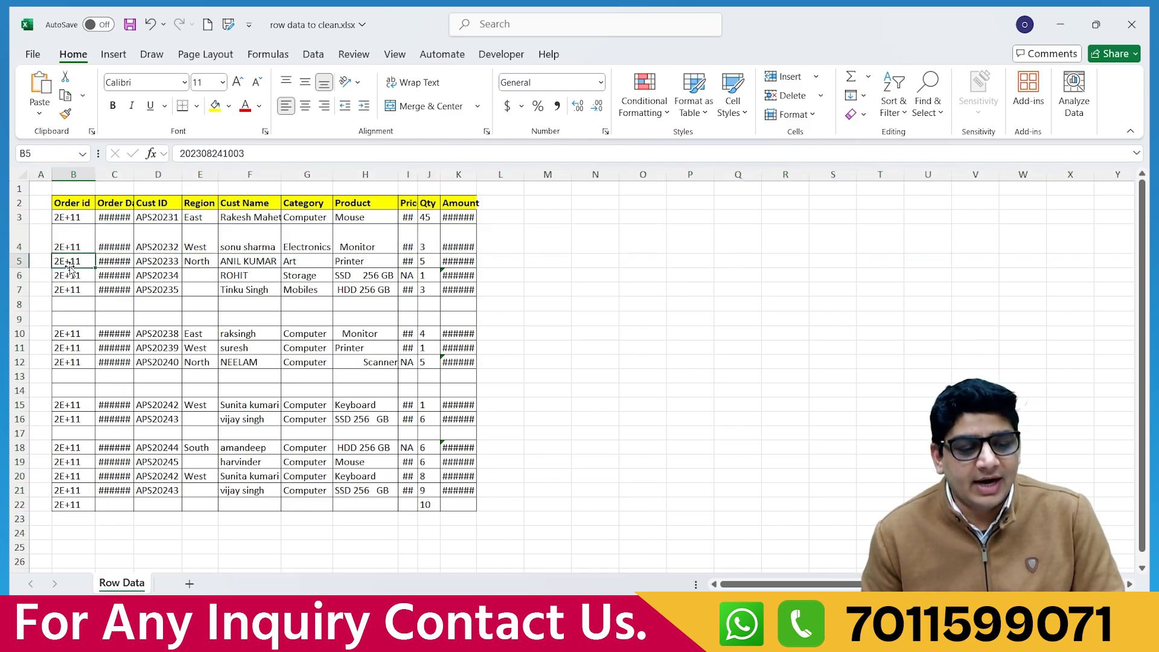
left_click(244, 212)
key("shift+Down")
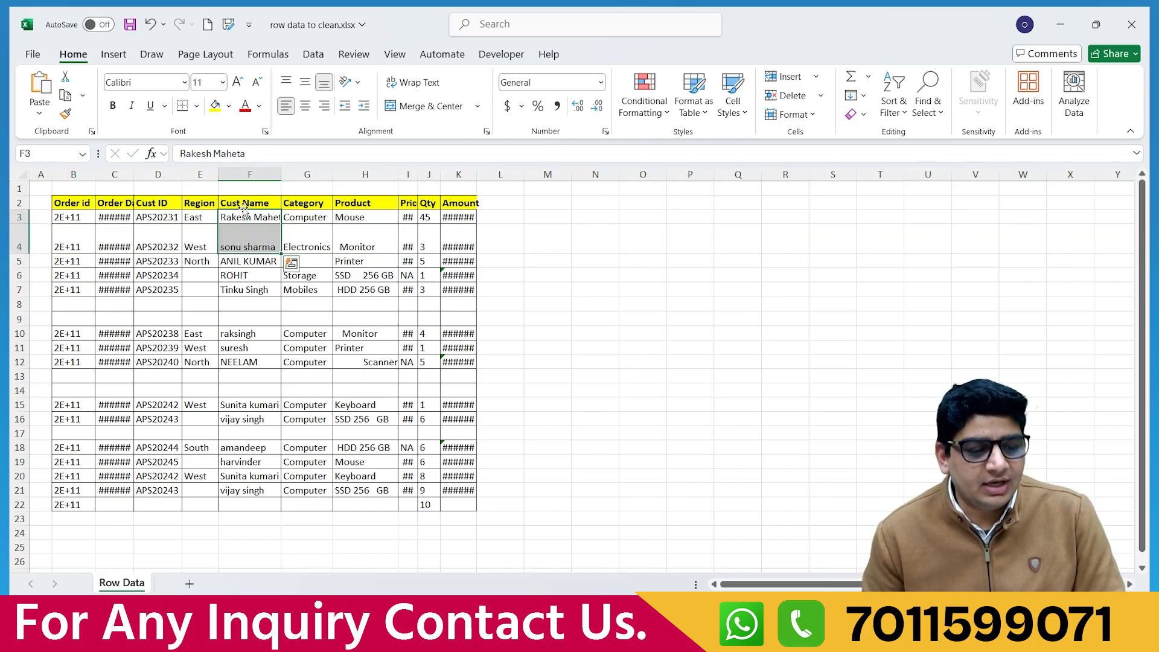
left_click_drag(349, 220, 363, 450)
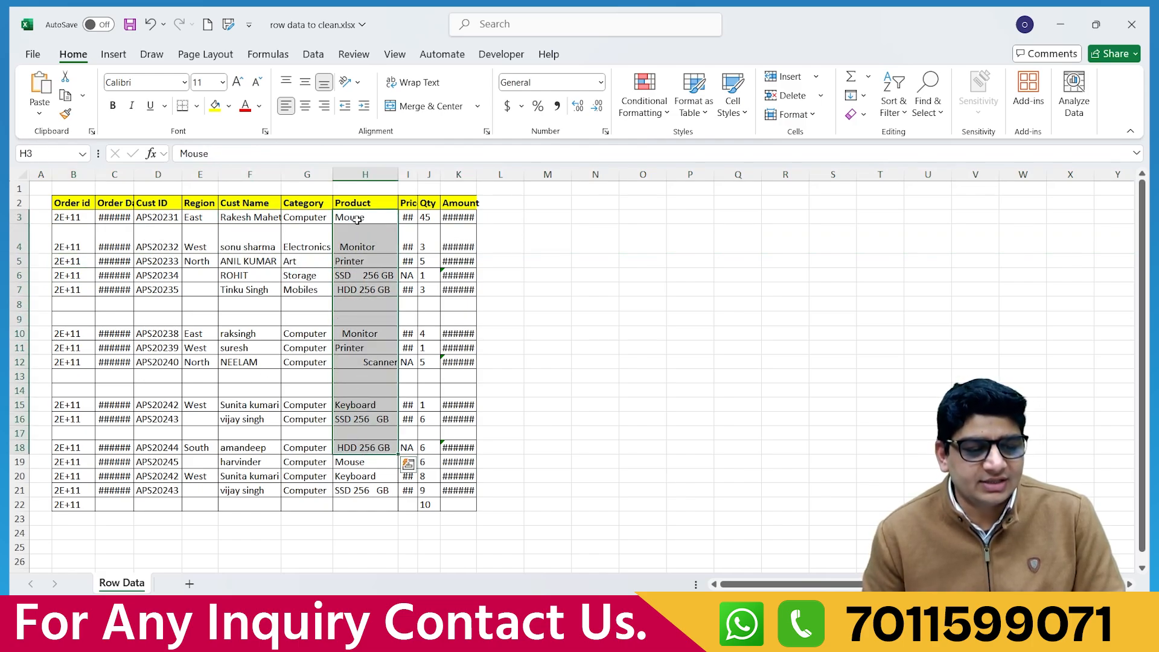
left_click(356, 218)
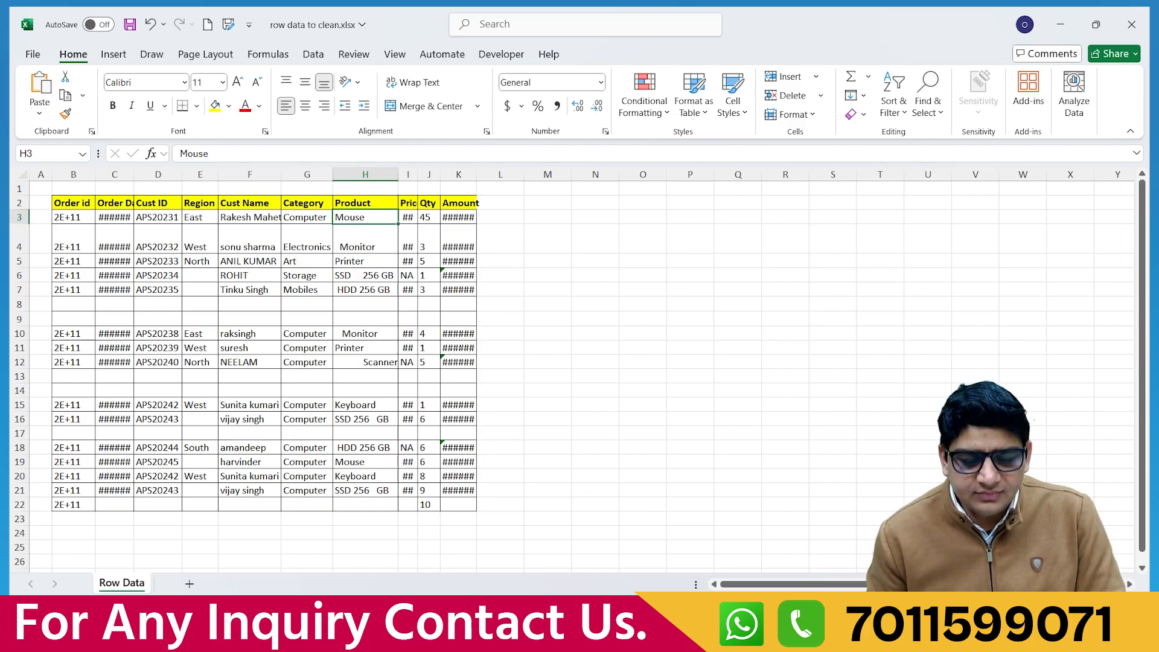
- Switch to the Day 02 Excel Data workbook and inspect the Contact Number column on Sheet2
mouse_move(806, 640)
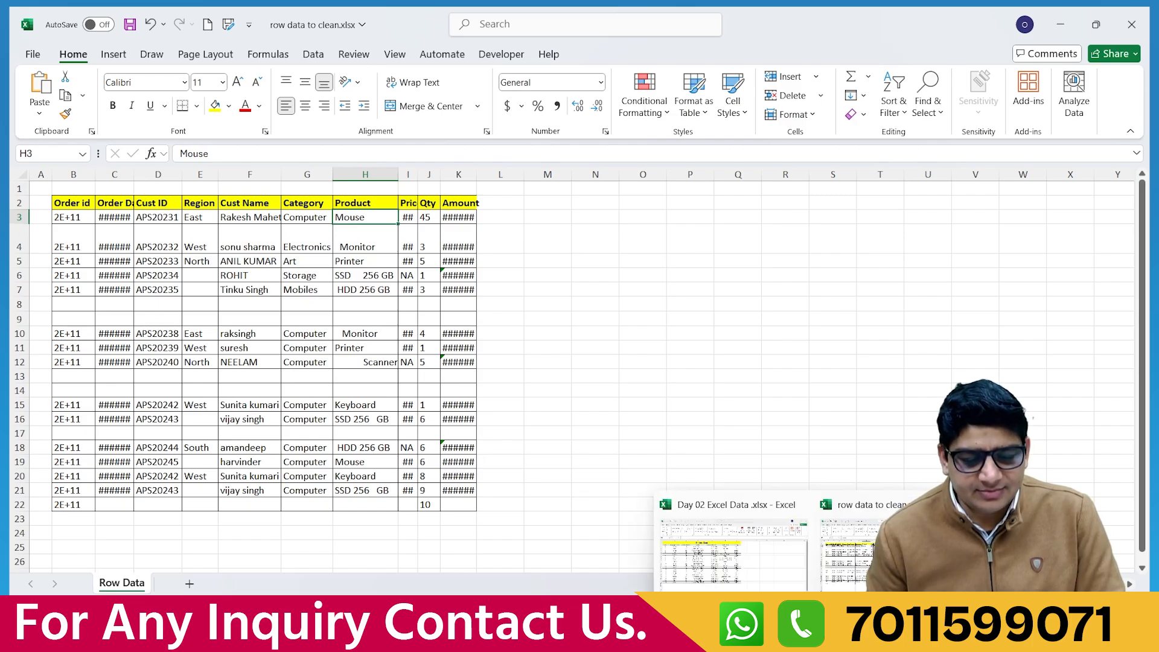
left_click(722, 568)
left_click(644, 351)
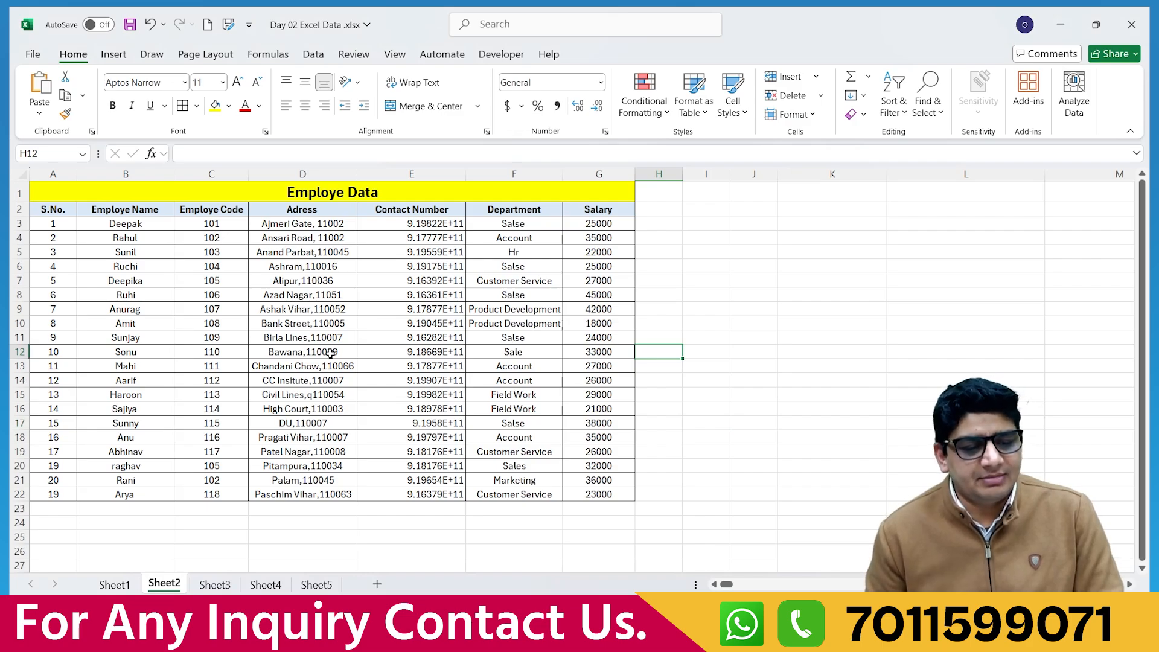
left_click_drag(407, 221, 422, 495)
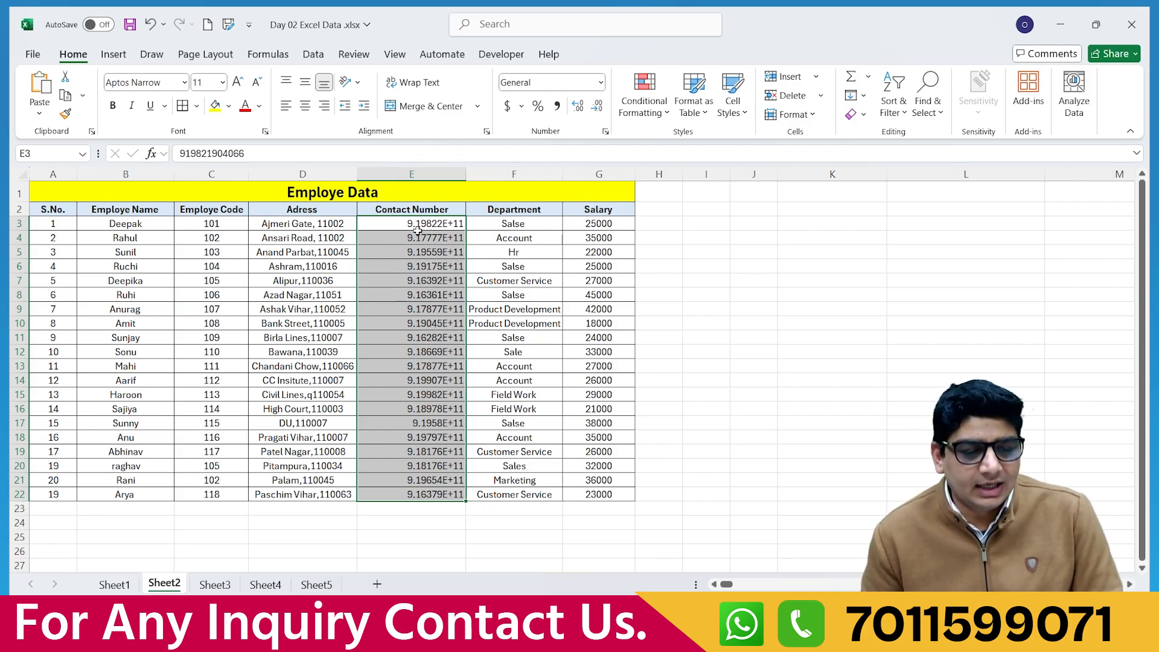
left_click(406, 313)
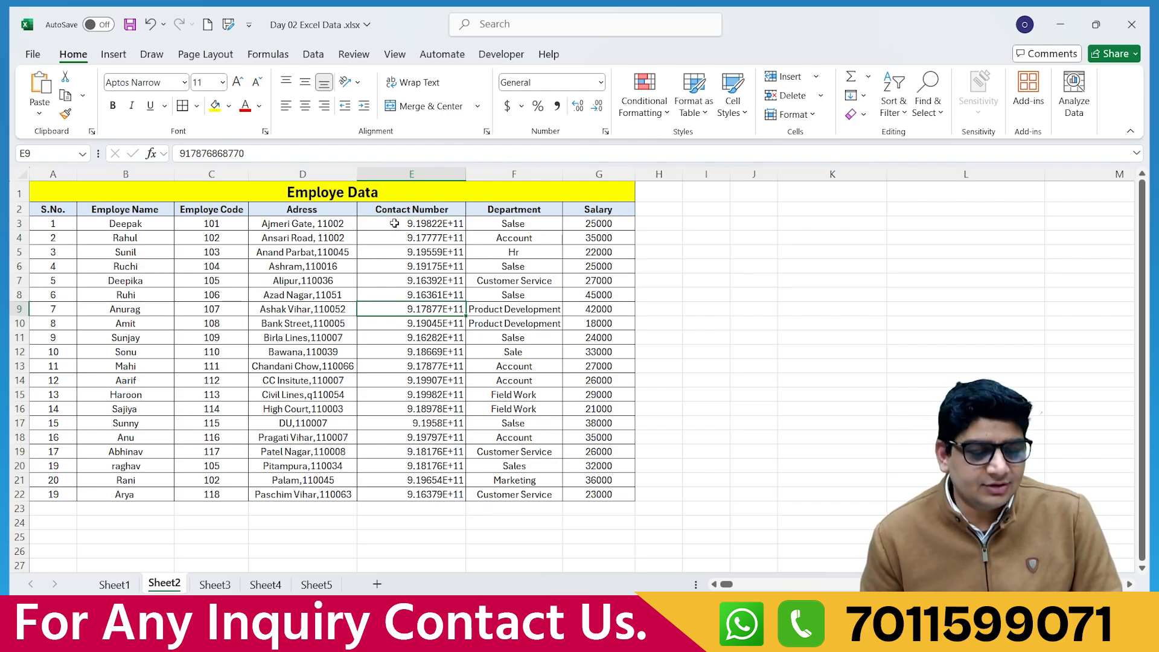
- Format the Contact Number cells E3:E22 as Number with 0 decimal places
left_click_drag(394, 223, 405, 500)
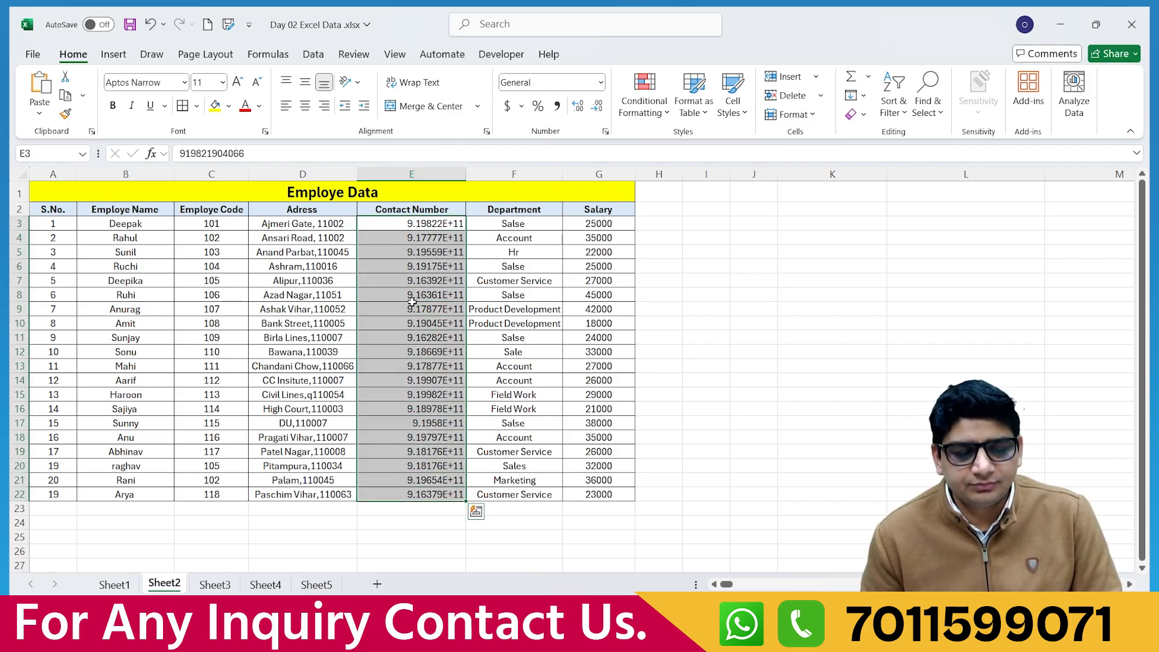
right_click(401, 243)
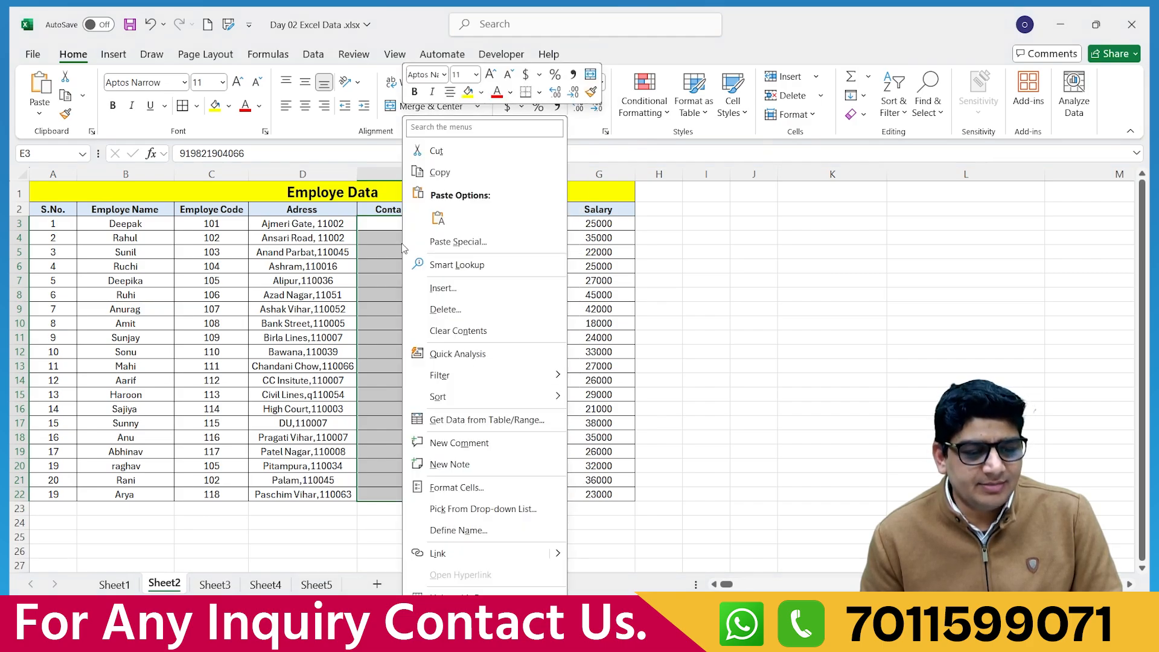
left_click(455, 489)
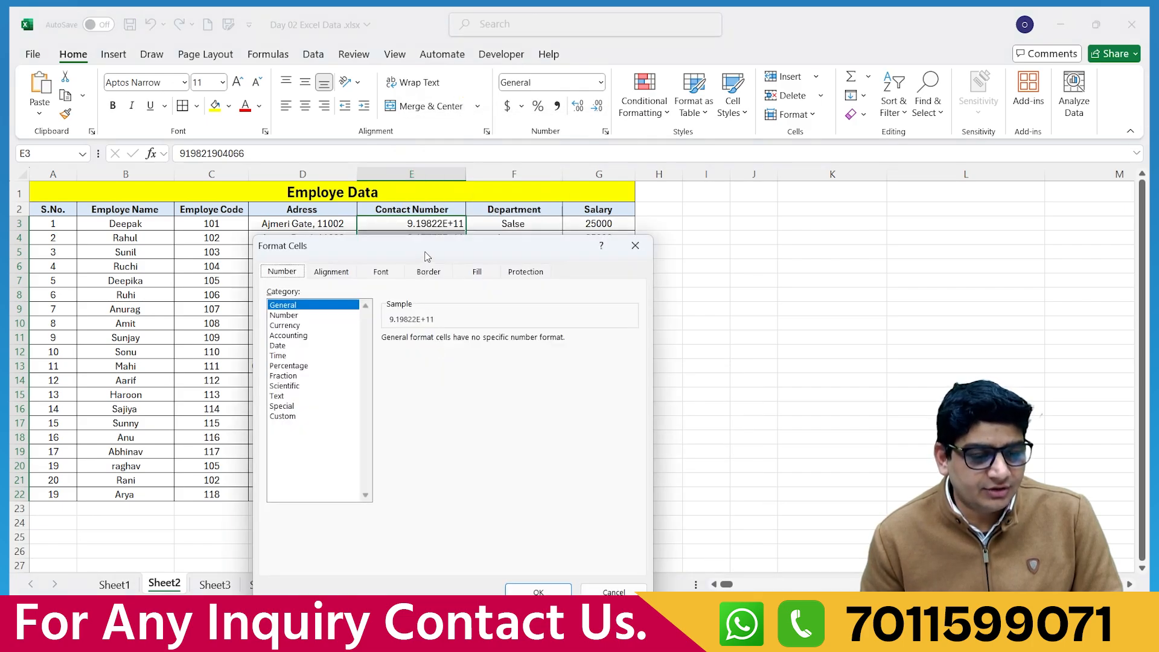
left_click_drag(442, 240, 453, 138)
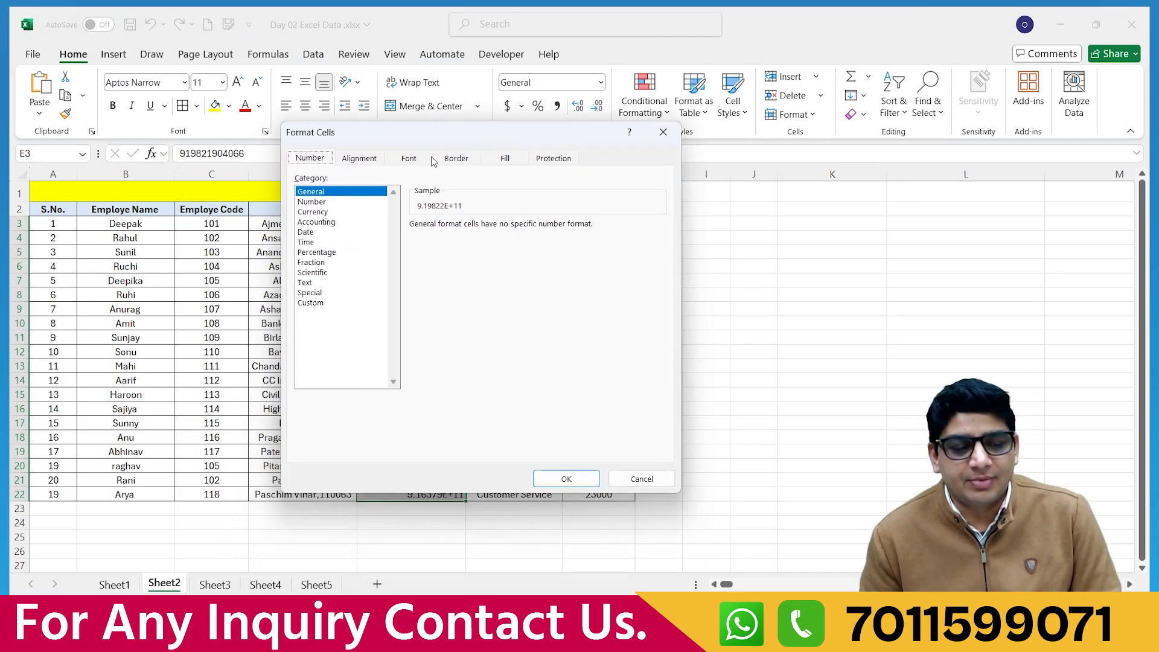
left_click(305, 203)
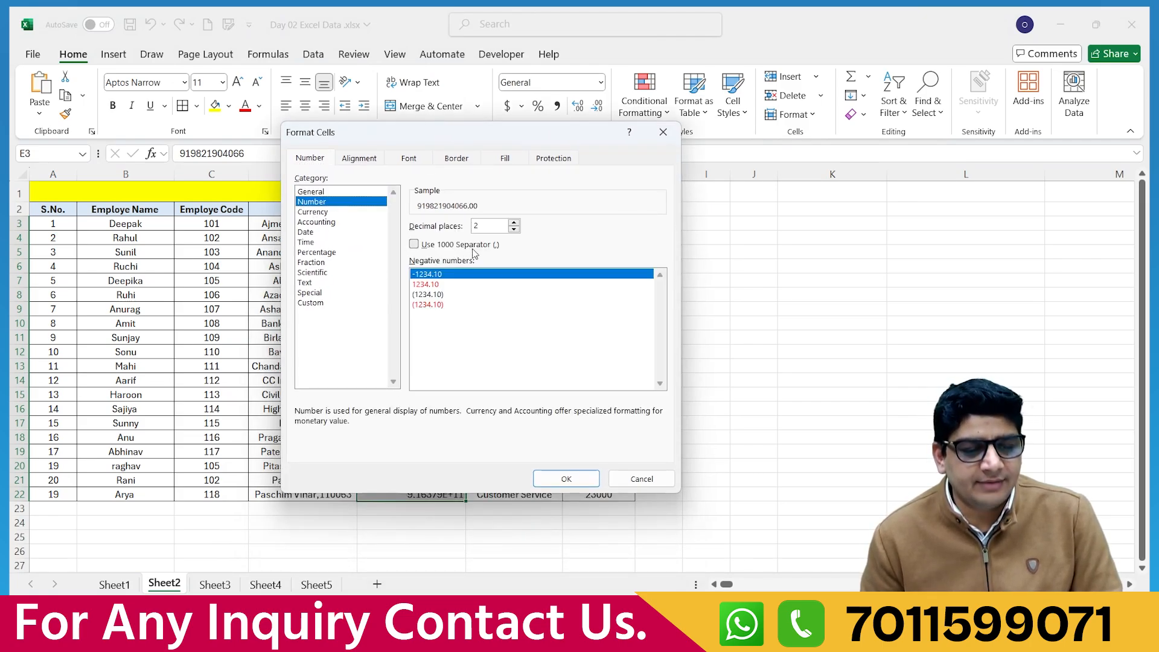
left_click(514, 230)
left_click(514, 230)
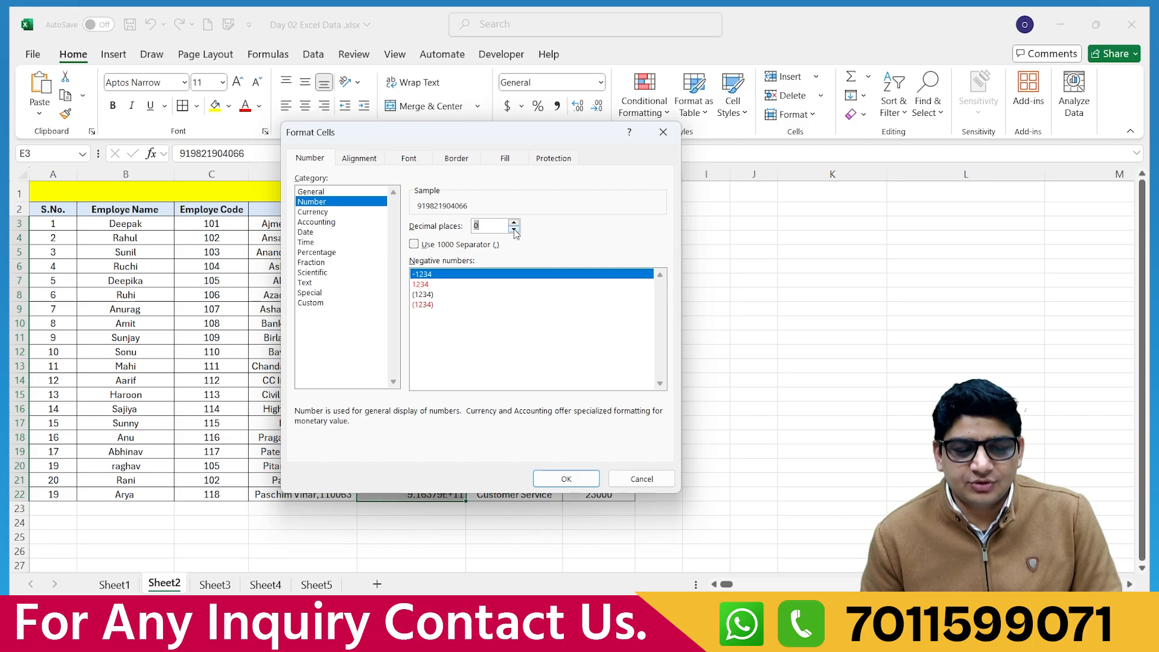
left_click(577, 480)
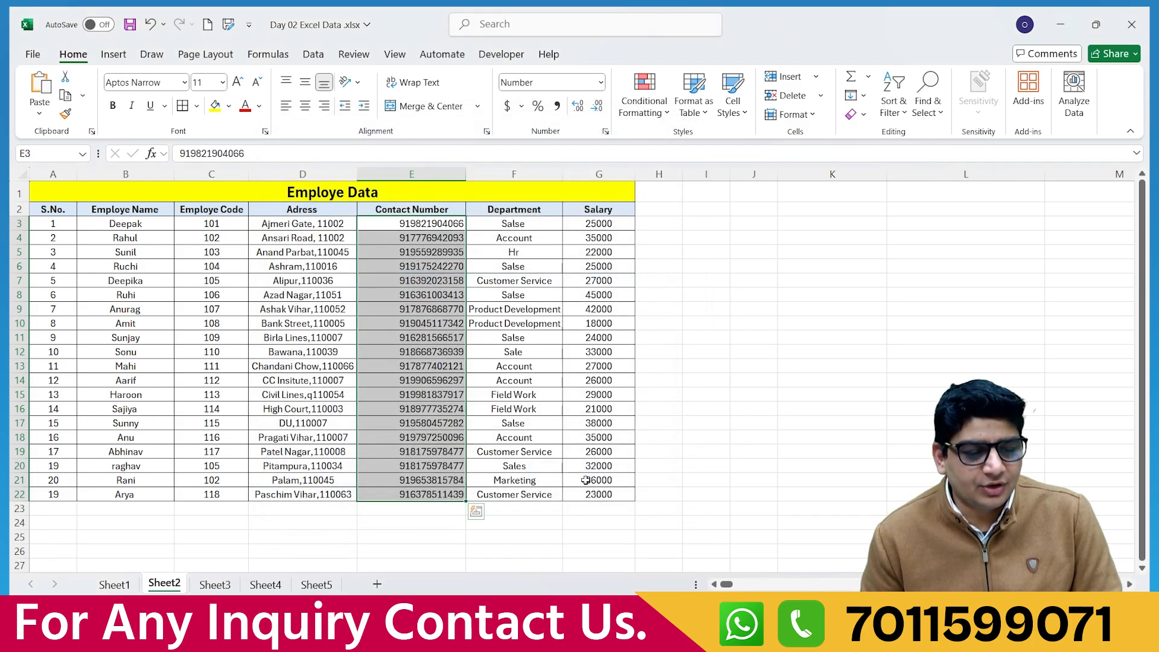
left_click_drag(415, 232, 425, 494)
left_click(398, 226)
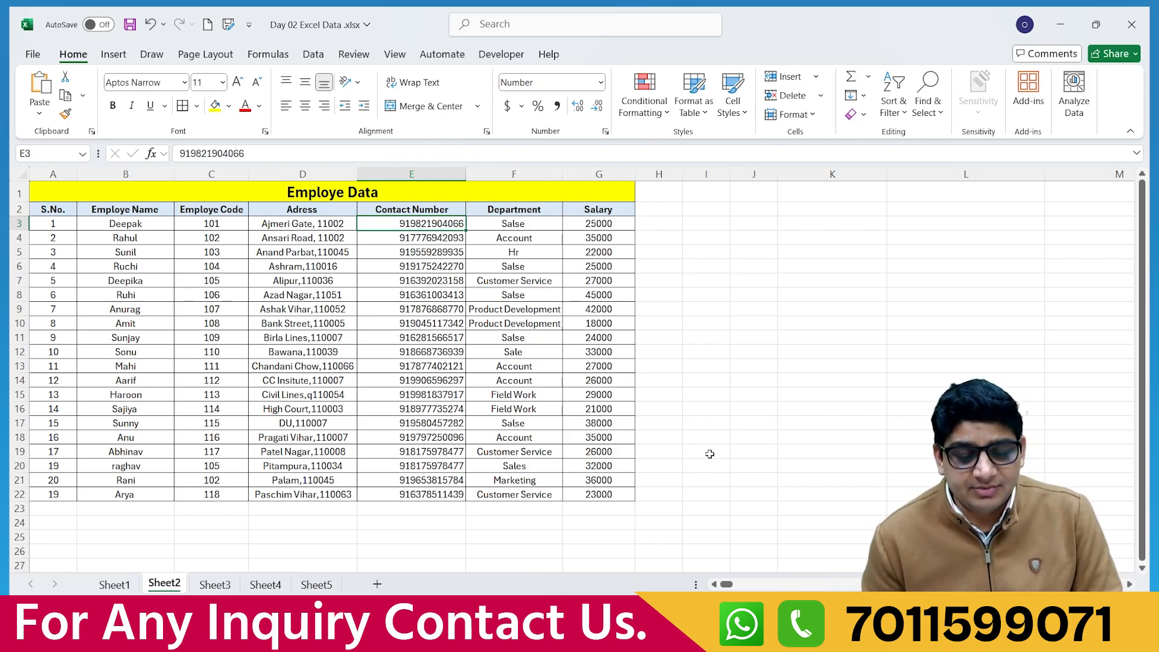
- Switch back to the row data to clean workbook and inspect the Order id column
mouse_move(816, 631)
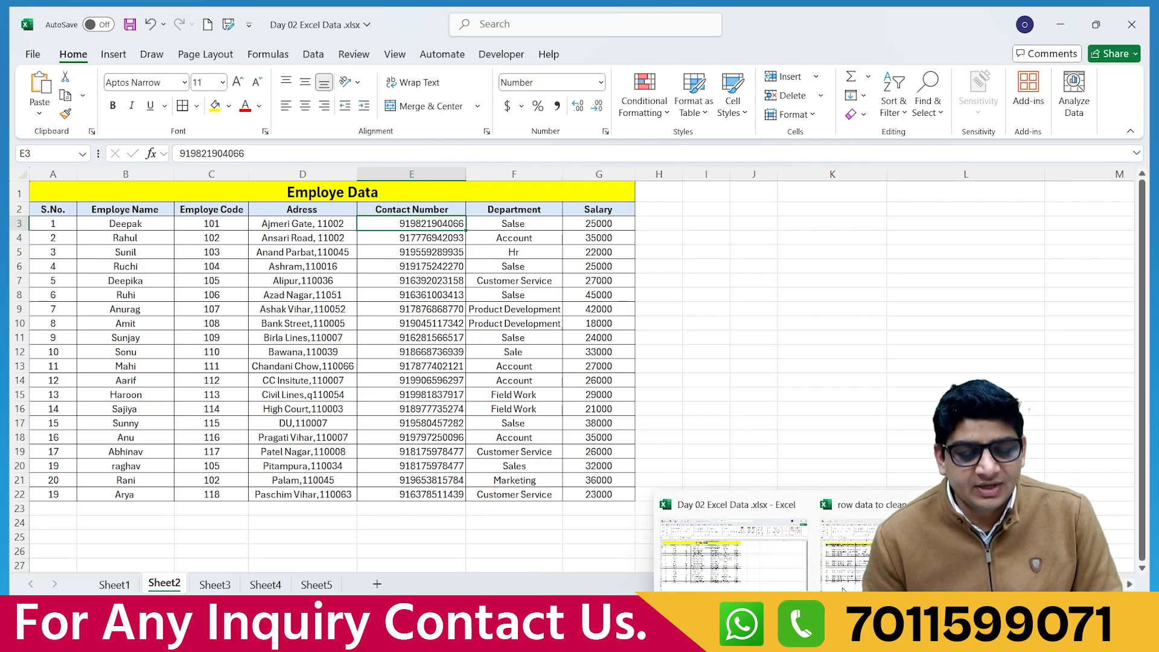
left_click(862, 561)
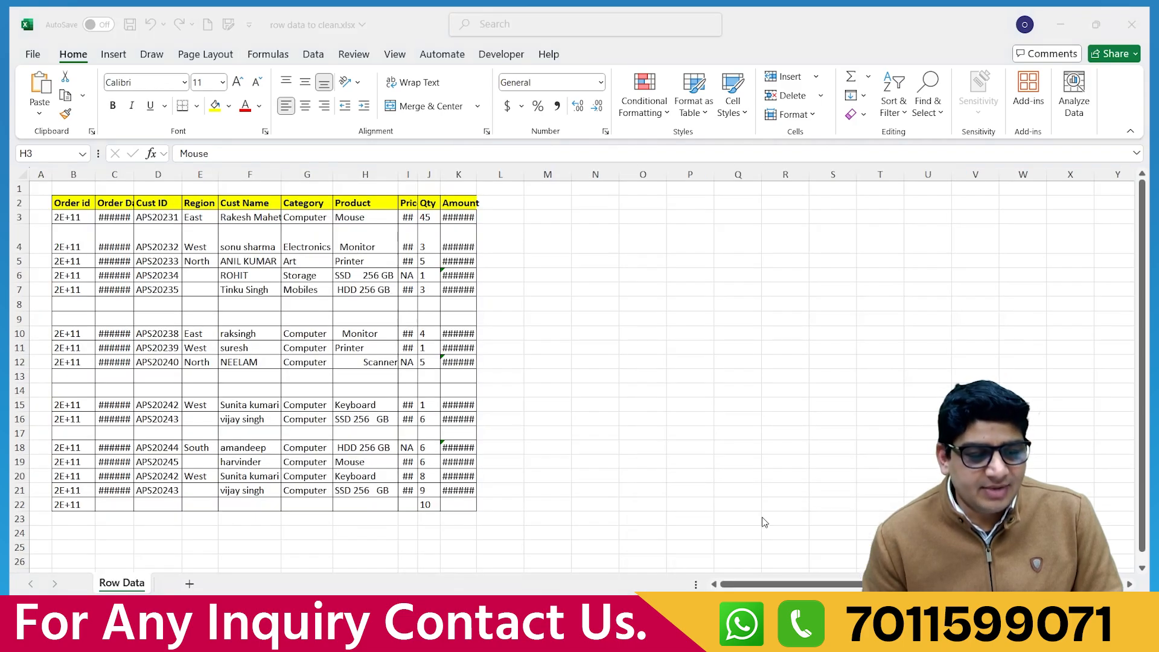
left_click(77, 202)
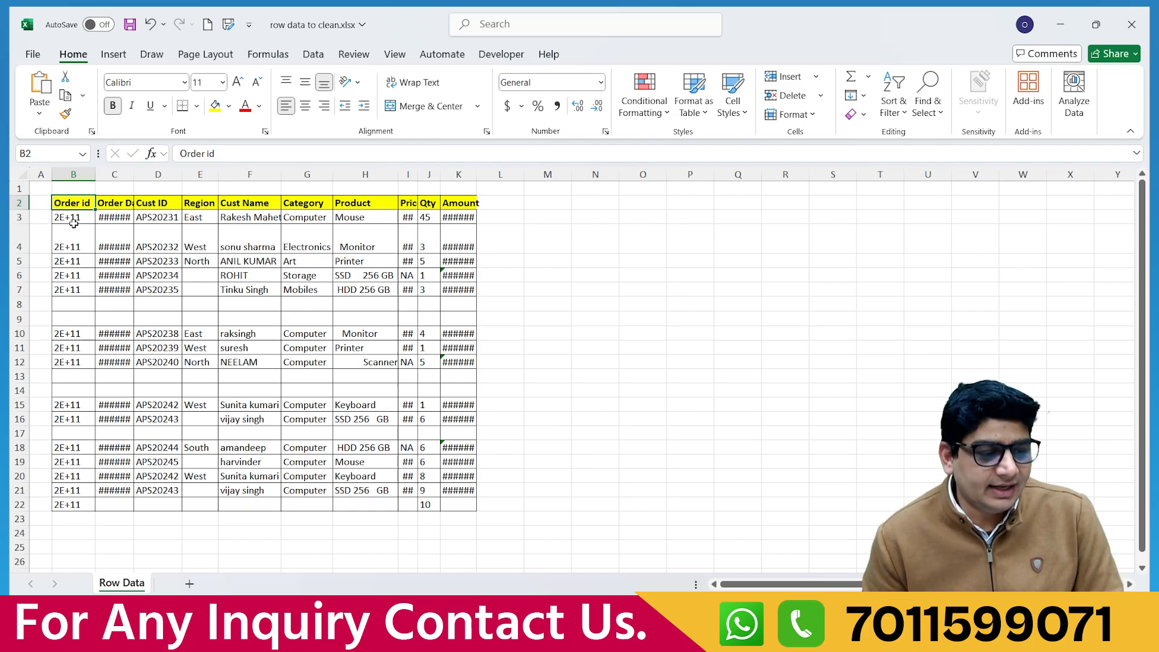
left_click_drag(72, 219, 73, 476)
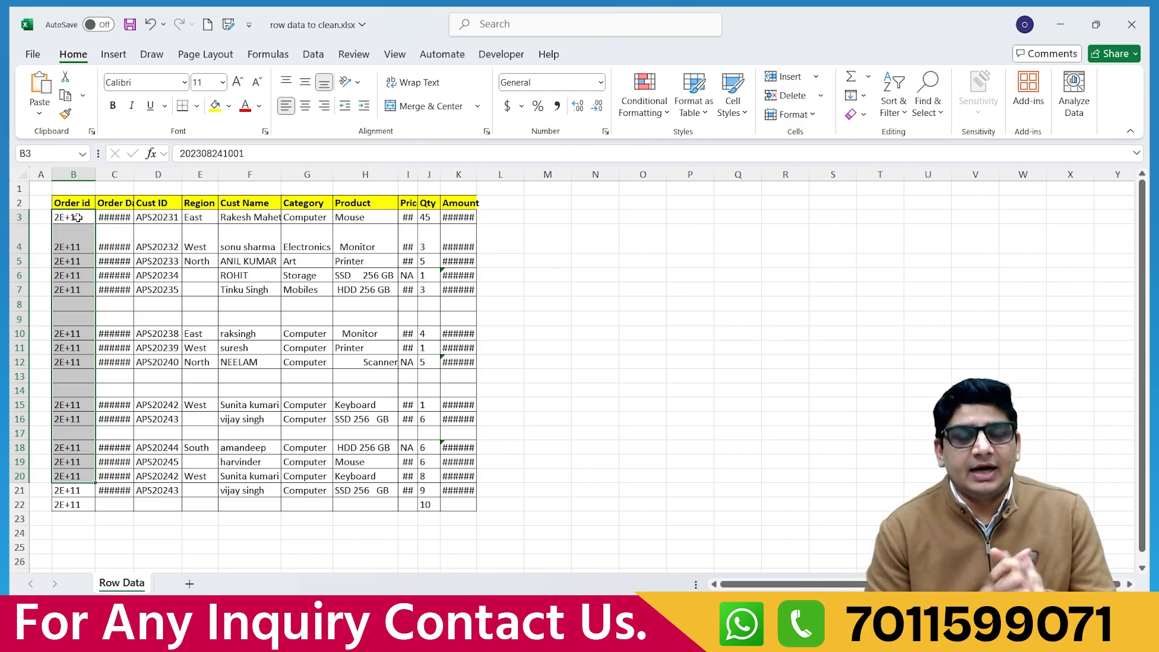
left_click(82, 219)
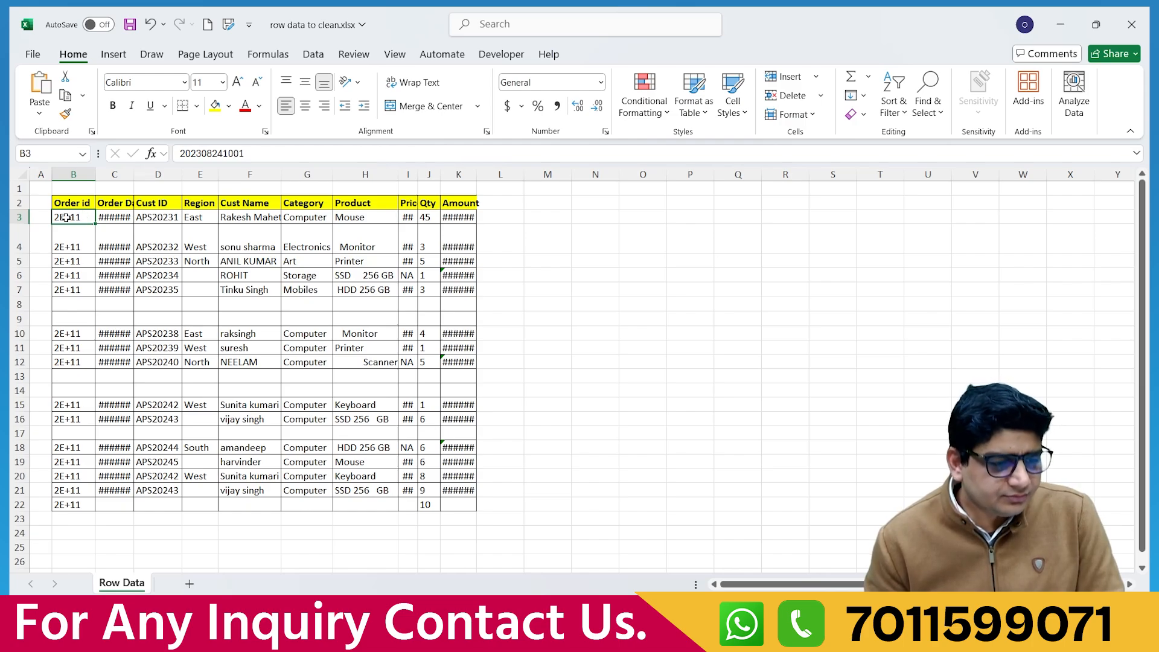
- Format the Order id cells B3:B22 as Number with 0 decimal places
left_click_drag(66, 217, 67, 504)
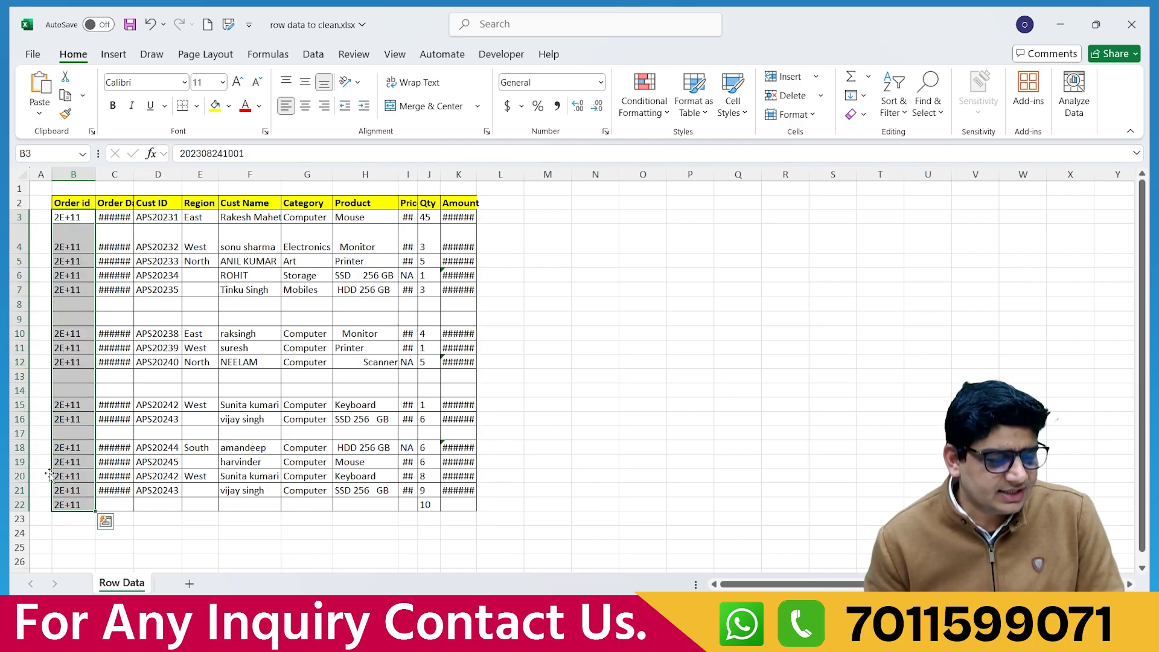
right_click(65, 219)
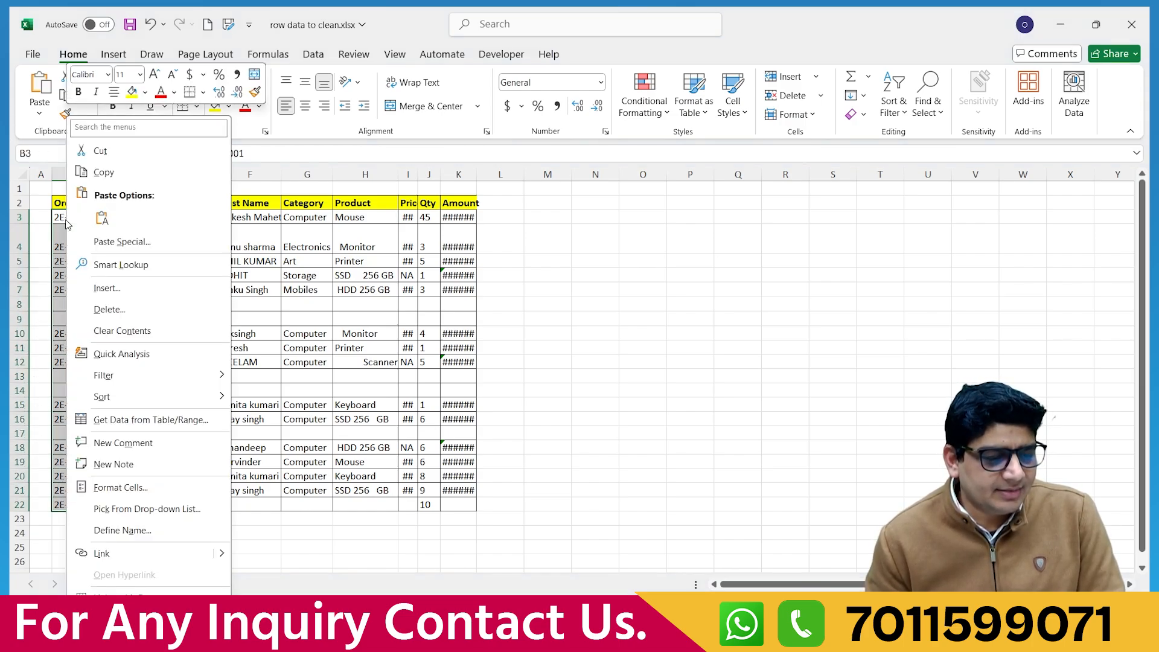
left_click(126, 488)
left_click_drag(281, 254, 478, 122)
key("Down")
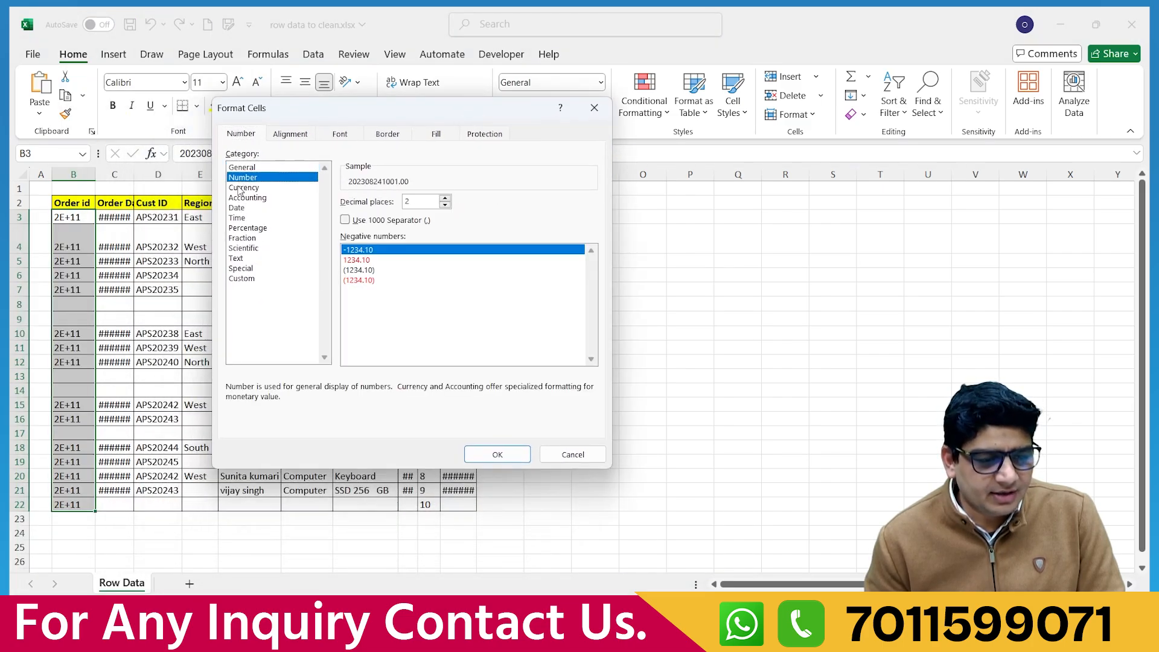
left_click(445, 205)
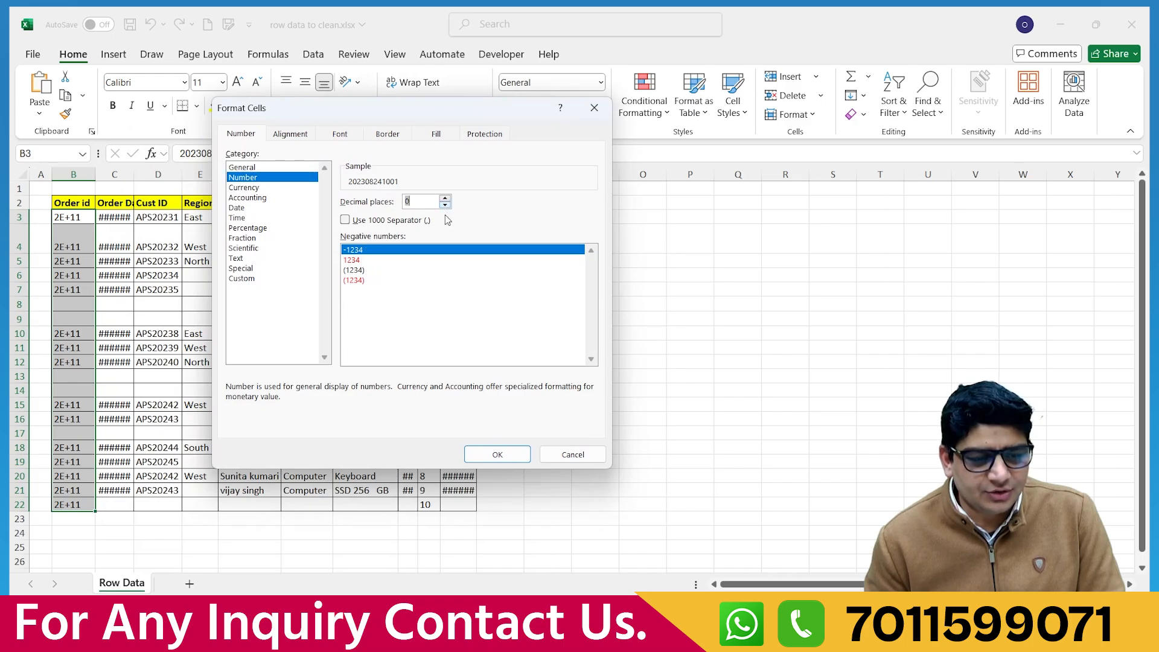
left_click(496, 455)
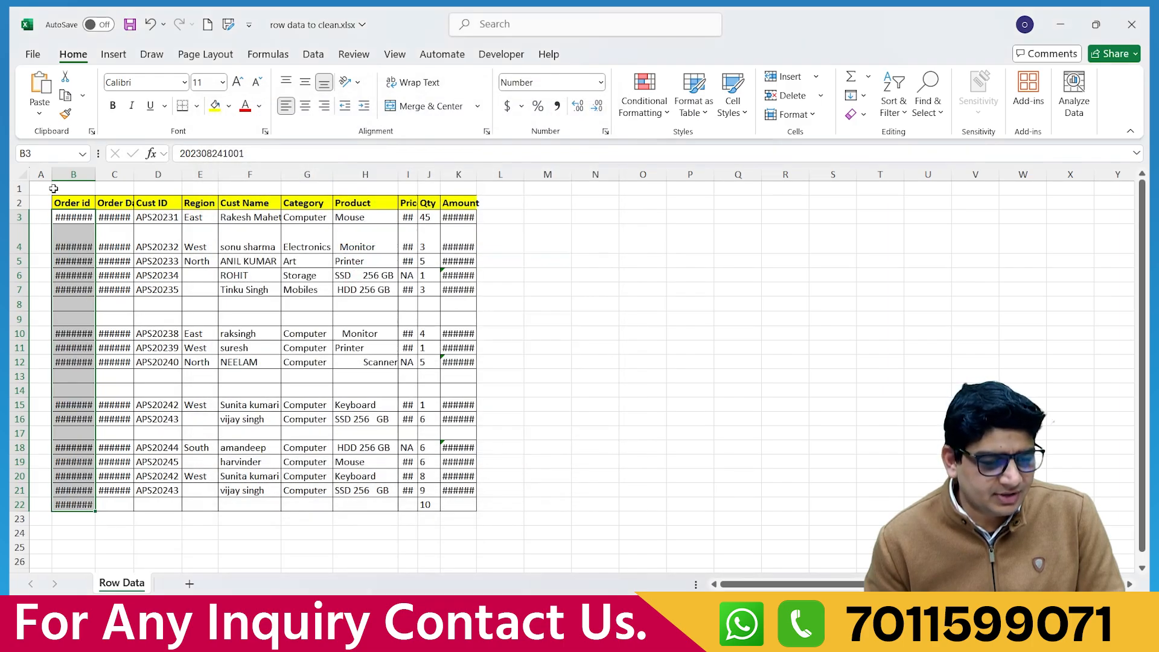
- Check the Order id and Order Date cells, and auto-fit column B to the width of its order ids
left_click(73, 335)
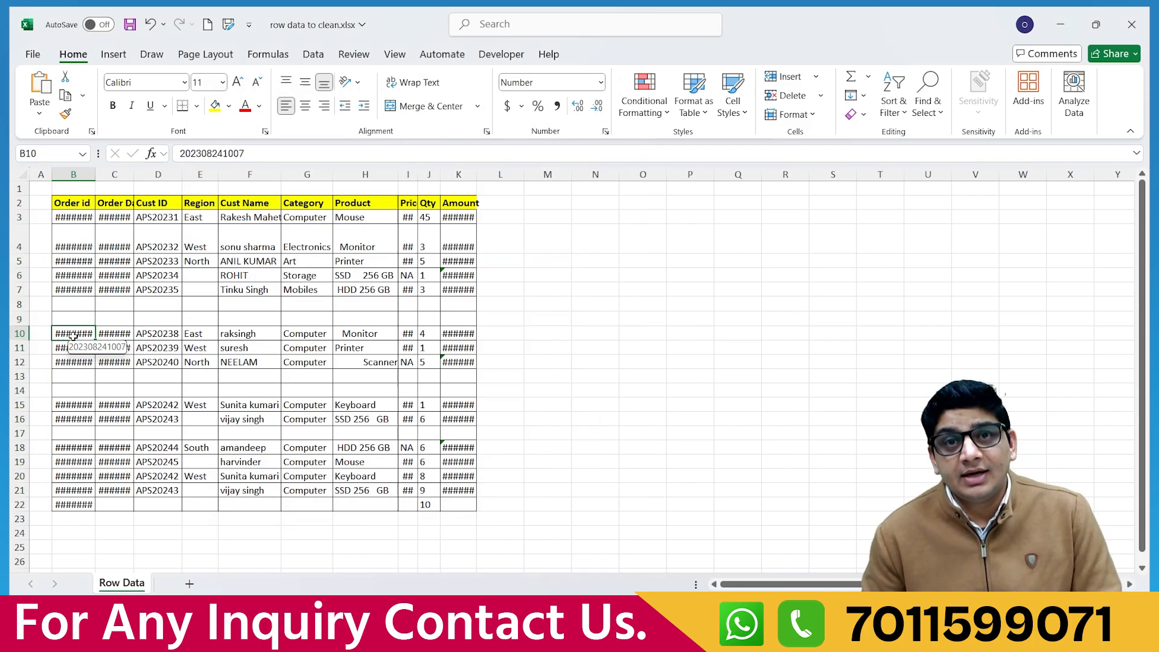
left_click(83, 219)
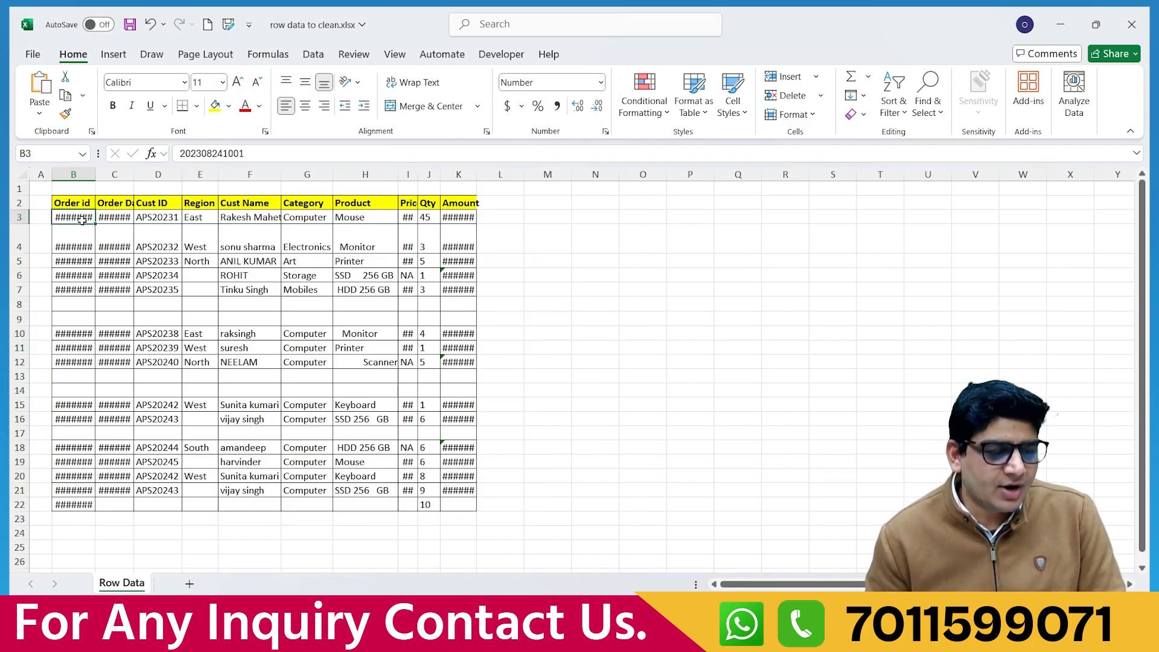
left_click(78, 249)
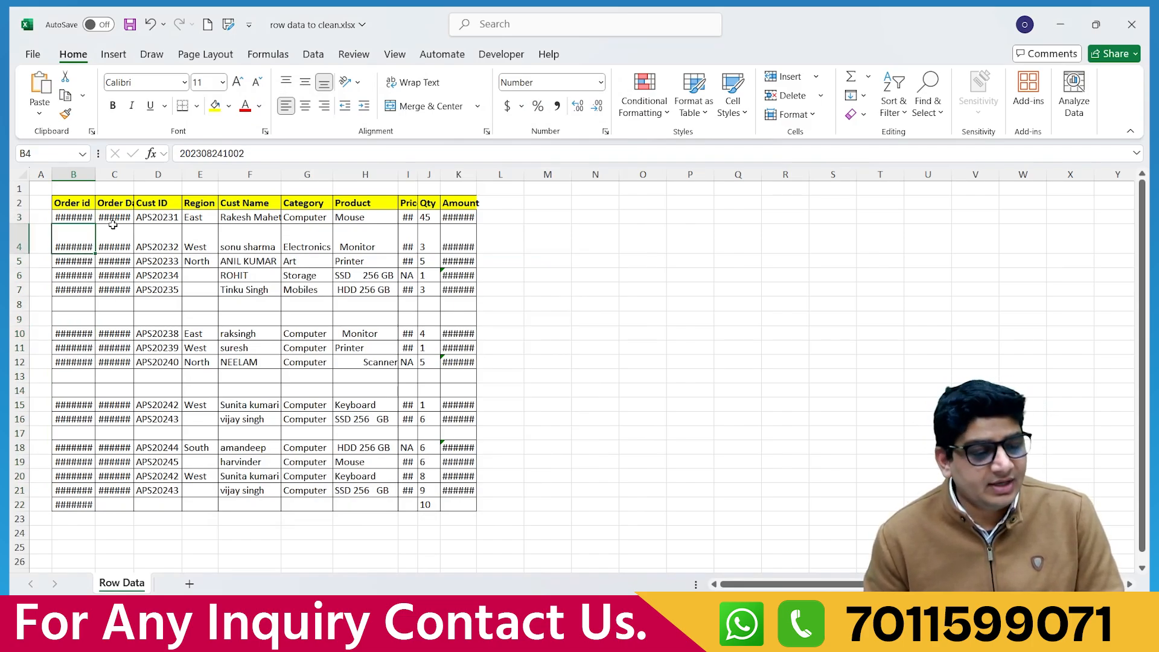
left_click_drag(114, 219, 115, 477)
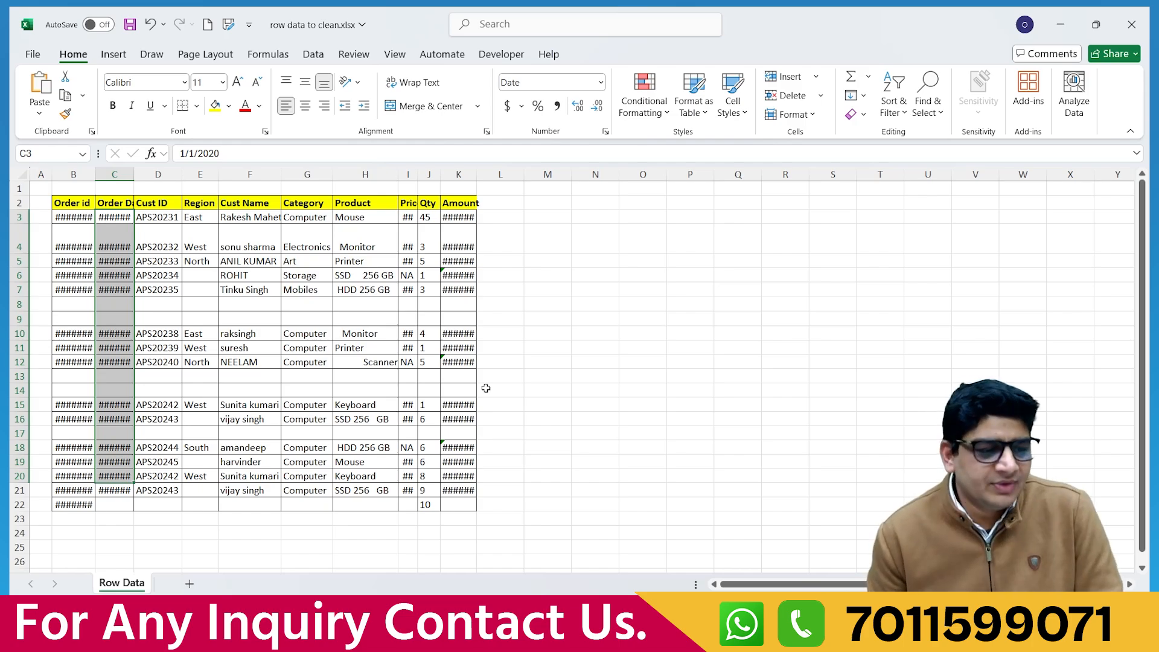
double_click(97, 174)
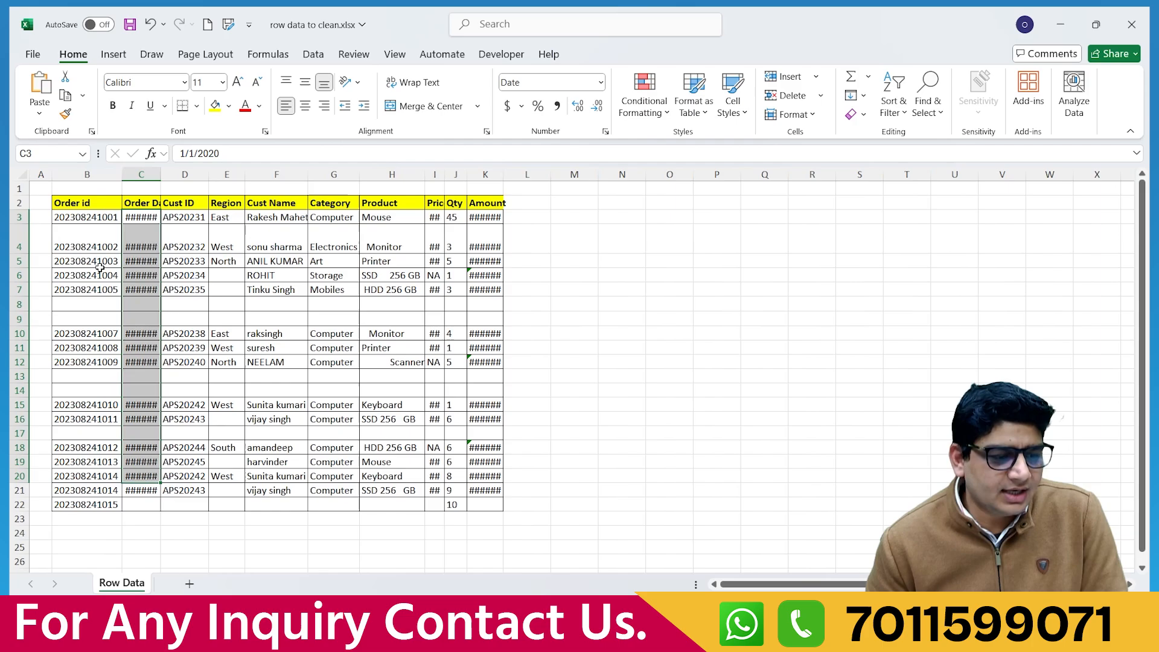
- Auto-fit the Order Date, Price and Amount columns to the width of their contents
left_click_drag(89, 217, 83, 489)
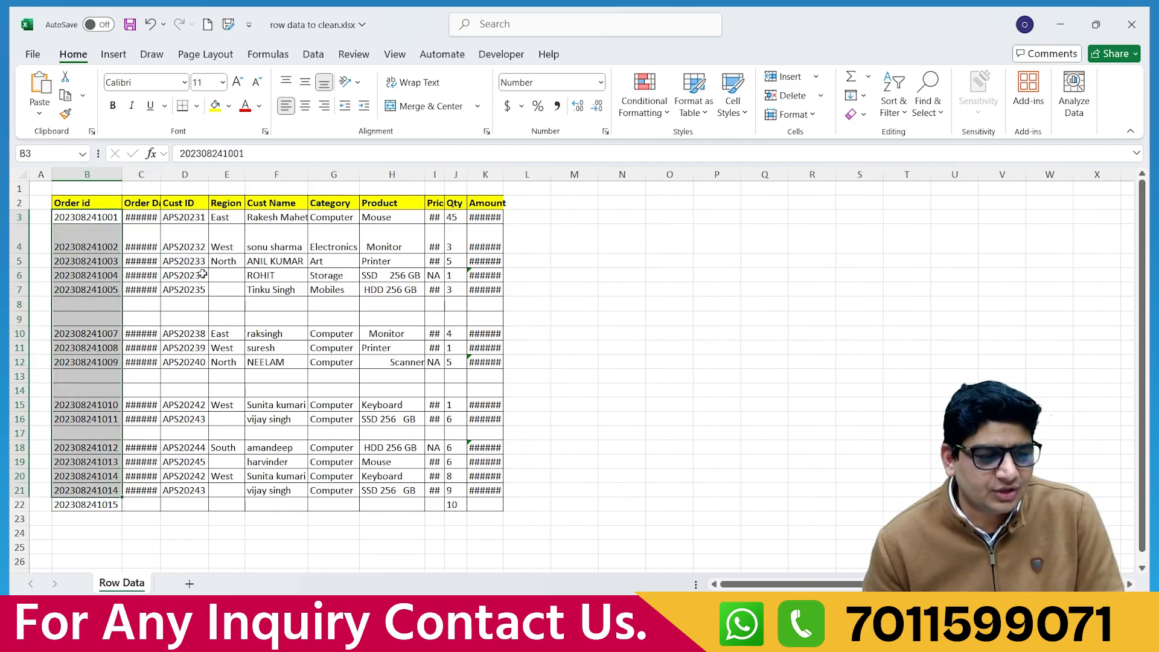
double_click(160, 175)
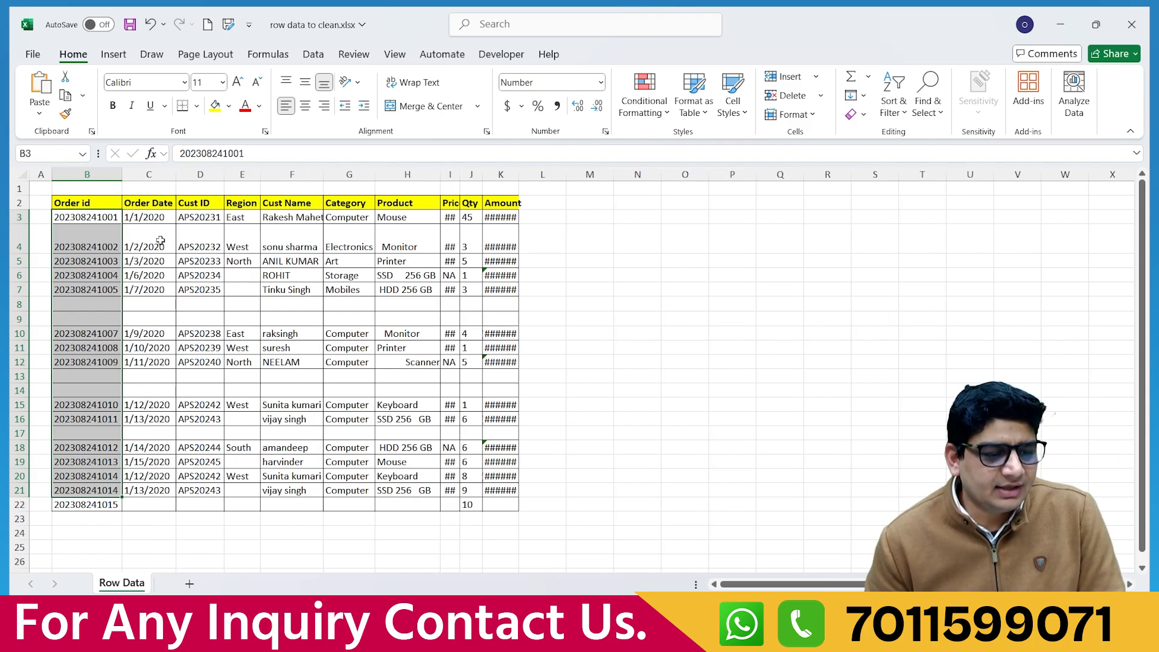
double_click(458, 174)
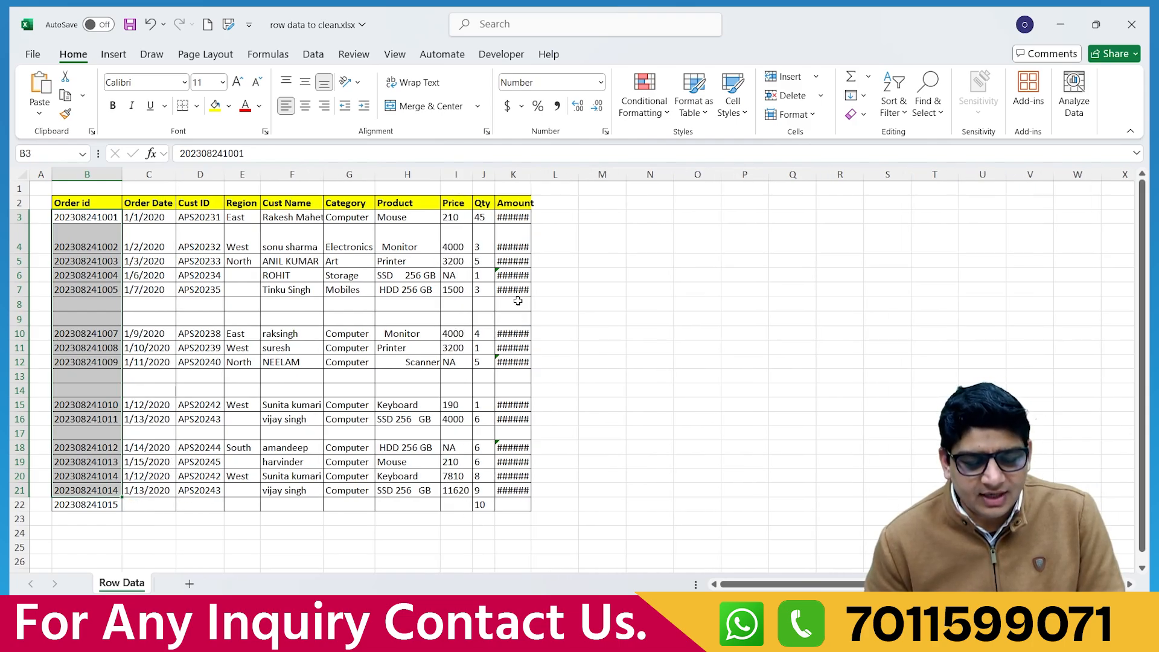
double_click(534, 175)
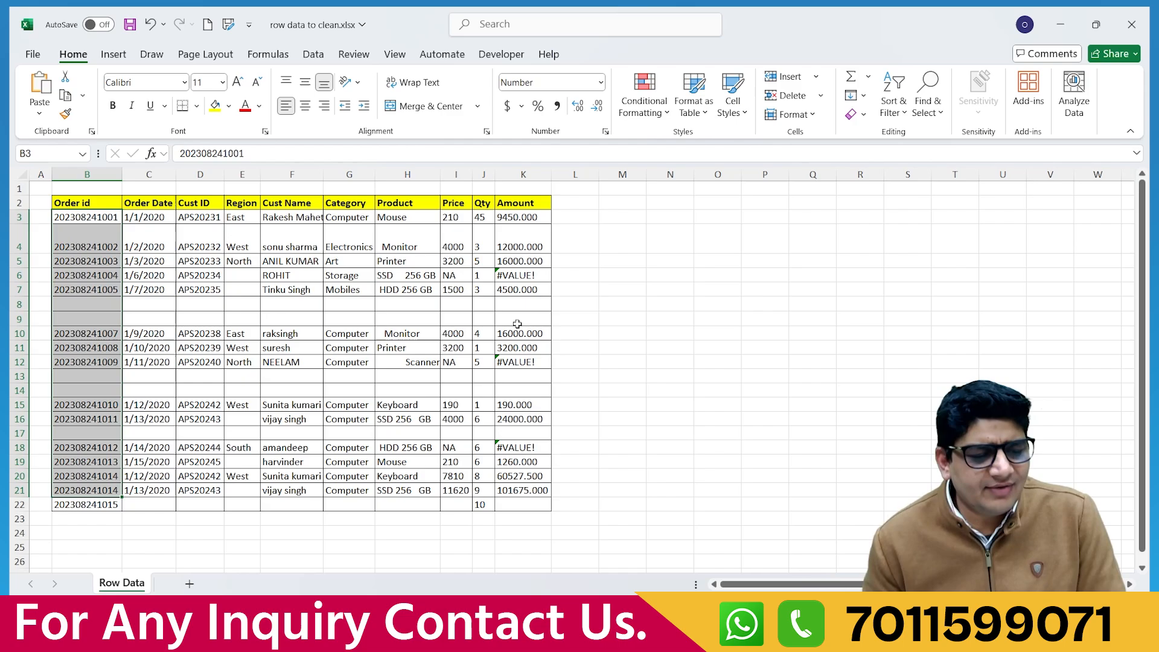
- Examine the Amount formulas in the error rows and regular rows, comparing the Price and Qty cells they use in rows 3 and 6
left_click(511, 277)
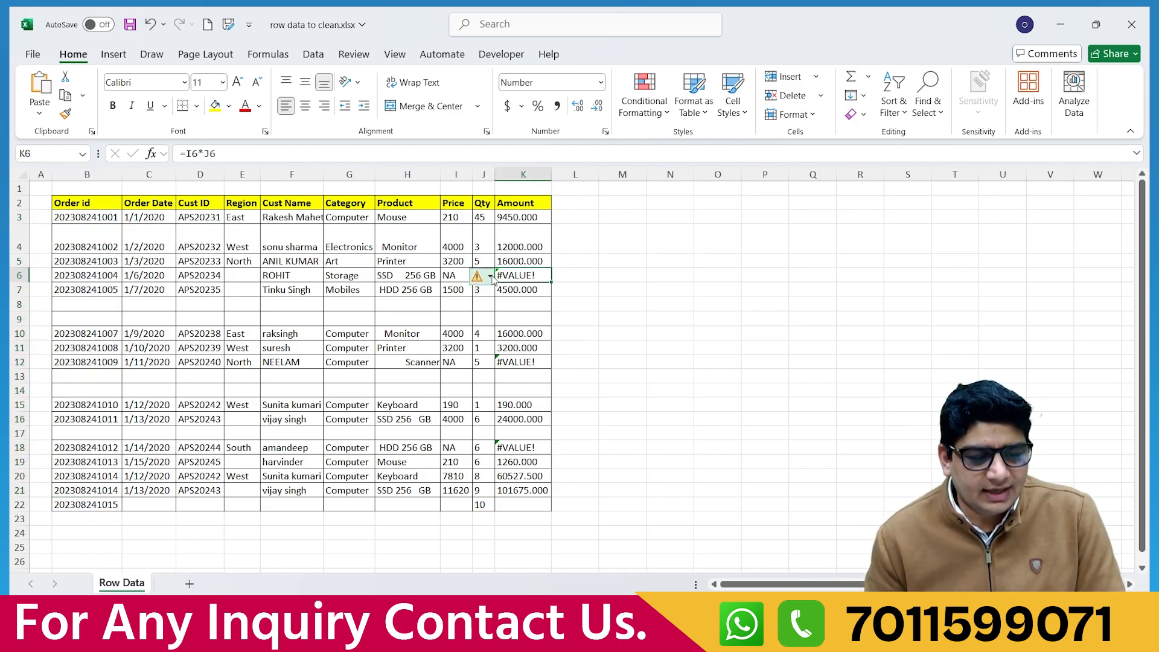
left_click(513, 361)
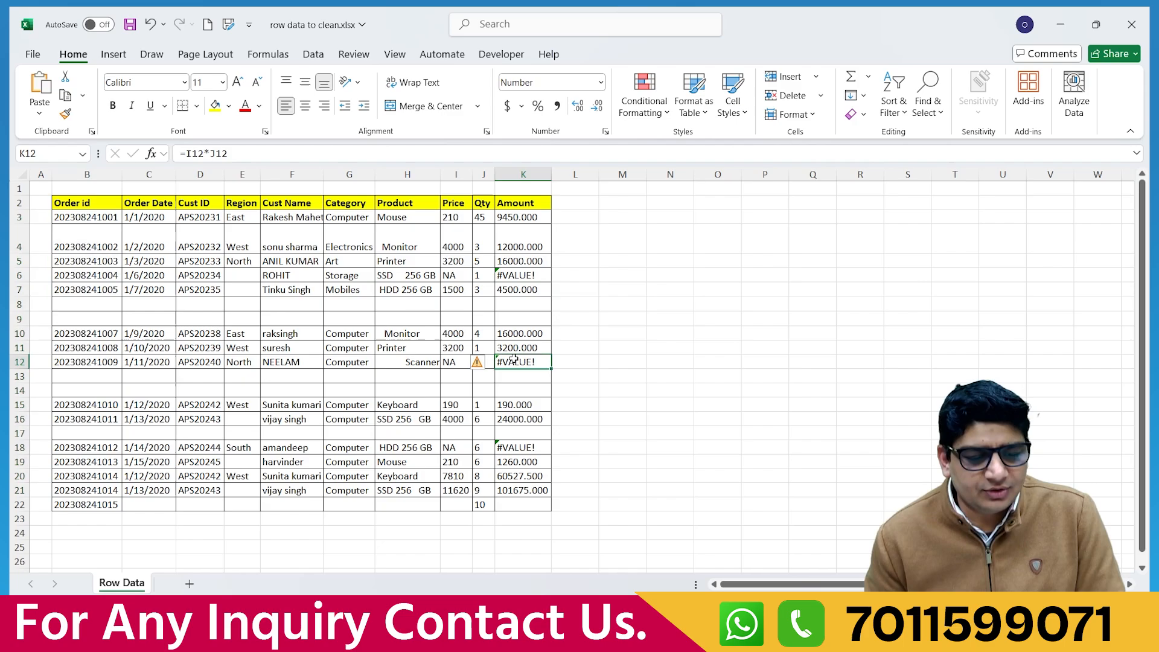
left_click(509, 406)
left_click(504, 447)
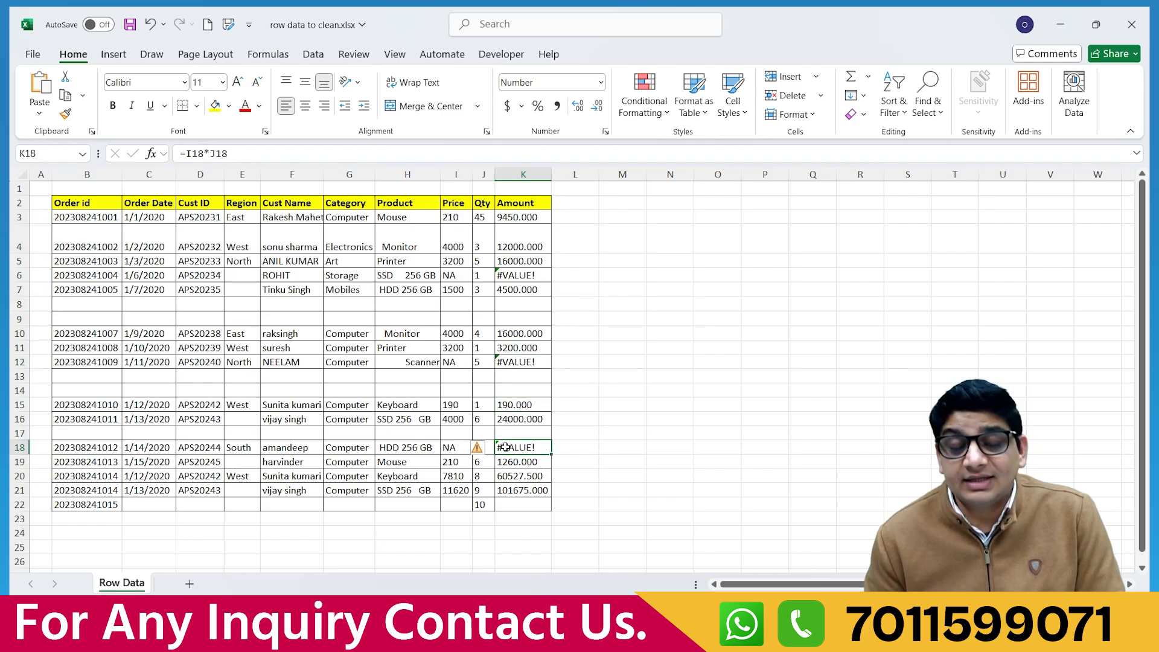
left_click(525, 216)
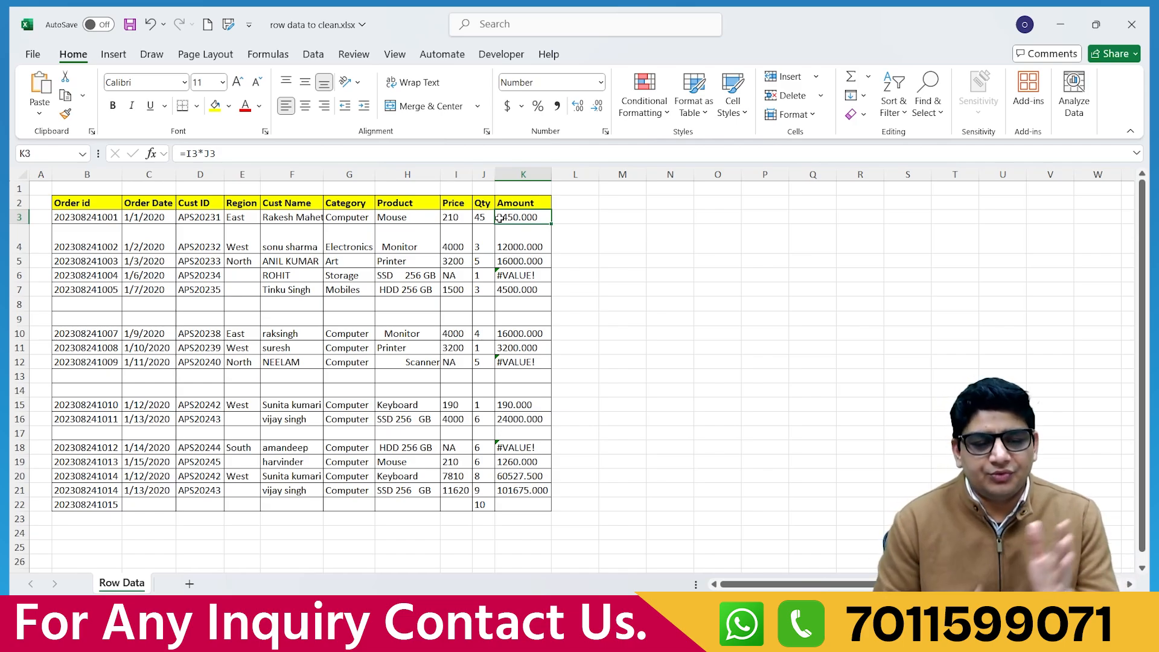
left_click(459, 217)
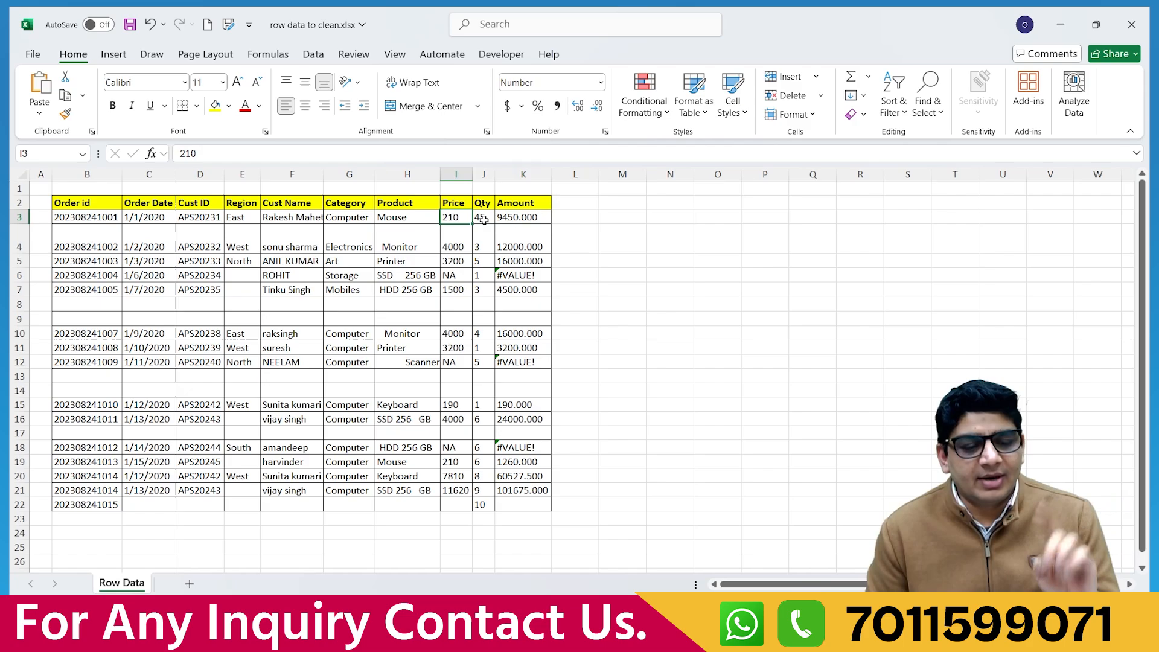
left_click(483, 219)
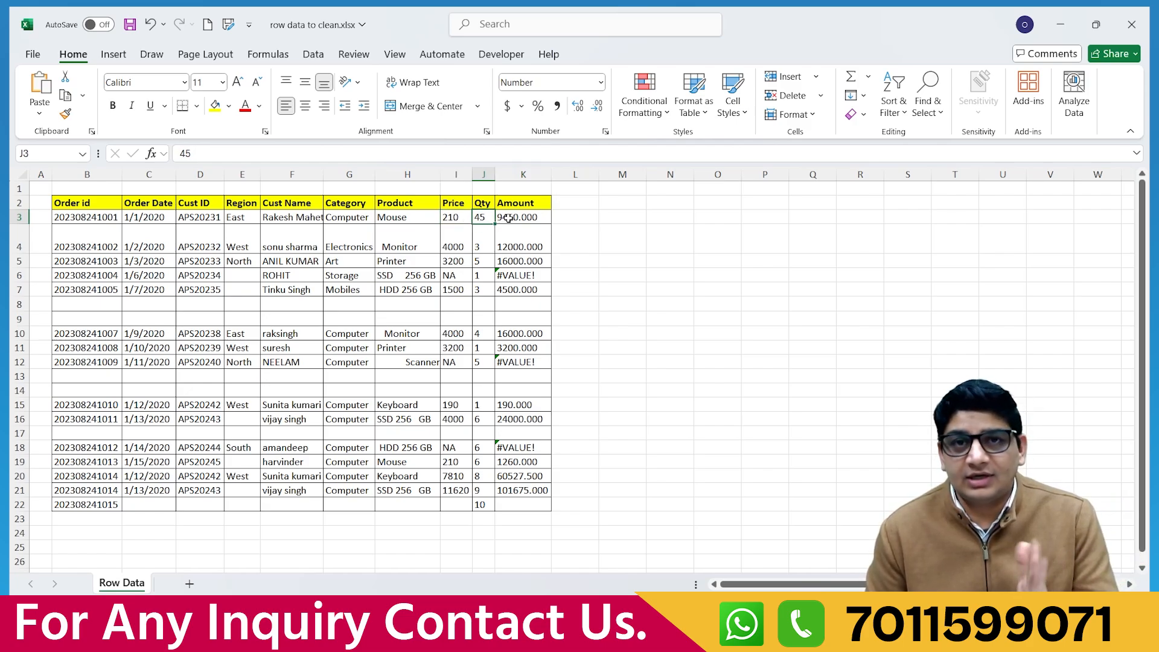
left_click(510, 221)
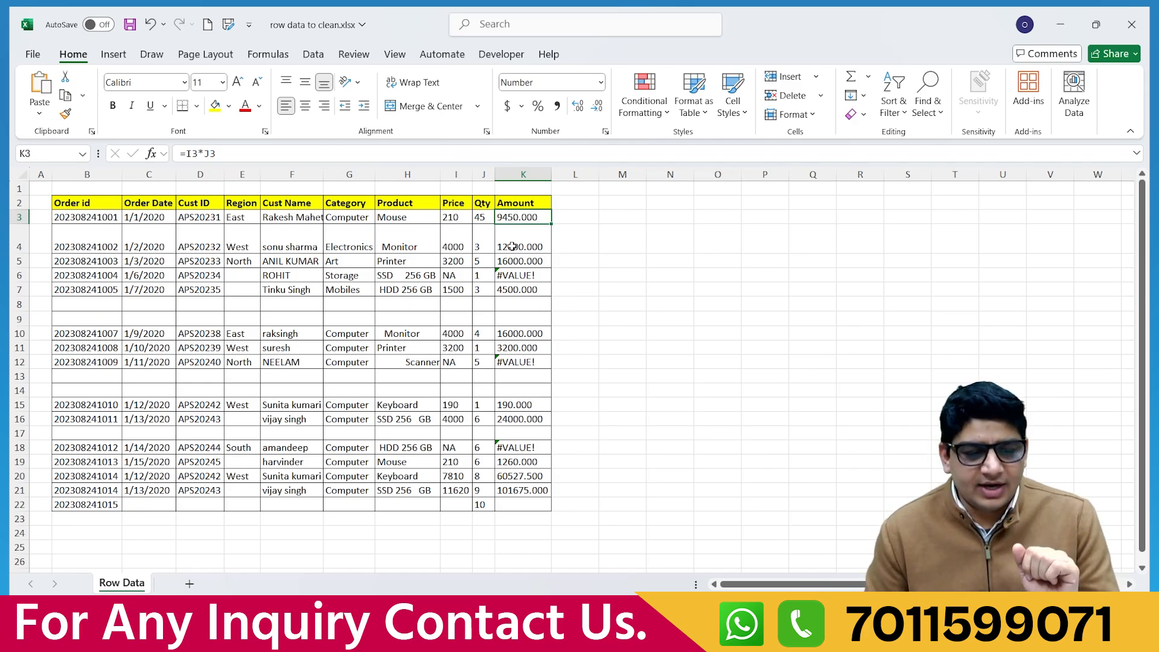
left_click(513, 245)
left_click(511, 264)
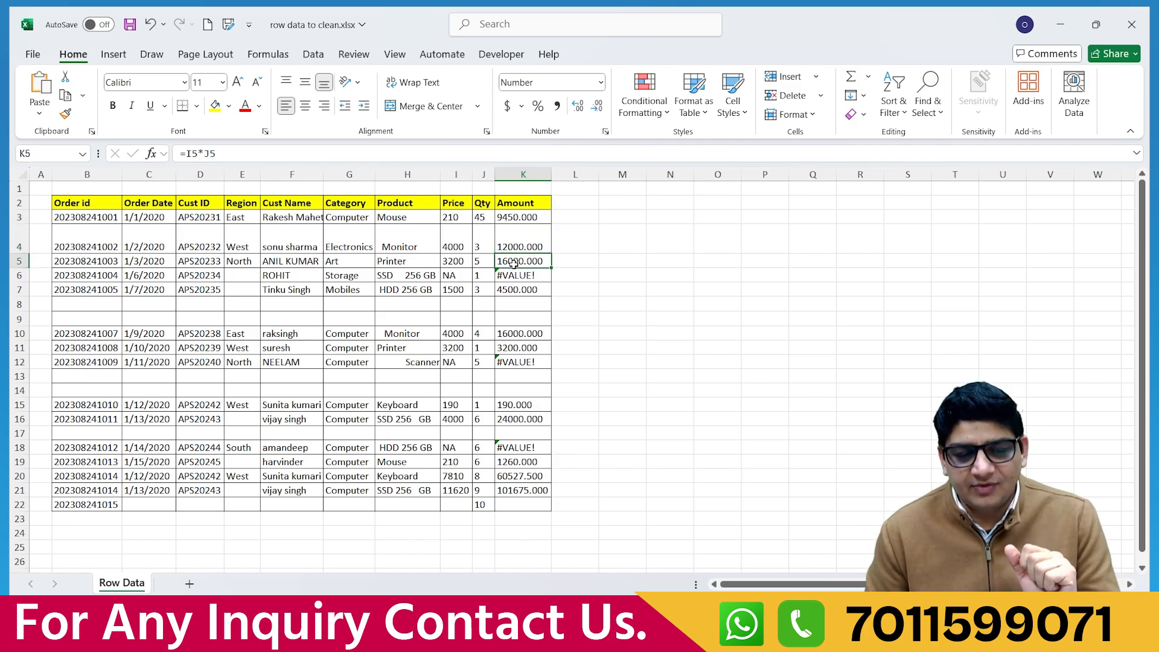
left_click(516, 273)
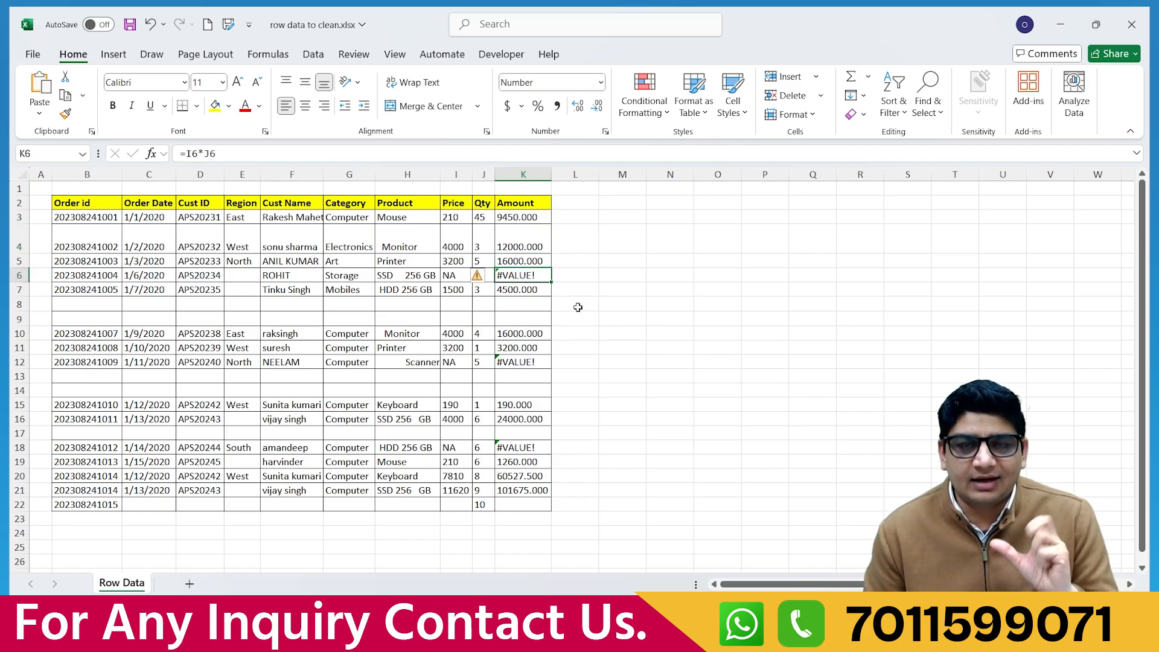
left_click(603, 335)
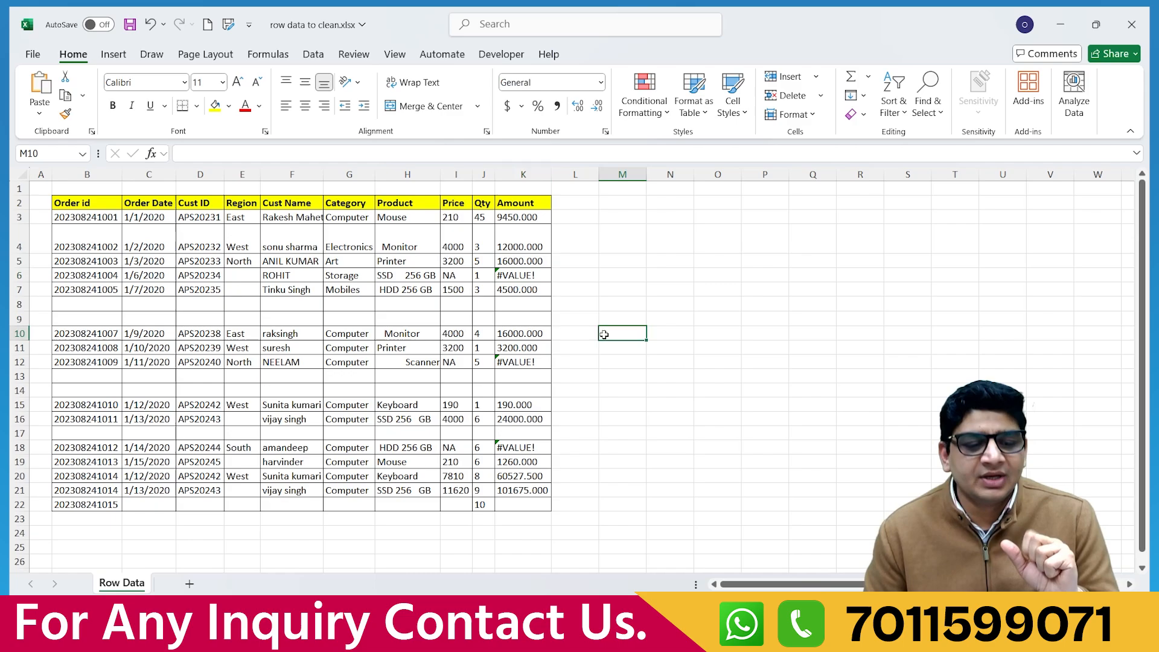
left_click(452, 276)
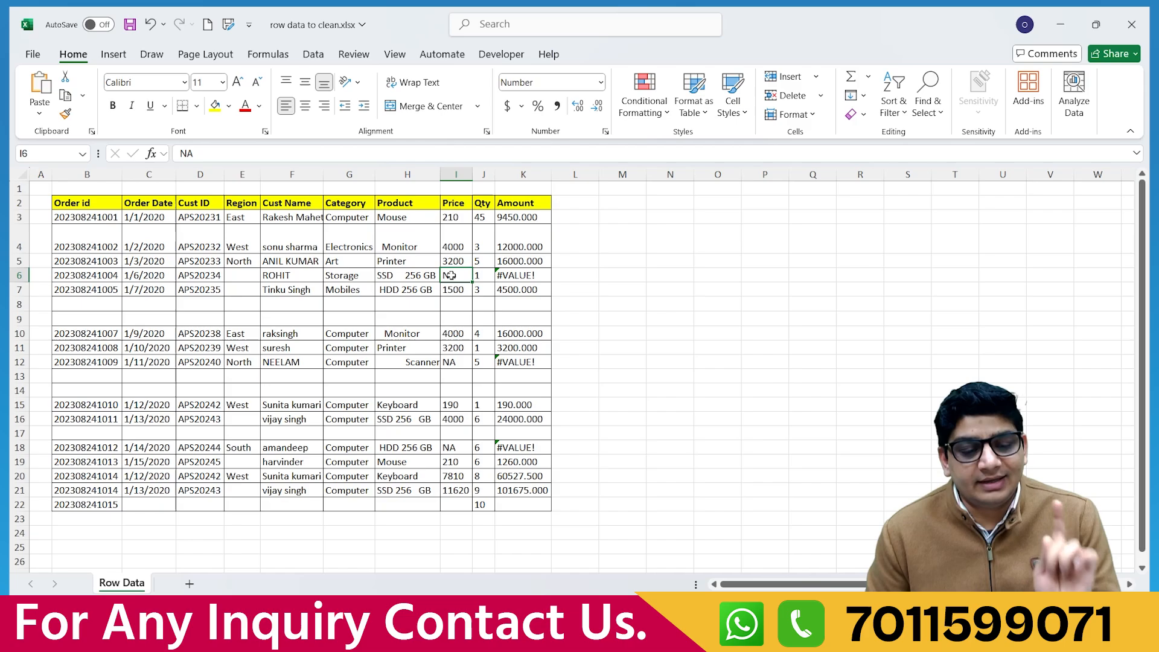
left_click(476, 275)
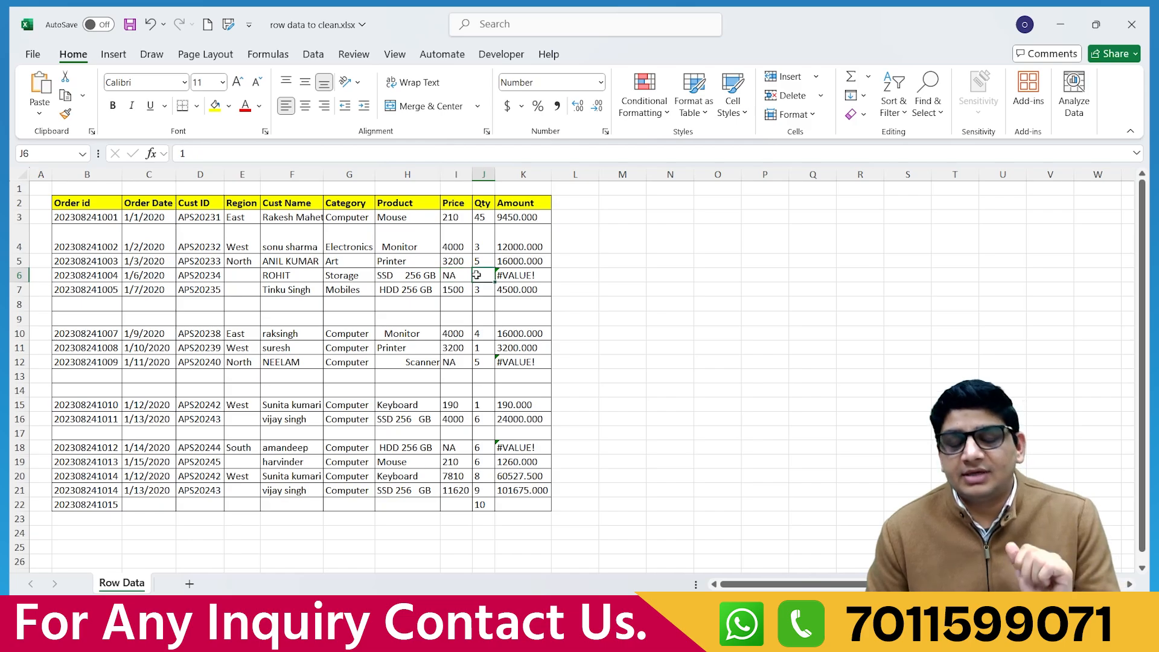
- Try a price of 1000 in I6, check the Amount formula in K6, and undo the price entry
left_click(447, 277)
type("1000")
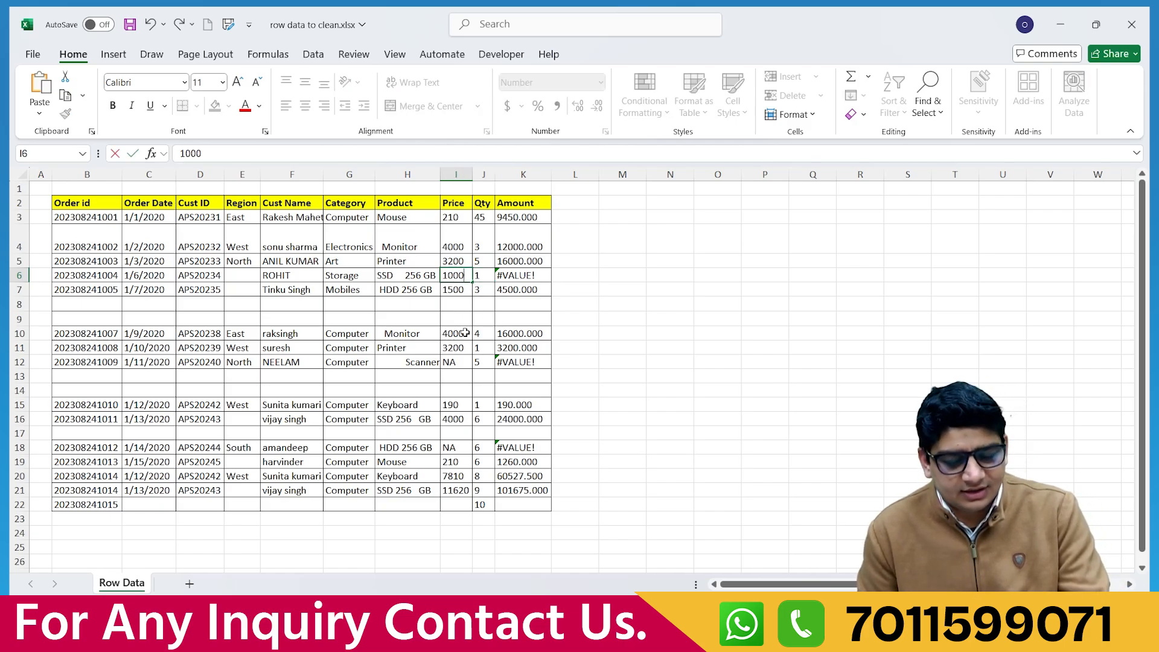
key("Return")
left_click(514, 274)
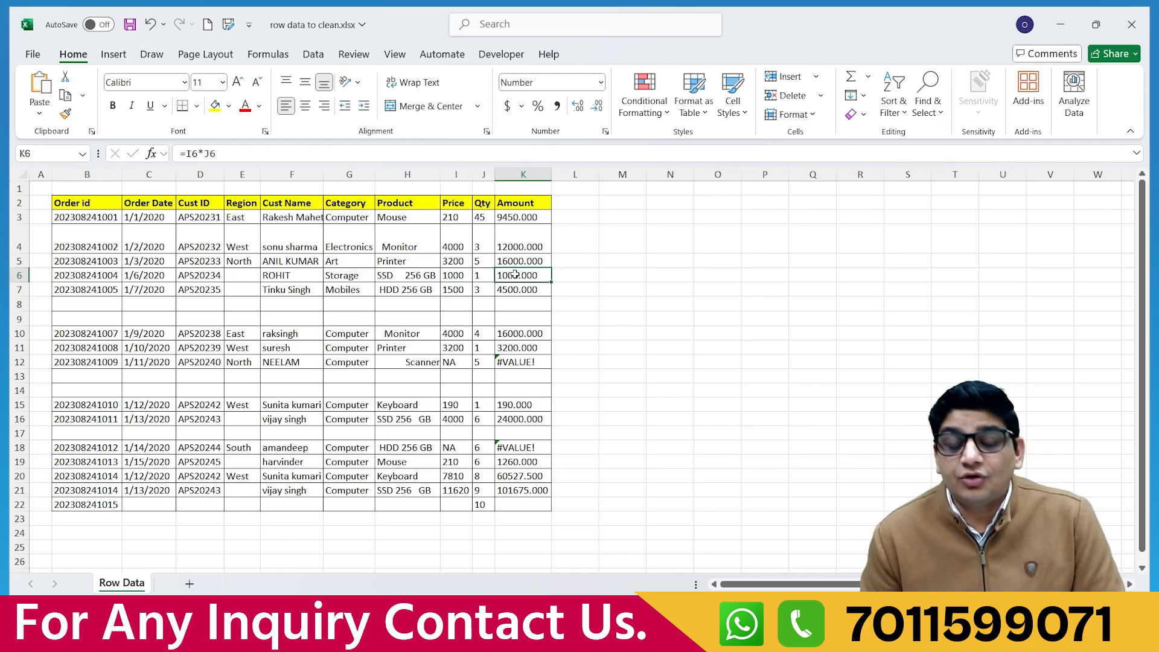
left_click(459, 275)
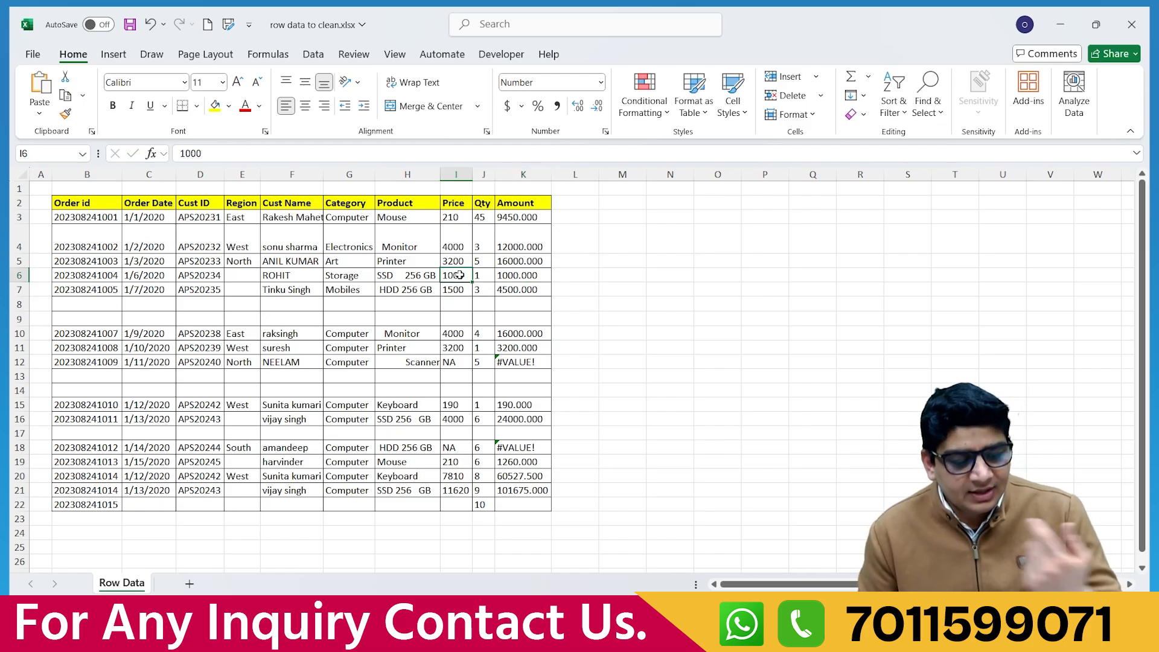
key("ctrl+z")
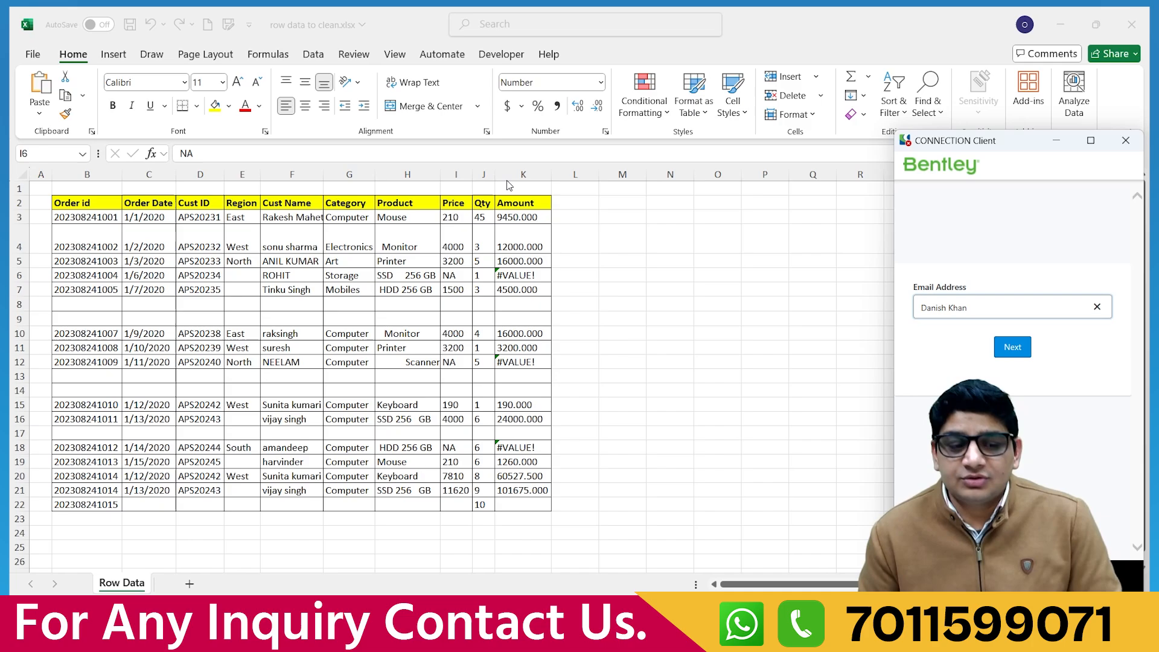
- Close the CONNECTION Client window and wrap the Amount formula in K3 as =IFERROR(I3*J3, "")
left_click(1120, 140)
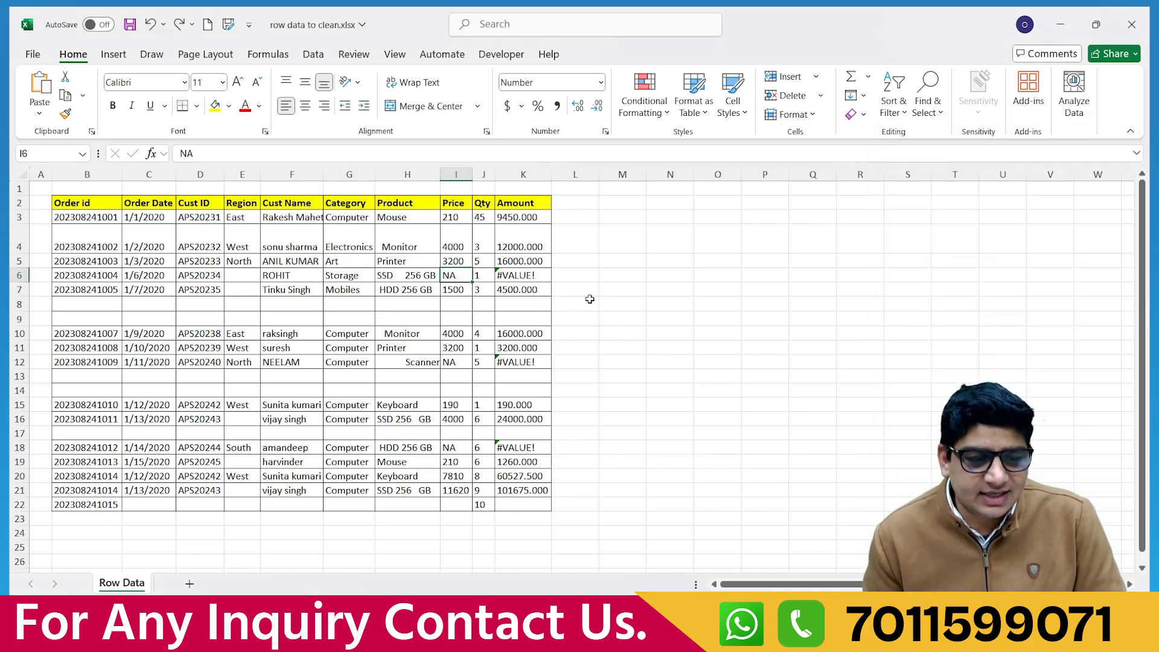
left_click(524, 218)
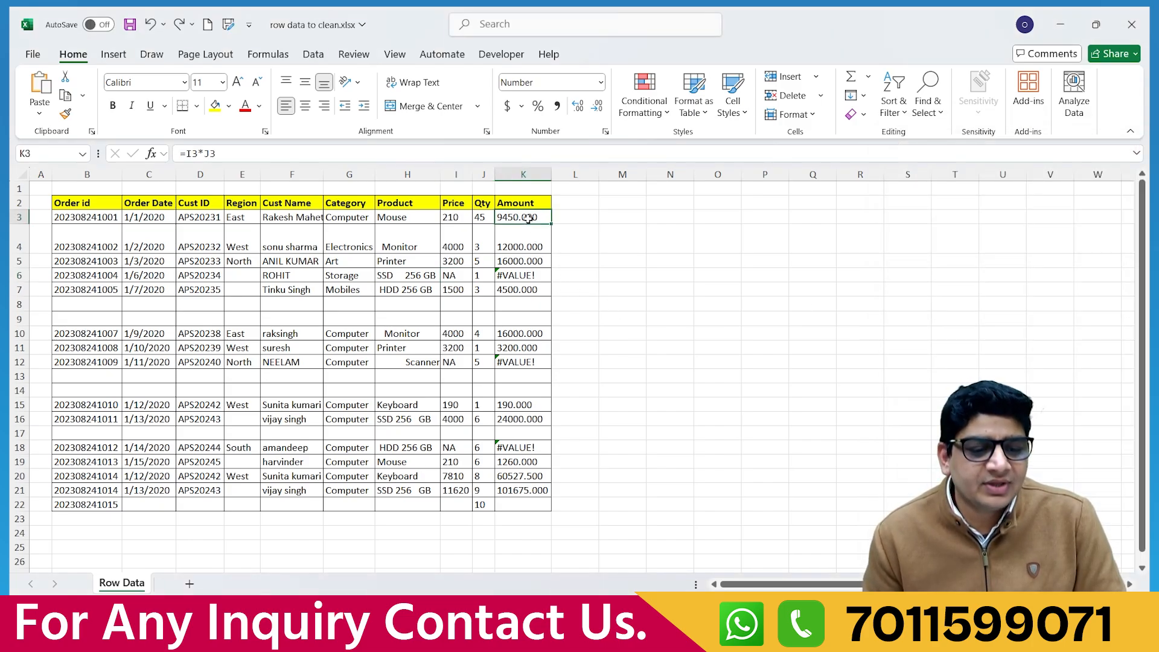
left_click(188, 155)
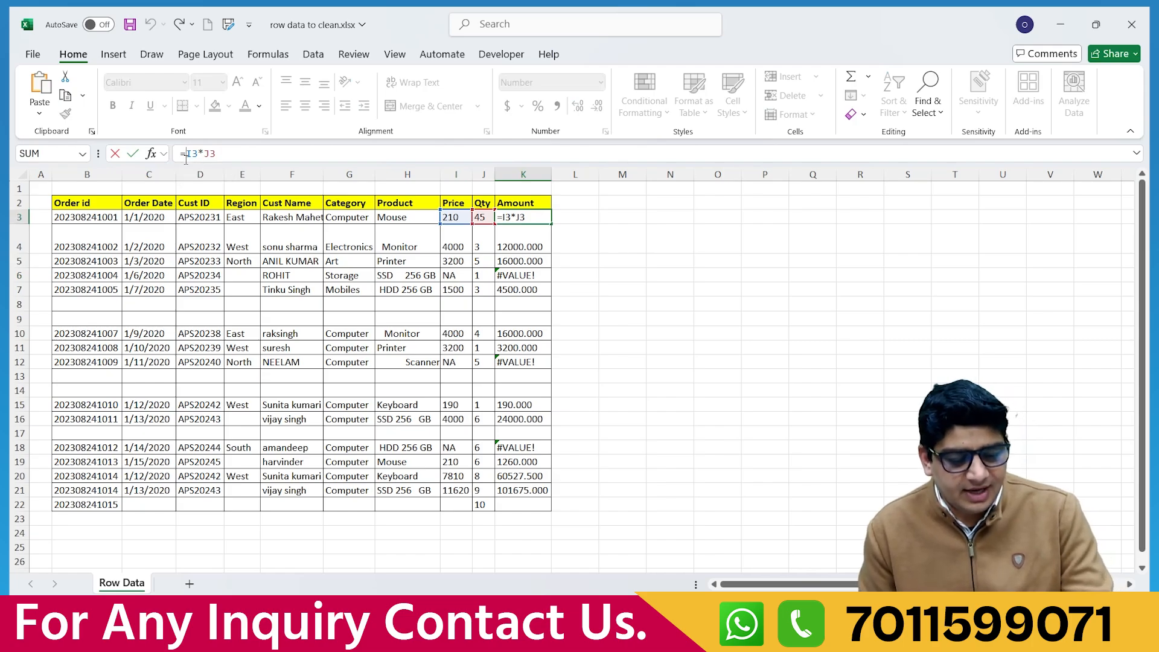
type("if")
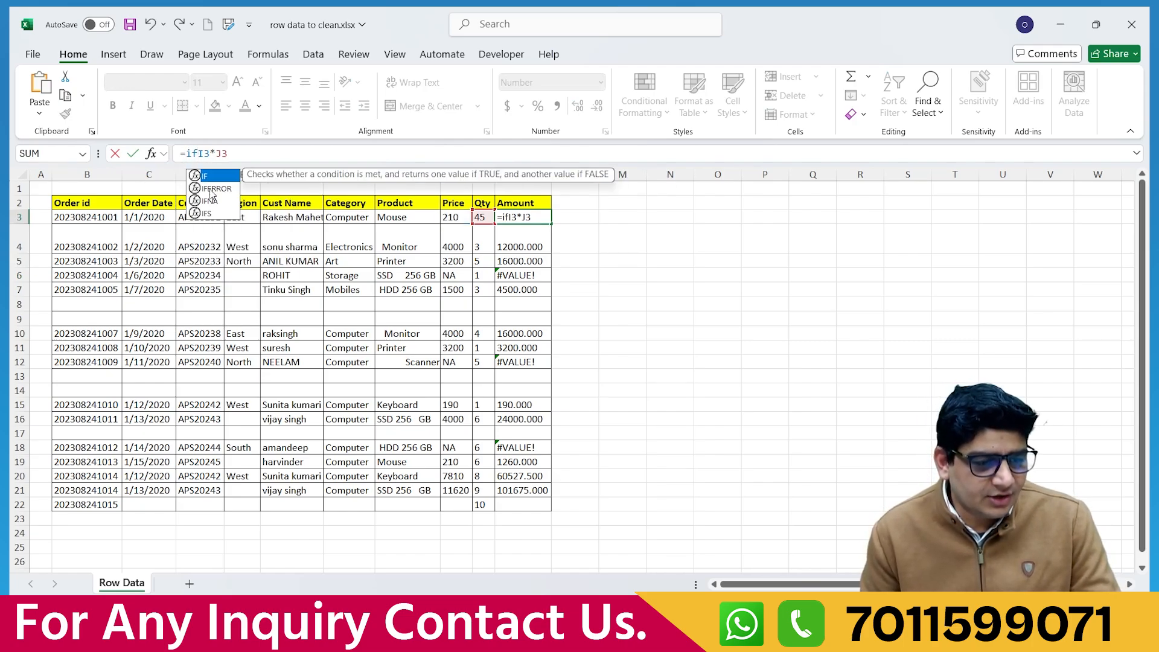
left_click(220, 190)
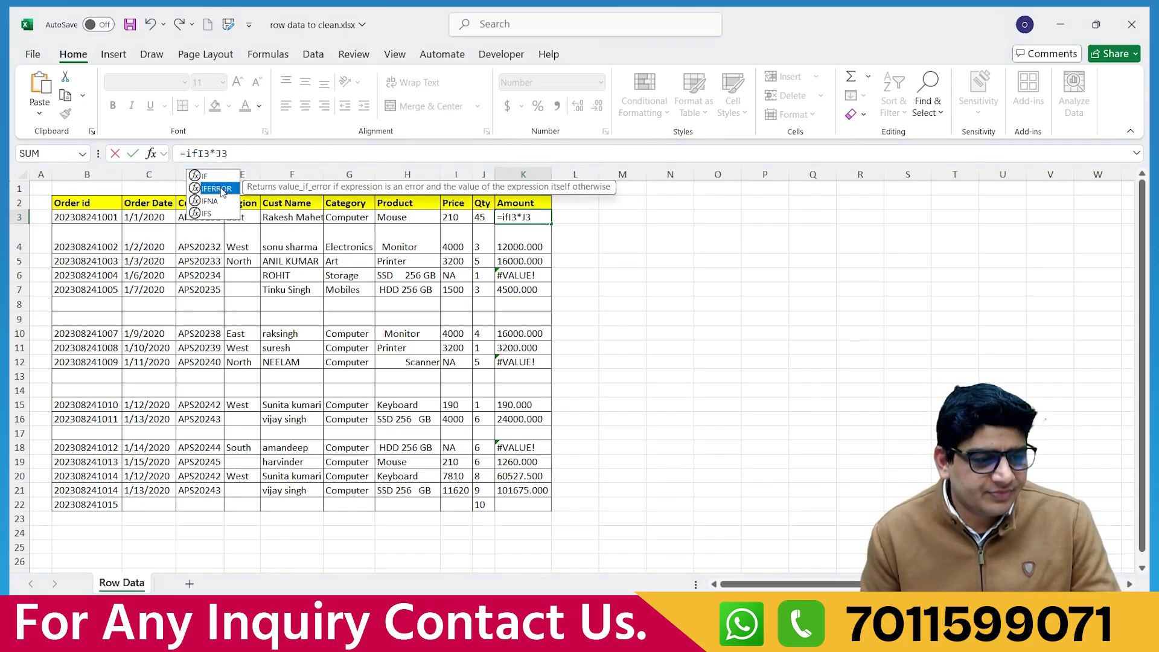
double_click(222, 190)
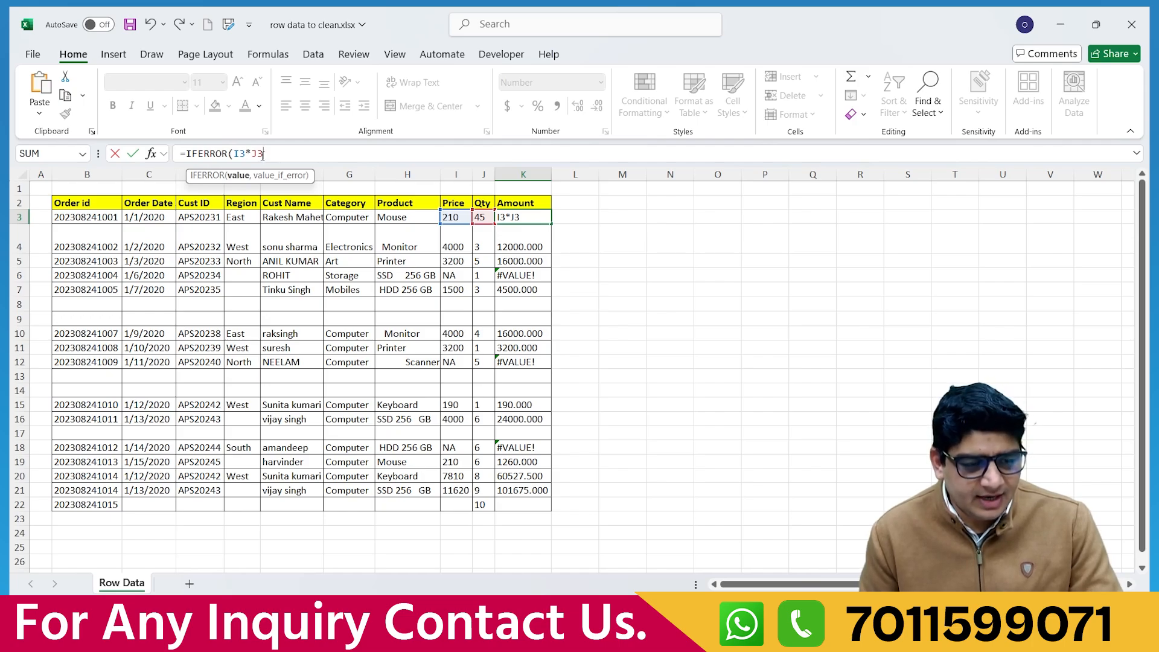
type(",")
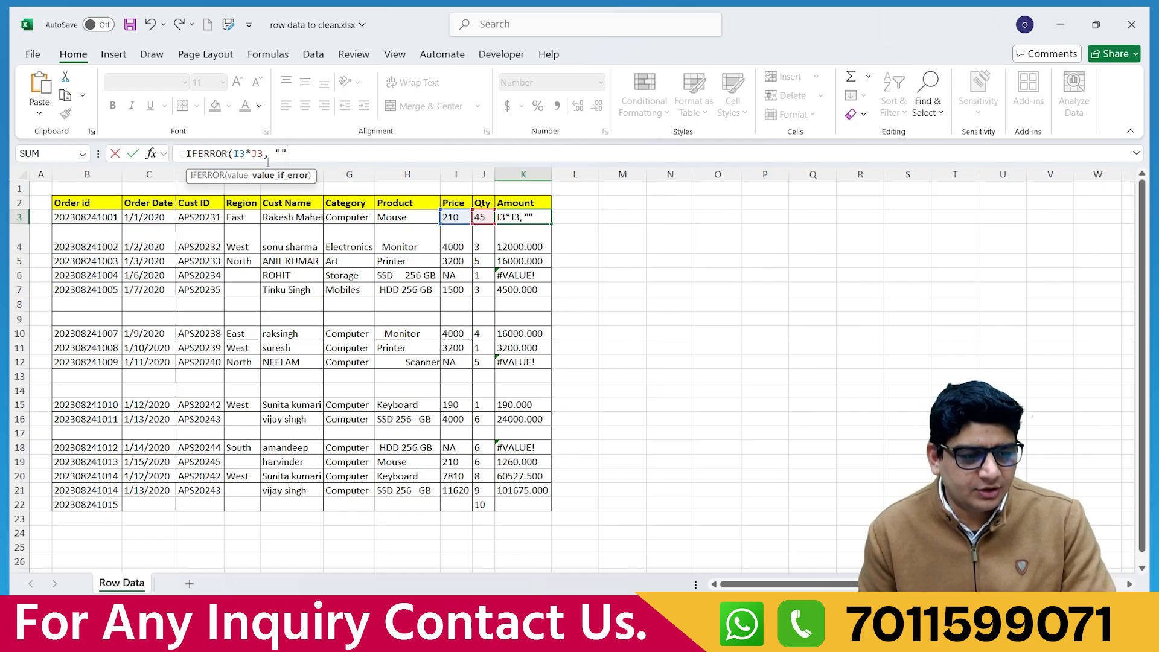
type(" \"\")")
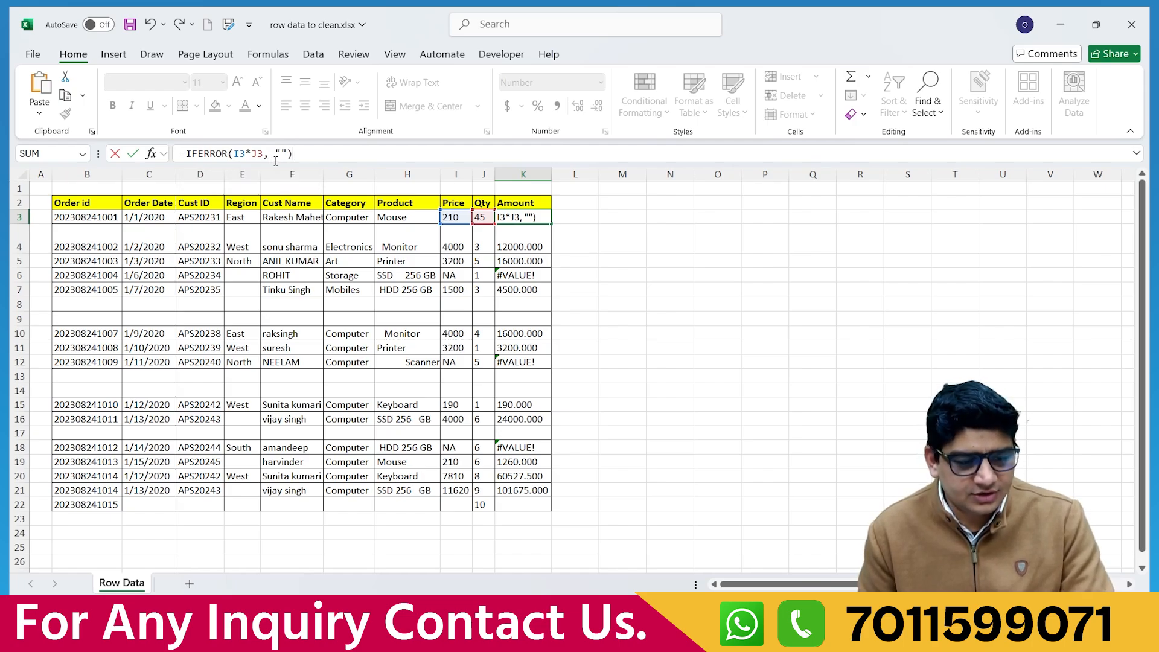
key("Return")
- Fill the IFERROR formula from K3 down to K21 and check the copied formulas in K6 and K12
left_click(519, 216)
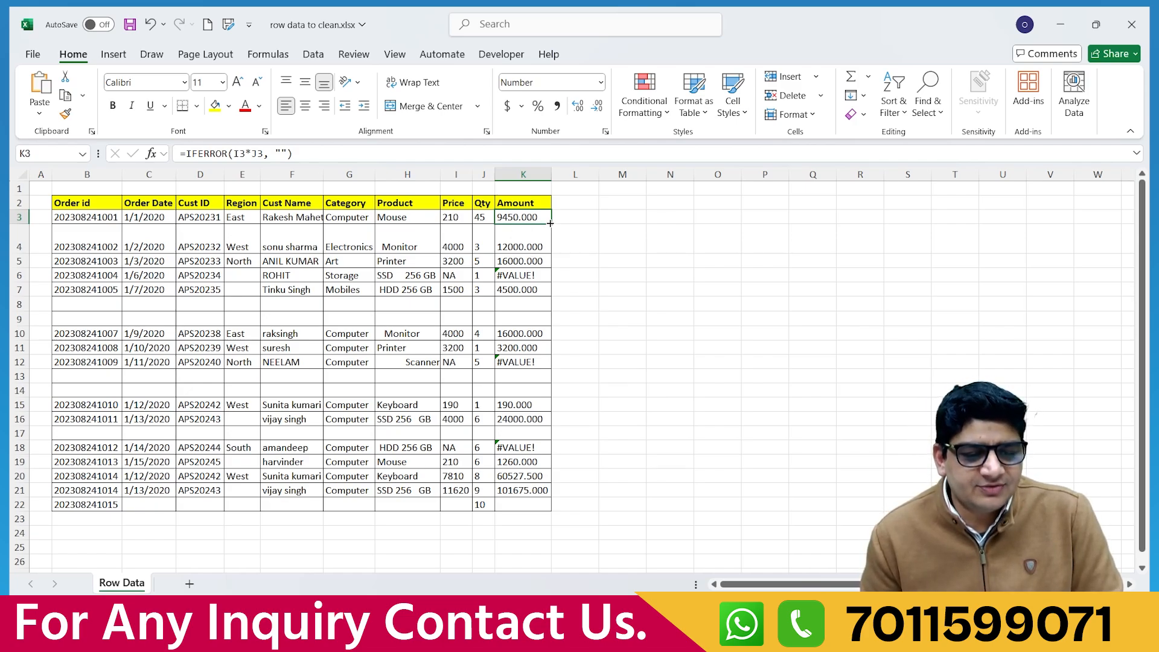
left_click_drag(549, 223, 559, 495)
left_click(574, 461)
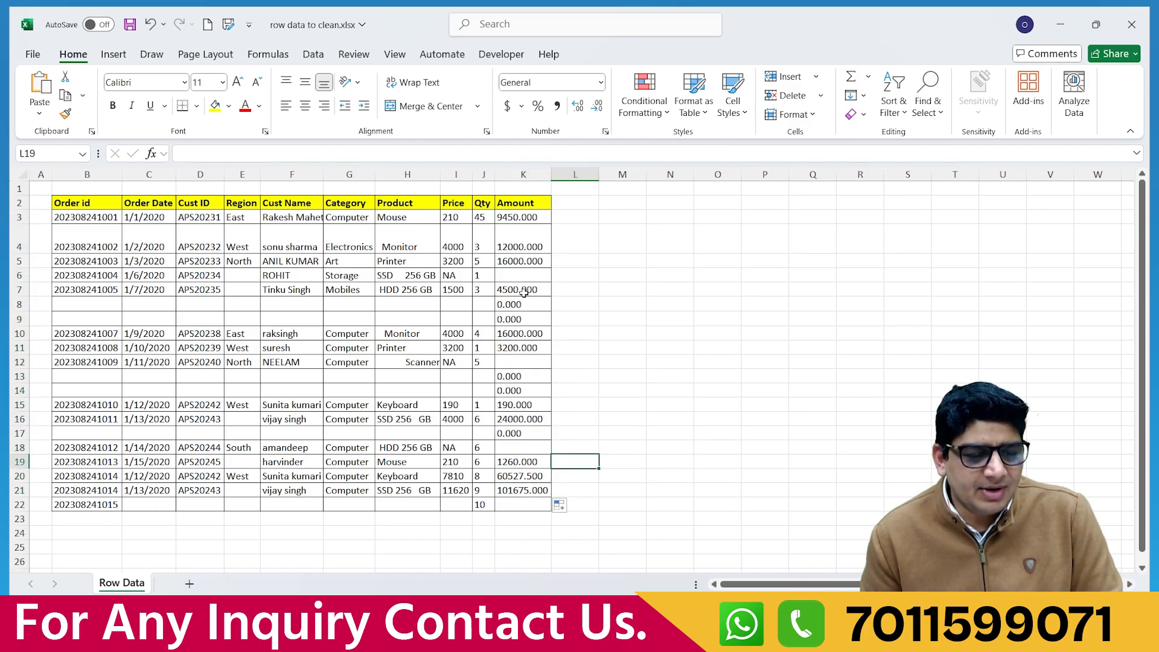
left_click(521, 274)
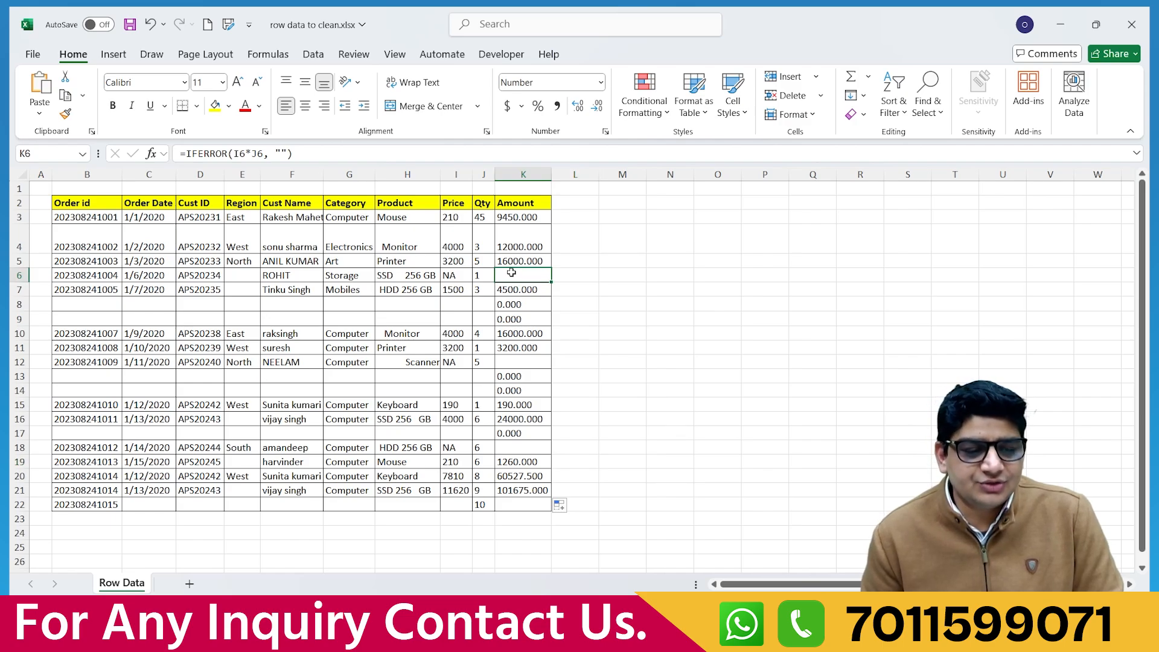
left_click(513, 362)
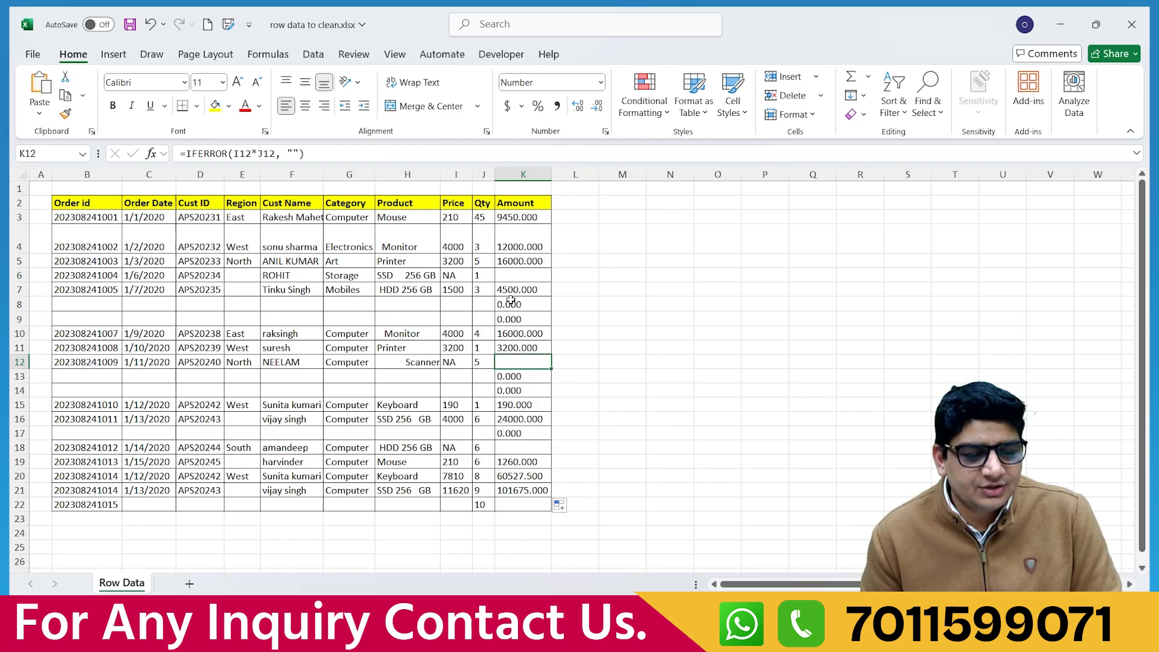
- Clear the Amount cells of the empty rows: K8:K9, K13:K14 and K17
left_click_drag(511, 303, 519, 319)
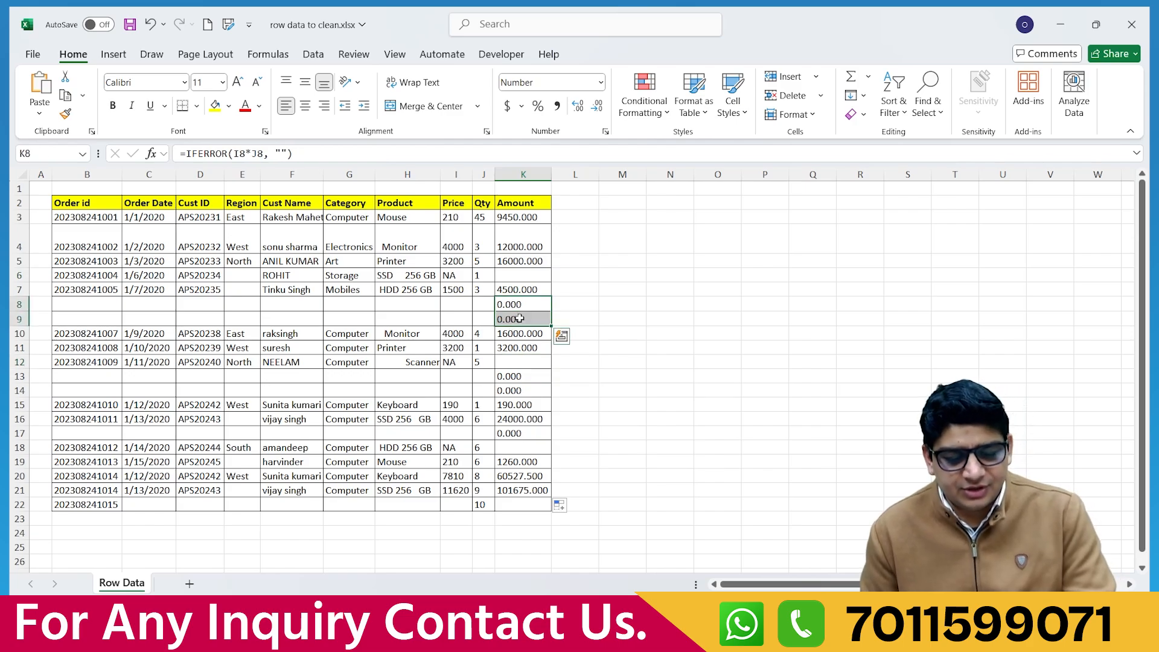
key("Delete")
left_click(518, 376)
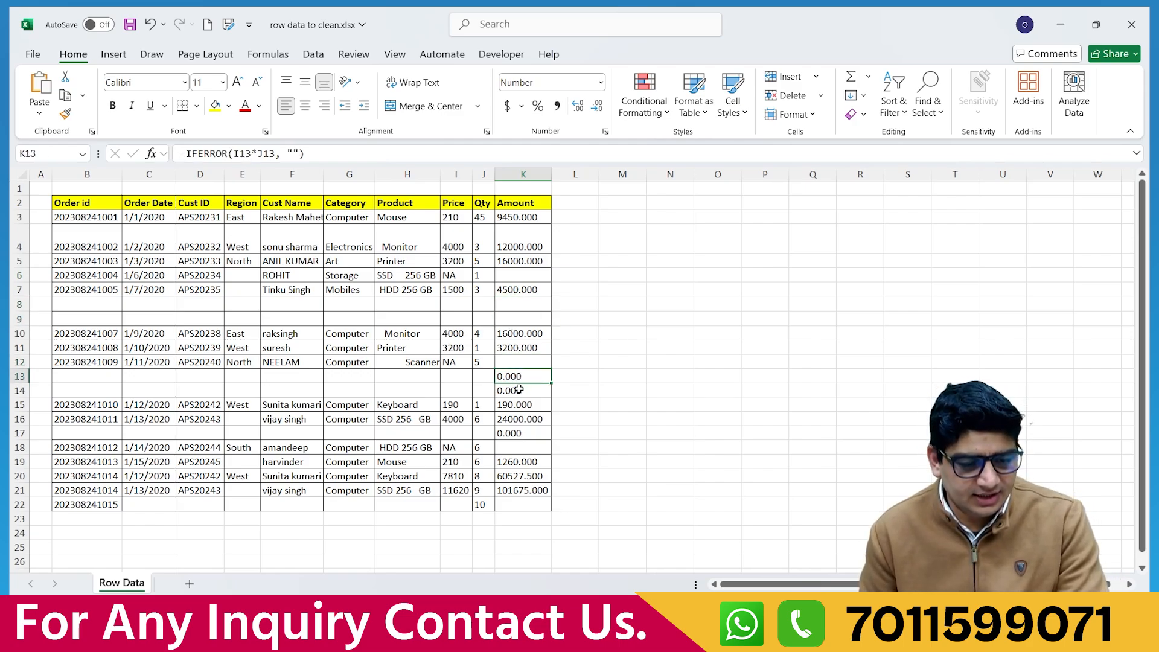
left_click_drag(519, 390, 519, 391)
key("Delete")
left_click(514, 433)
key("Delete")
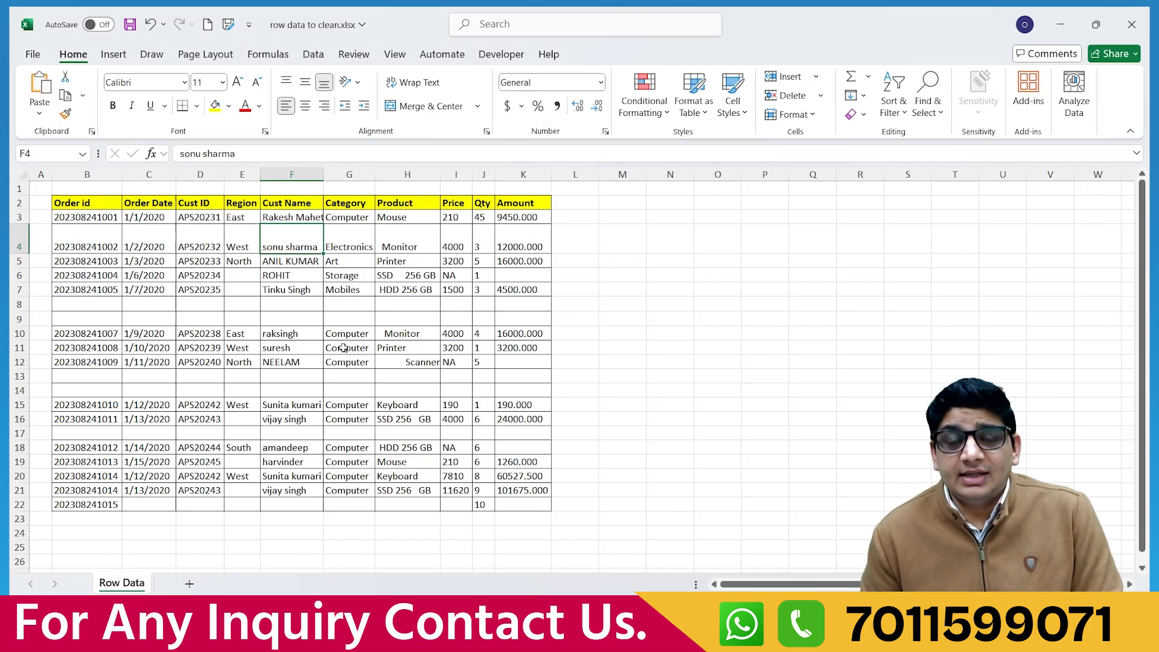
- Examine the inconsistent capitalisation of the Cust Name entries in F3:F7 and F10
left_click(276, 205)
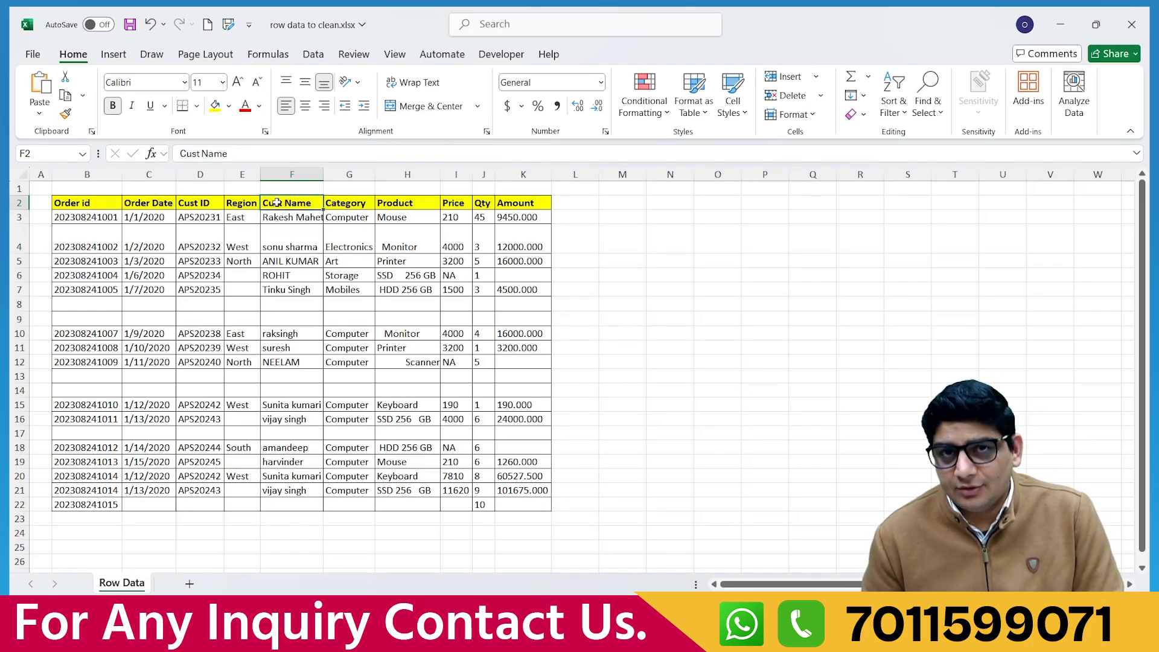
left_click(282, 221)
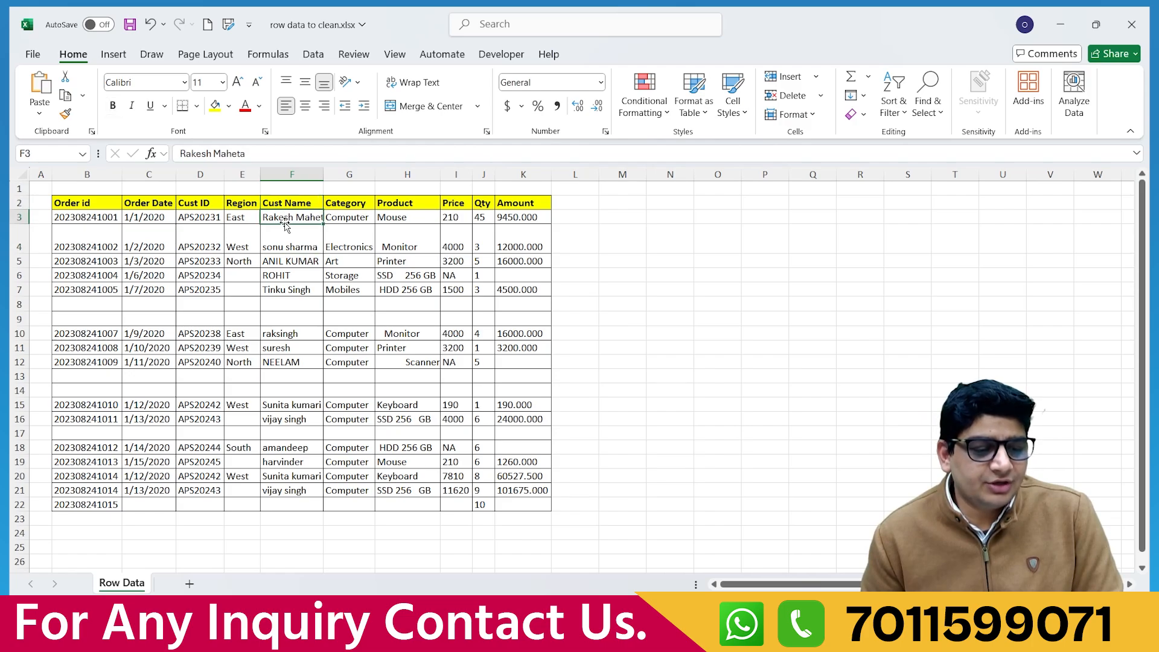
left_click(284, 244)
left_click(283, 263)
left_click(283, 276)
left_click(283, 289)
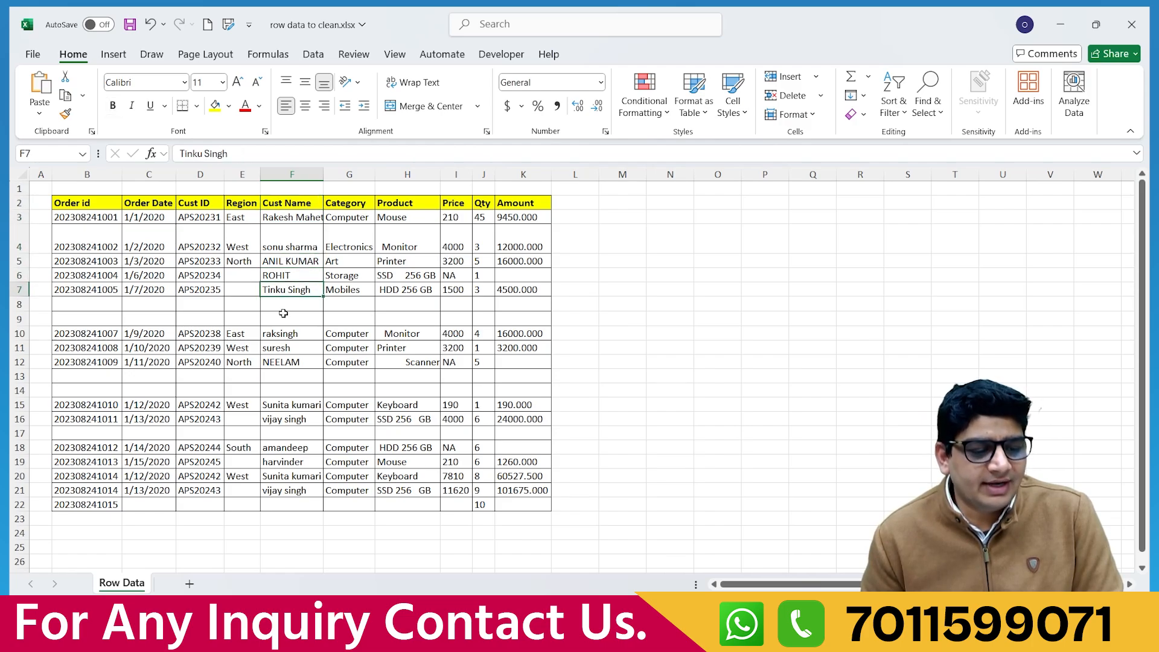
left_click(284, 336)
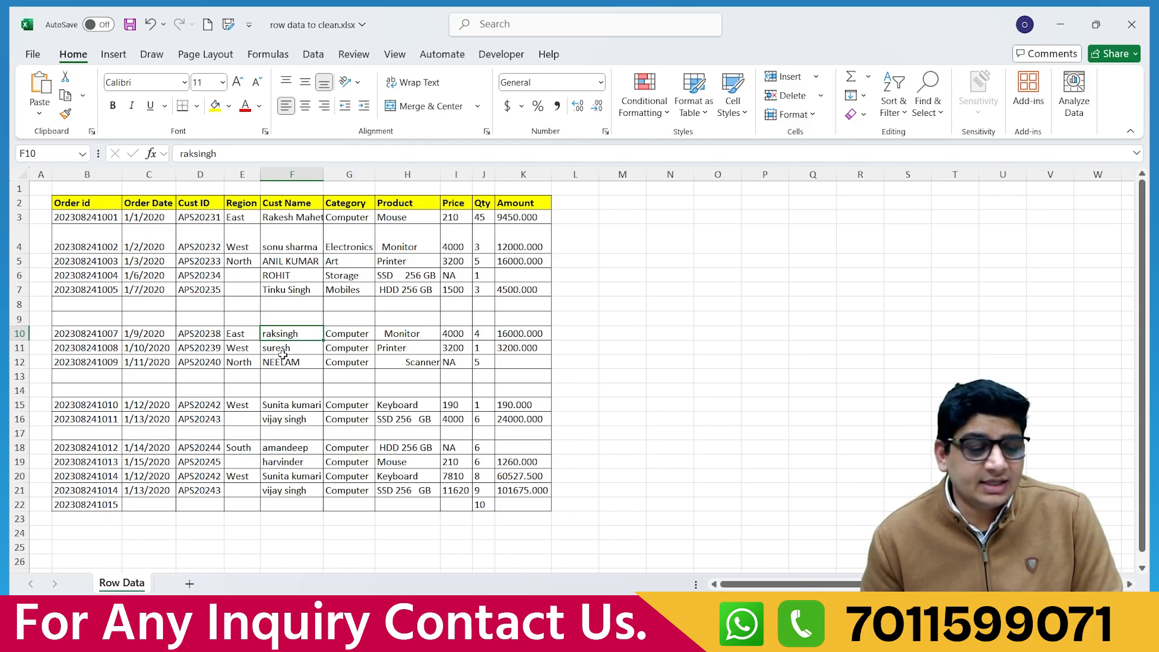
left_click(283, 245)
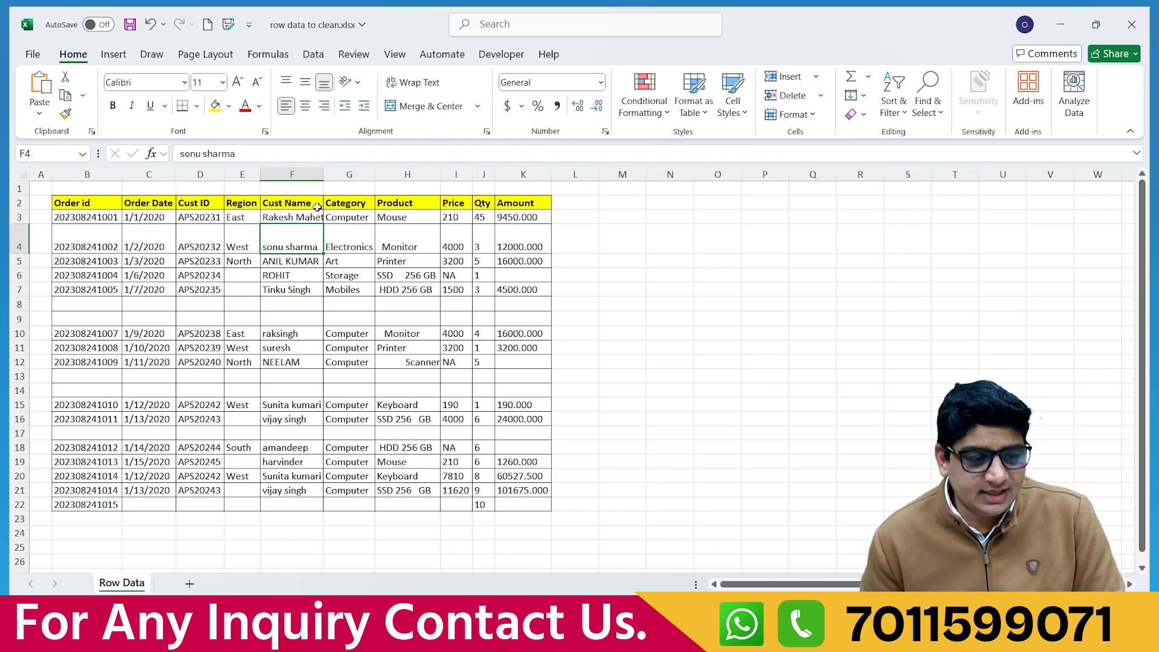
- Insert a blank column before Category and copy the Cust Name header from F2 into G2
left_click(349, 175)
right_click(350, 176)
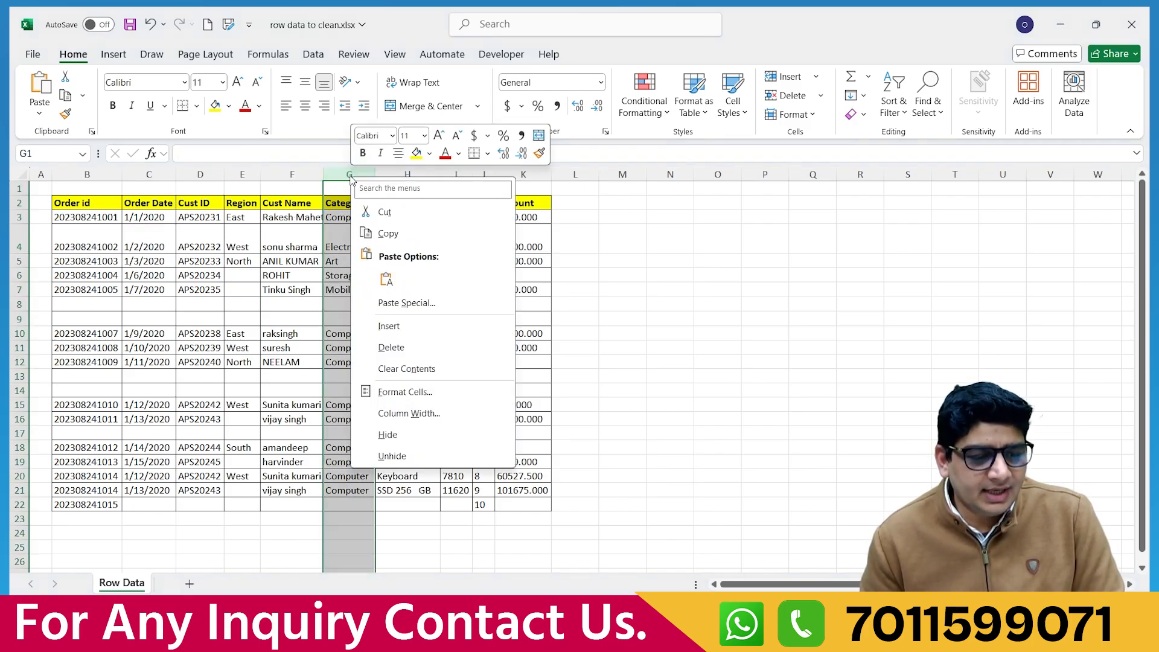
left_click(388, 326)
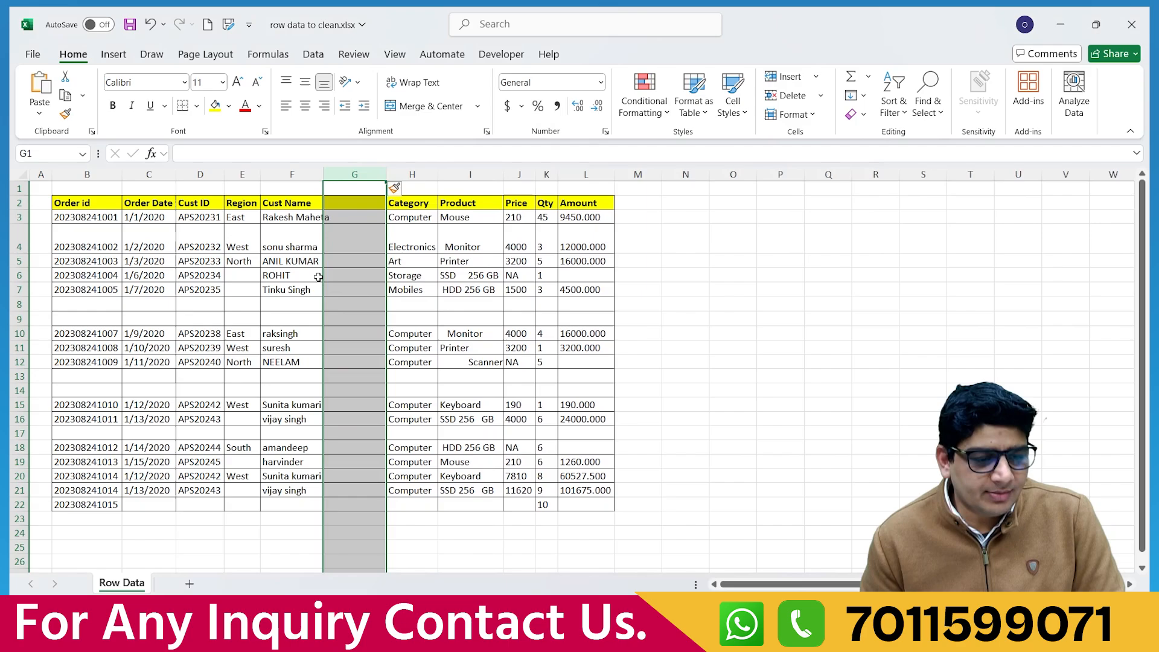
left_click(349, 201)
left_click(302, 205)
key("ctrl+c")
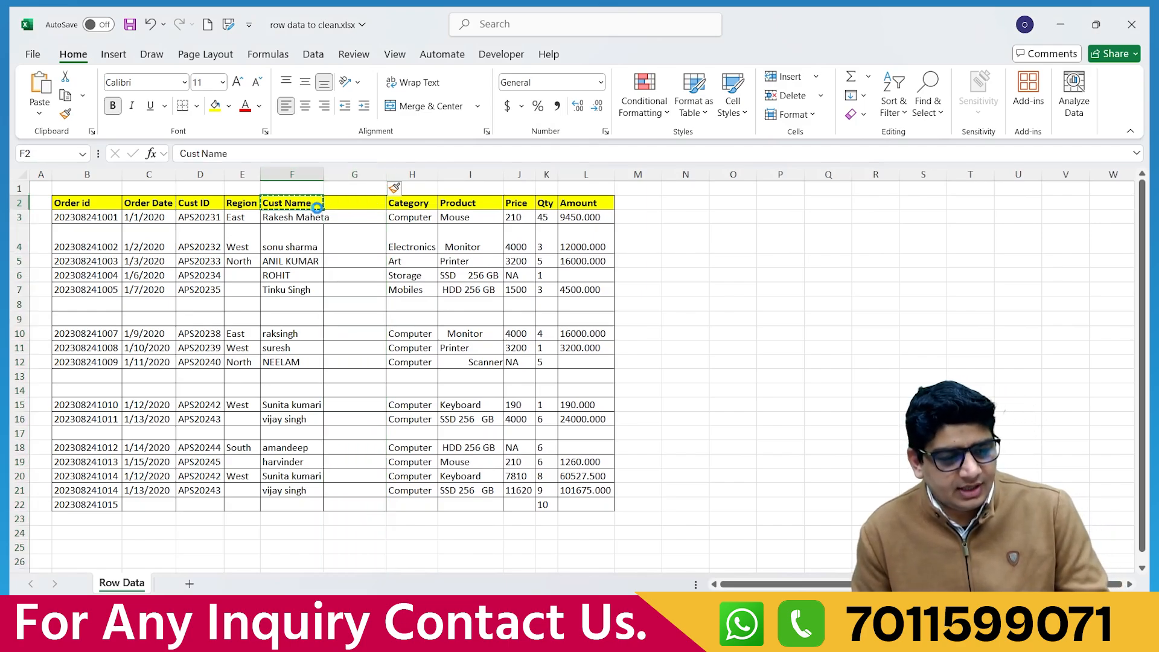
left_click(336, 204)
key("ctrl+v")
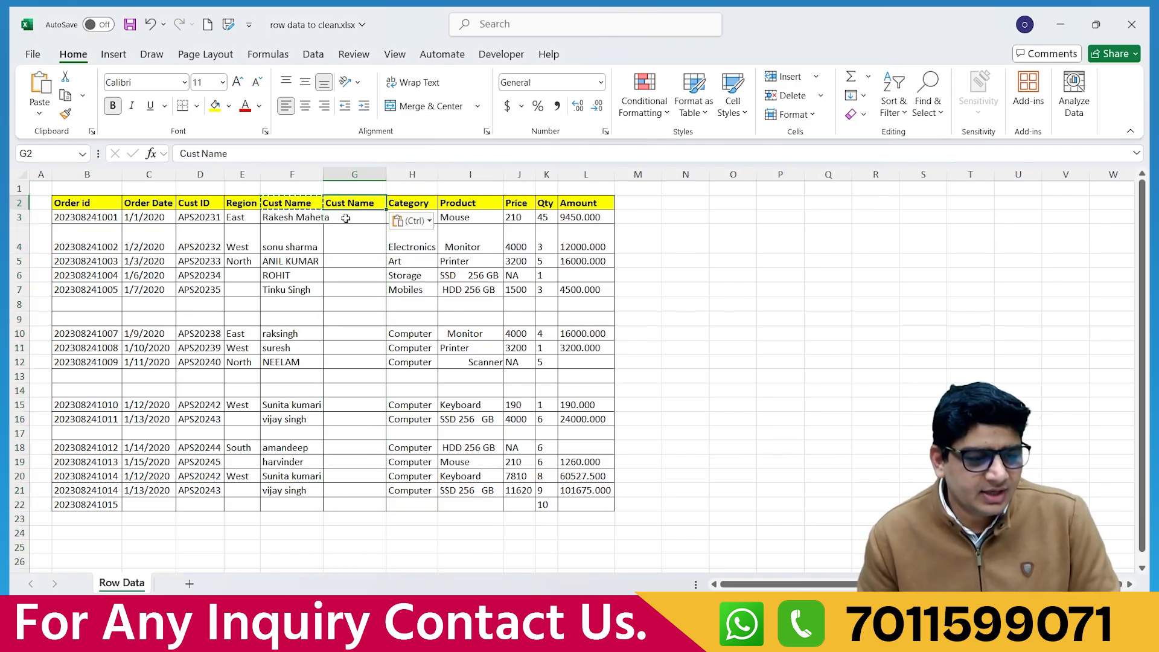
- Enter =PROPER(F3) in G3 to convert the first customer name to proper case
left_click(345, 219)
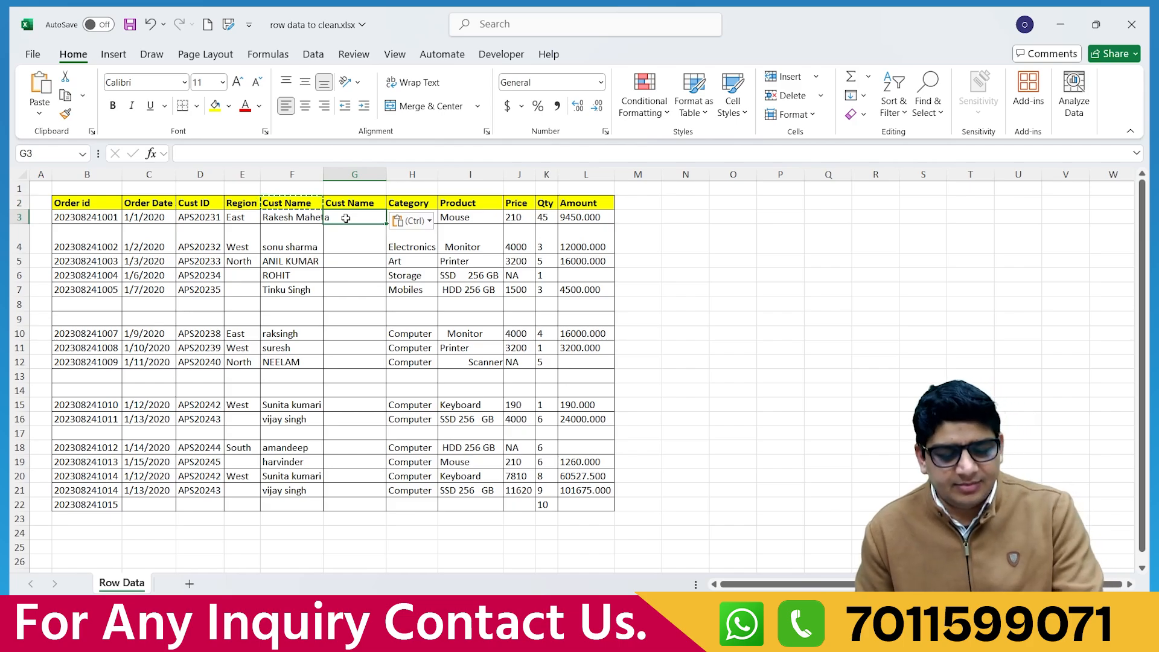
type("=pro")
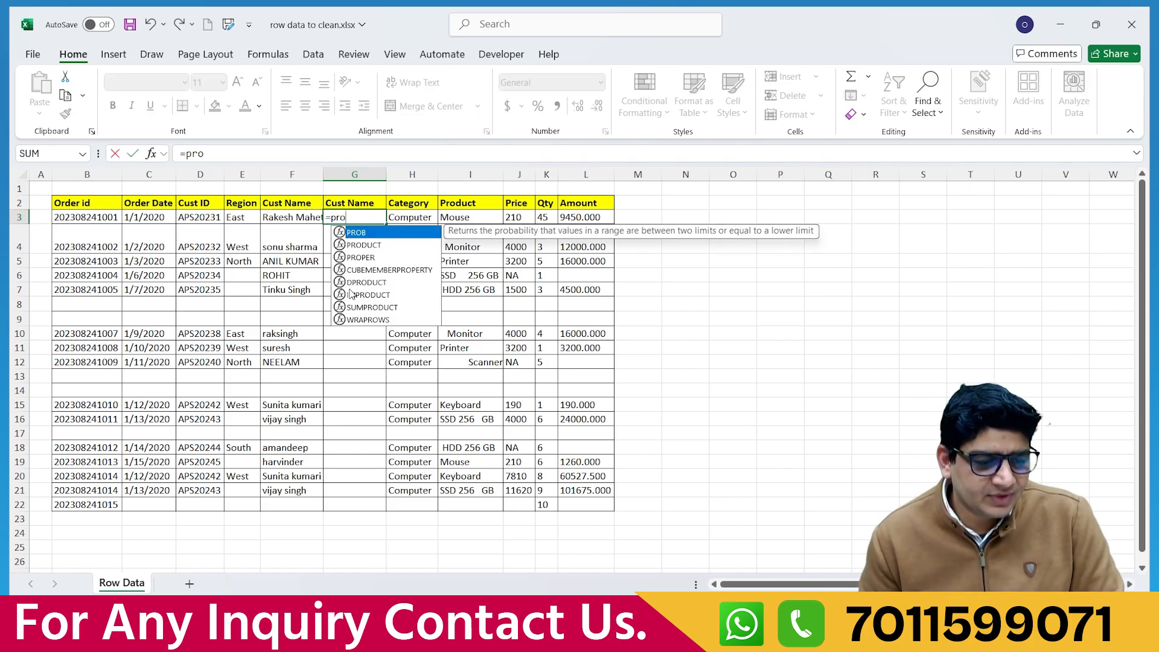
double_click(360, 258)
left_click(279, 218)
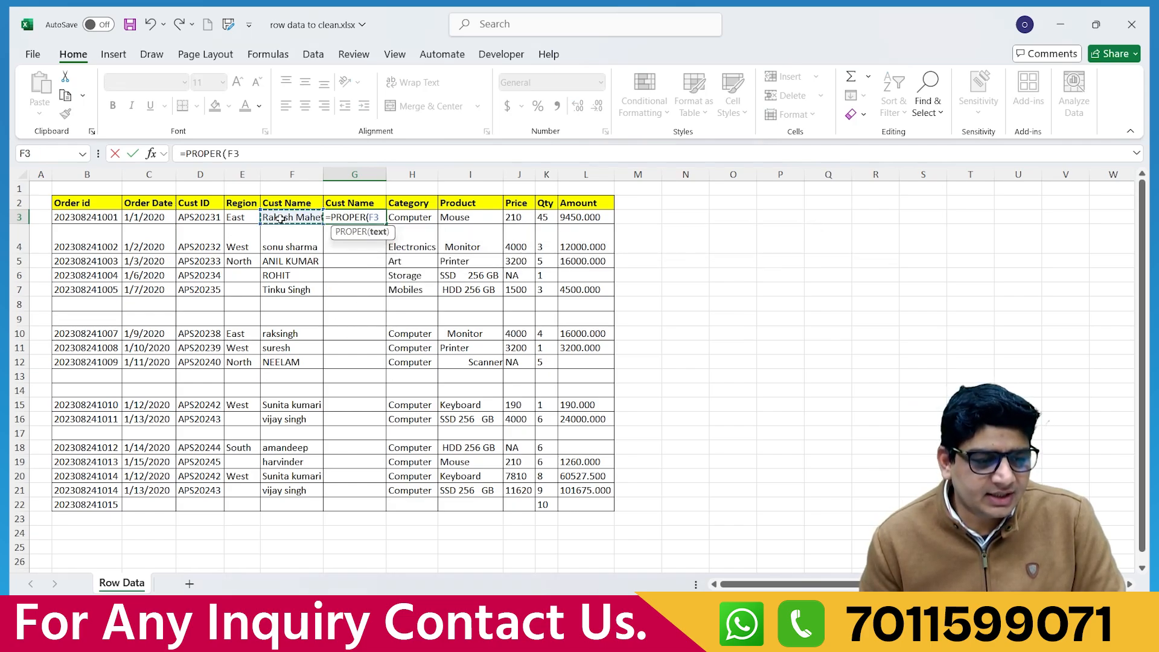
type(")")
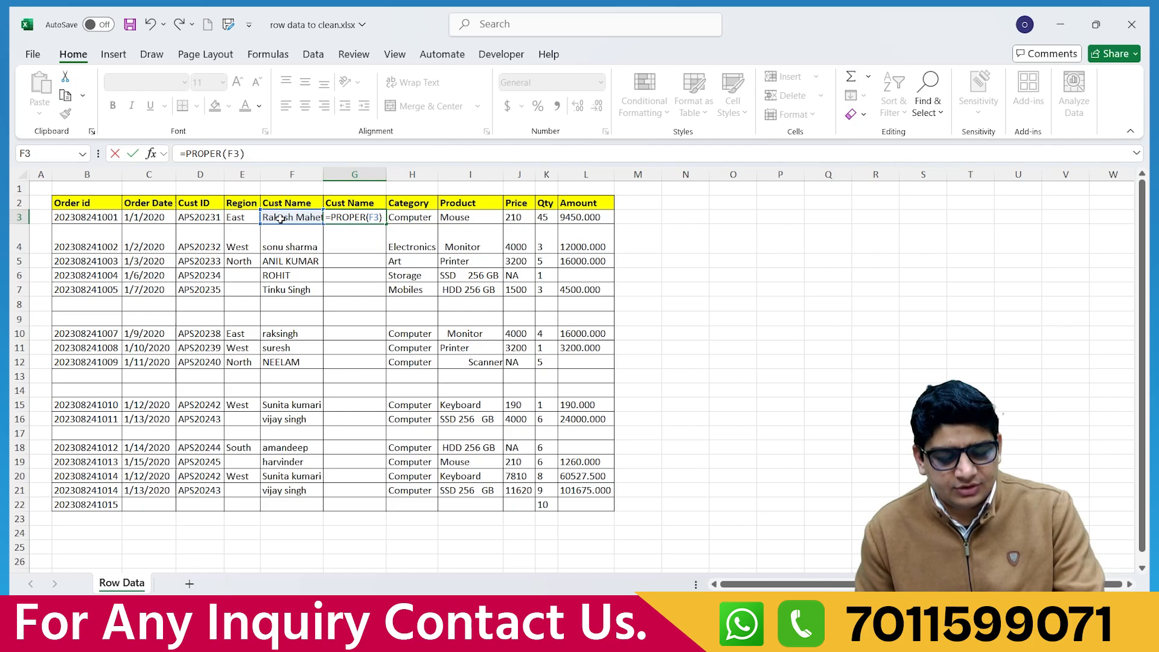
key("Return")
left_click(348, 219)
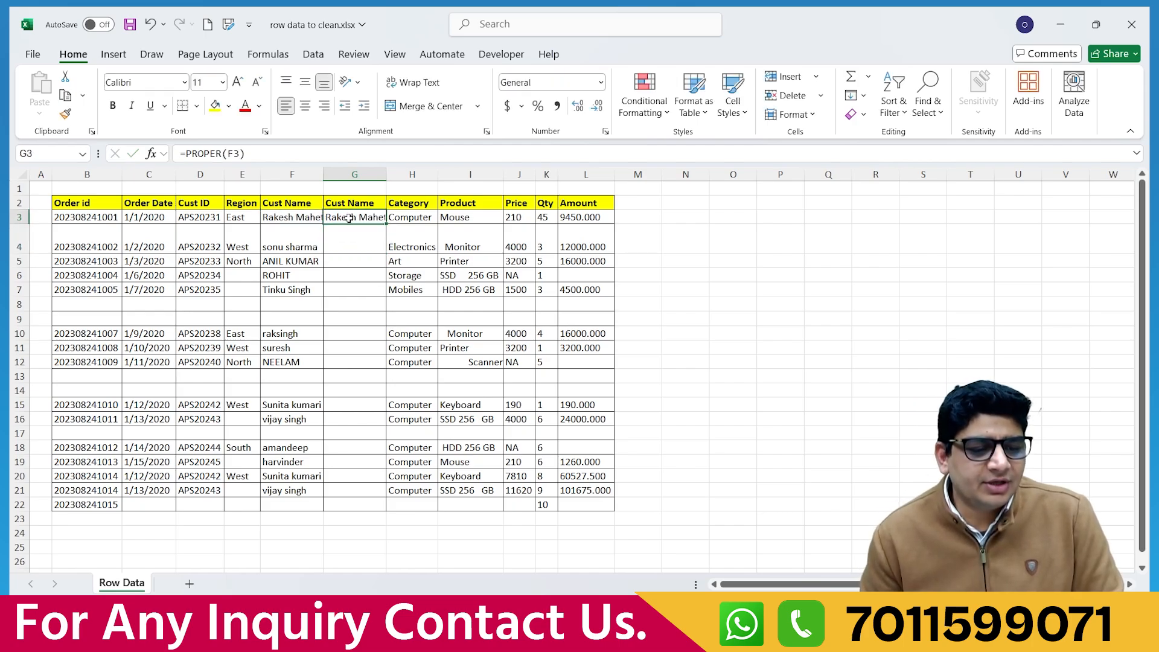
- Autofit the width of column G and fill the PROPER formula from G3 down to G21
double_click(387, 175)
left_click(387, 175)
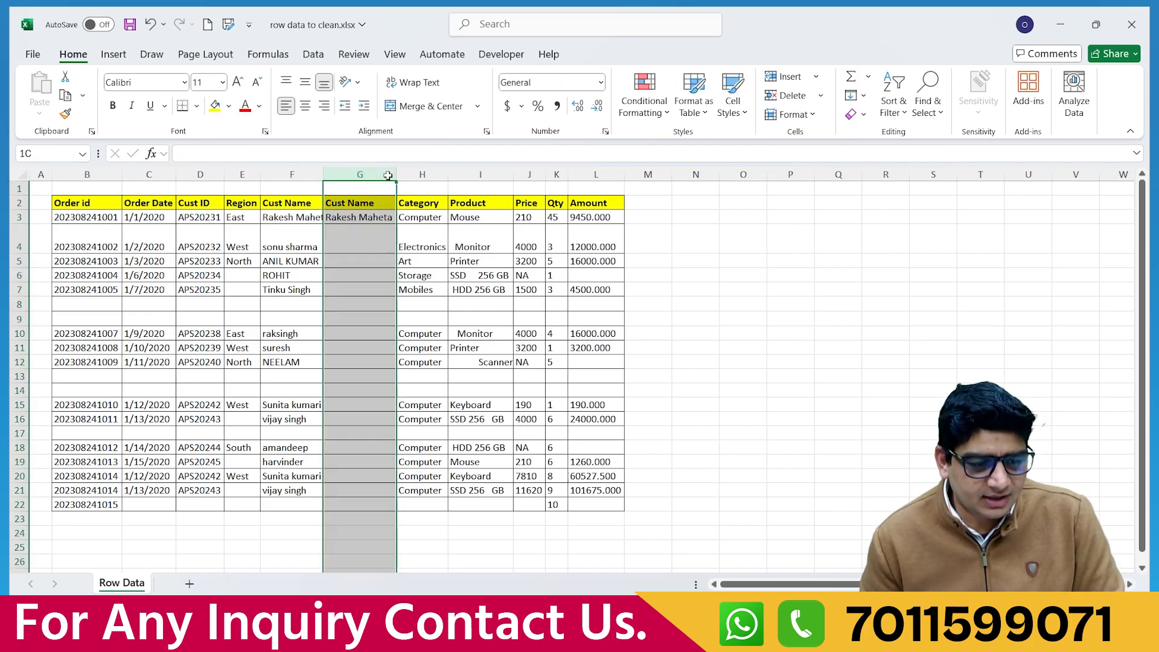
left_click(374, 218)
left_click_drag(394, 224, 396, 496)
left_click_drag(396, 483, 397, 483)
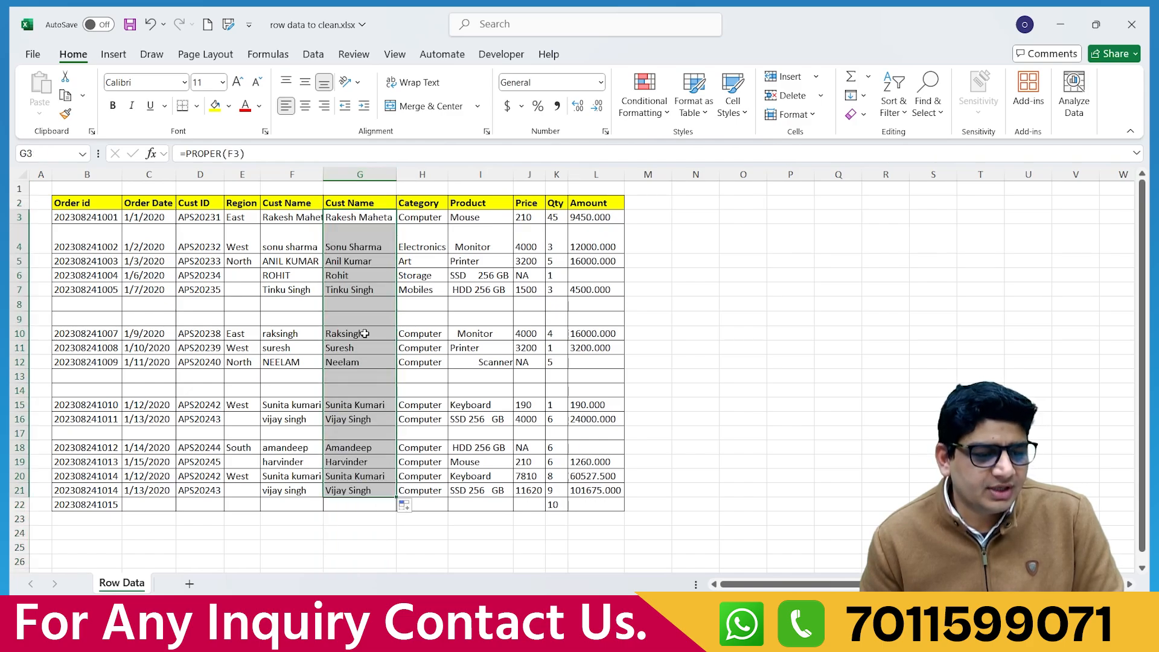
- Compare the original customer names in column F with the proper-case names in column G for rows 4 to 10
left_click(300, 247)
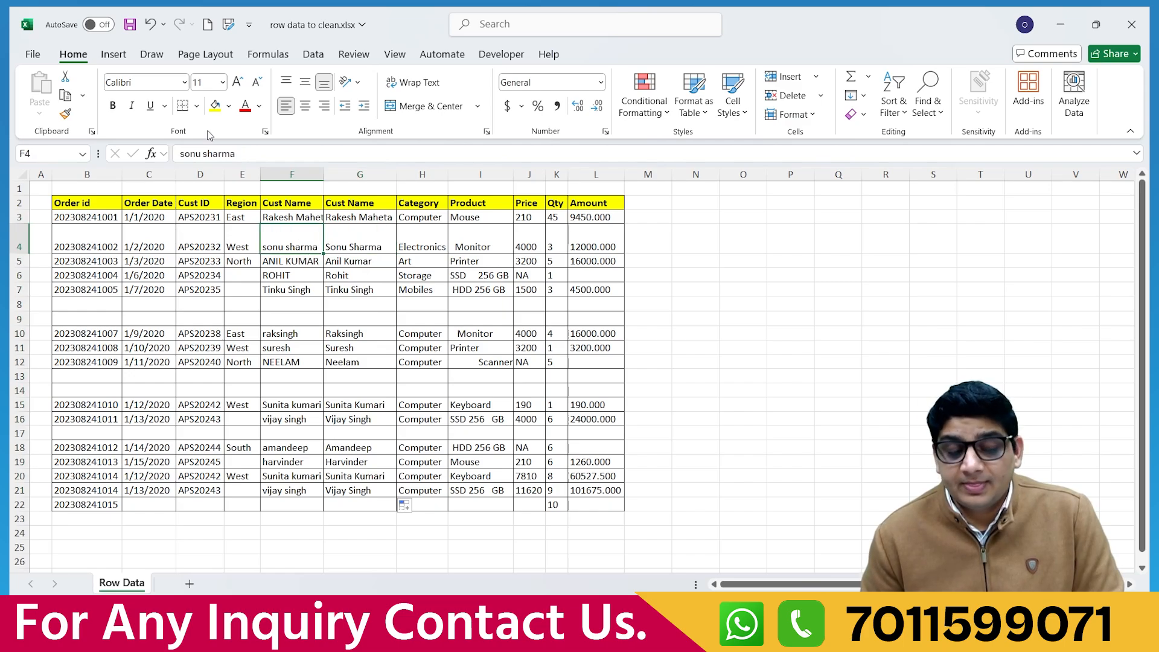
left_click(342, 244)
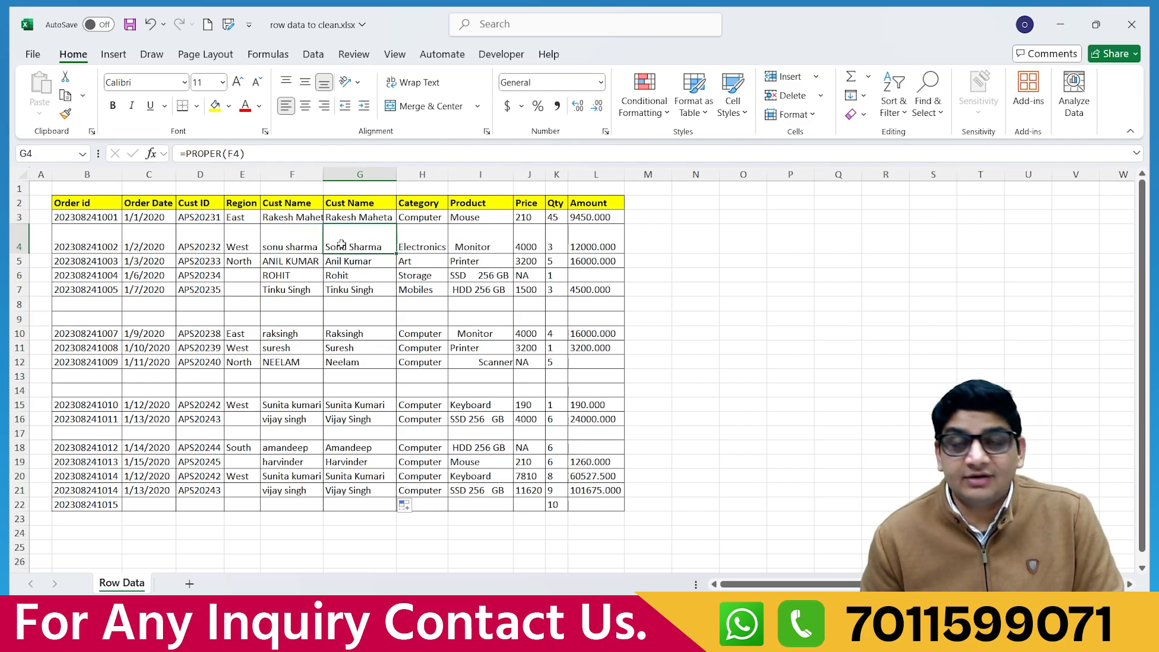
left_click(286, 263)
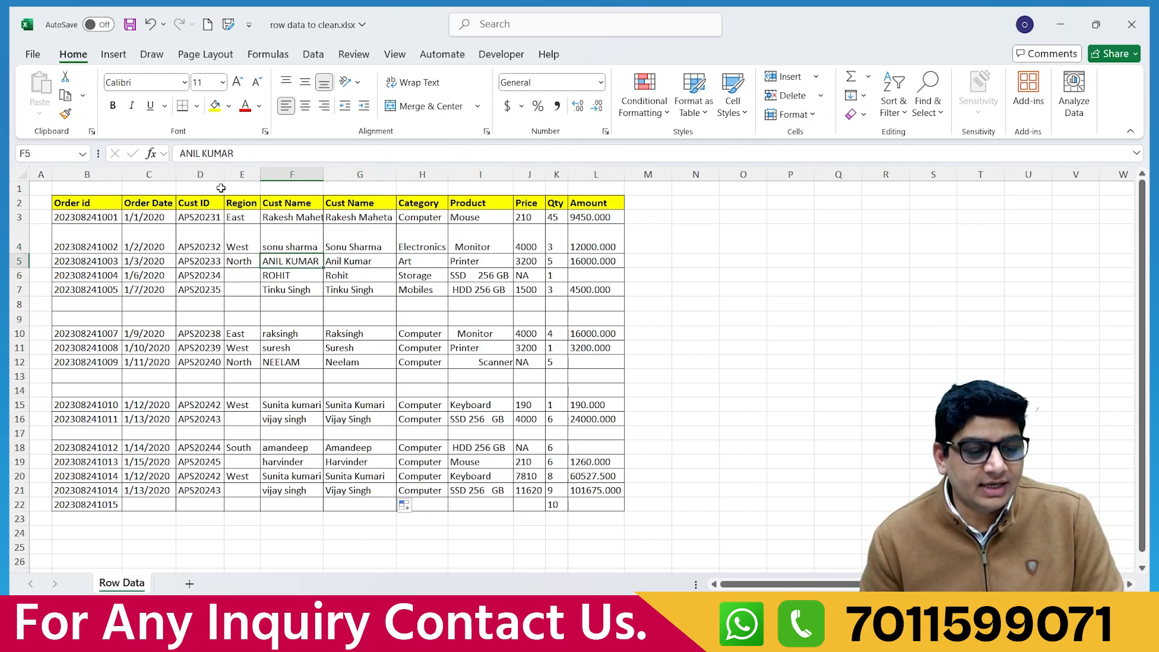
left_click(366, 266)
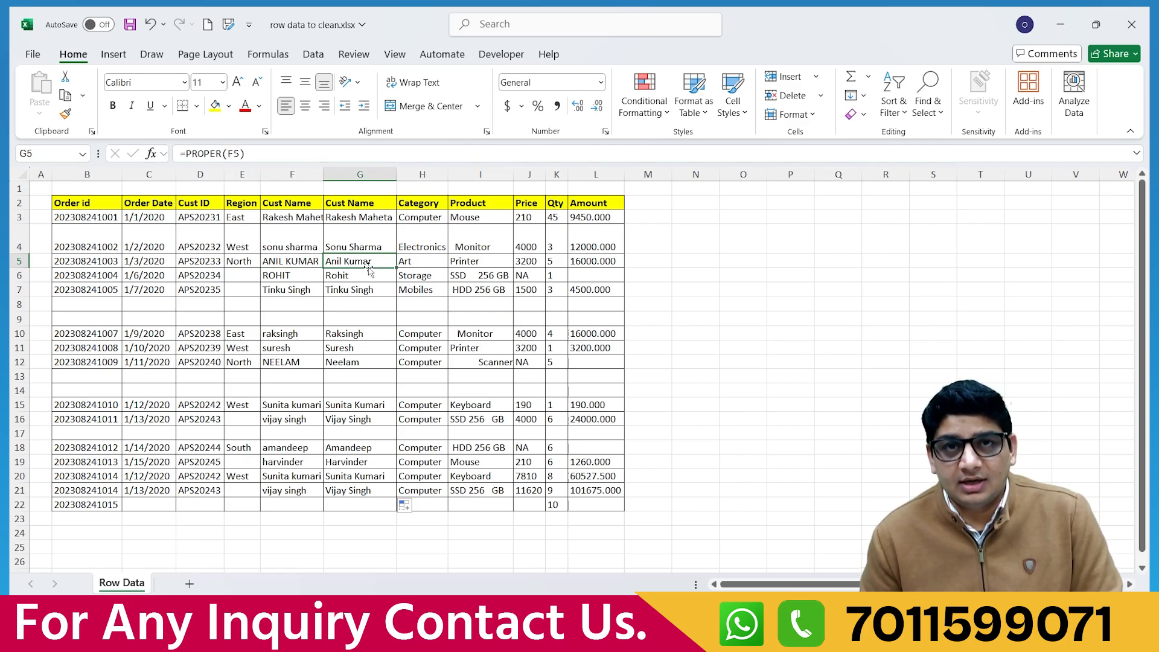
left_click(276, 277)
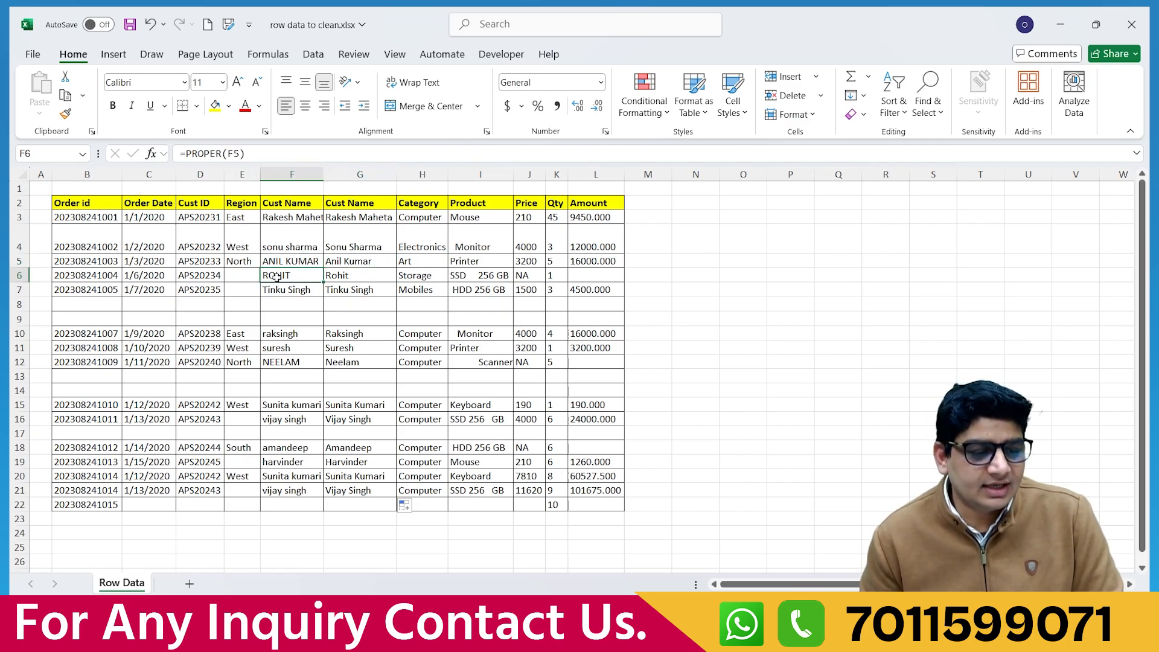
left_click(334, 279)
left_click(343, 288)
left_click(346, 331)
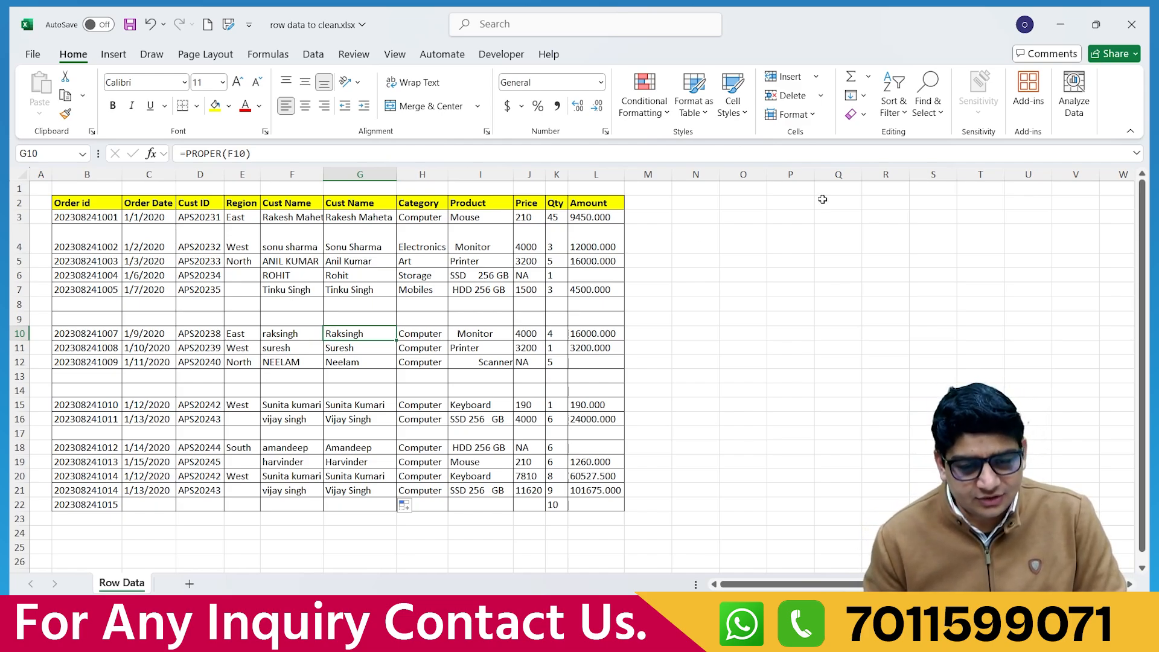
- Widen column O to about 19.6 and enter =UPPER(F4) in O4 to convert the customer name to uppercase
left_click_drag(767, 174, 829, 175)
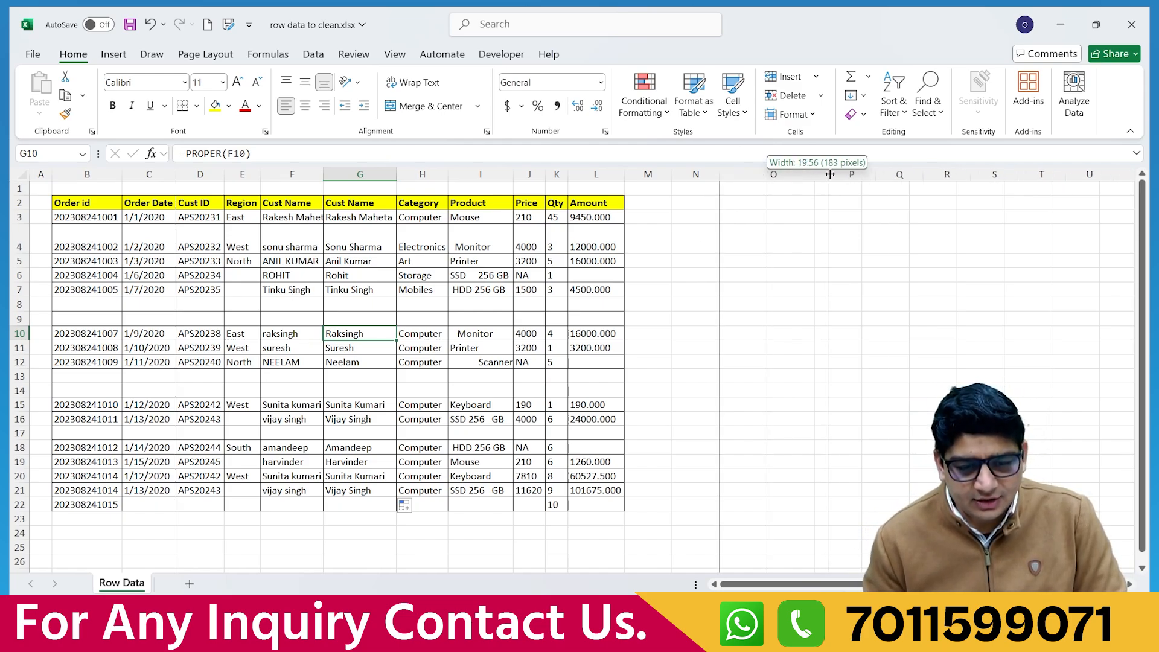
left_click(776, 237)
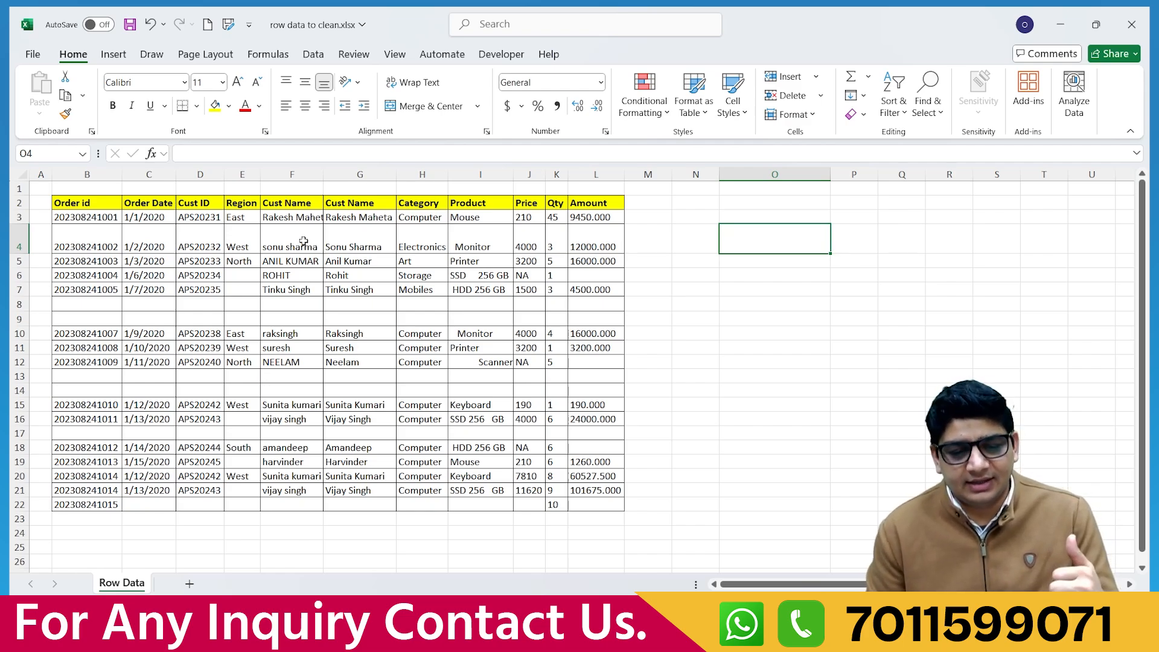
type("=up")
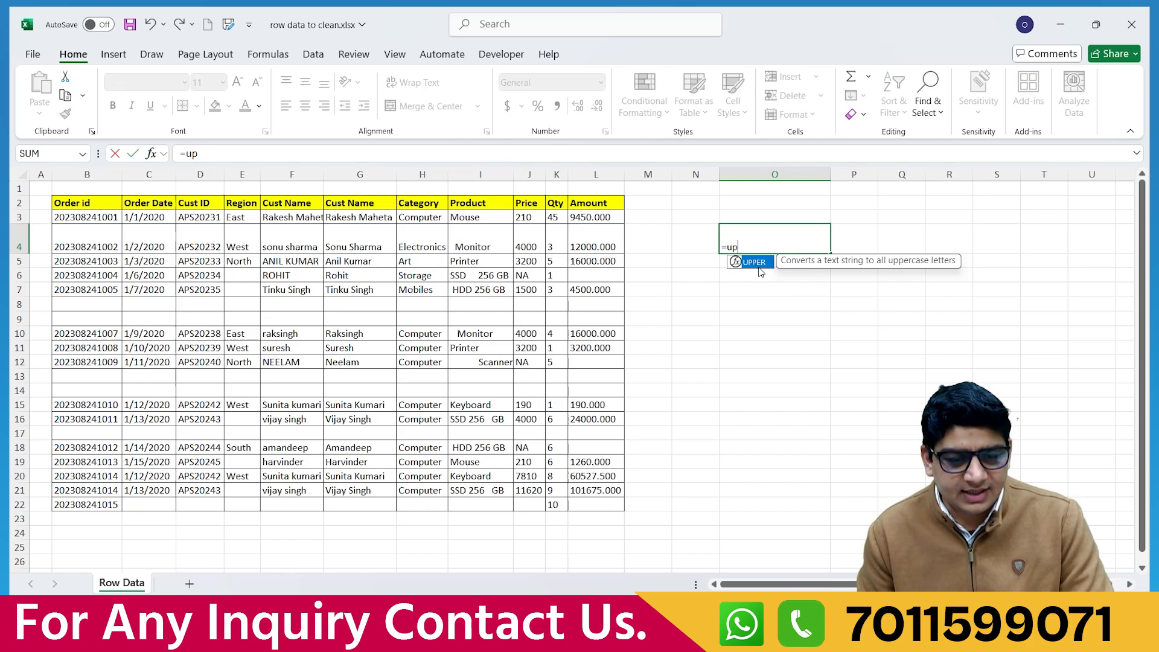
double_click(759, 268)
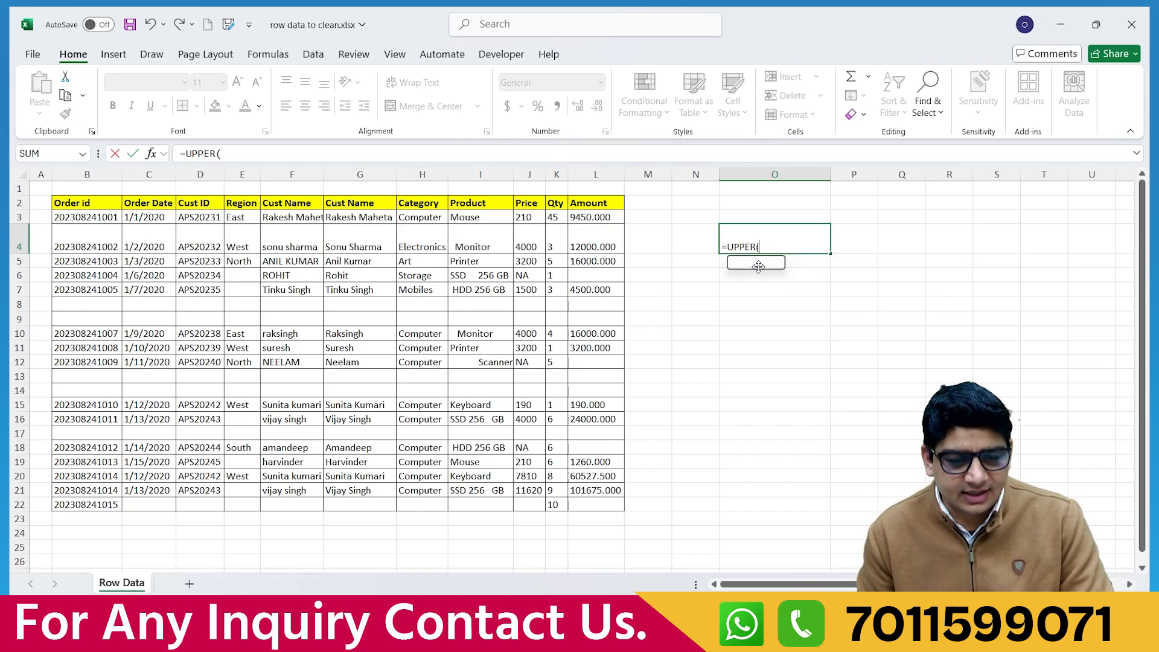
left_click(291, 251)
type(")")
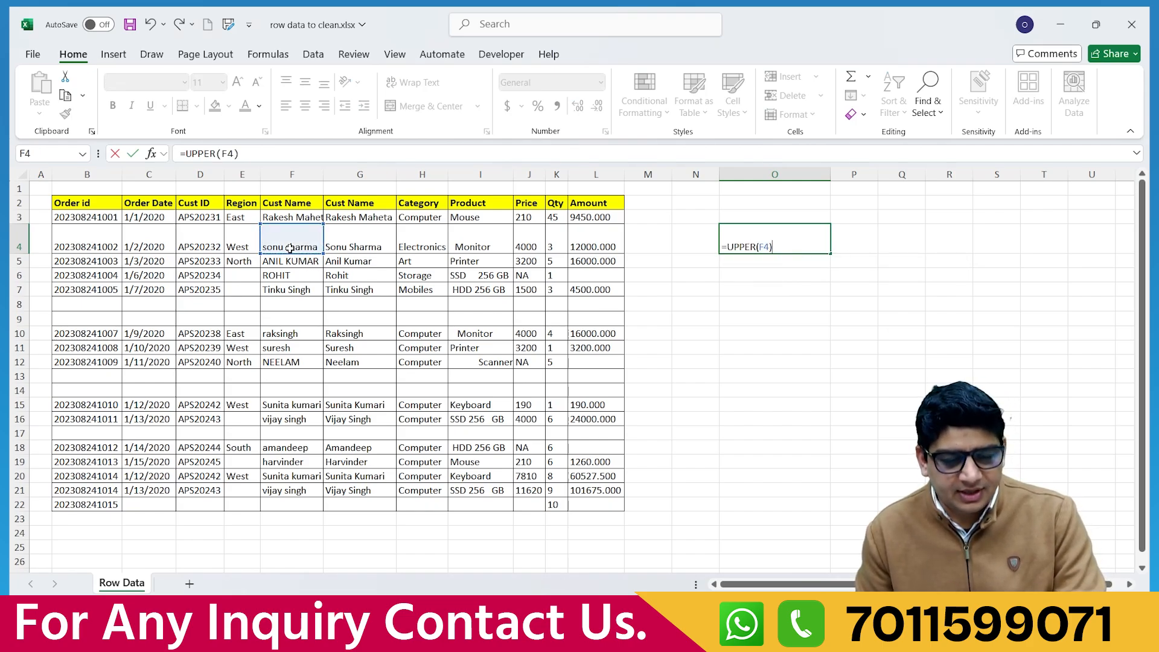
key("Return")
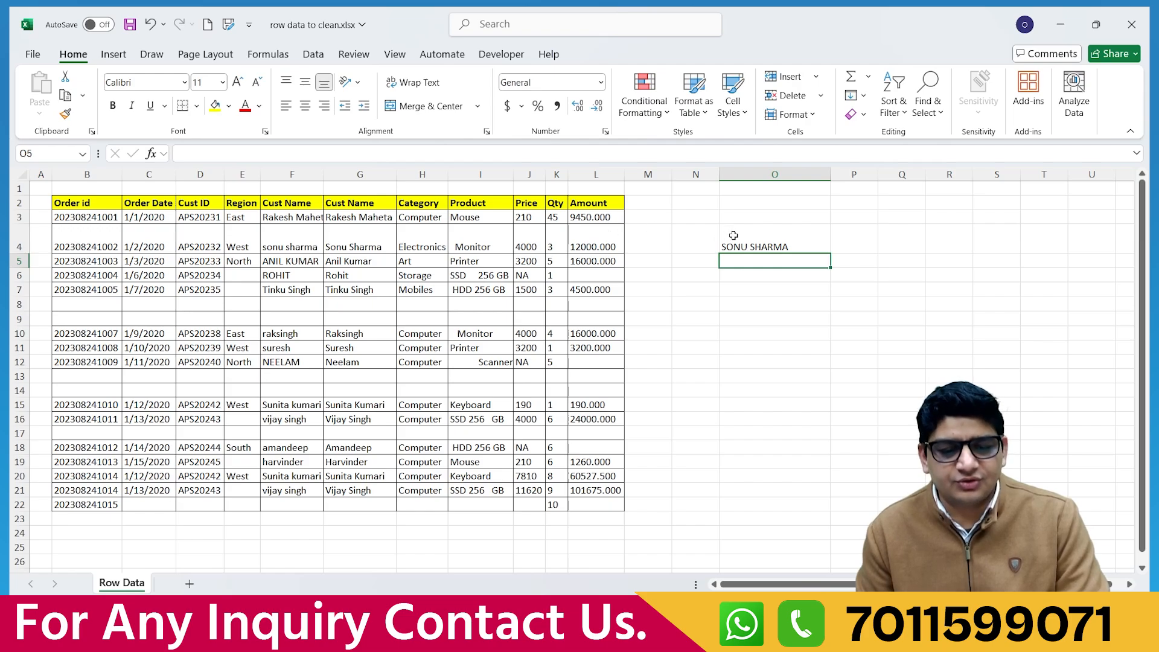
left_click(733, 235)
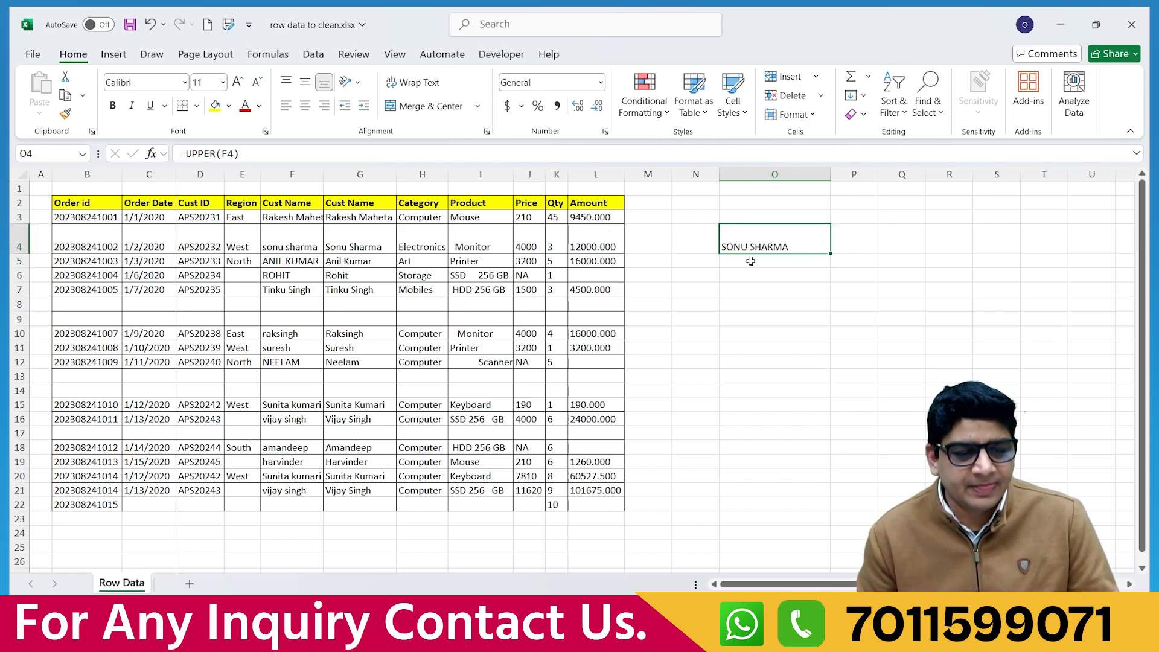
left_click(303, 260)
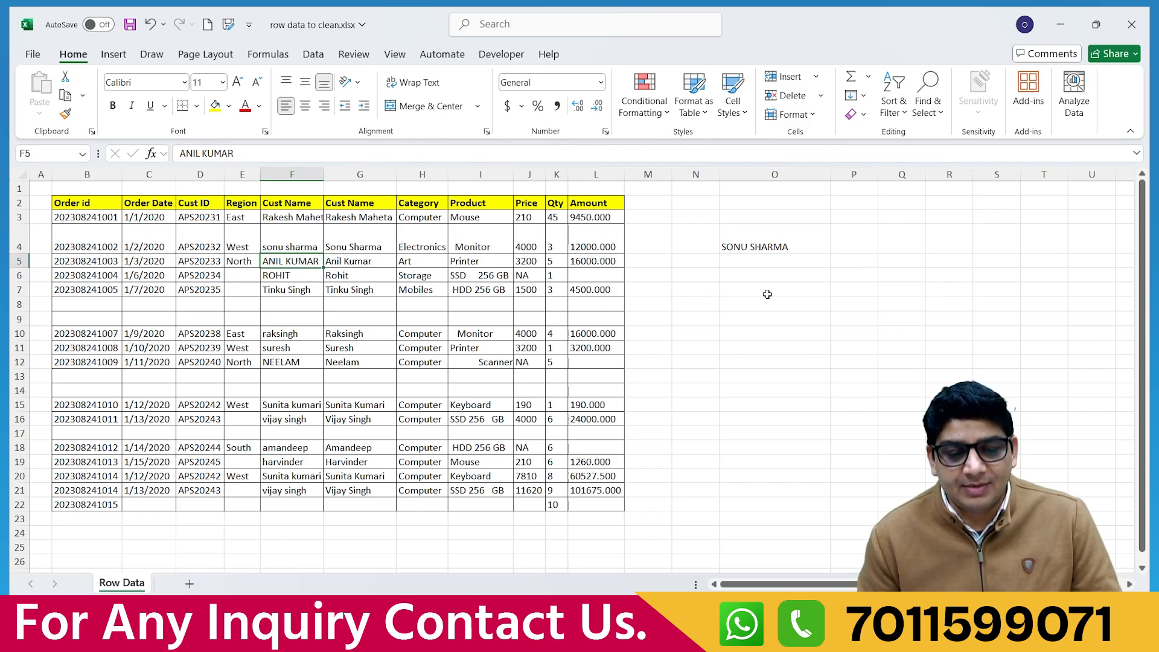
left_click(752, 275)
type("=")
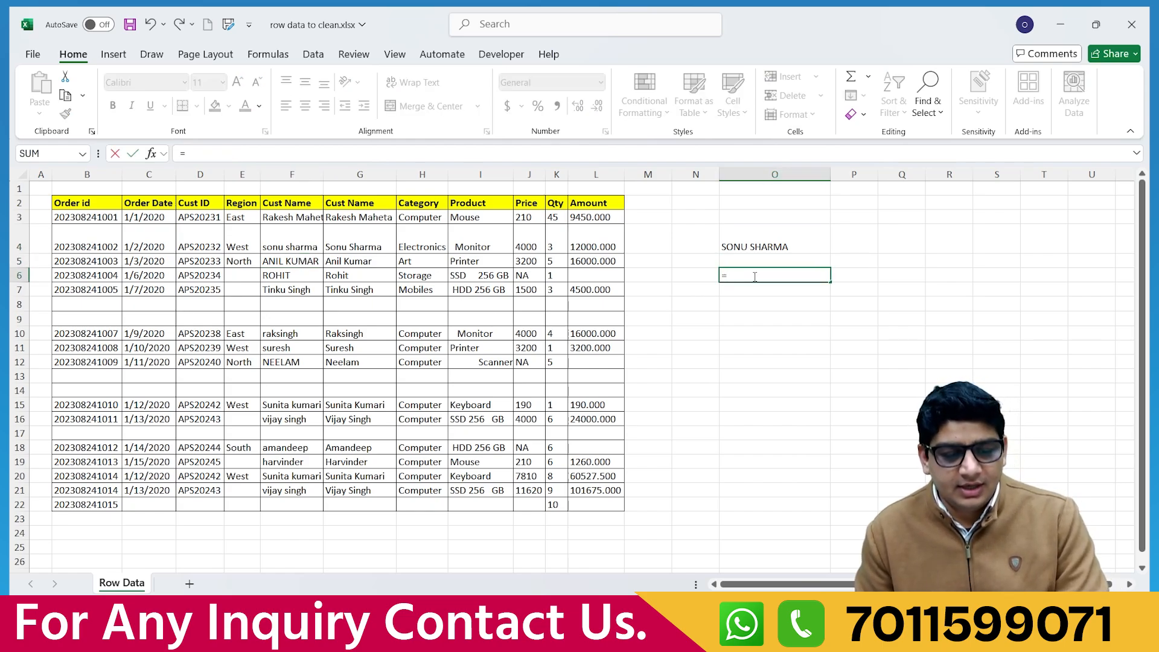
type("sm")
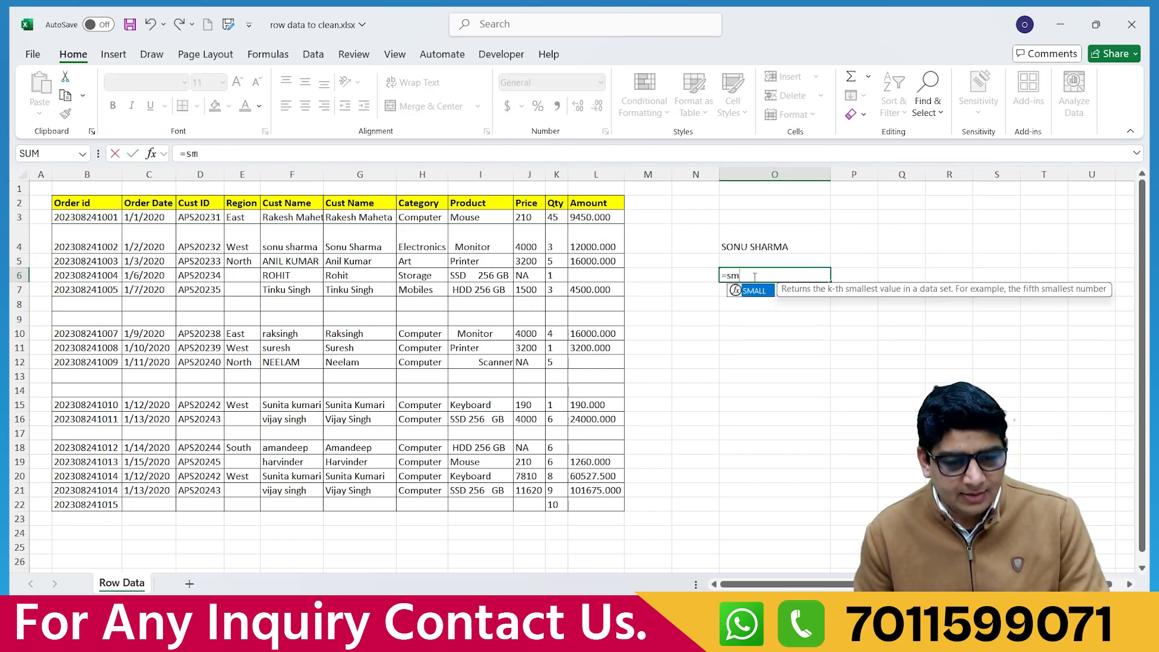
double_click(754, 292)
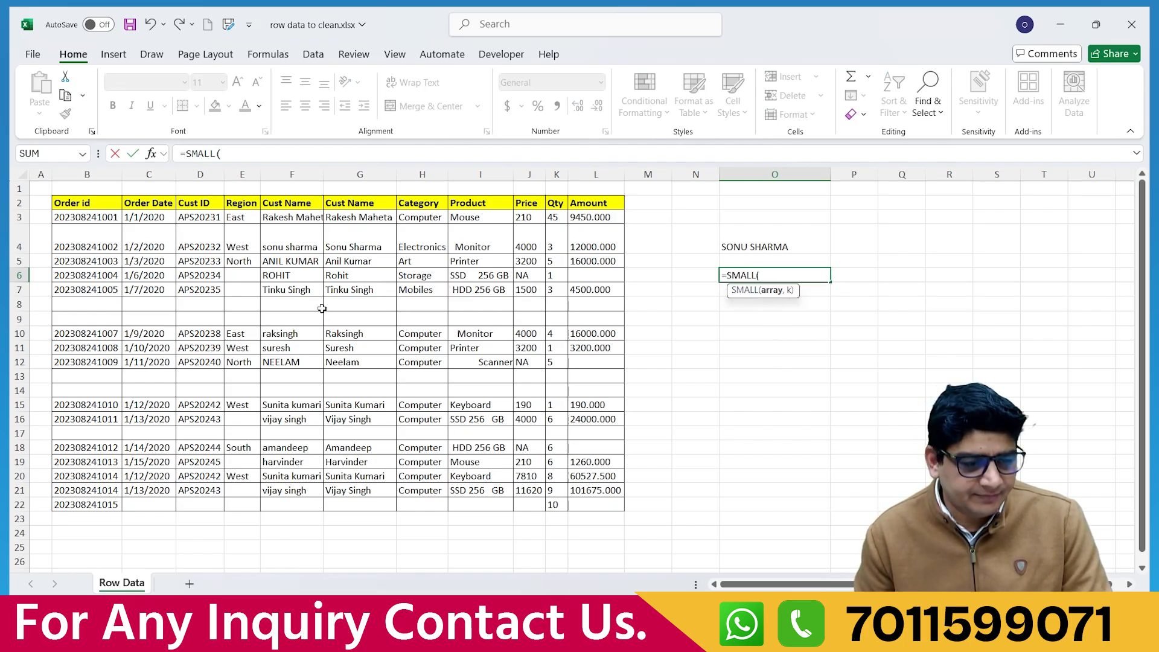
left_click(287, 263)
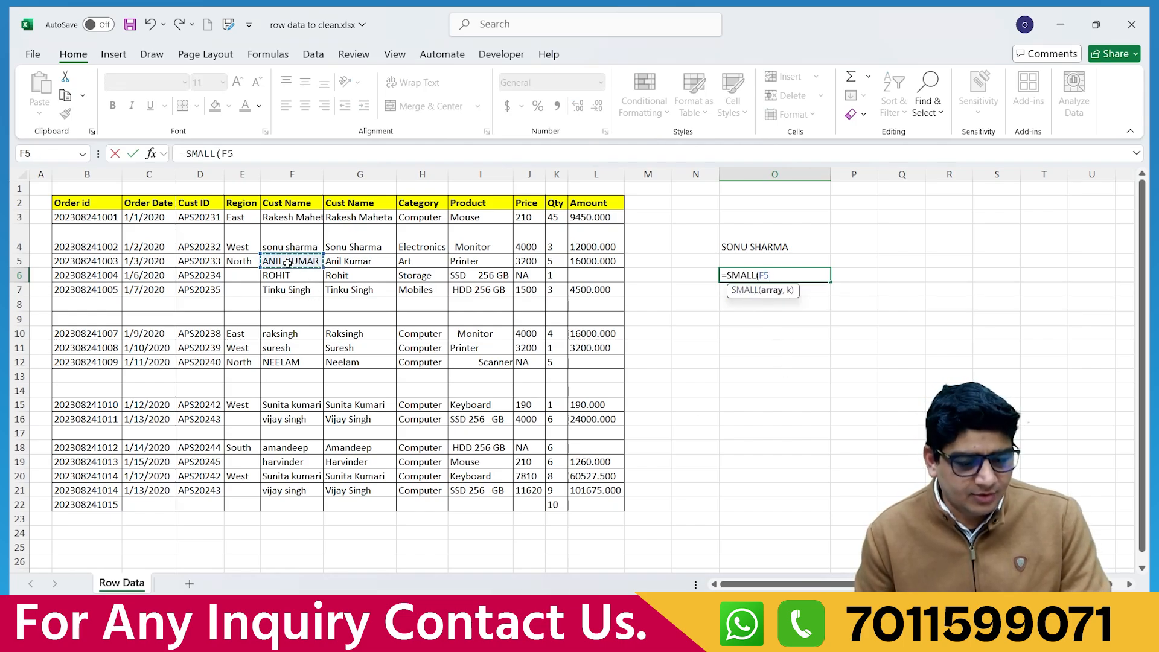
type(")")
key("Return")
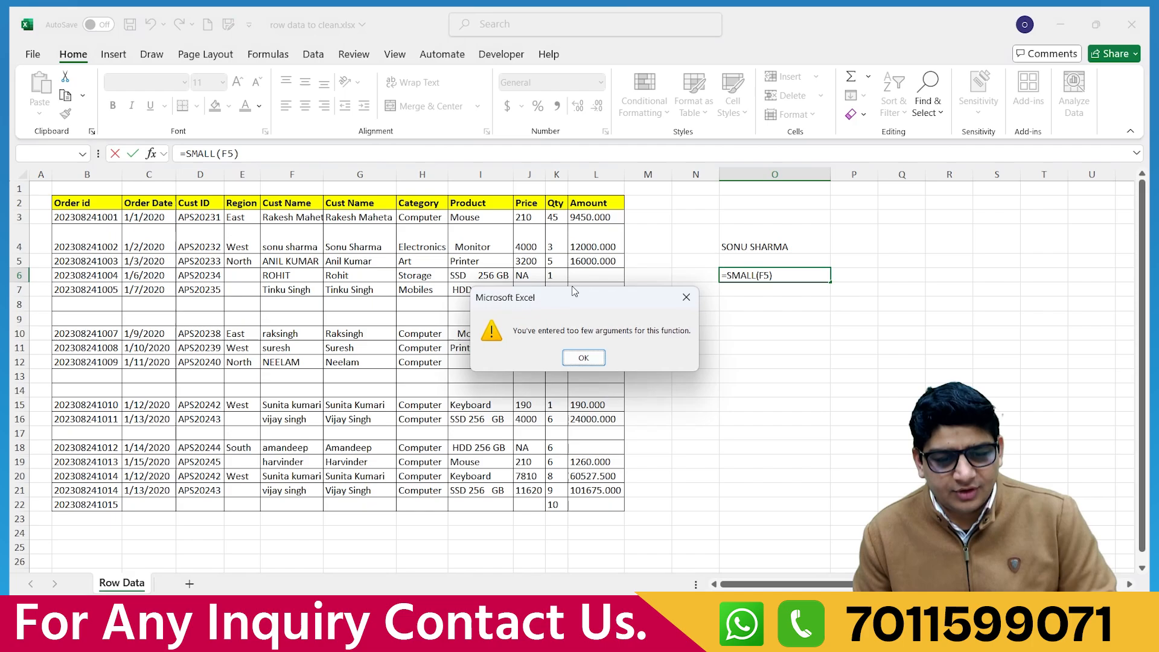
left_click(571, 357)
left_click(773, 275)
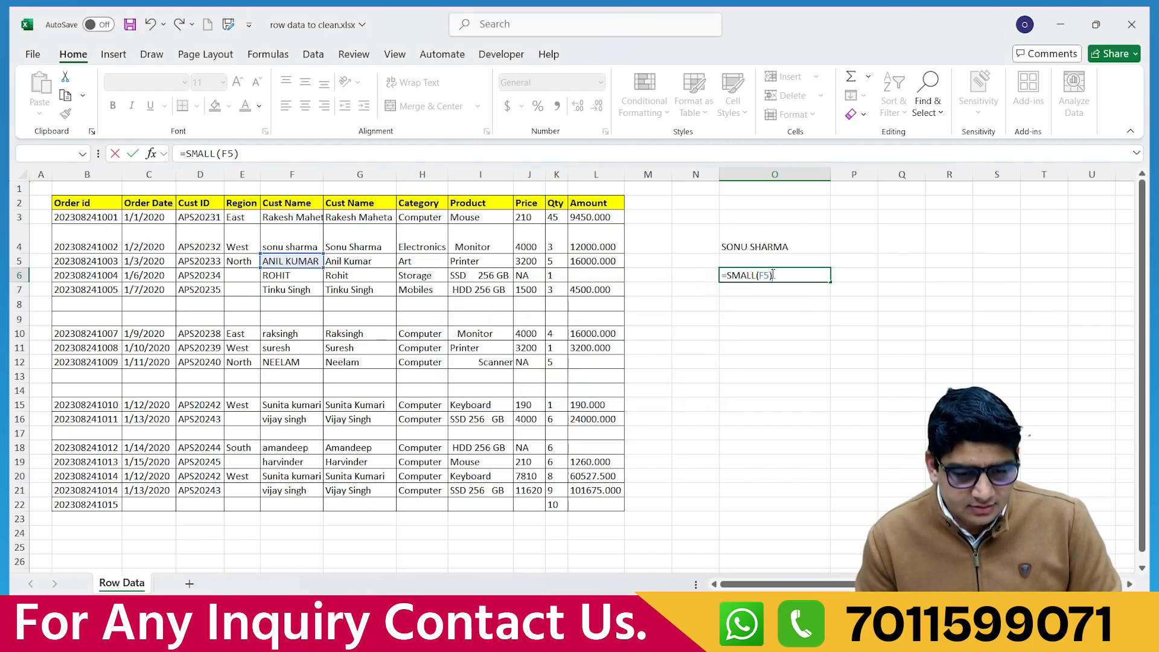
left_click_drag(773, 275, 713, 280)
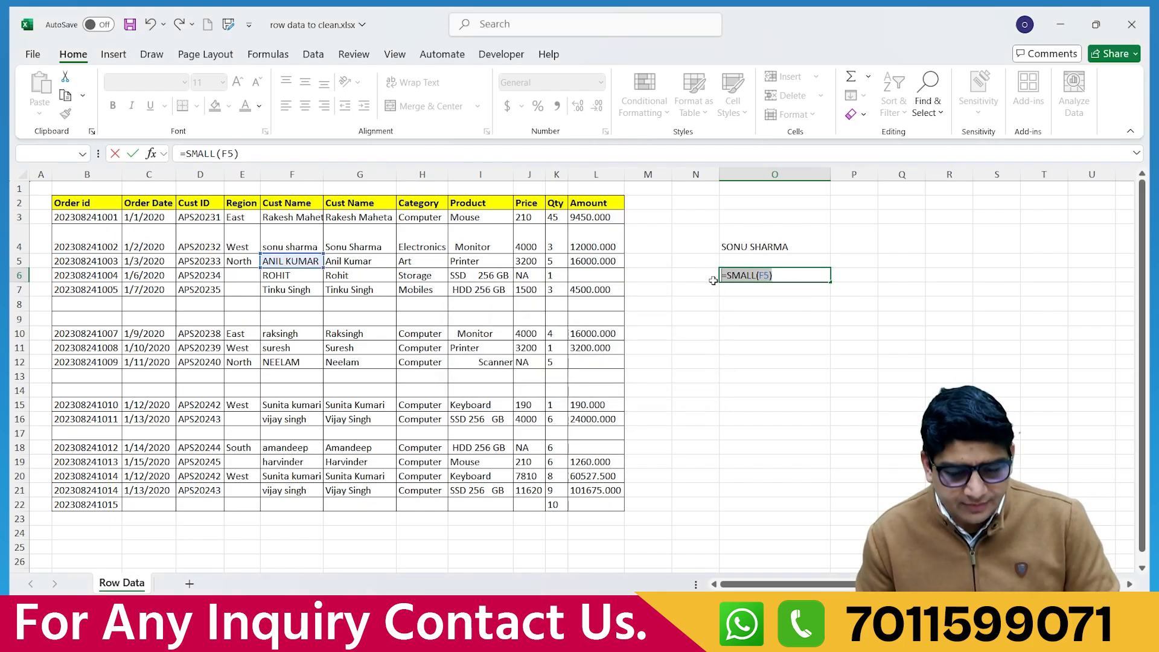
key("Escape")
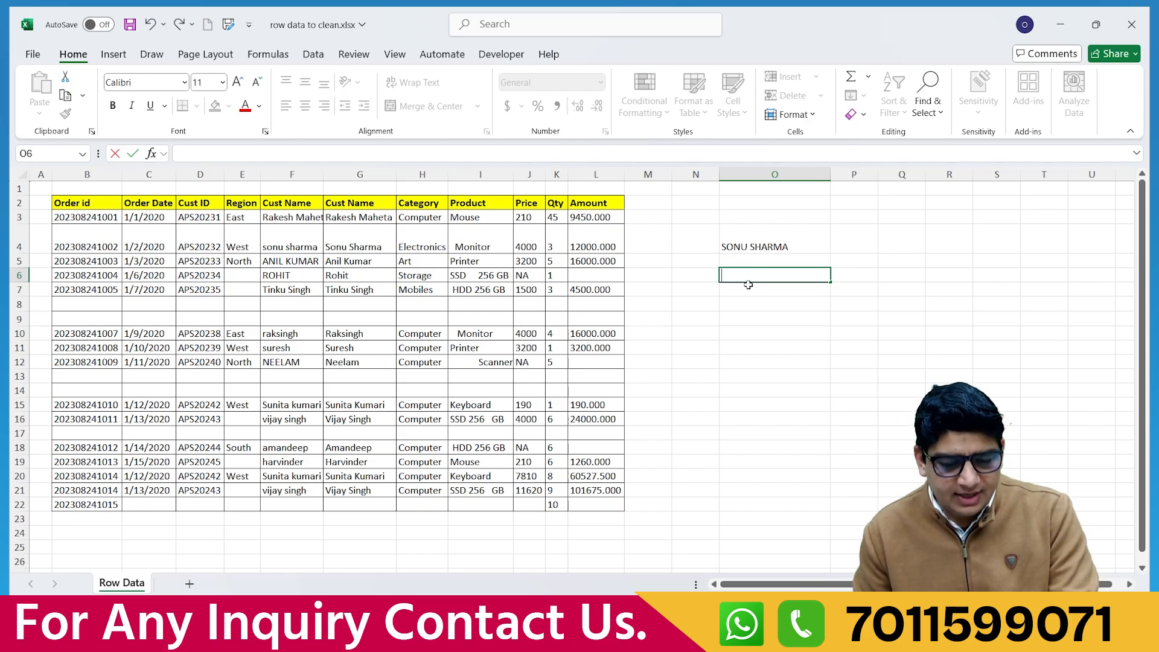
- Enter =LOWER(F5) in O6 to convert the customer name to lowercase
type("=lo")
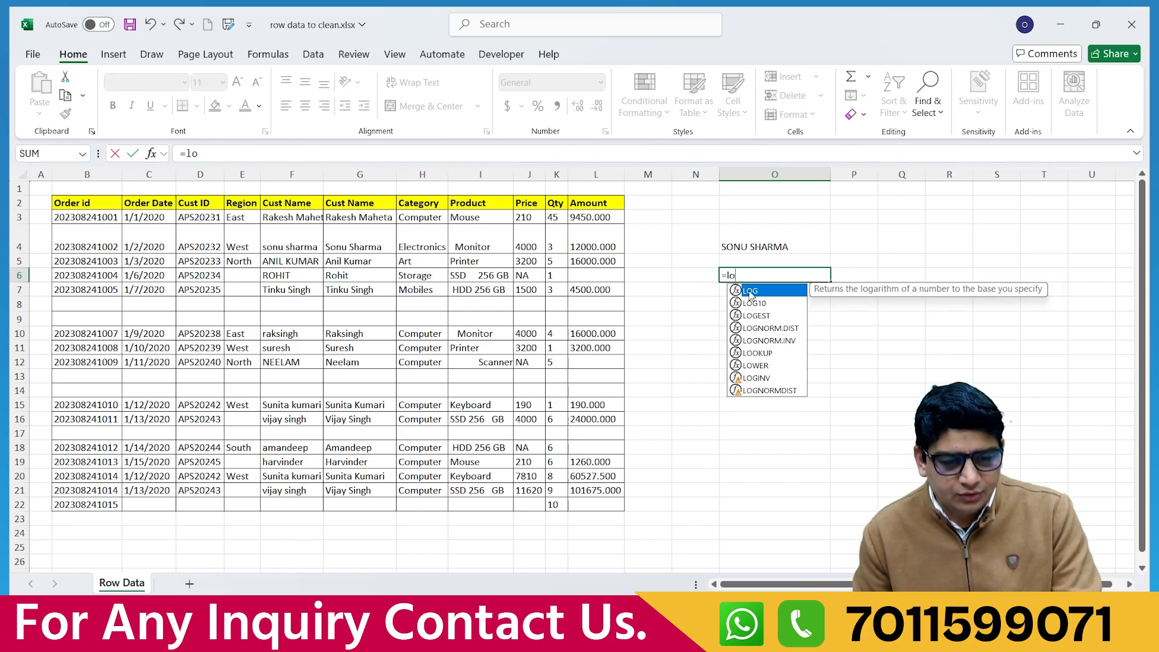
type("we")
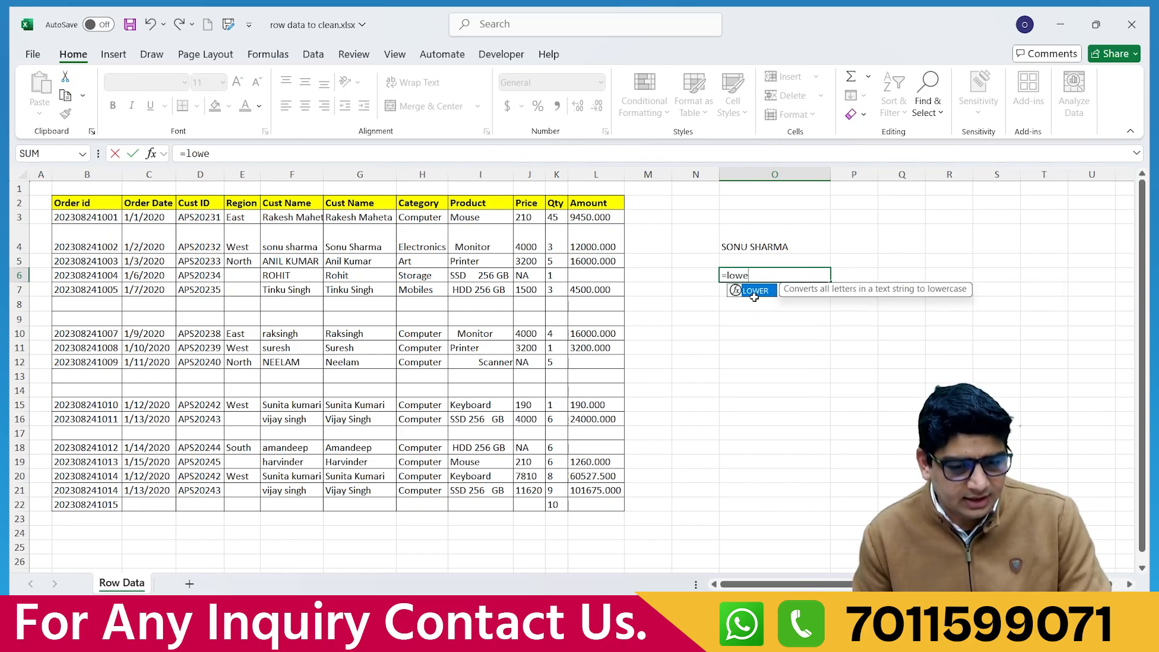
double_click(754, 292)
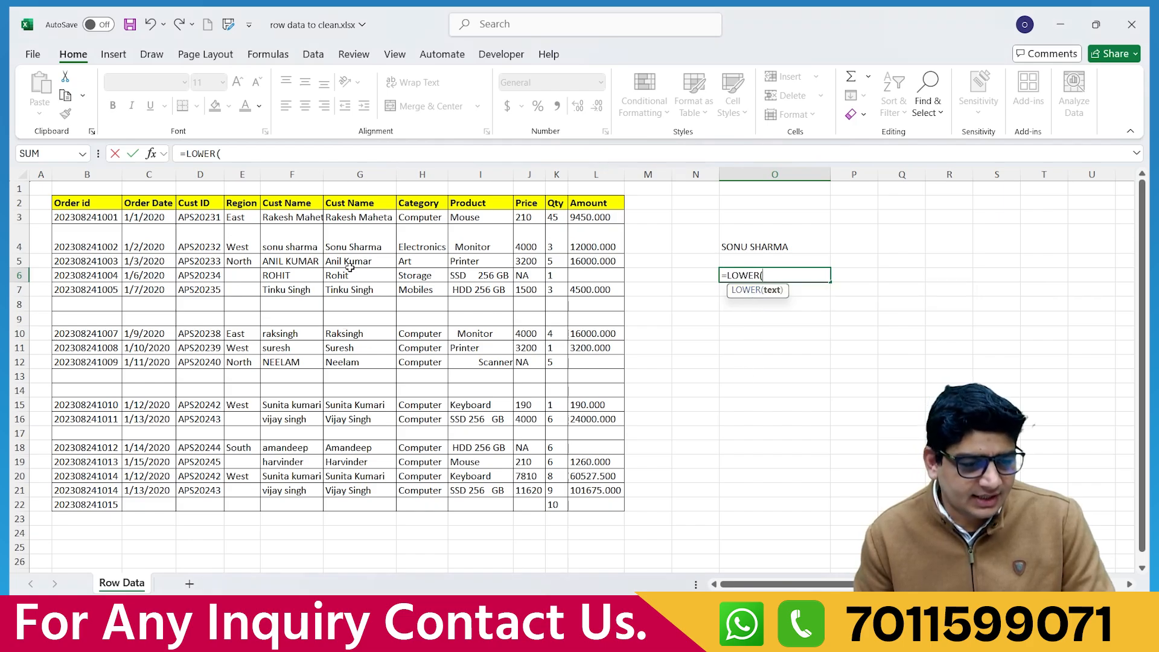
left_click(298, 263)
type(")")
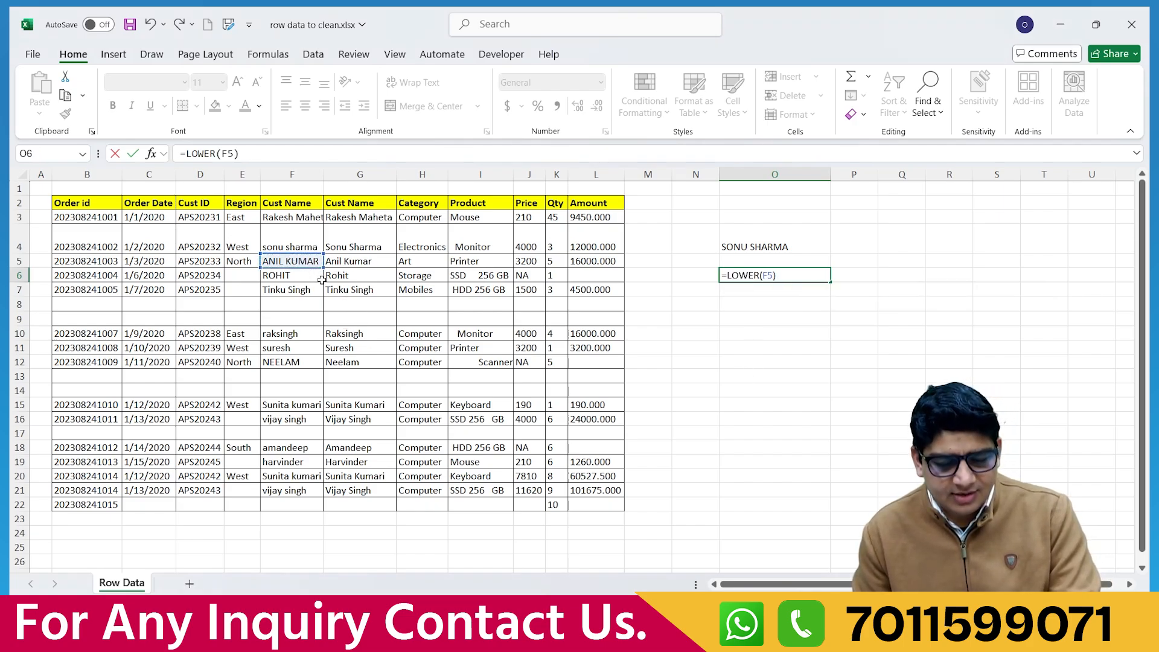
key("Return")
left_click(732, 276)
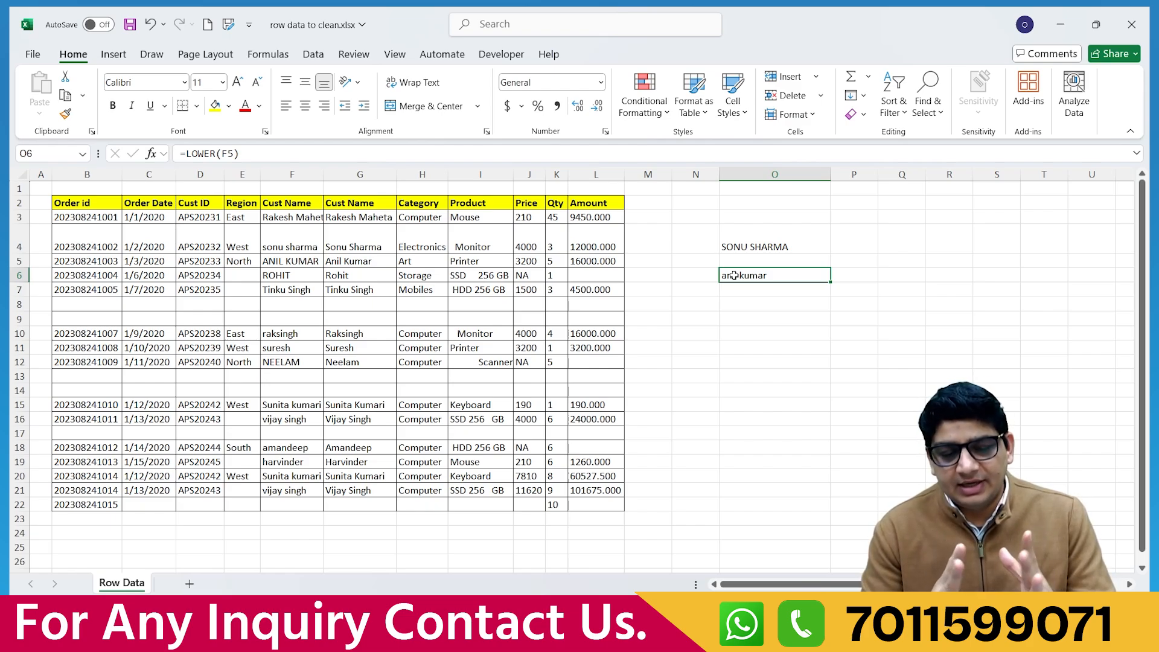
- Enter =PROPER(F4) in O8 to convert the customer name to proper case
left_click(751, 304)
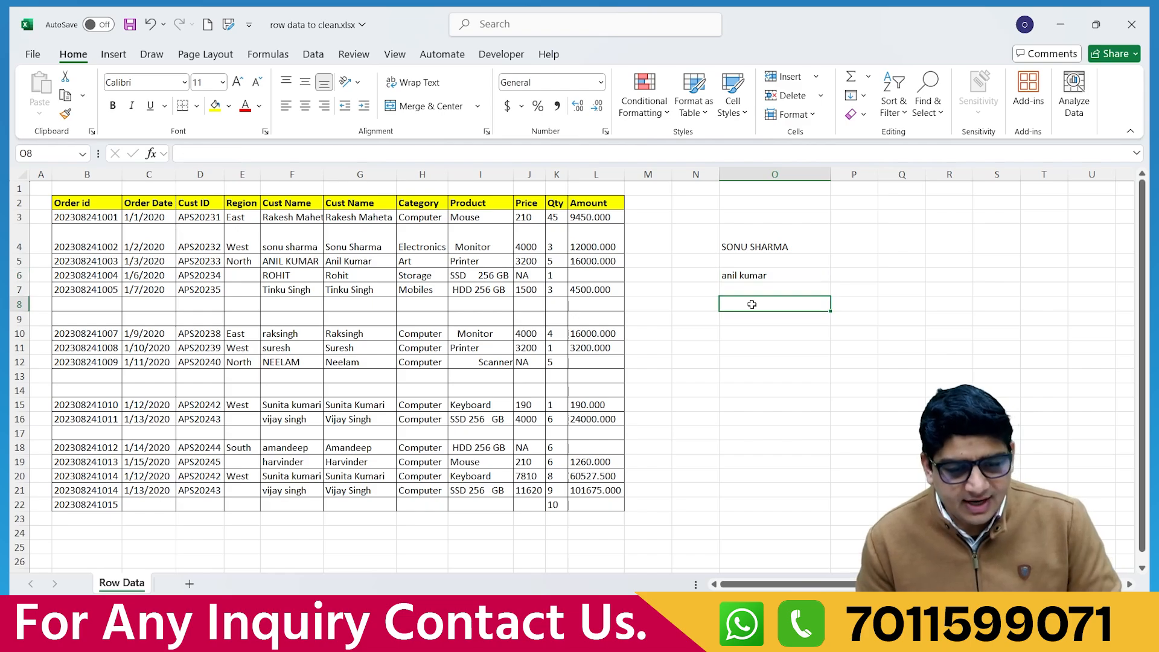
type("=pro")
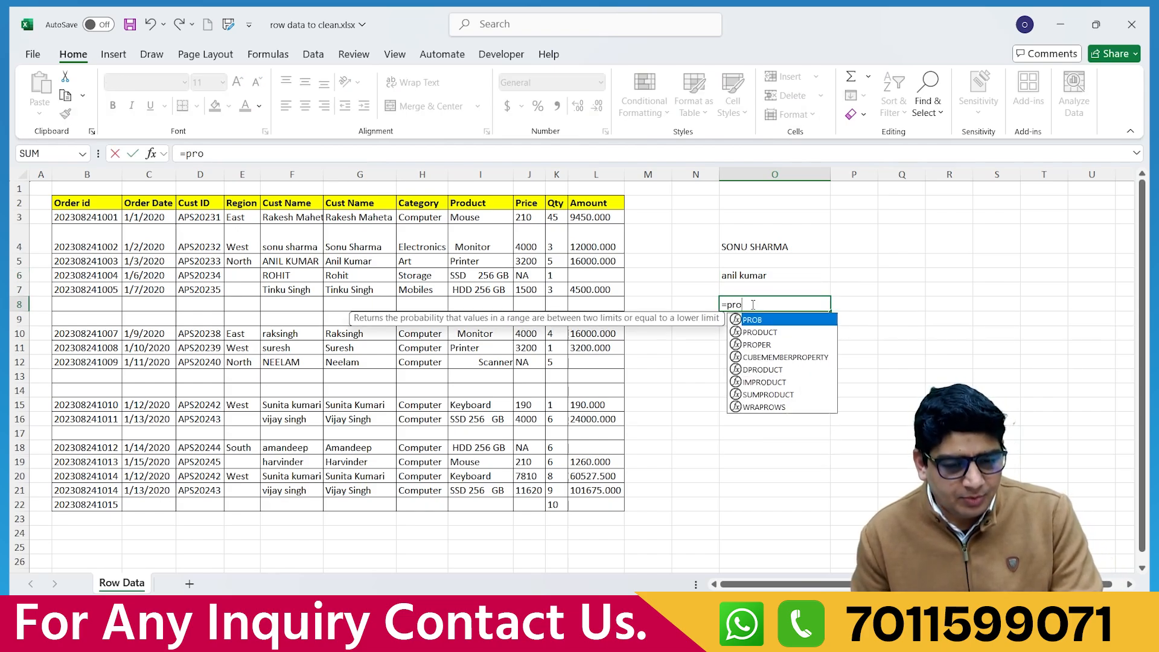
double_click(756, 345)
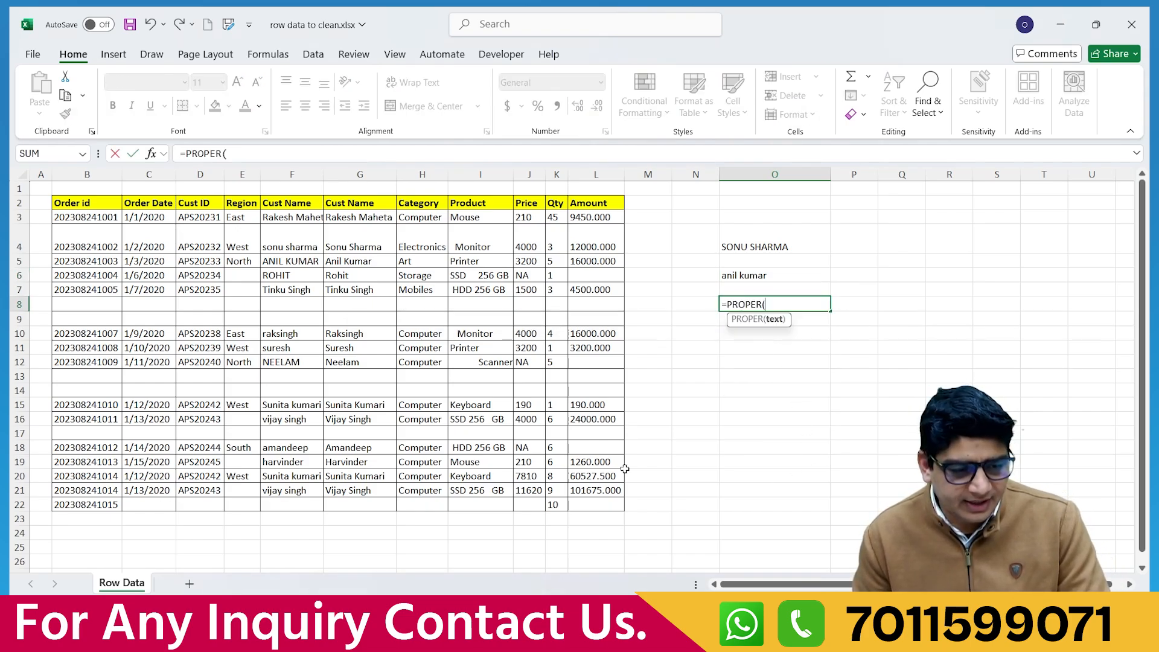
left_click(298, 251)
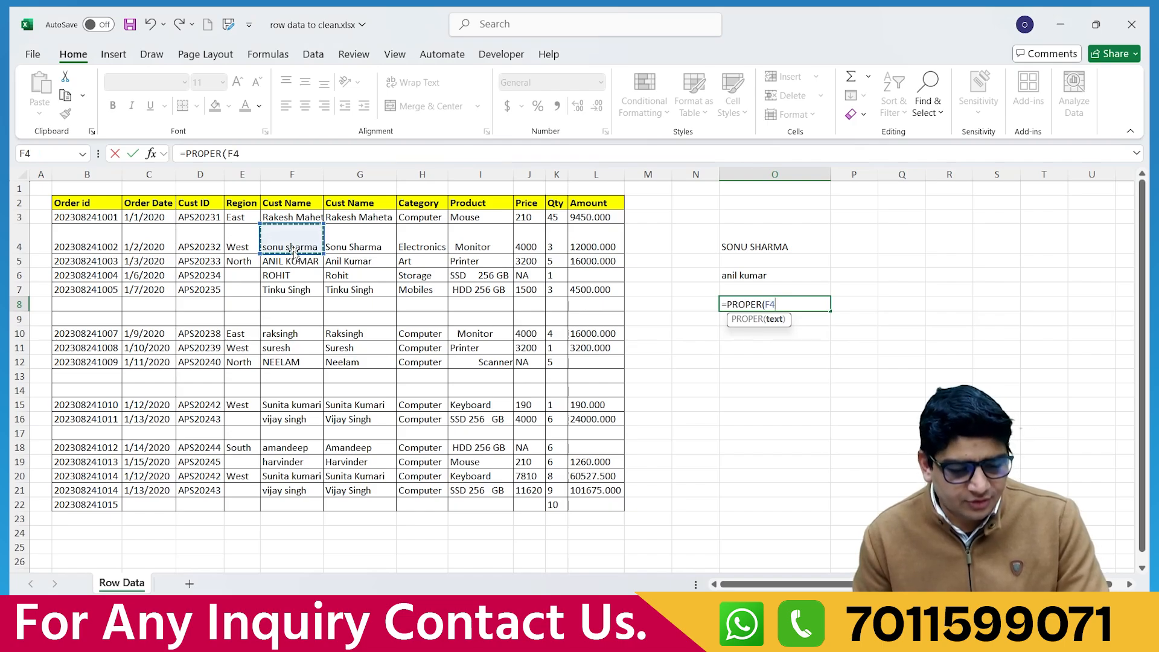
type(")")
key("Return")
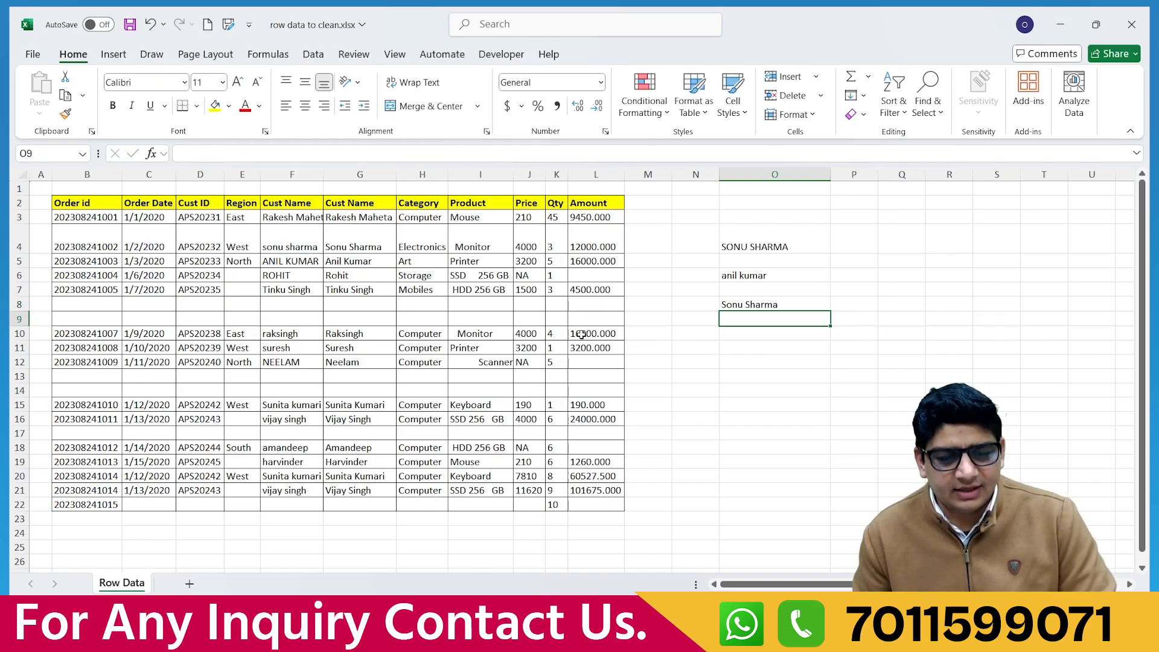
left_click(760, 305)
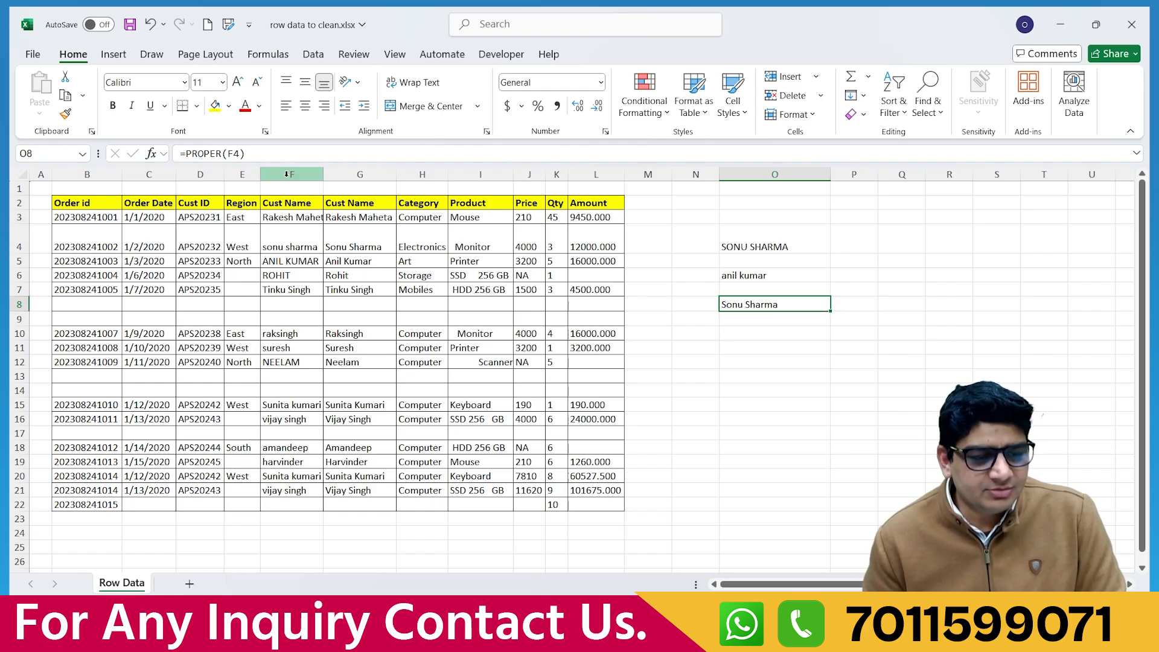
- Try deleting the original Cust Name column F, check the formula cells F3:F21, and undo the deletion
left_click(288, 176)
right_click(288, 176)
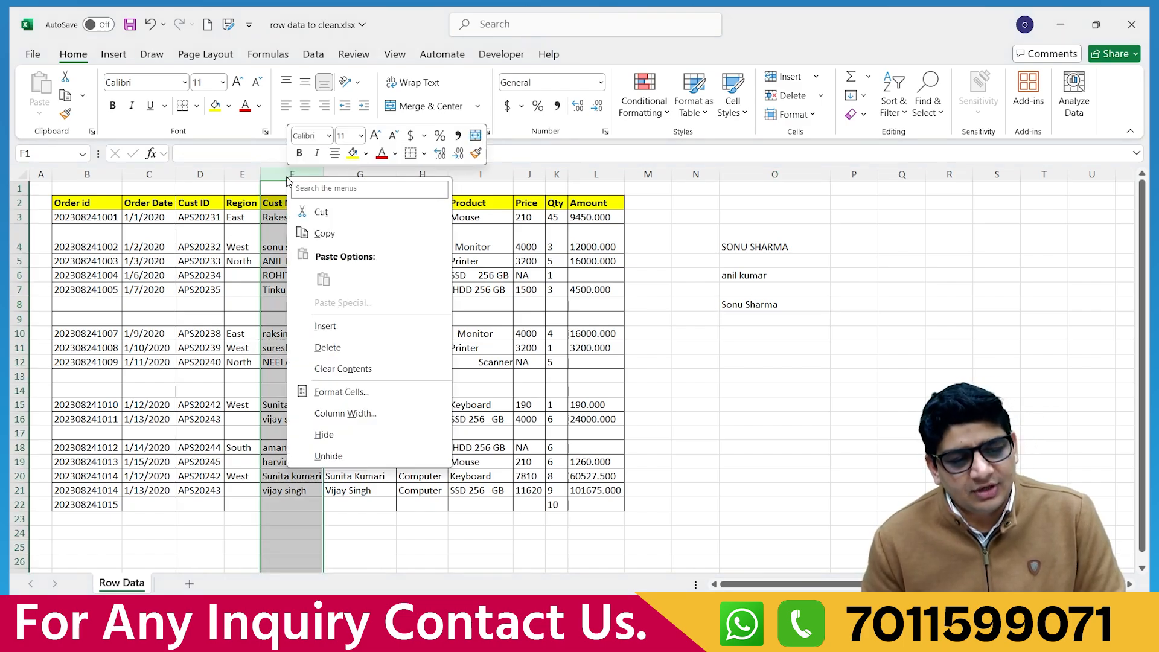
left_click(328, 347)
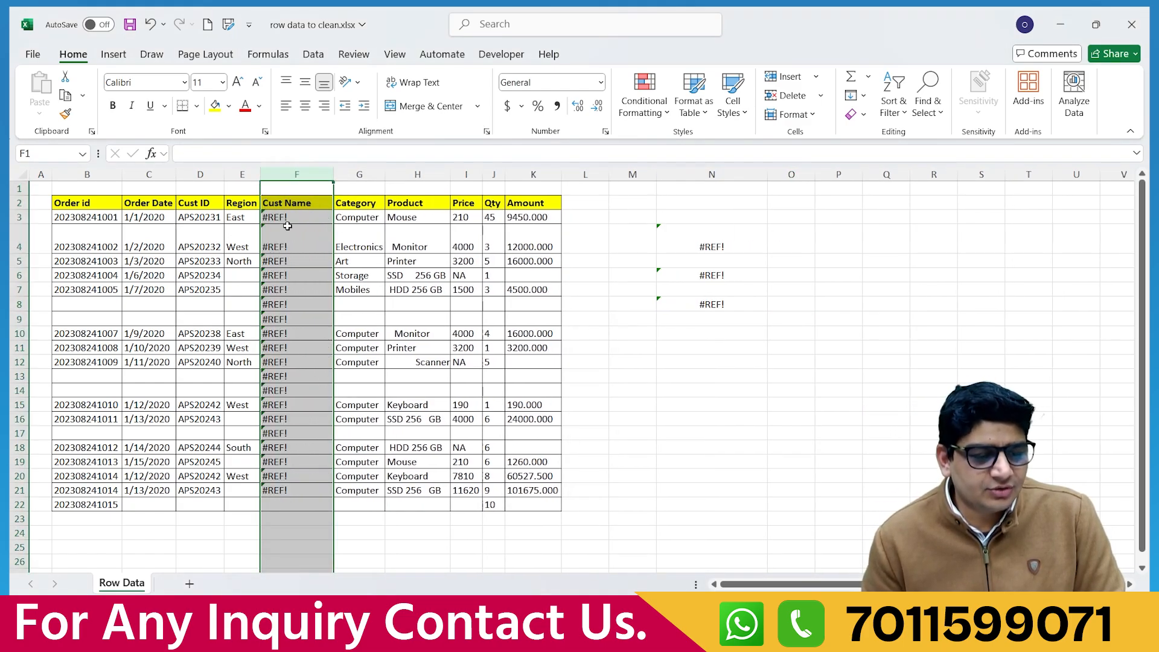
left_click_drag(292, 214, 293, 449)
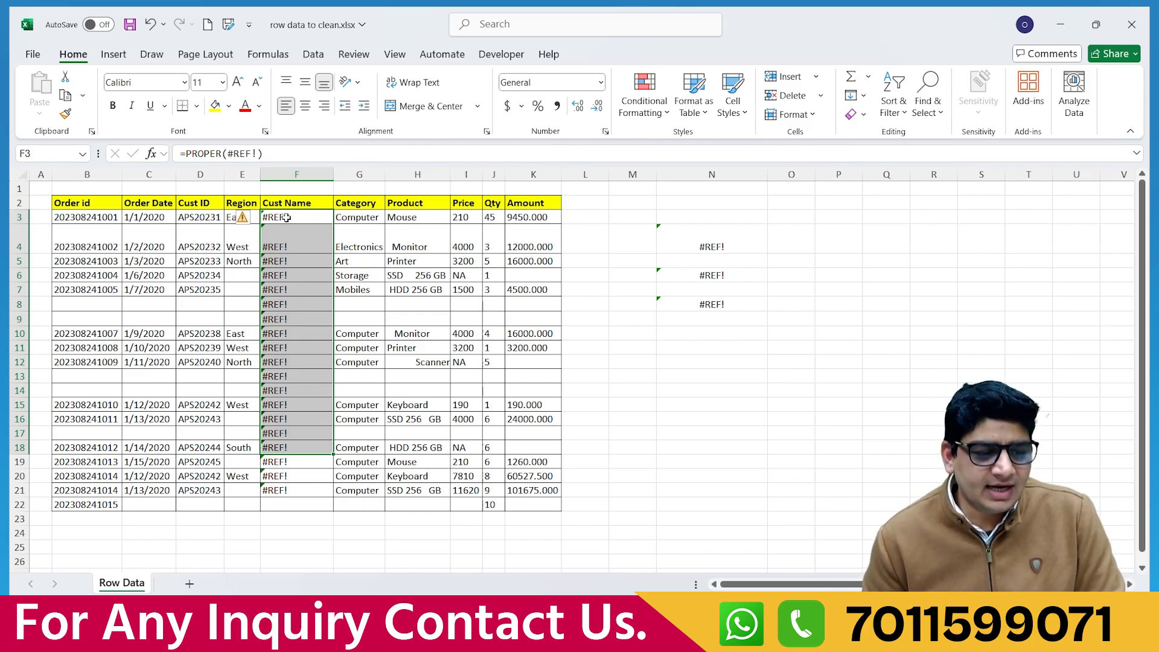
left_click_drag(286, 218, 308, 492)
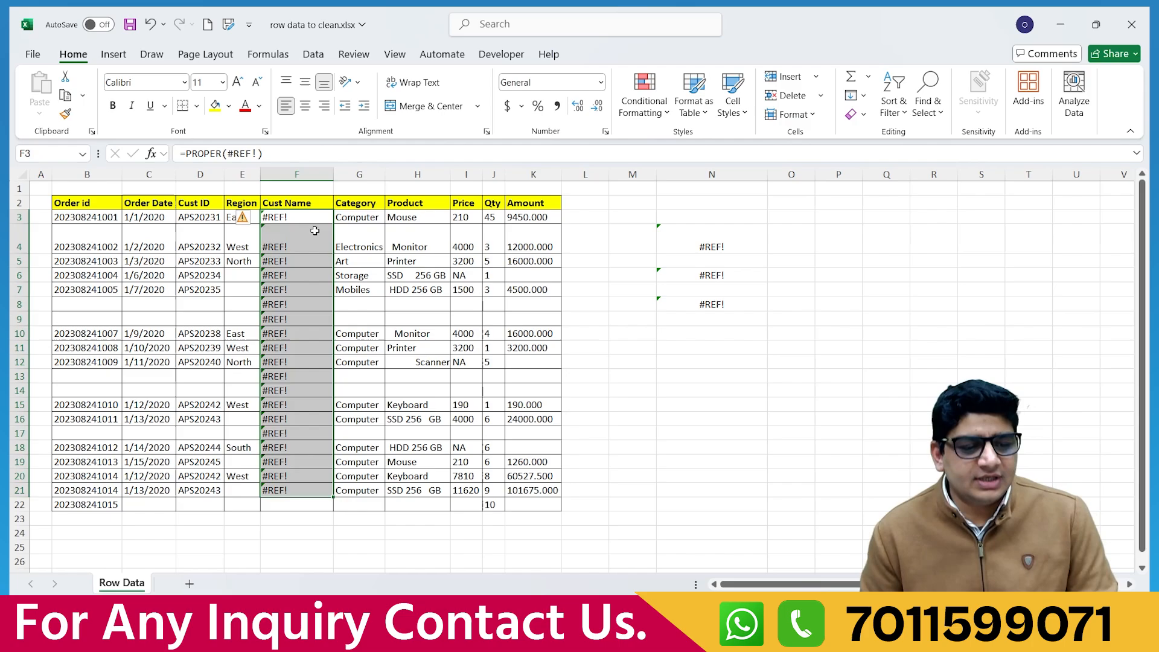
key("ctrl+z")
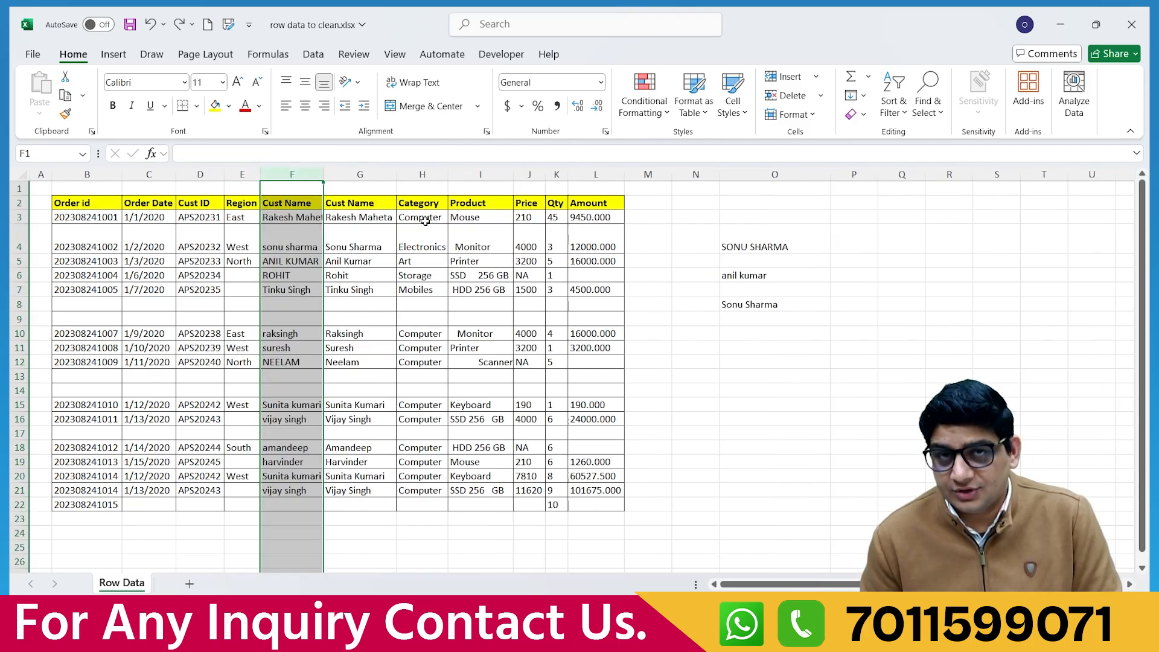
- Replace the PROPER formulas in G3:G21 with their values by copying the range and pasting it over itself as Values
left_click(366, 217)
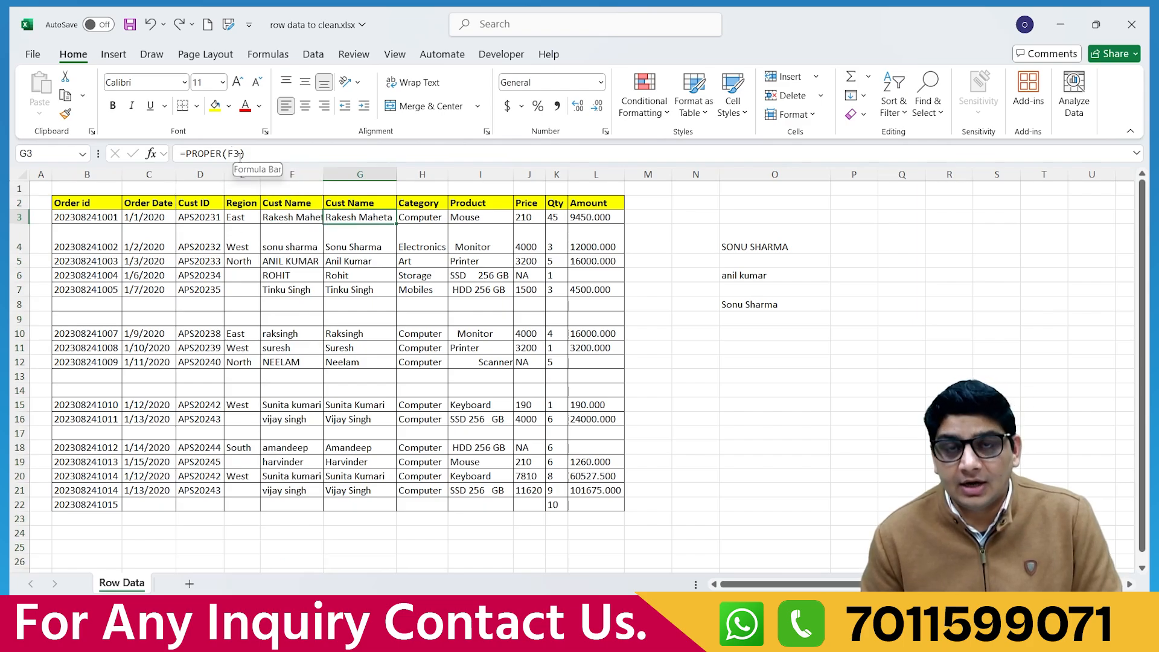
left_click(280, 216)
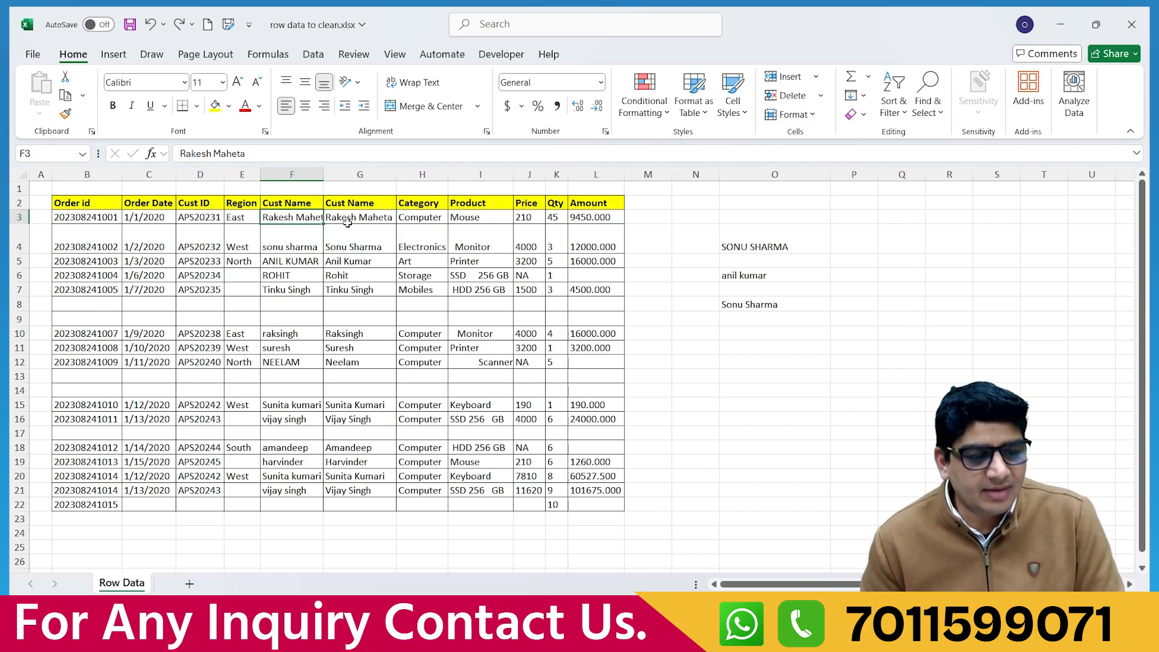
left_click_drag(353, 217, 357, 490)
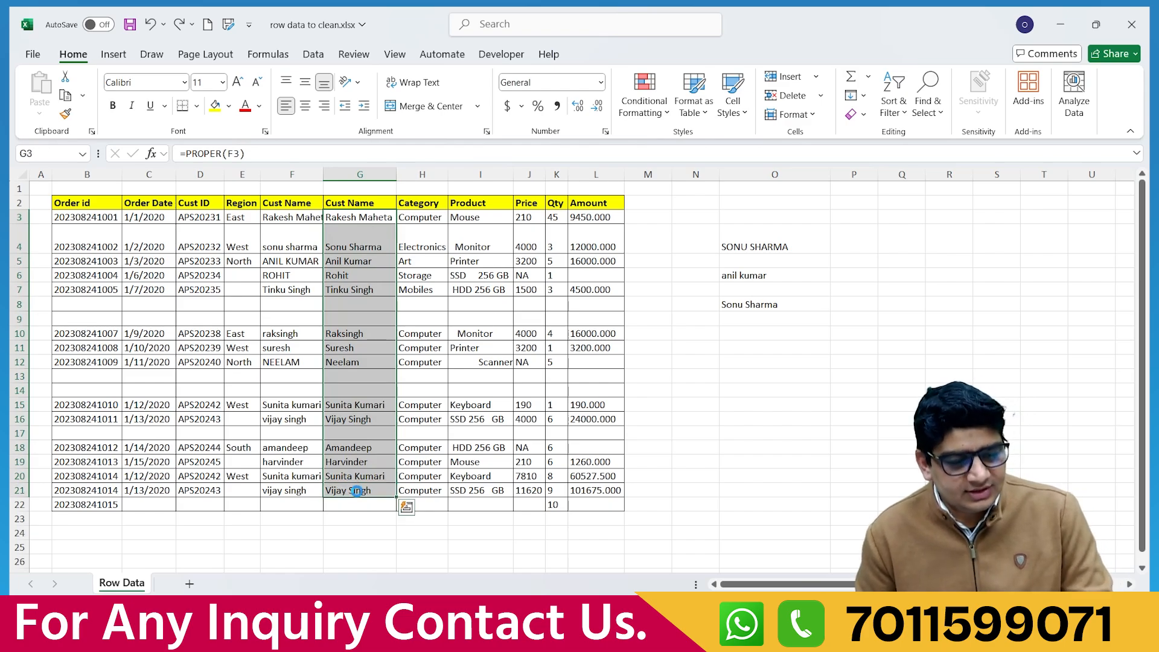
key("ctrl+c")
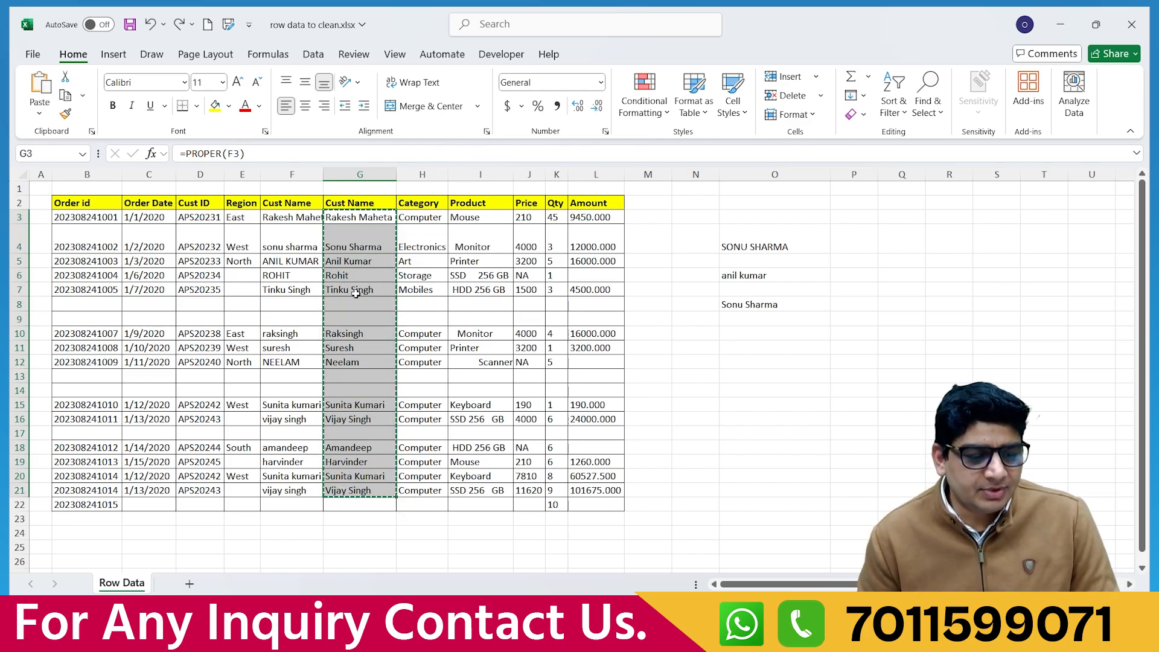
right_click(356, 289)
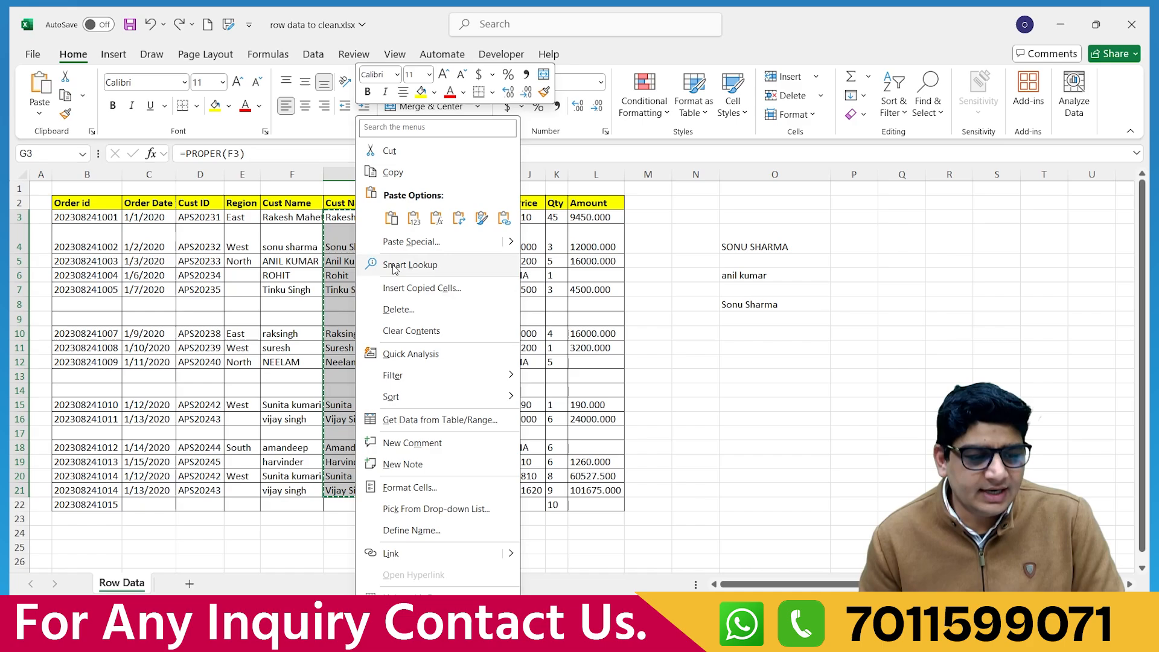
left_click(427, 242)
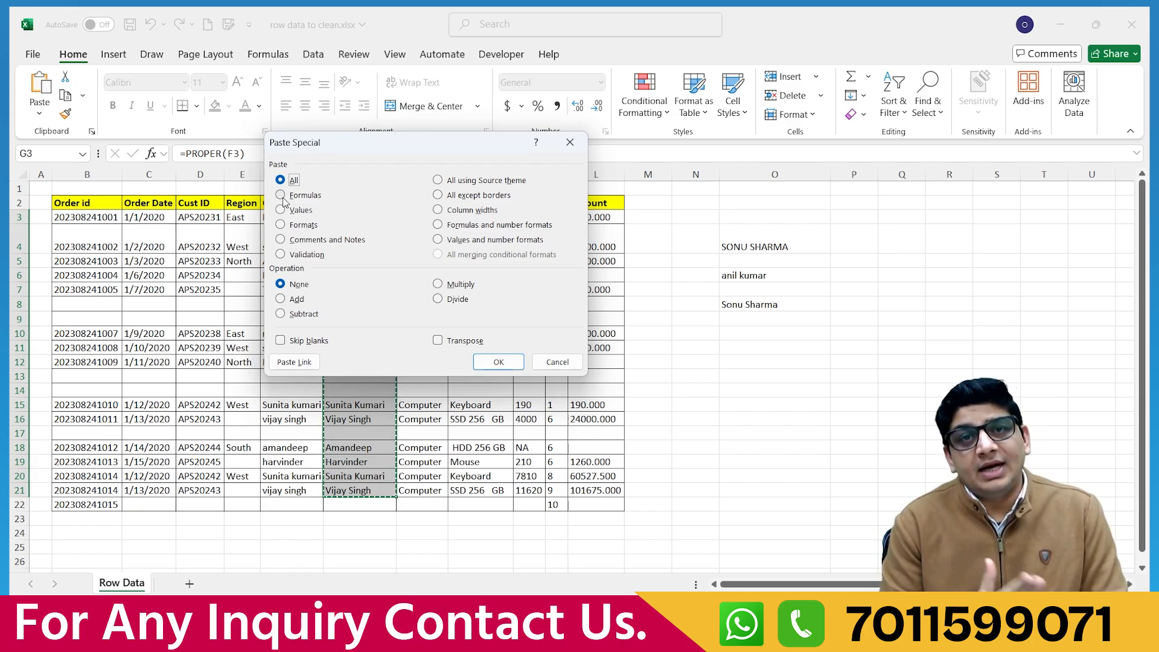
left_click(282, 210)
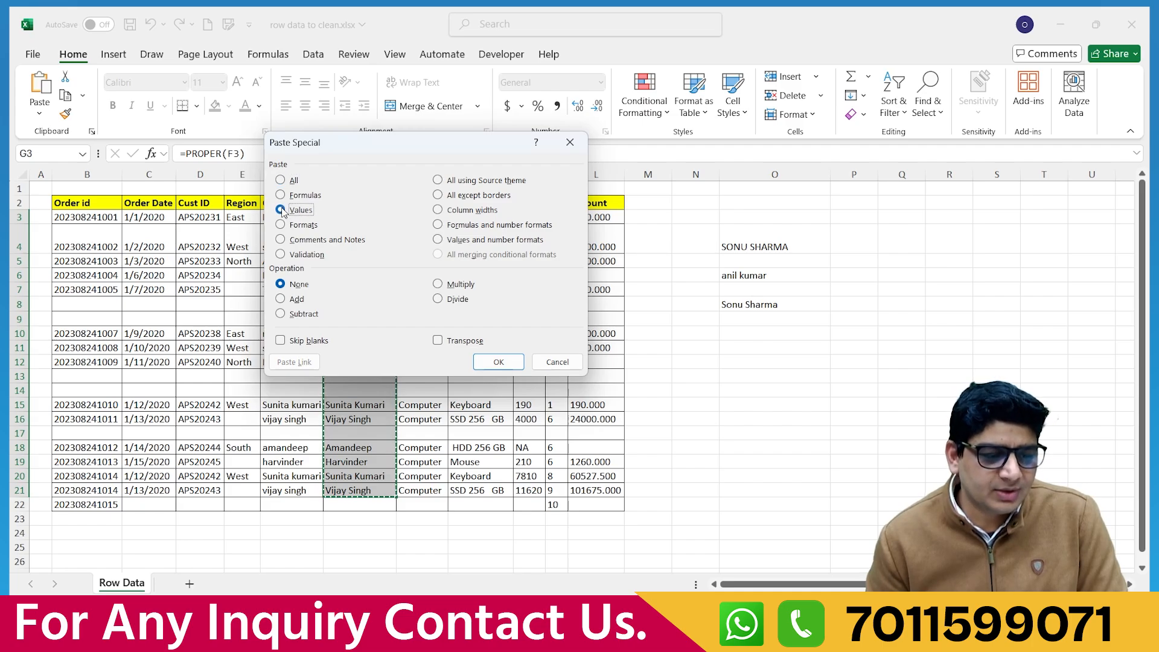
left_click(281, 181)
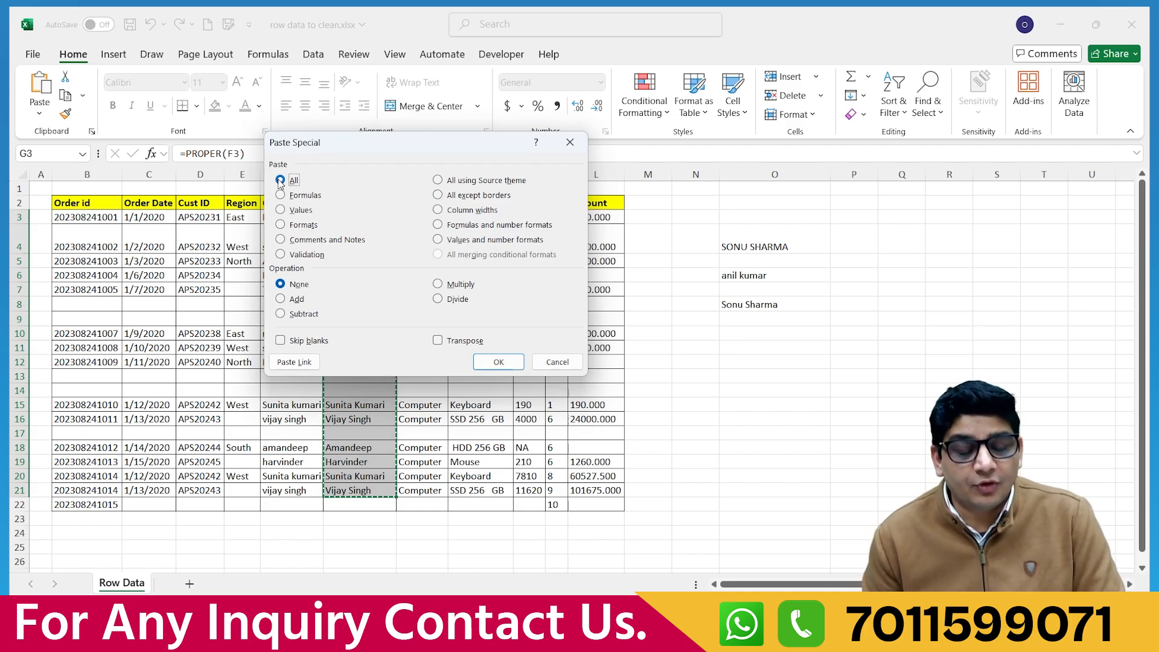
left_click(282, 210)
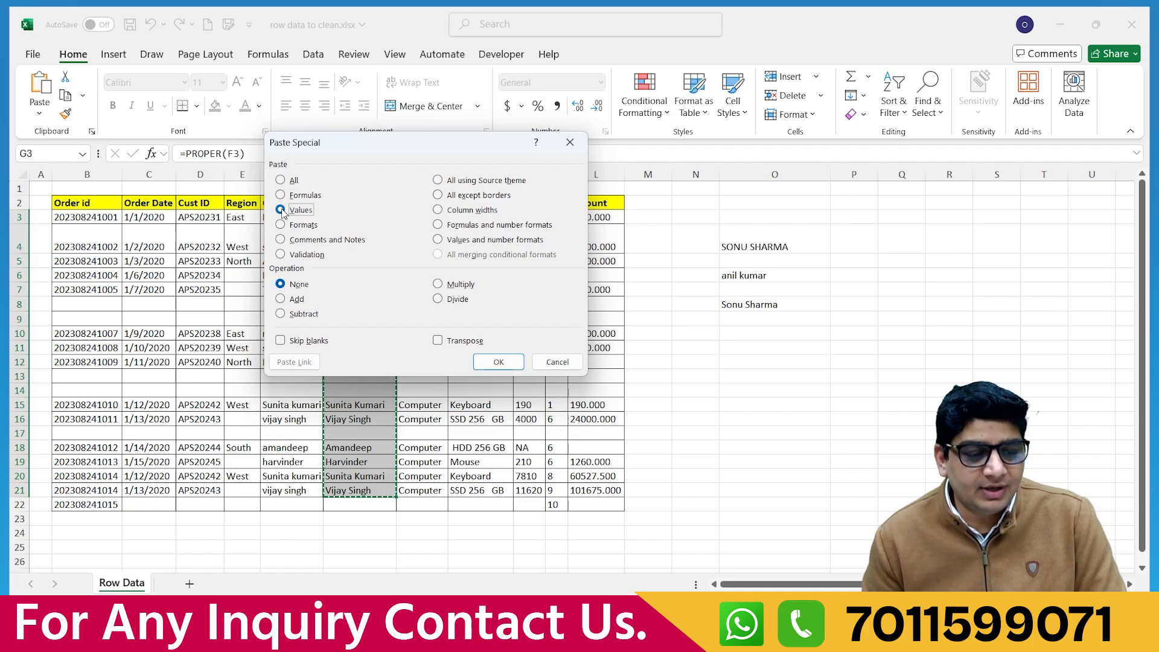
left_click(499, 362)
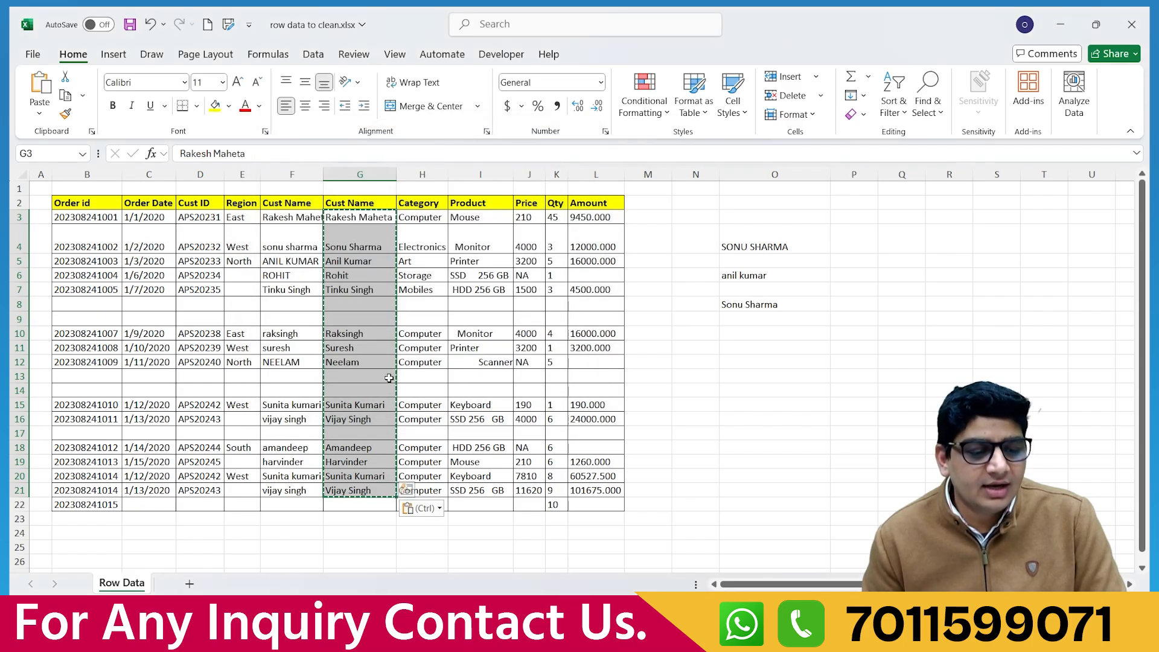
- Check that G3:G21 holds plain values instead of formulas, and delete the original Cust Name column F
left_click(374, 242)
left_click(373, 218)
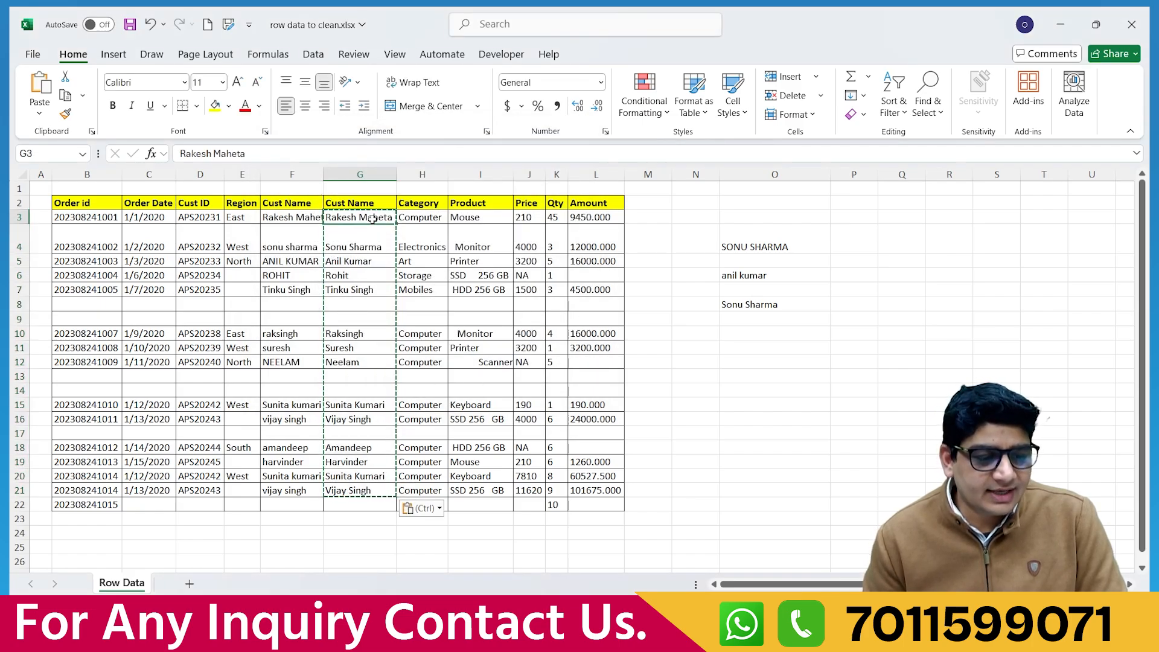
left_click_drag(248, 159, 180, 158)
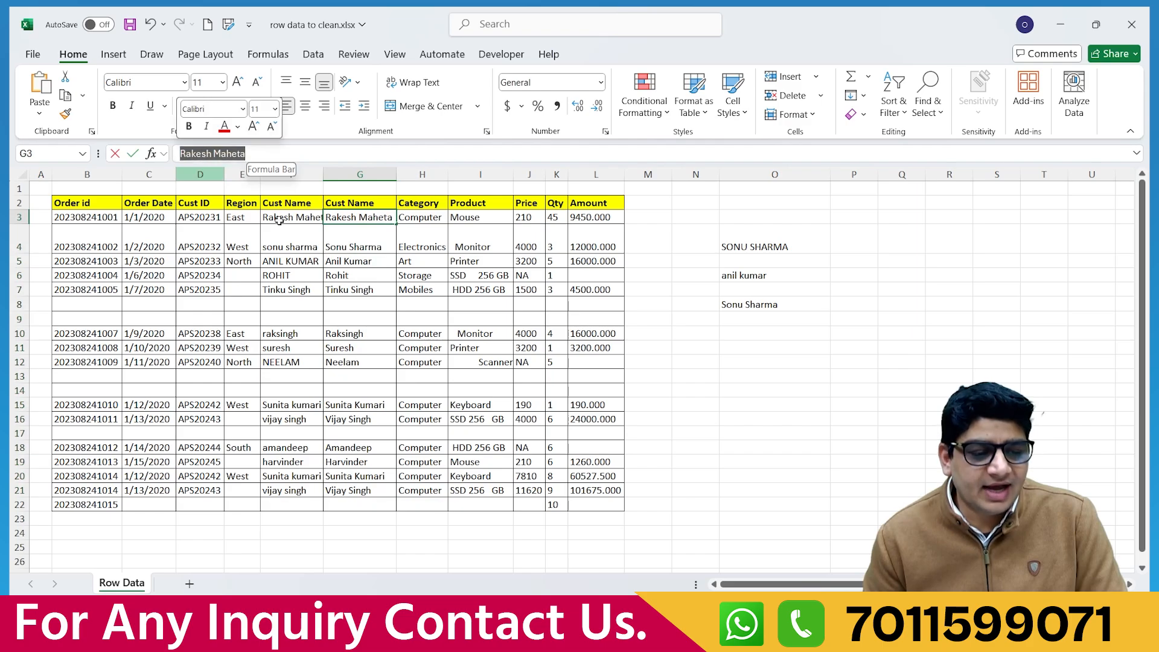
left_click(349, 238)
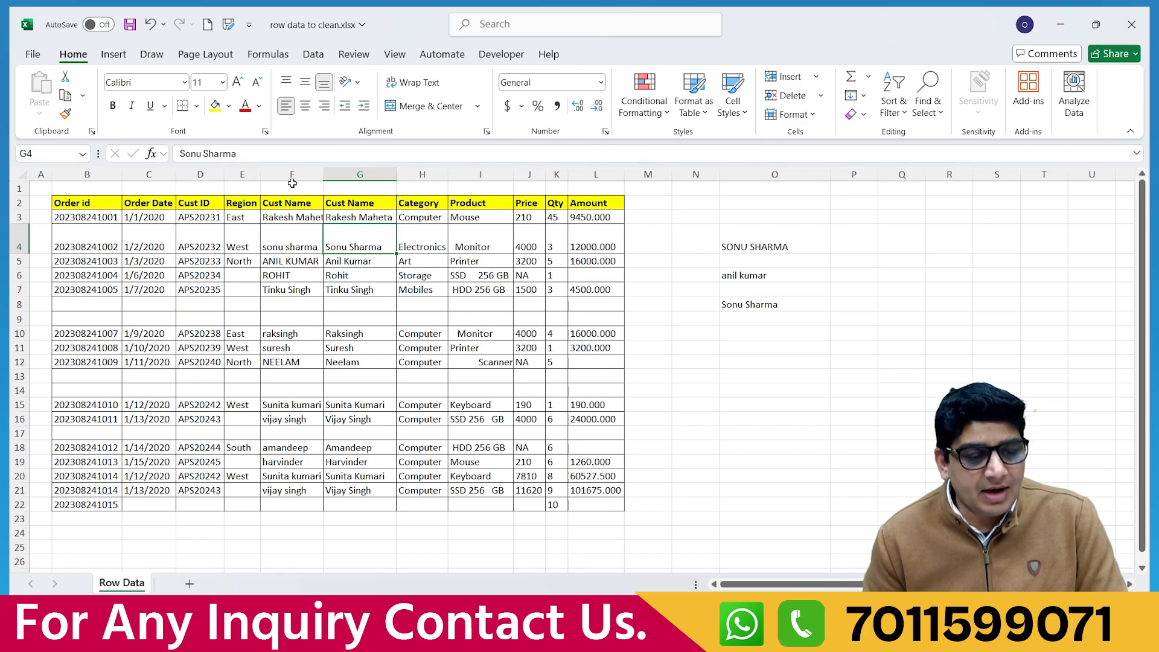
left_click_drag(350, 217, 359, 494)
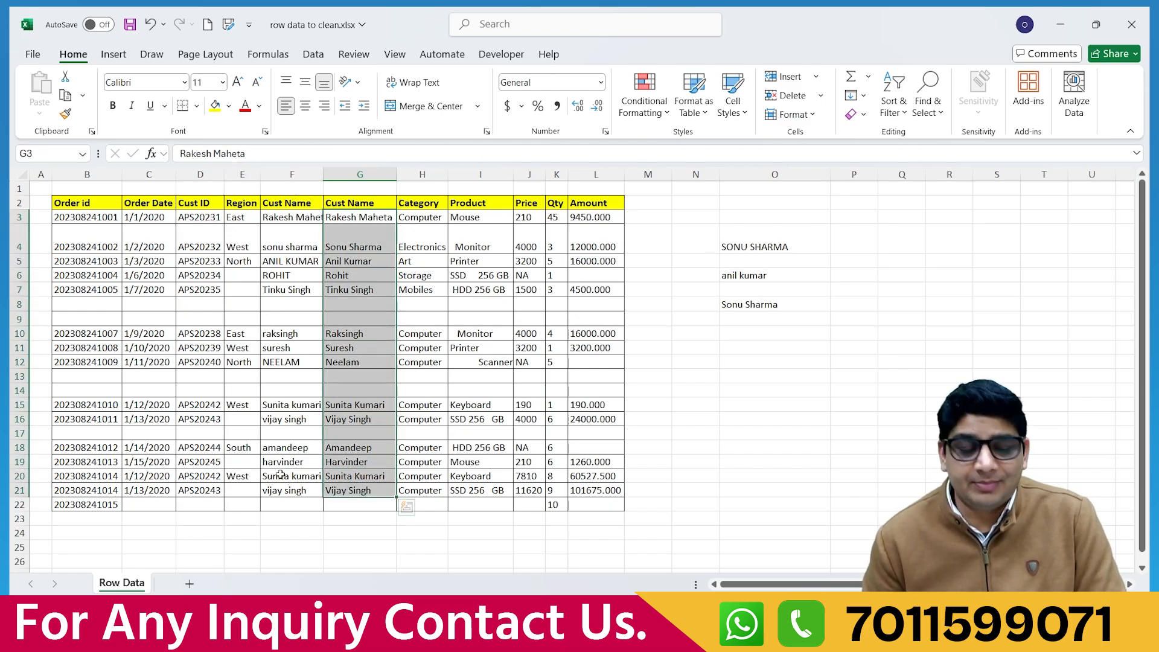
right_click(292, 175)
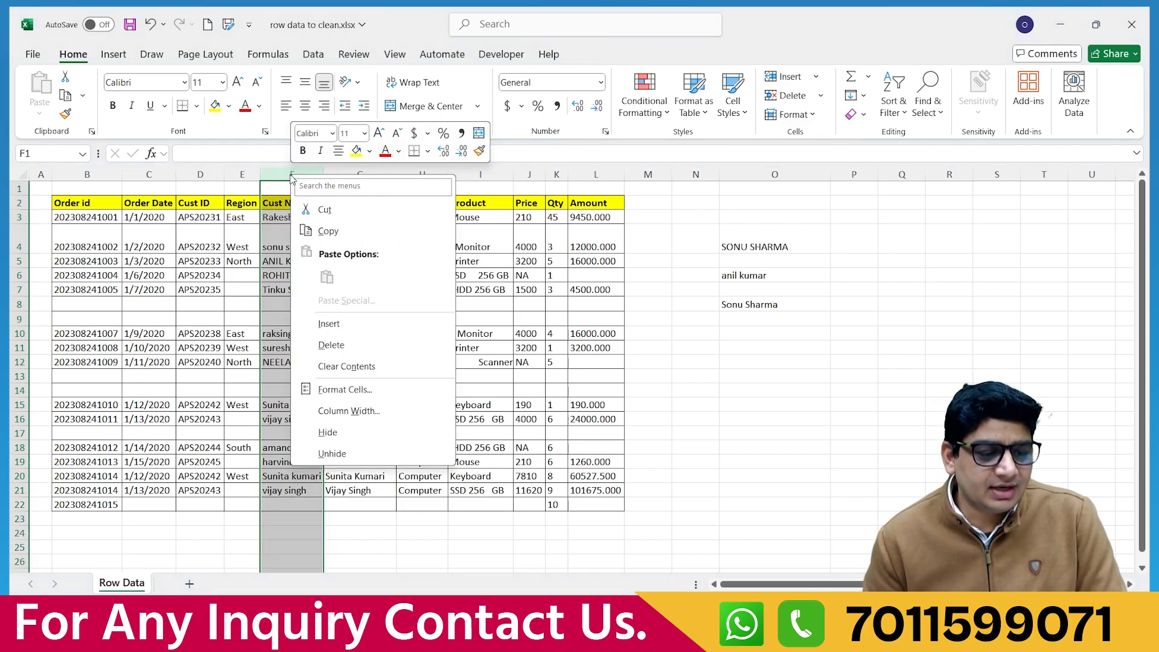
left_click(332, 347)
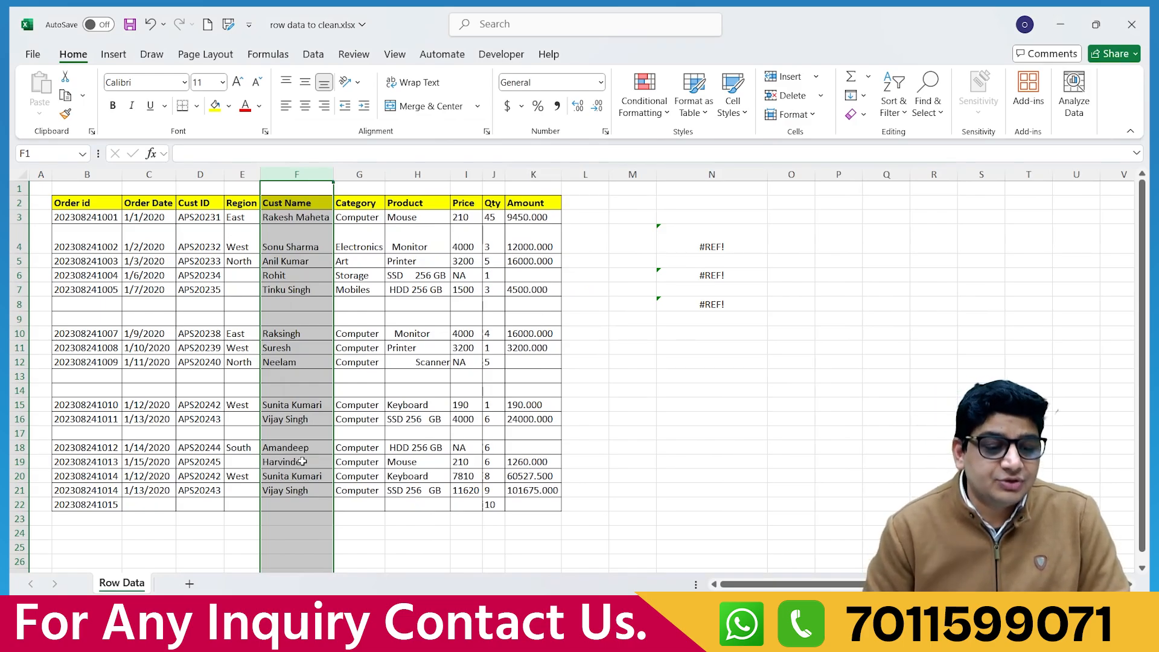
left_click(254, 362)
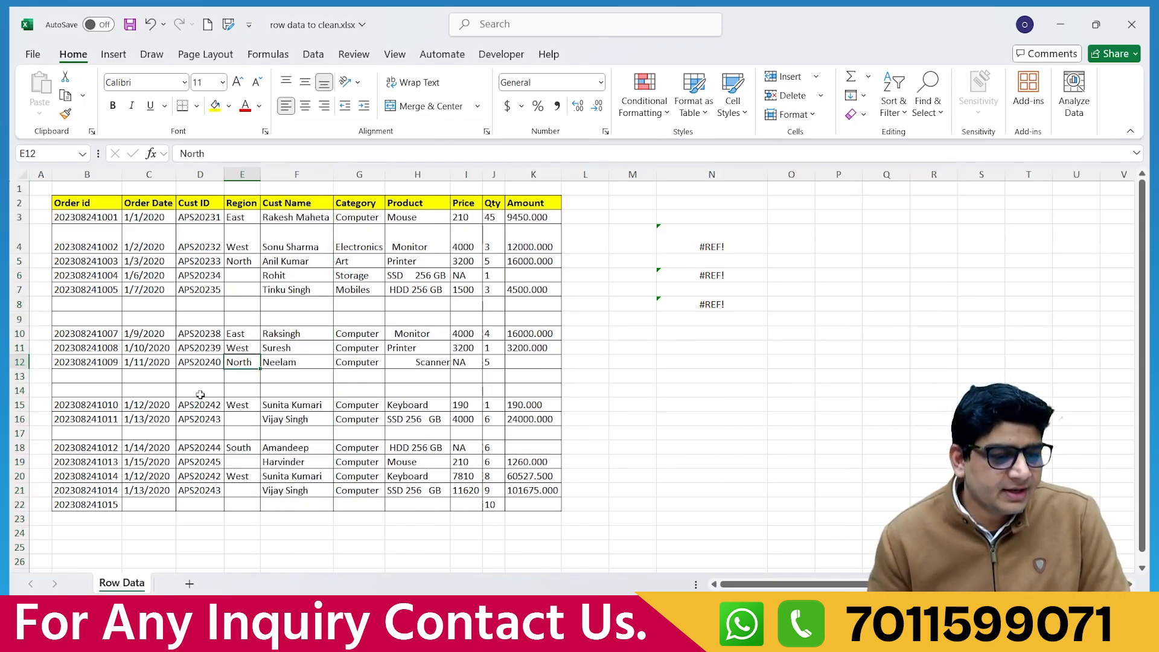
- Autofit the height of row 4, try taller heights for rows 4, 11 and 19, and autofit rows 4 and 19
double_click(26, 253)
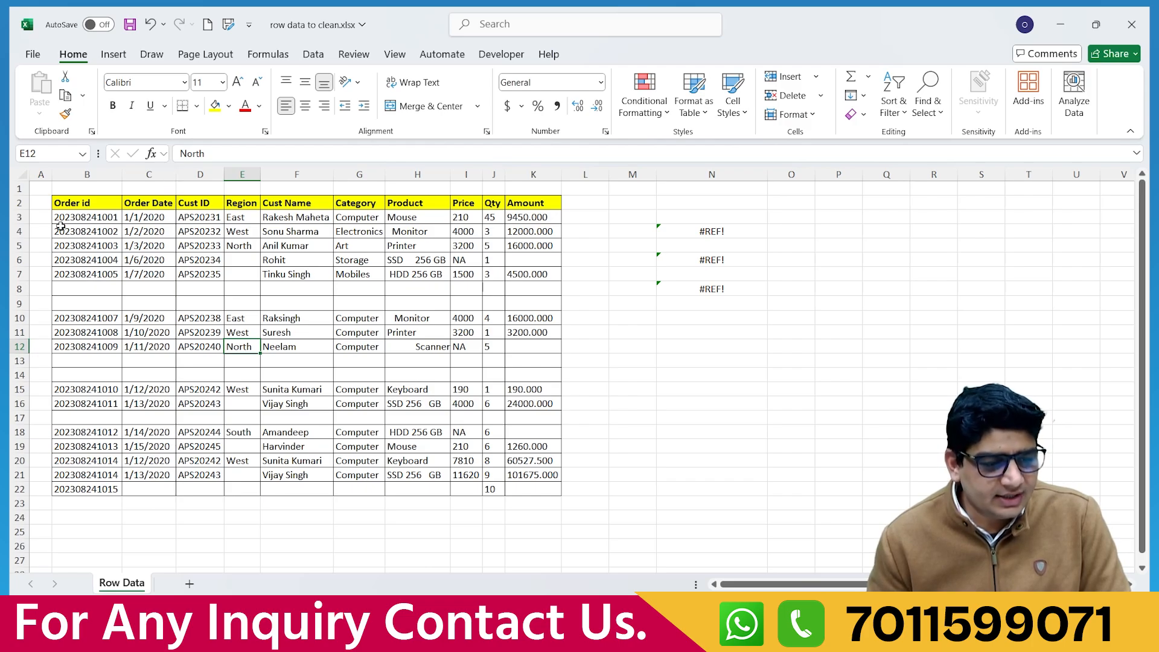
left_click_drag(24, 224, 26, 251)
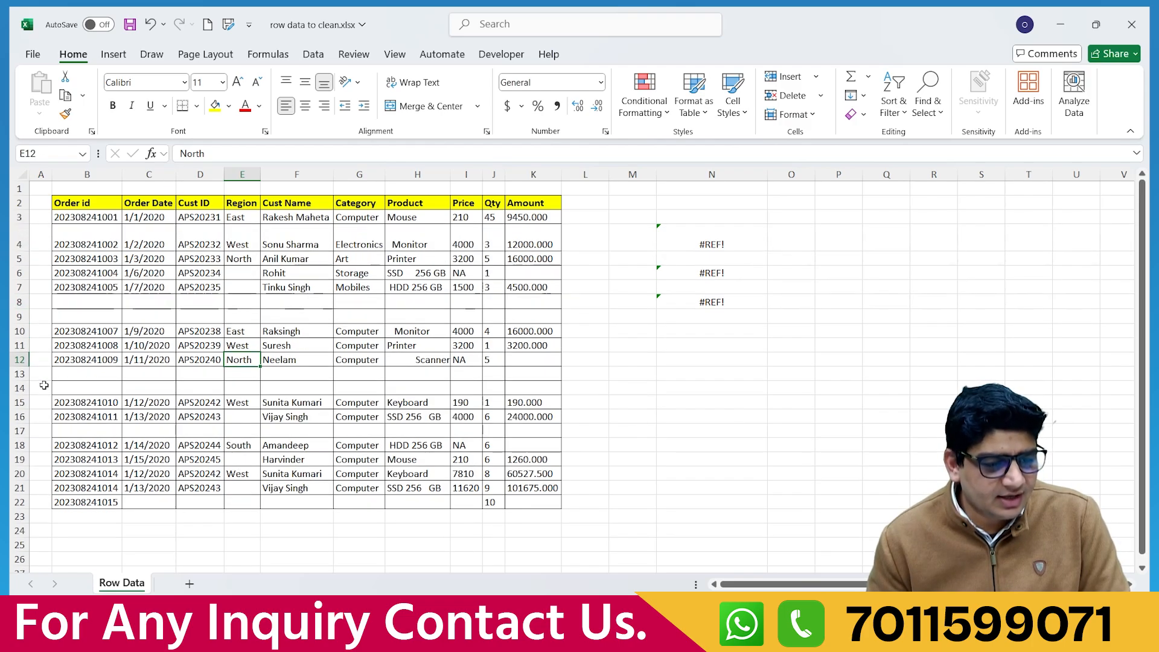
left_click_drag(27, 352, 27, 377)
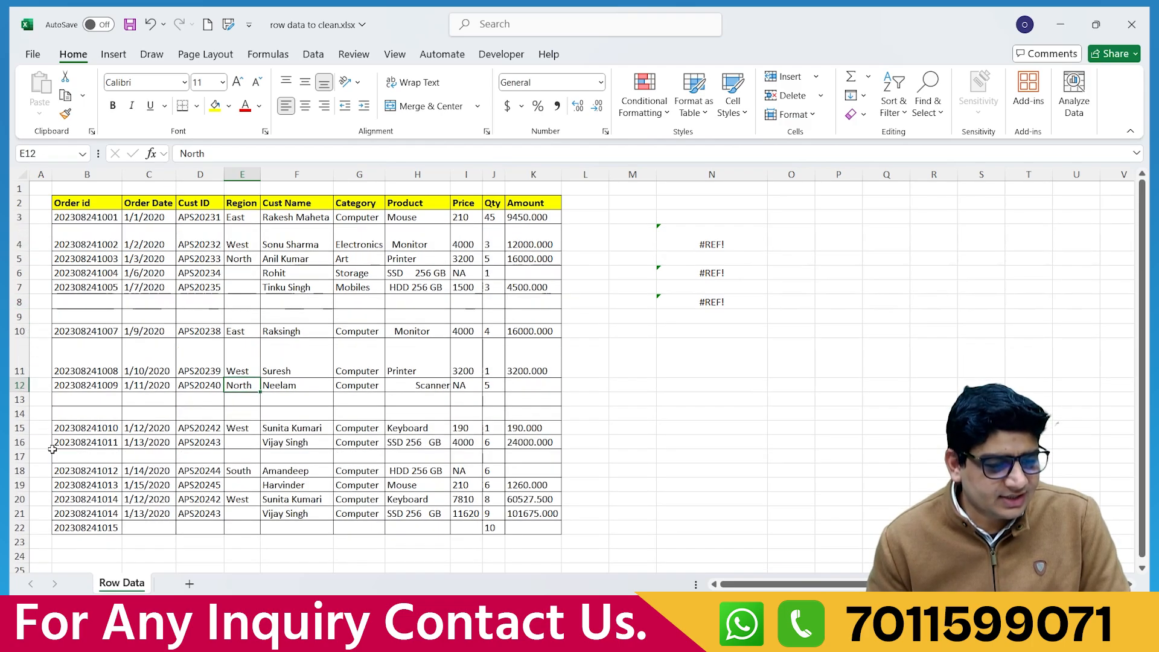
left_click_drag(20, 493, 19, 511)
double_click(24, 251)
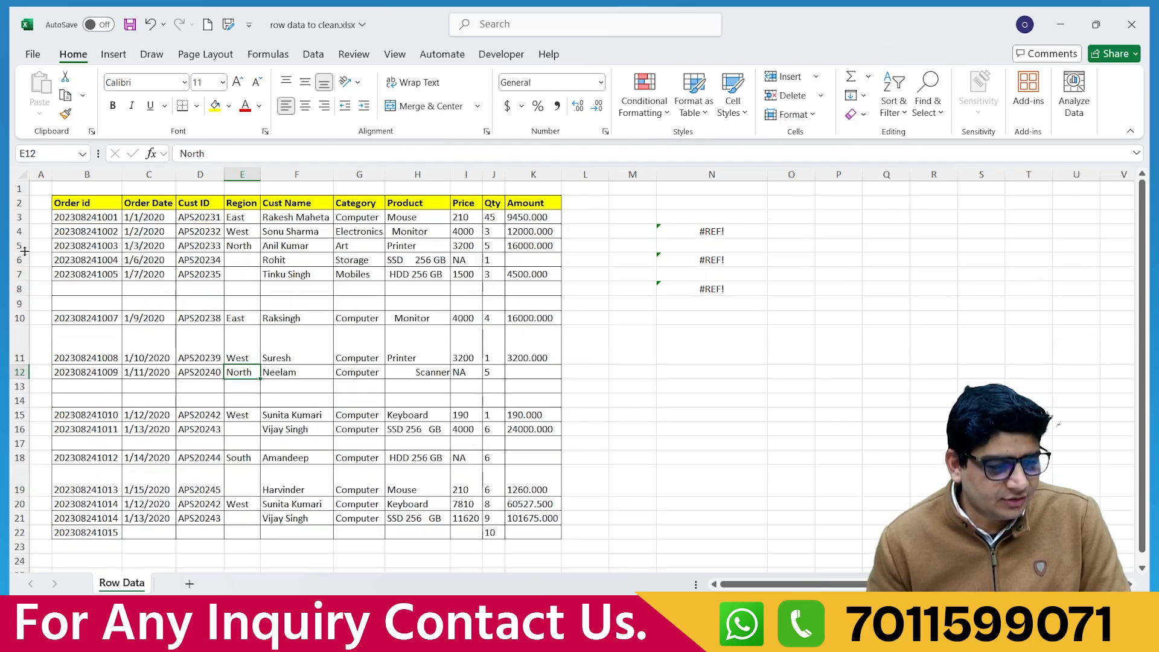
double_click(28, 495)
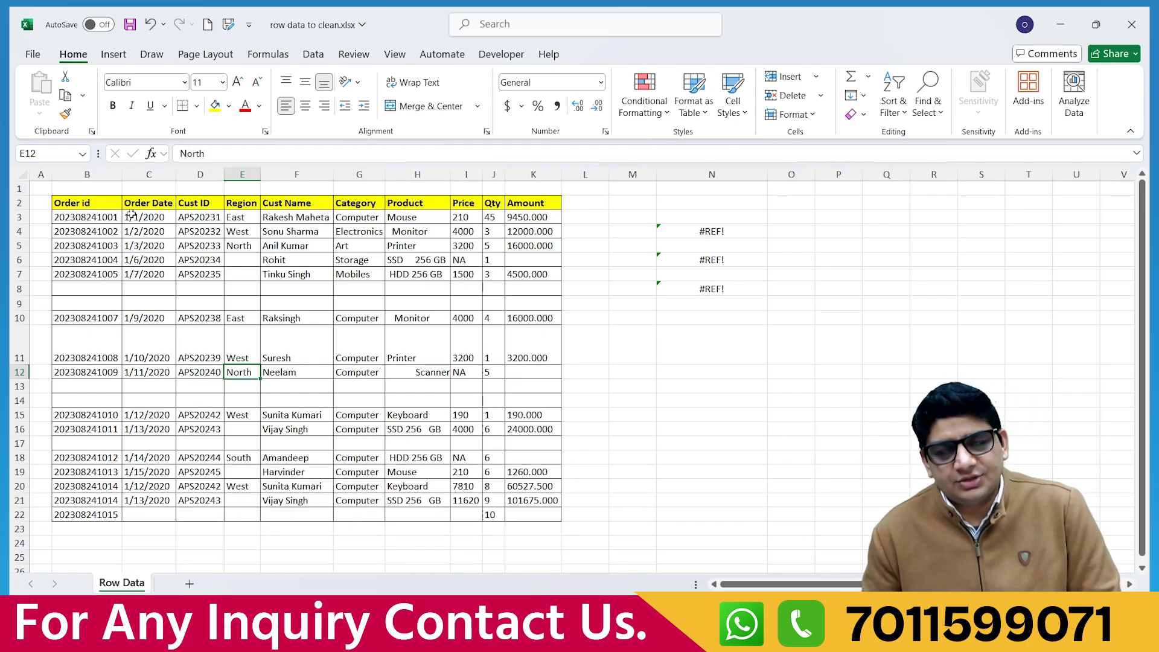
- Clear the broken formula cells in N4:N8 and autofit the height of row 11
left_click_drag(712, 231, 724, 288)
key("Delete")
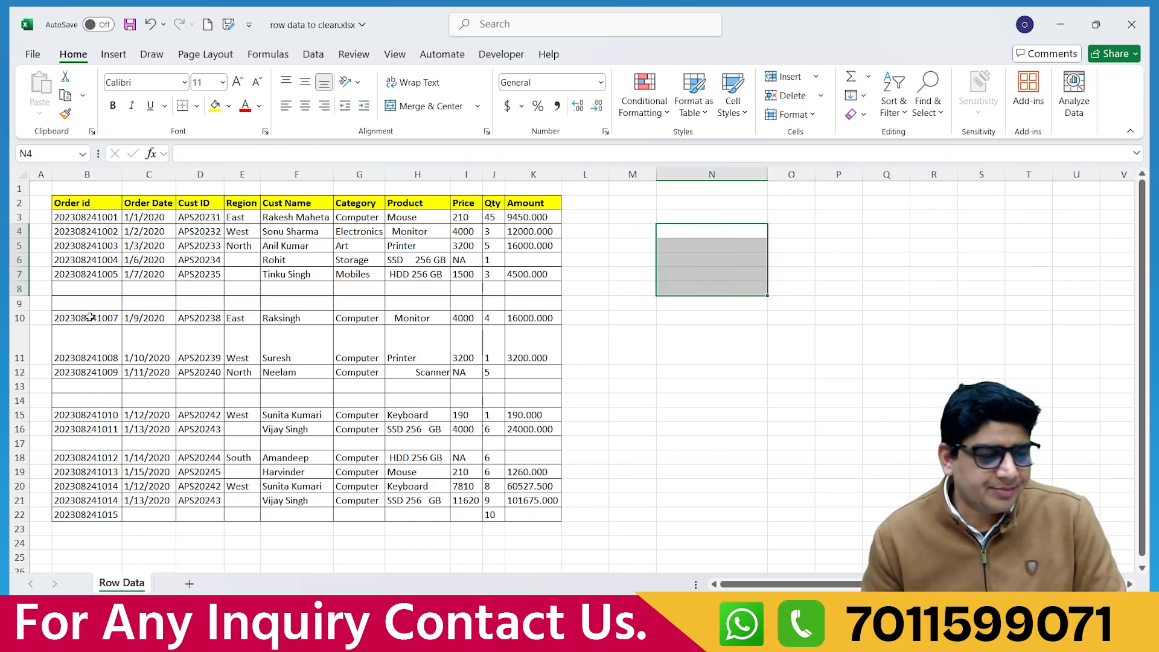
left_click_drag(42, 289, 557, 301)
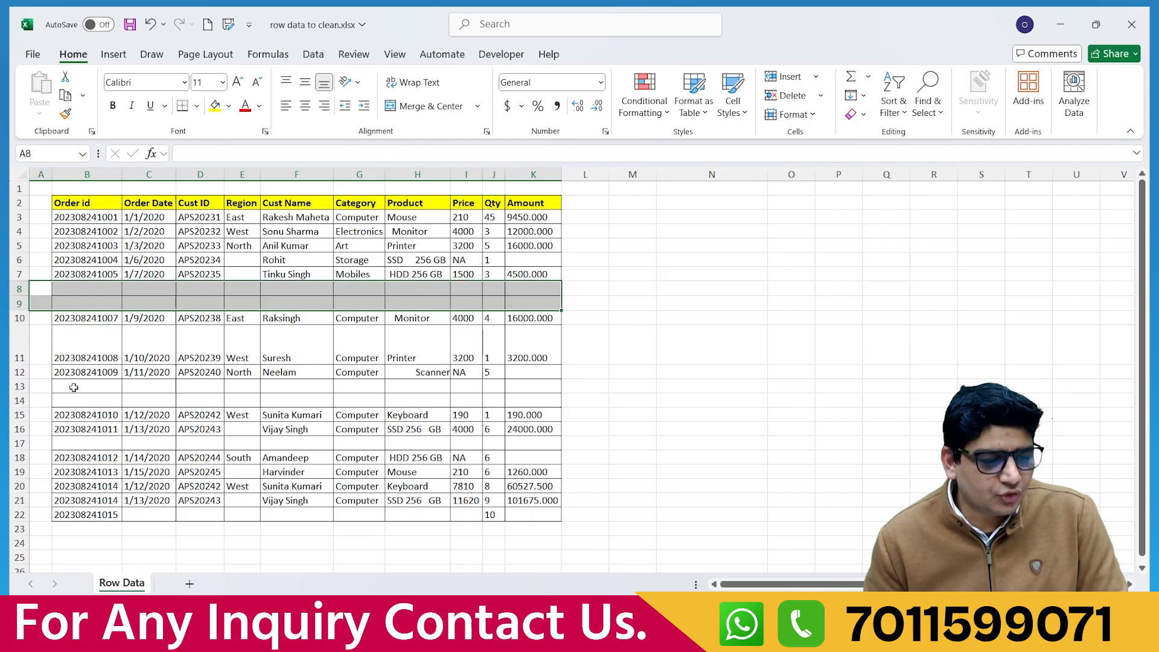
double_click(23, 365)
- Try adding header filters to the order table B2:K22, and undo them
left_click(66, 358)
left_click_drag(66, 359, 519, 374)
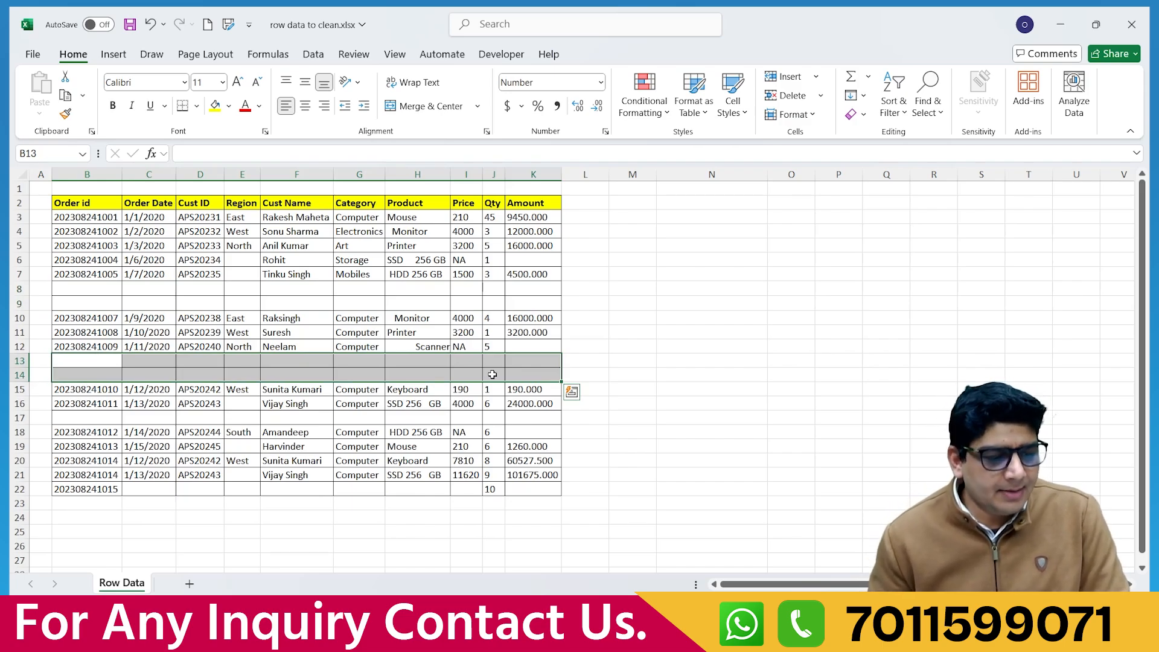
left_click_drag(68, 205, 552, 495)
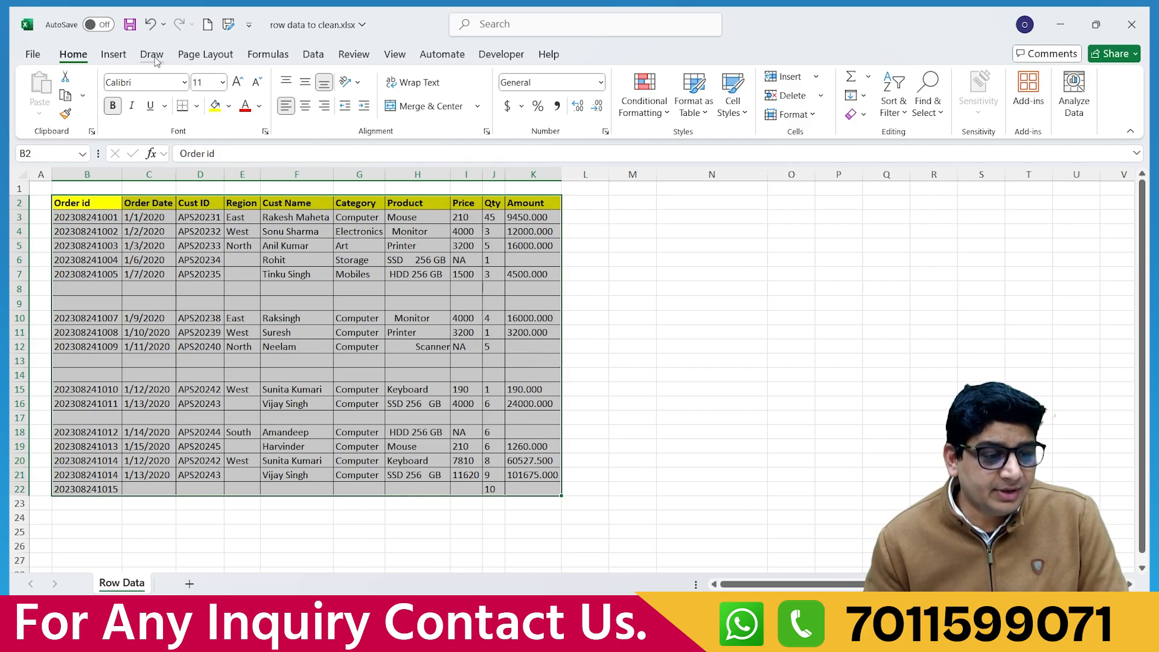
left_click(121, 60)
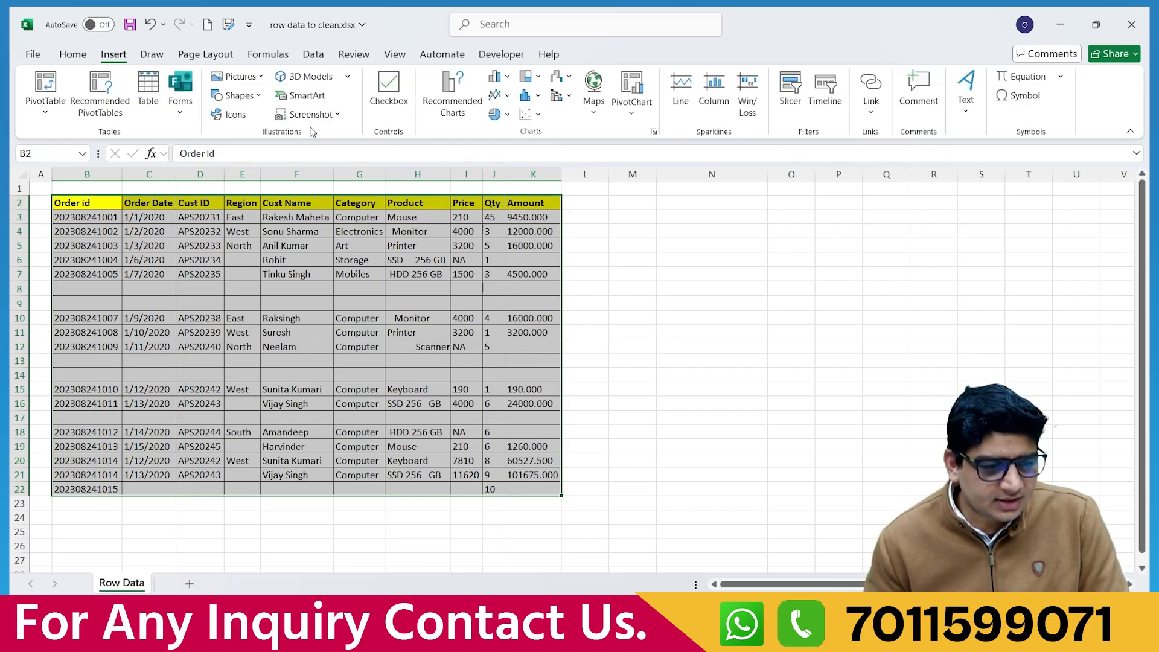
left_click(311, 54)
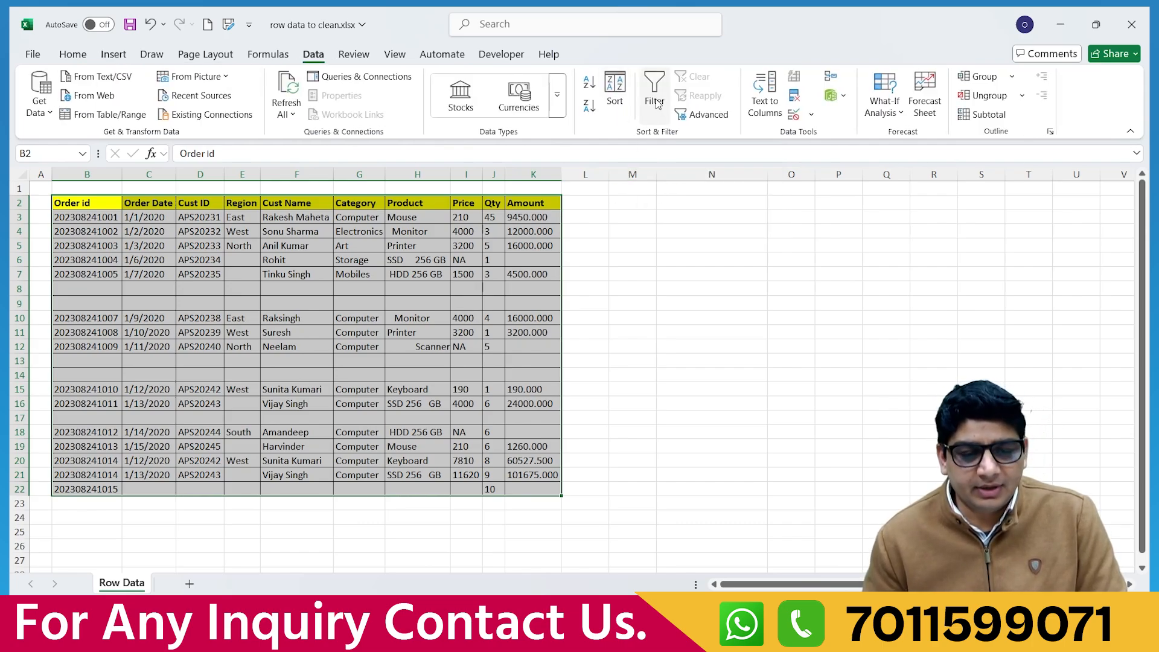
left_click(657, 104)
left_click(688, 302)
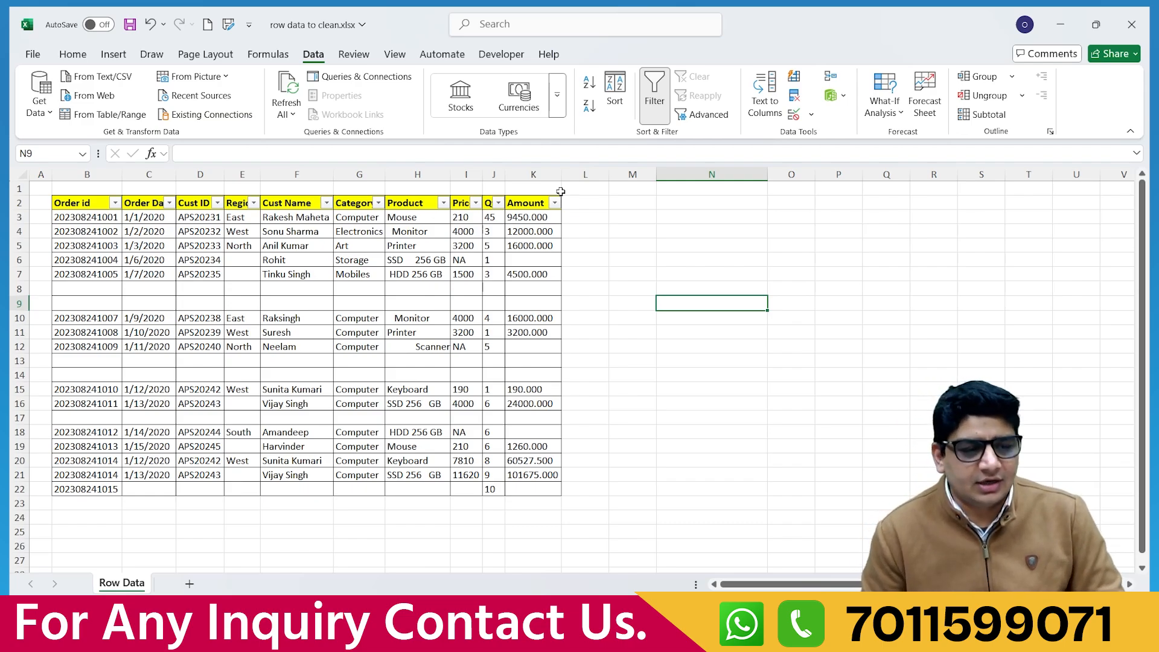
key("ctrl+z")
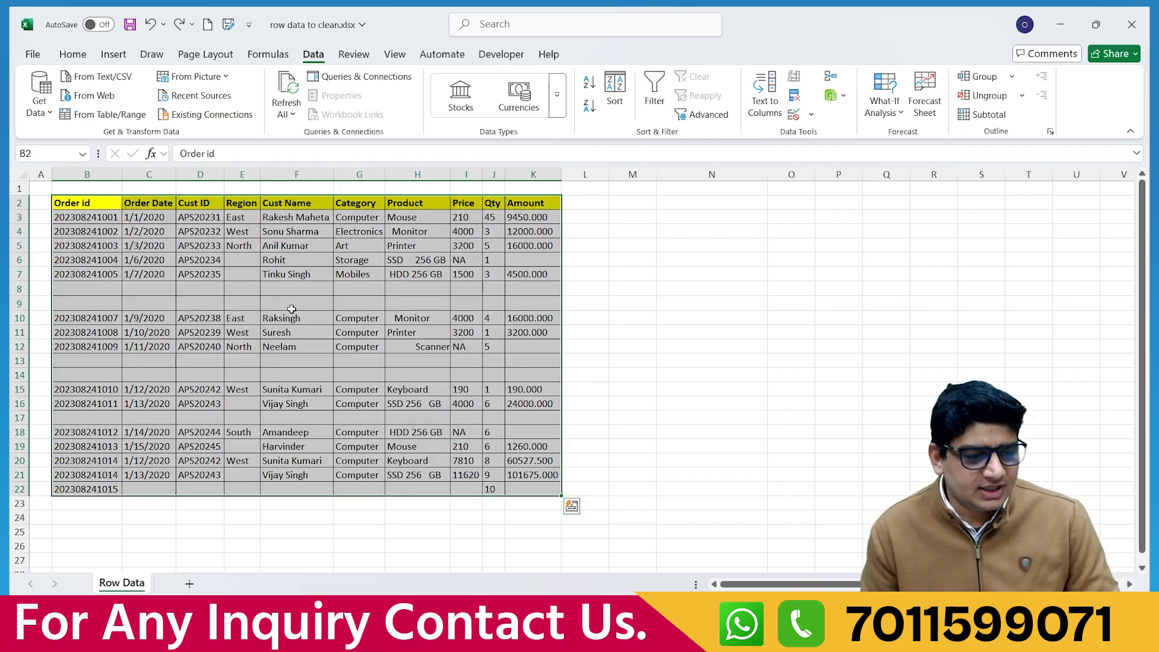
- Add header filters to the order table B2:K22, toggling them off and on and leaving them enabled
left_click_drag(60, 201, 549, 490)
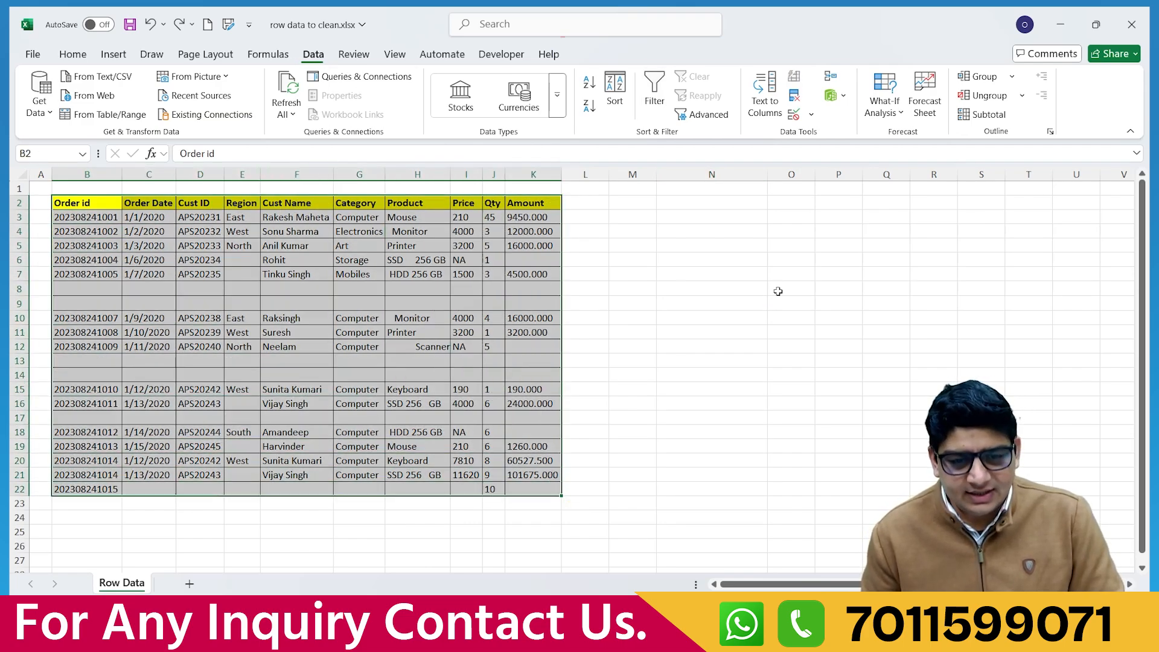
left_click(657, 97)
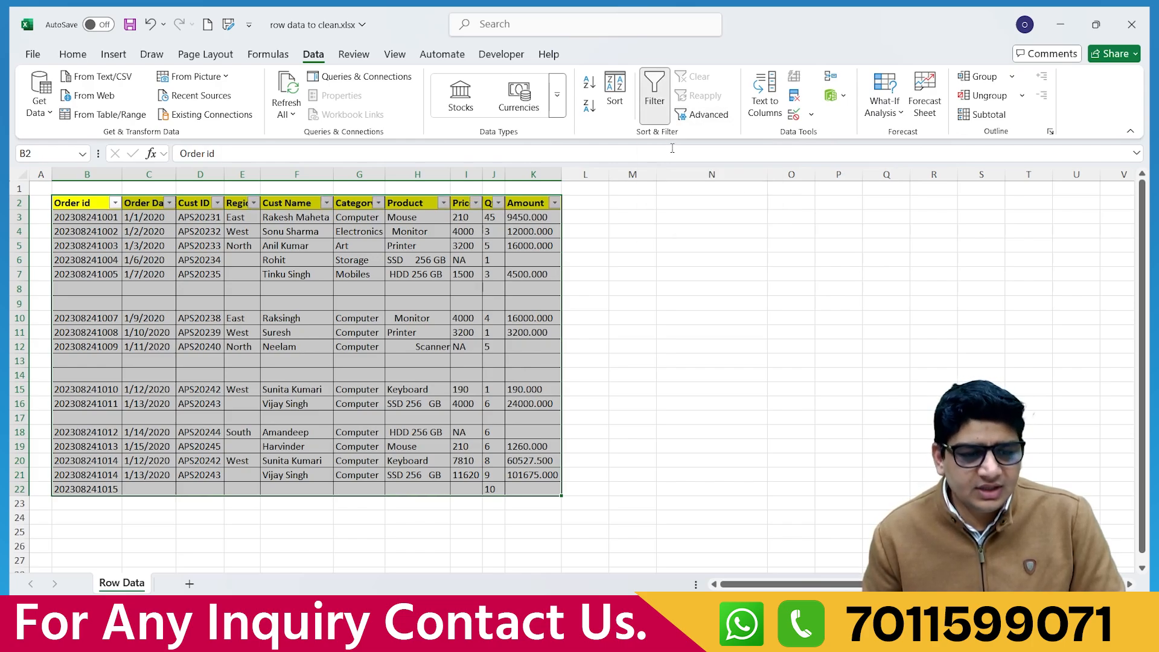
left_click(657, 99)
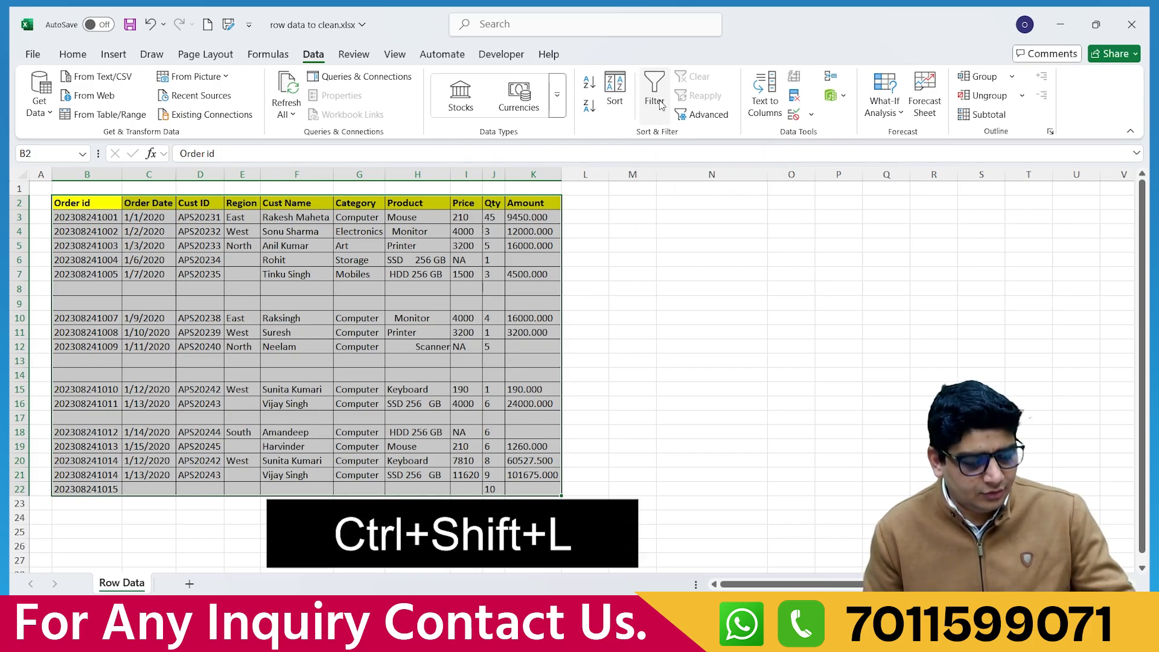
key("ctrl+shift+l")
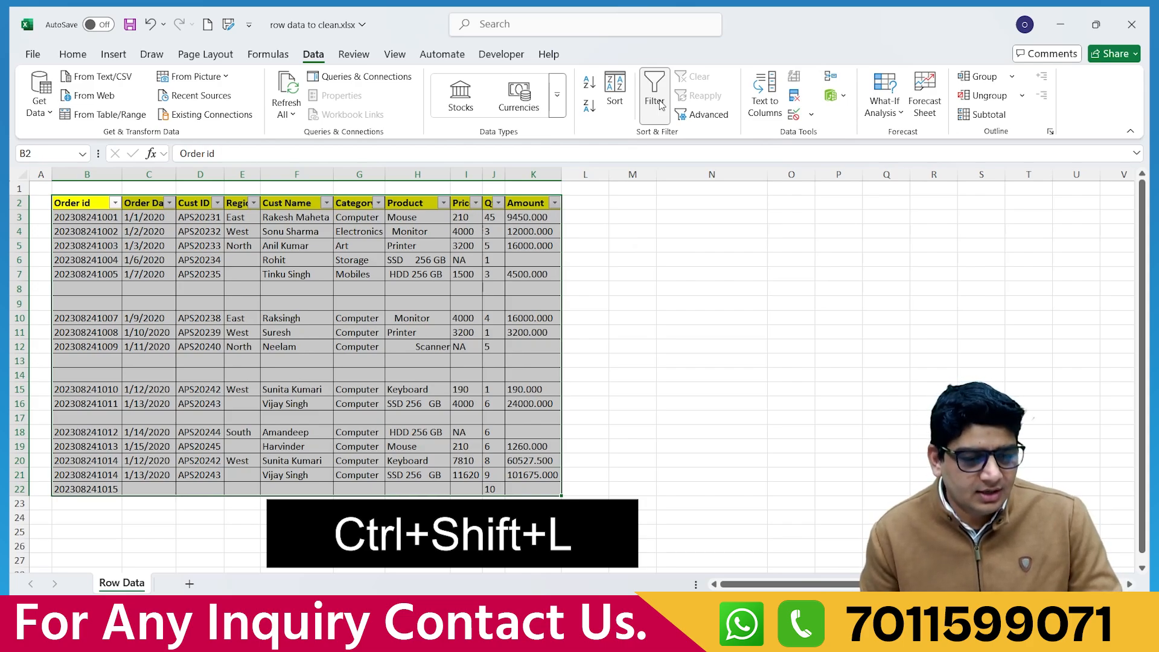
key("ctrl+shift+l")
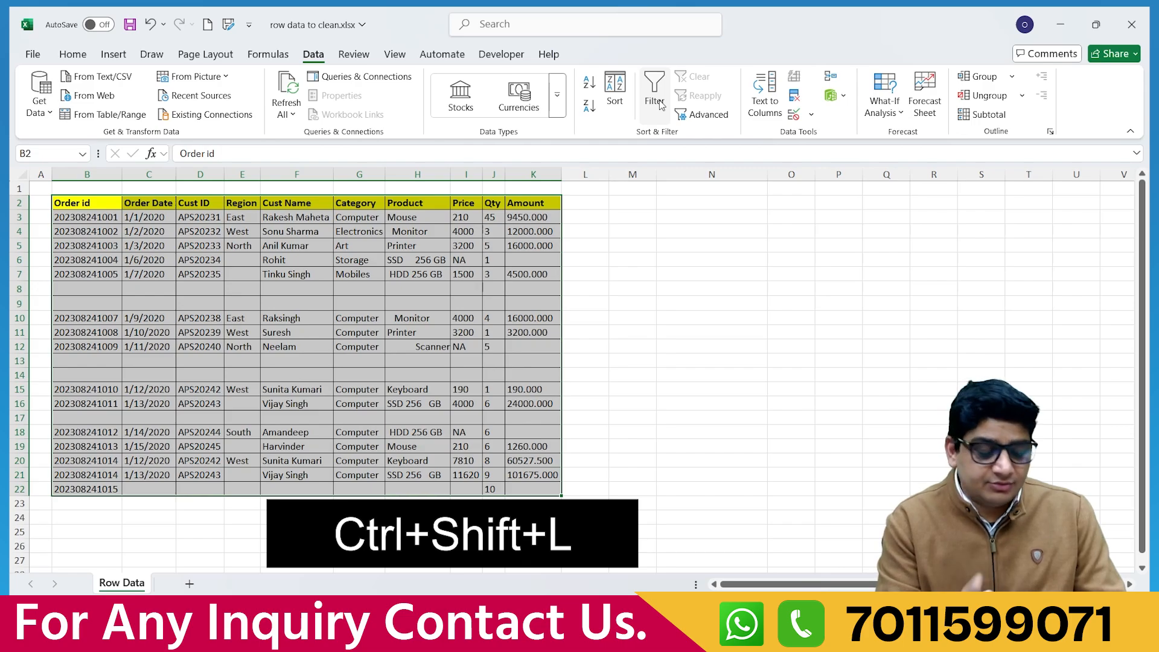
key("ctrl+shift+l")
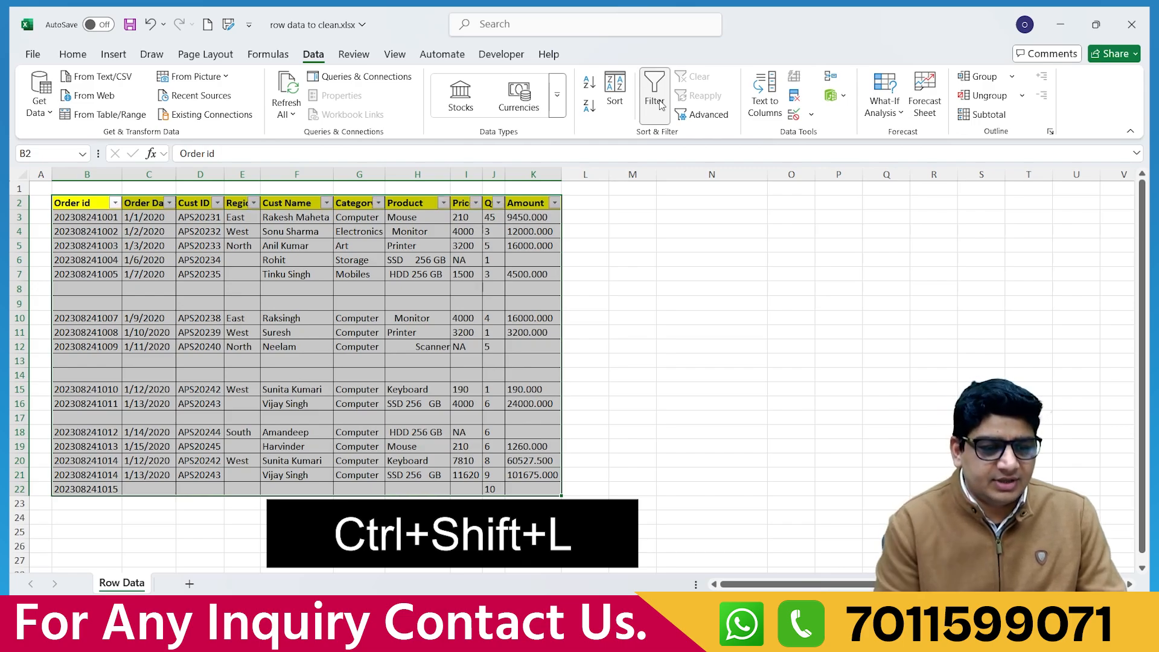
left_click(657, 188)
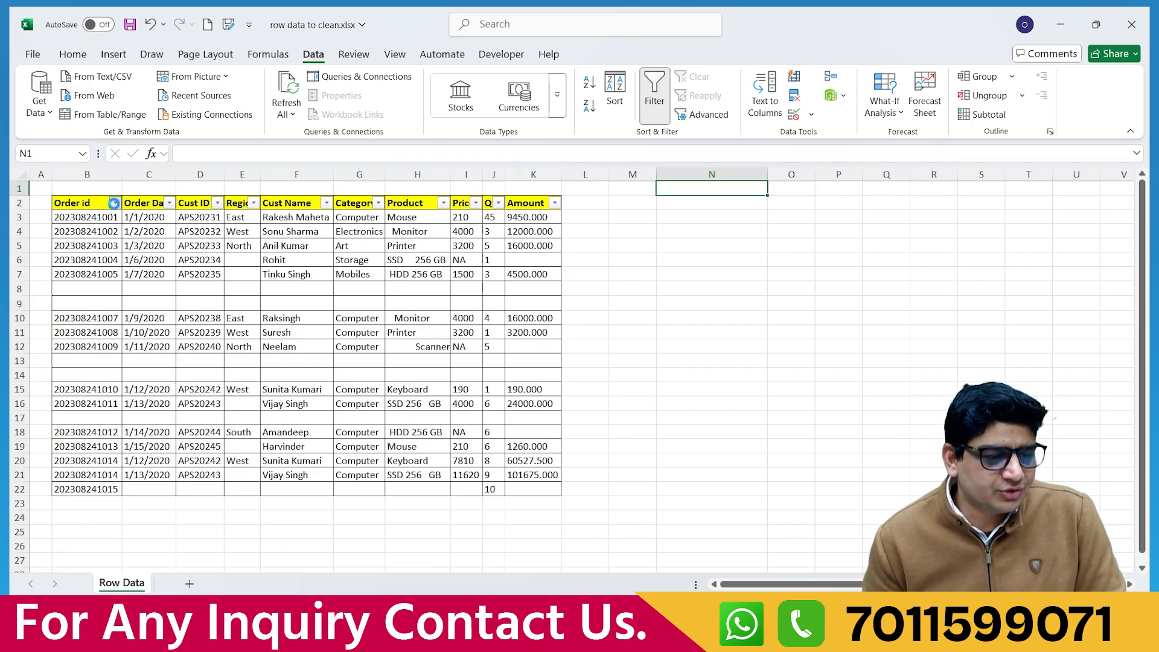
- Filter the Order id column to show only (Blanks), finding the entry by searching for "blan"
left_click(114, 203)
left_click(70, 373)
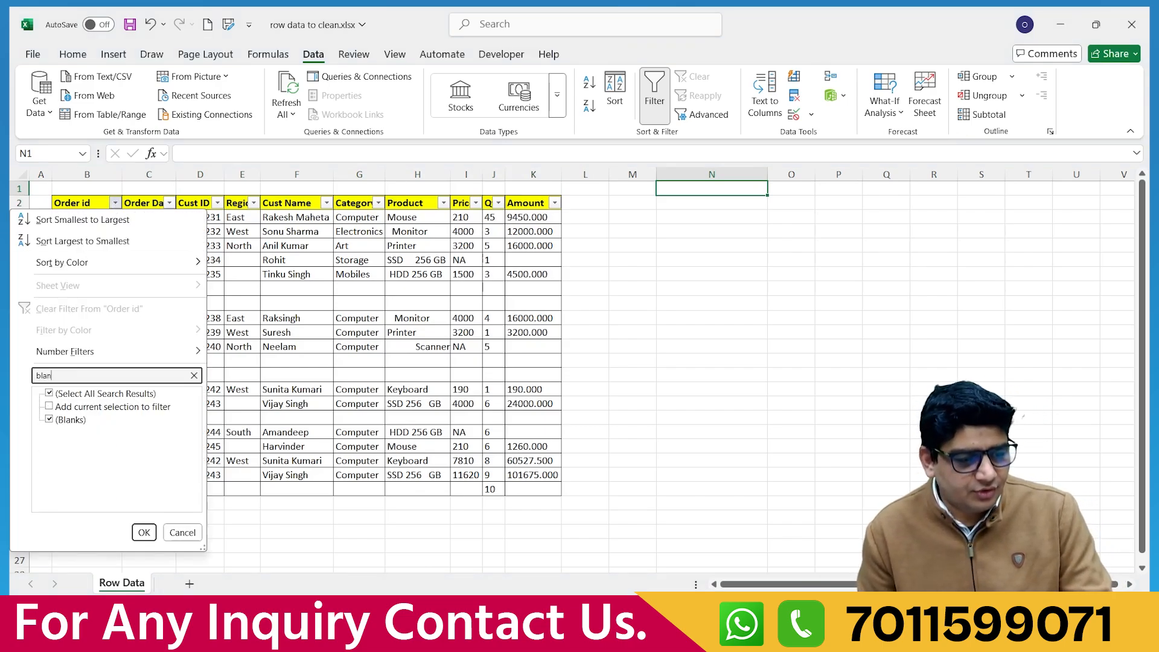
left_click(49, 395)
left_click(49, 421)
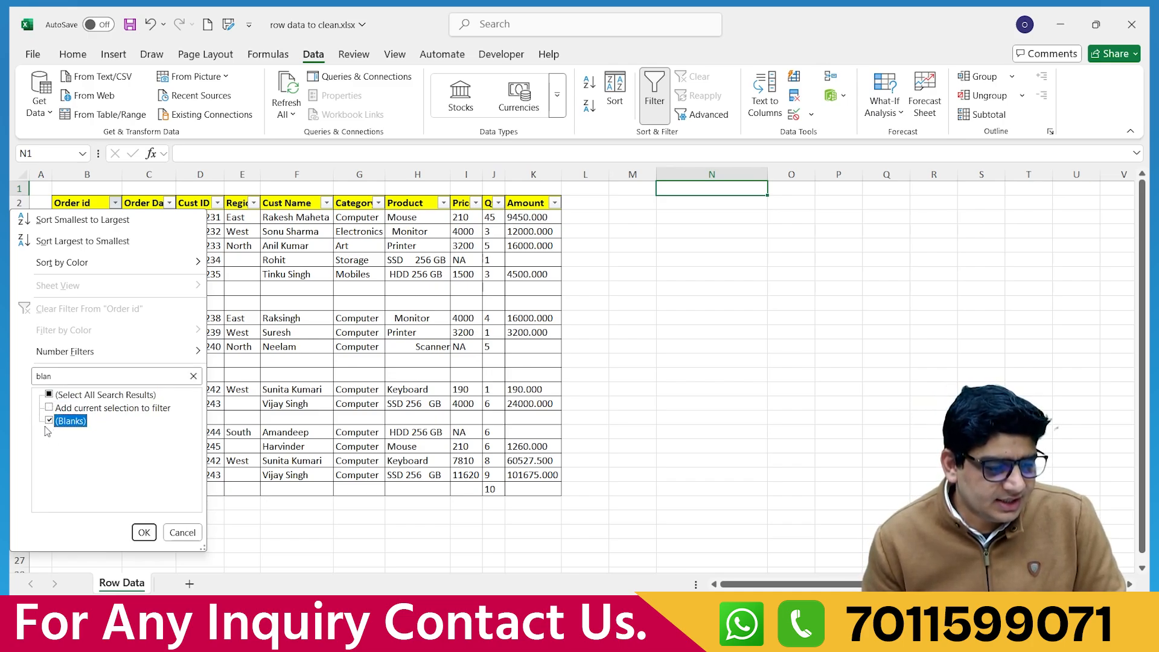
left_click(144, 532)
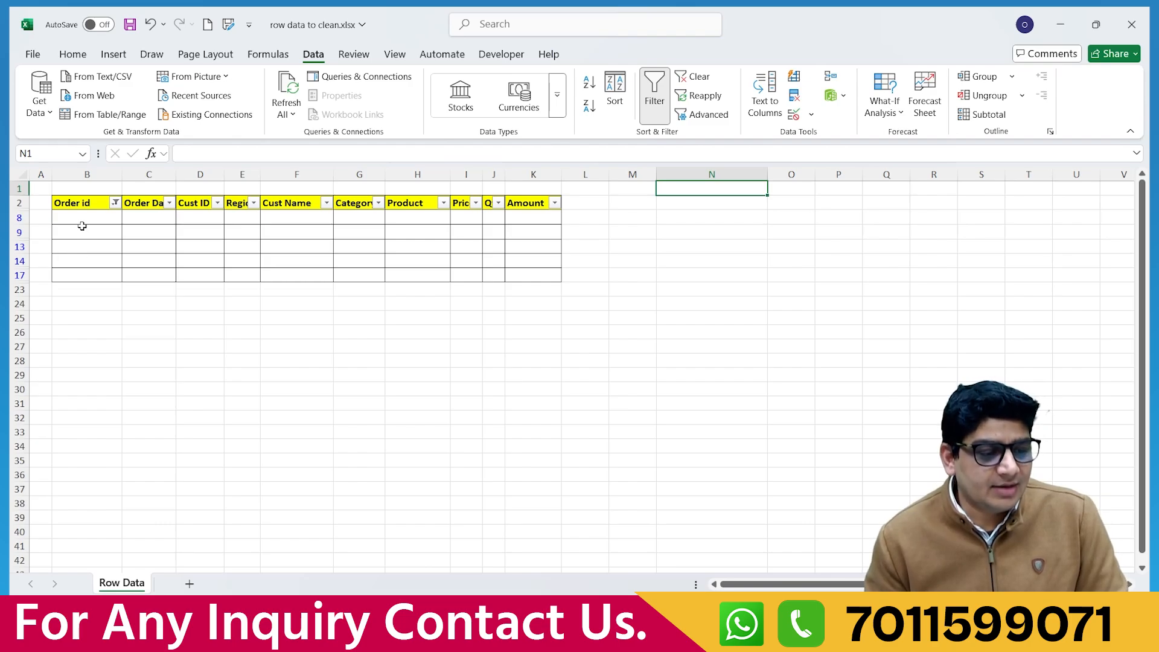
- Select the filtered blank Order id cells B8:B17, and undo the Order id filter to bring back all rows
left_click_drag(76, 218, 68, 273)
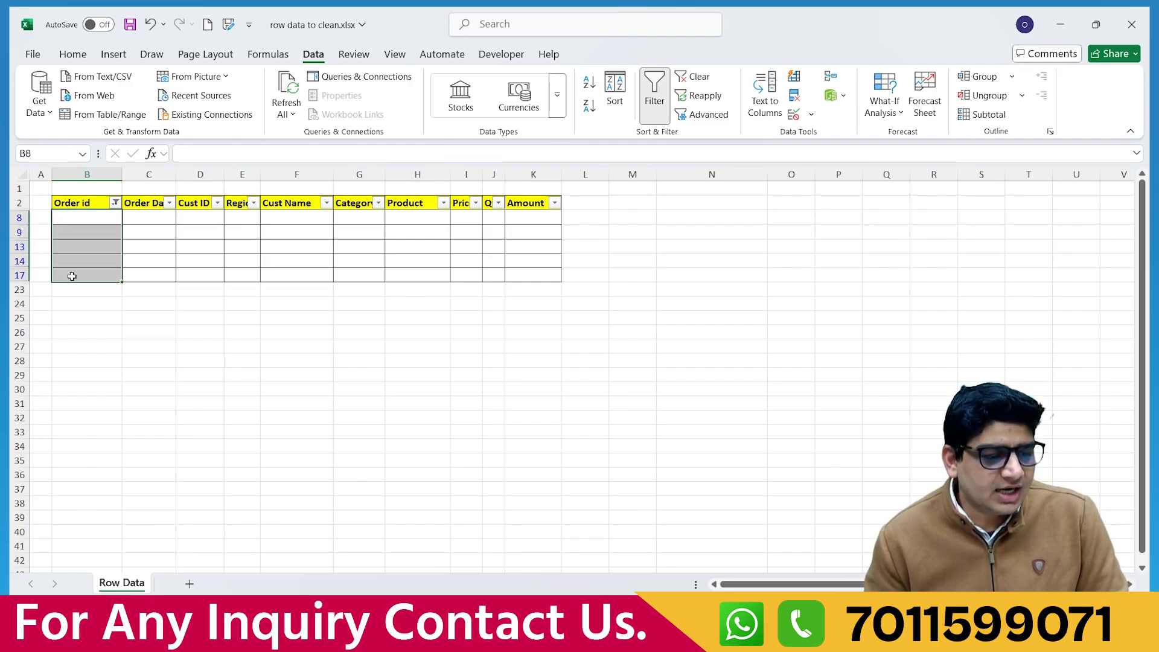
left_click(76, 275)
left_click(113, 331)
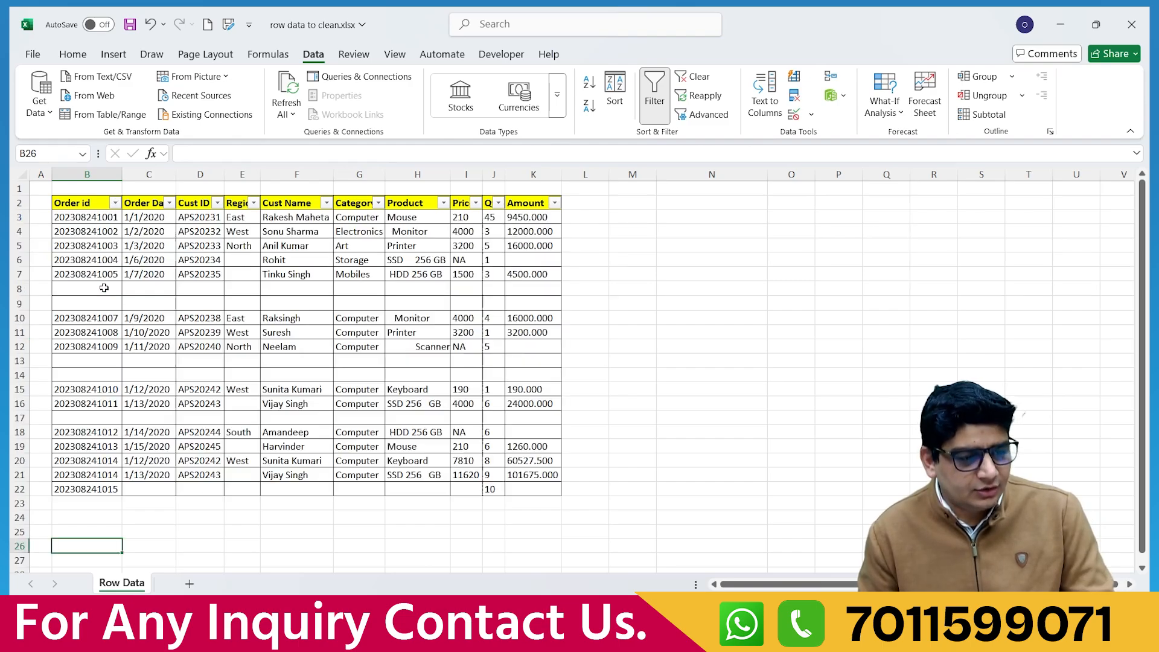
key("ctrl+z")
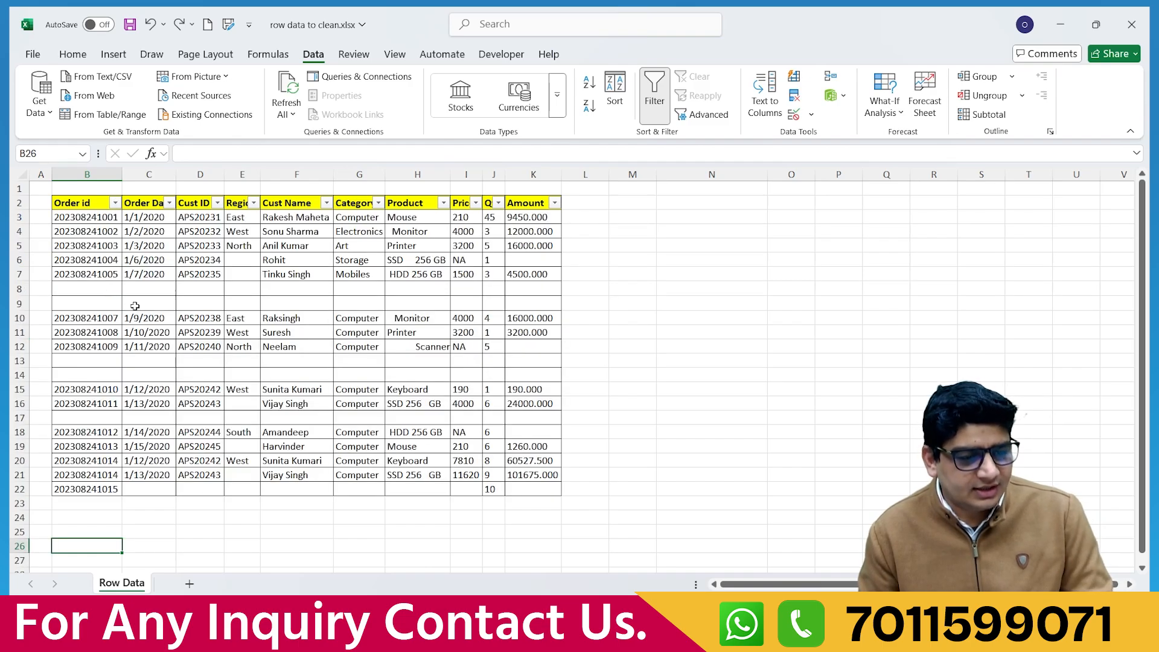
- Insert two blank rows above row 5 of the order table
left_click_drag(18, 289, 17, 303)
right_click(17, 305)
left_click(22, 252)
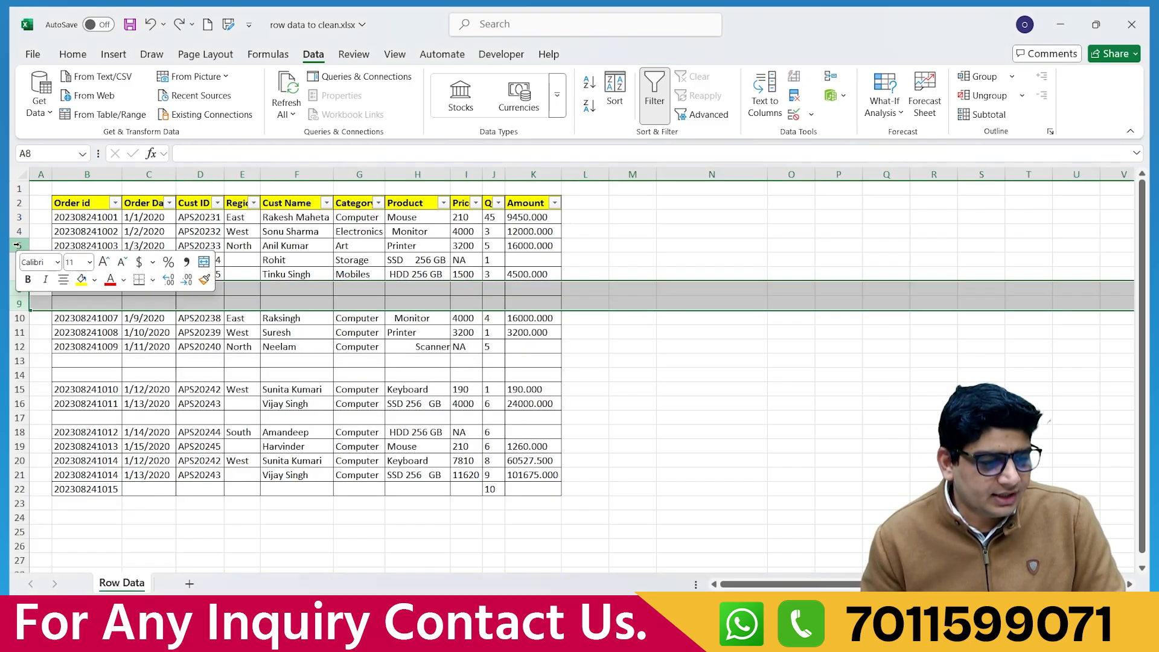
left_click_drag(19, 245, 19, 259)
right_click(20, 261)
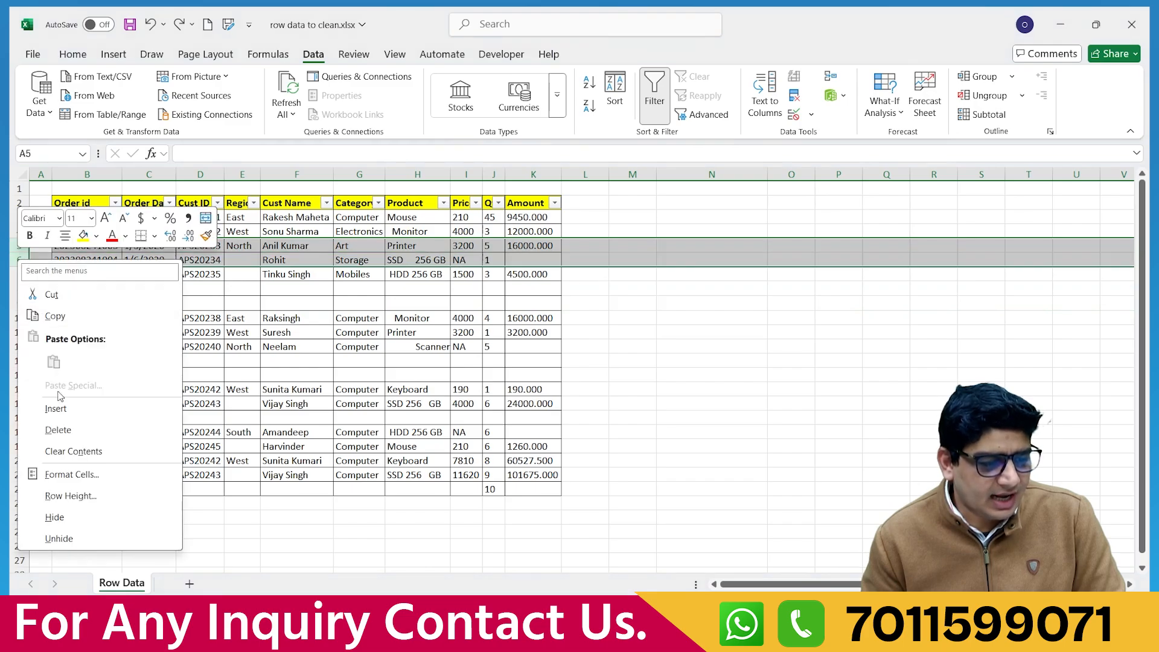
left_click(55, 409)
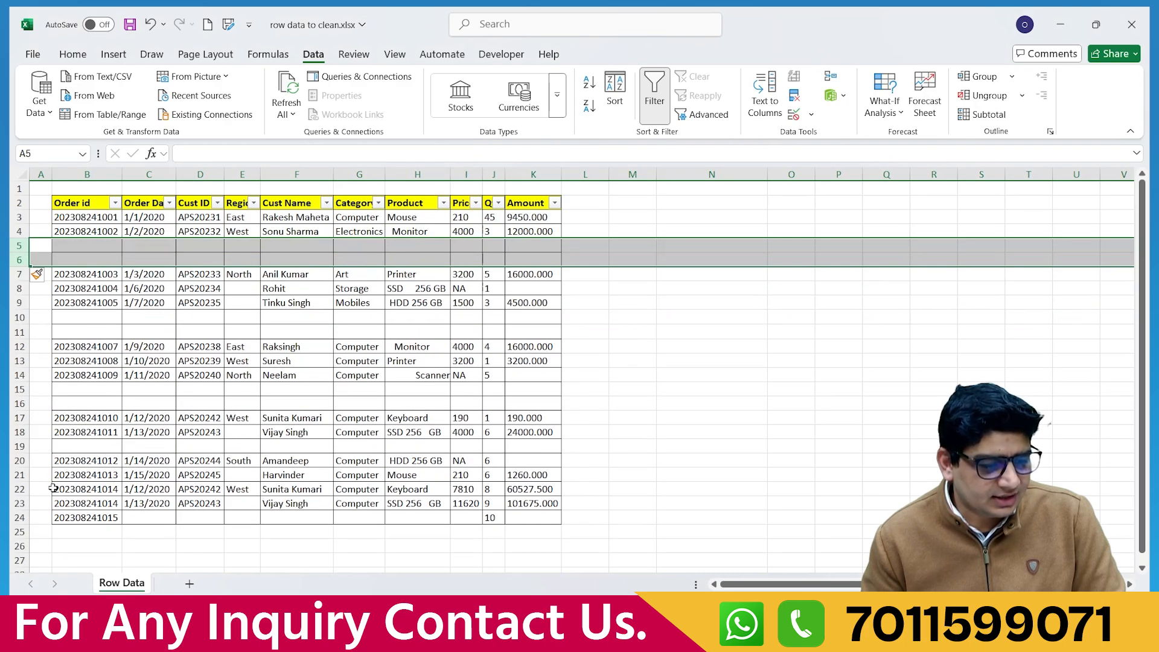
- Insert two more blank rows above row 21 of the order table
left_click_drag(18, 475, 19, 489)
right_click(18, 485)
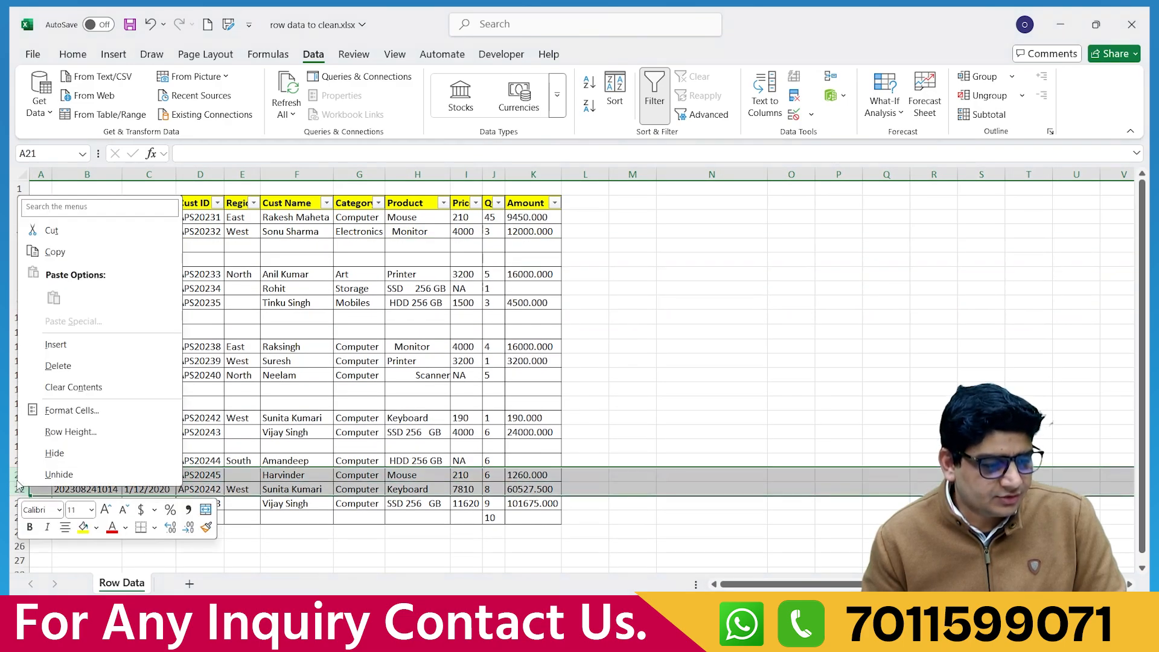
left_click(55, 344)
scroll(203, 376, "down", 2)
scroll(204, 376, "up", 2)
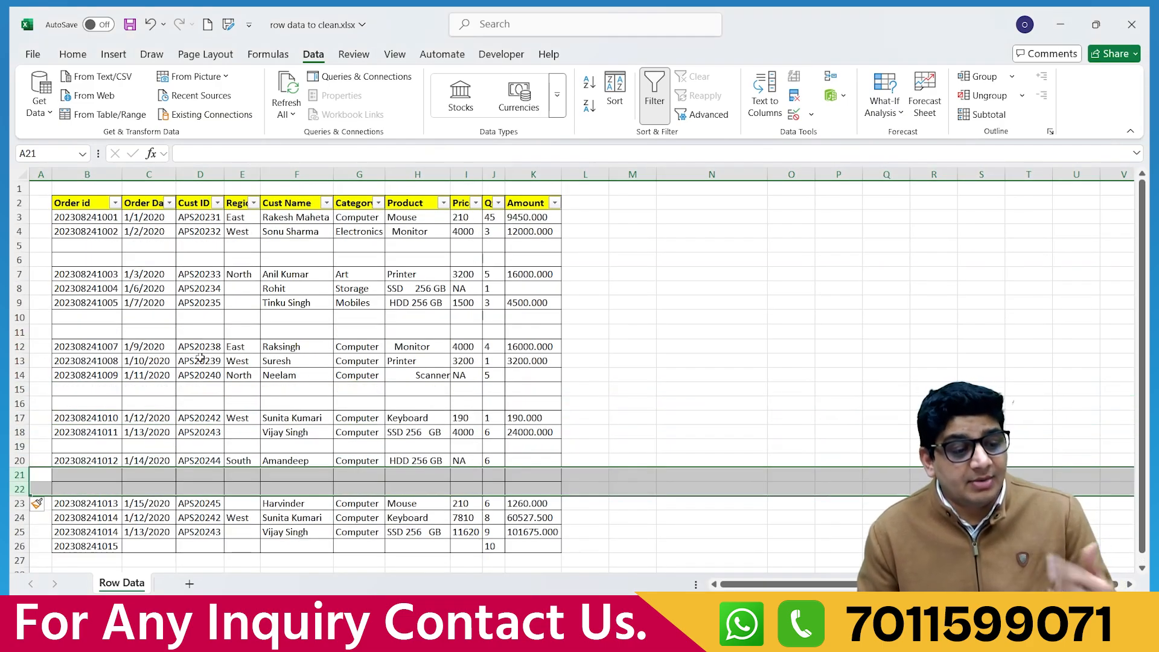
- Filter the Order id column to show only (Blanks), finding the entry by searching for "bl"
left_click(115, 202)
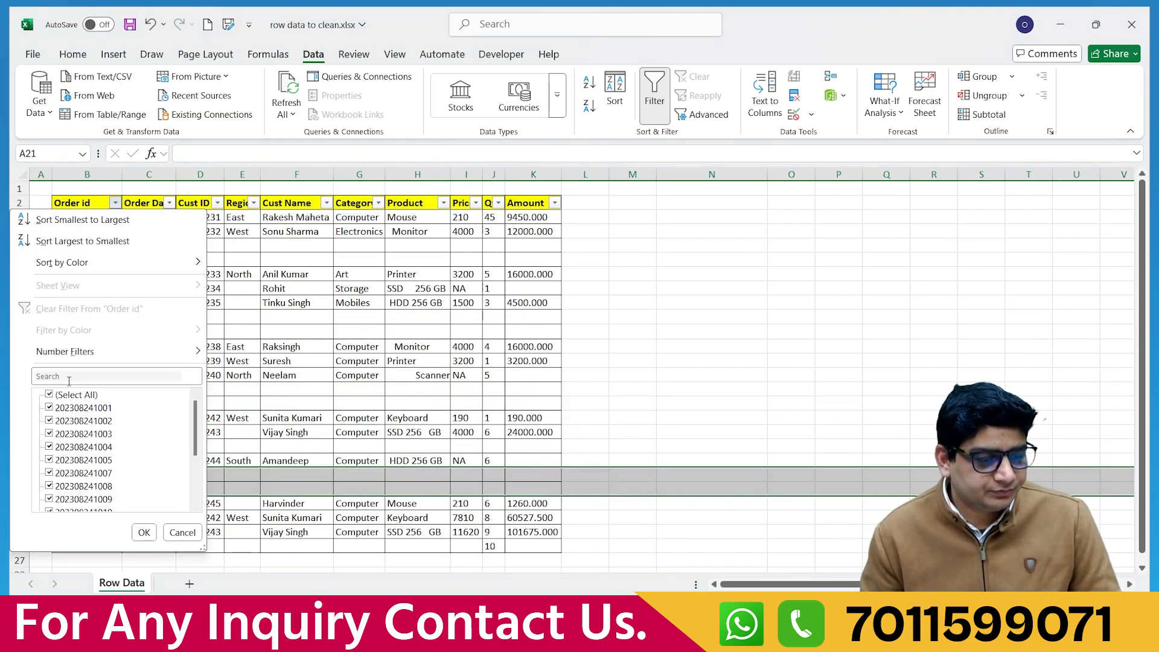
left_click(115, 376)
type("blank")
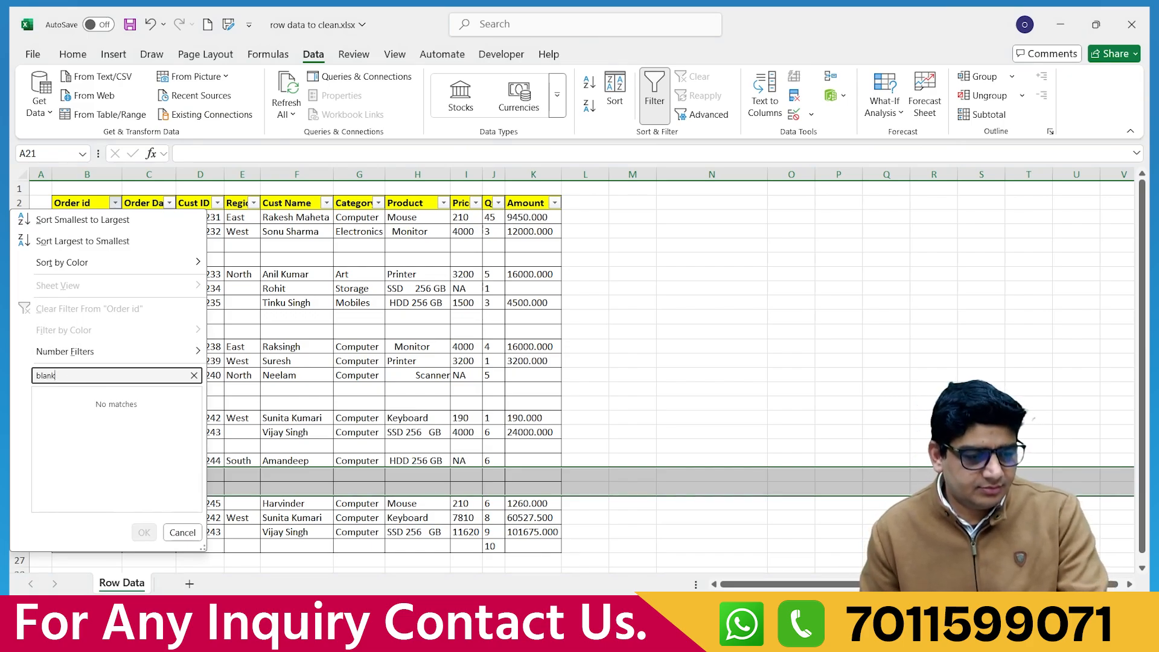
key("BackSpace")
key("BackSpace")
key("BackSpace")
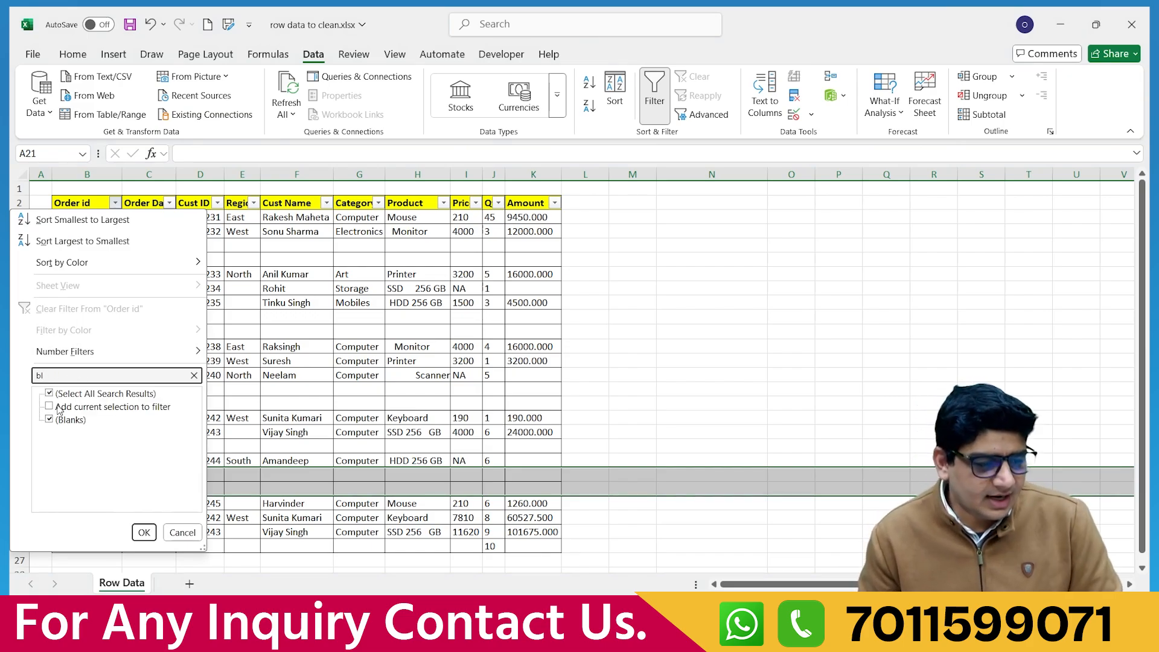
left_click(49, 395)
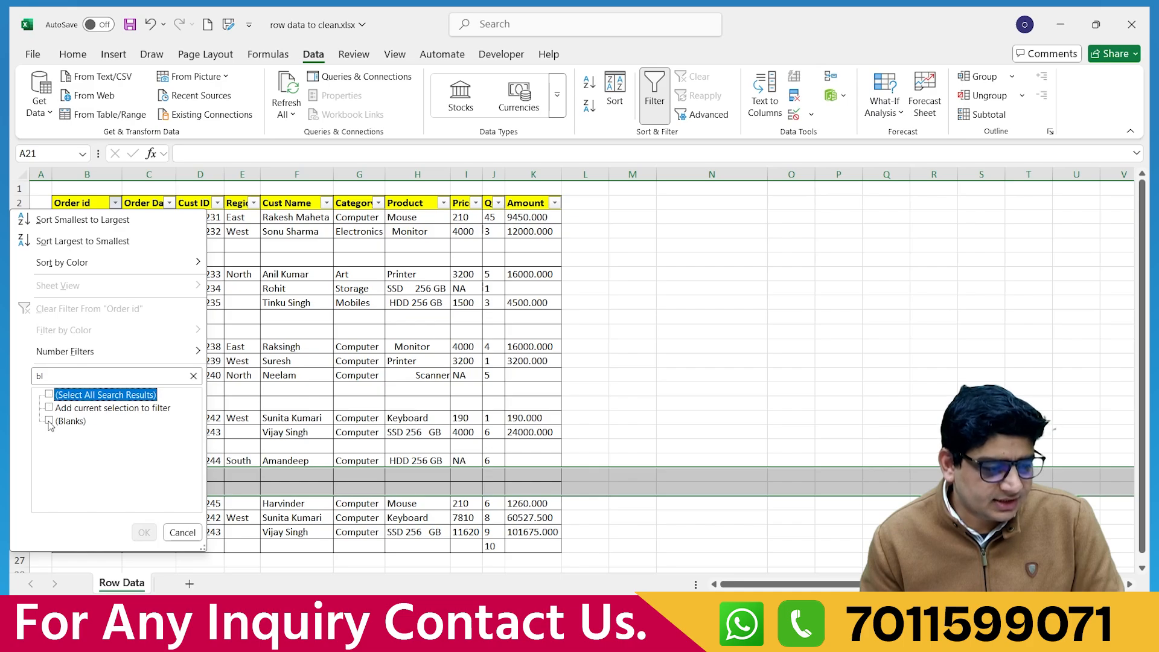
left_click(50, 421)
left_click(144, 531)
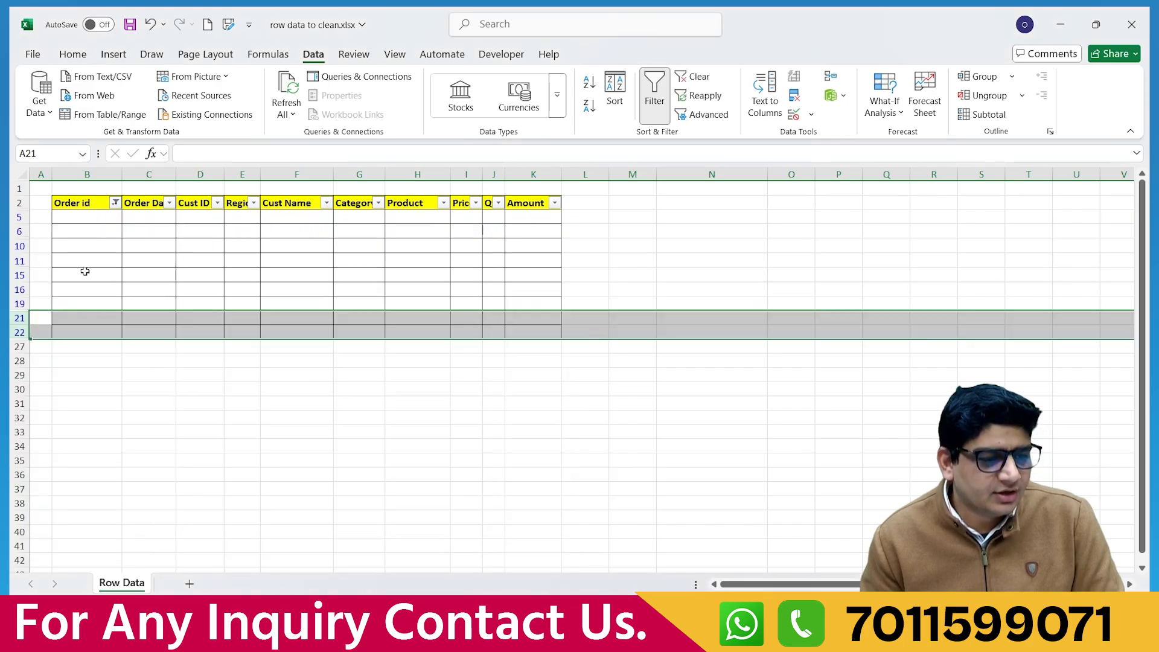
- Delete all the filtered blank rows from row 5 to row 22
left_click_drag(75, 220, 82, 325)
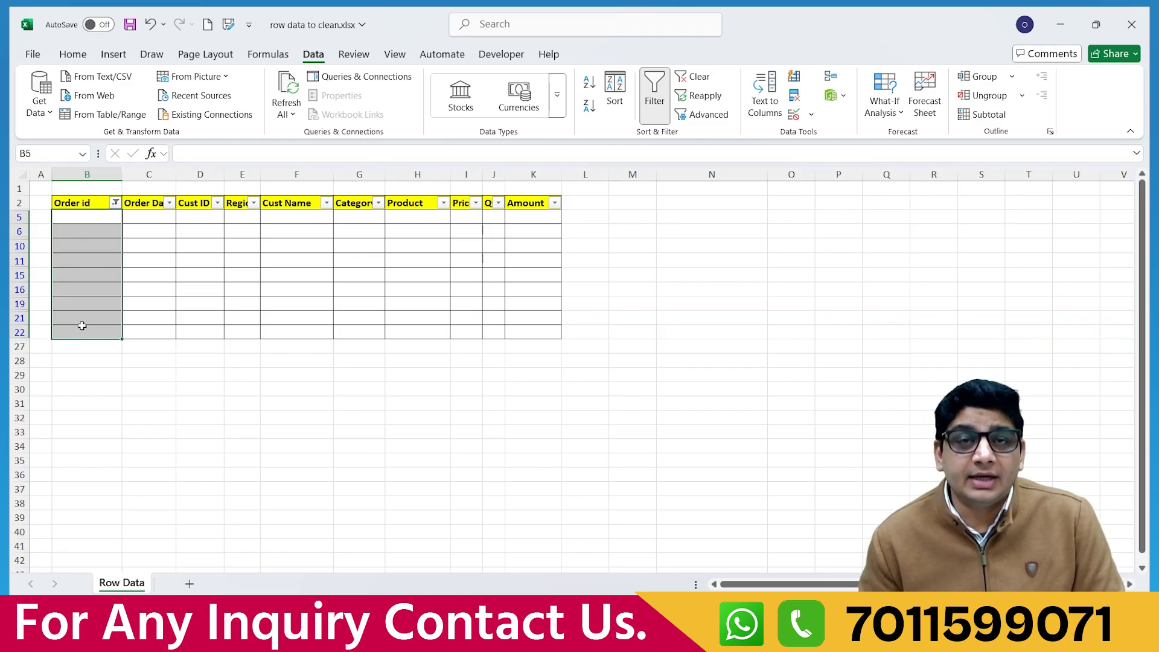
left_click(91, 303)
left_click_drag(19, 218, 19, 331)
right_click(19, 294)
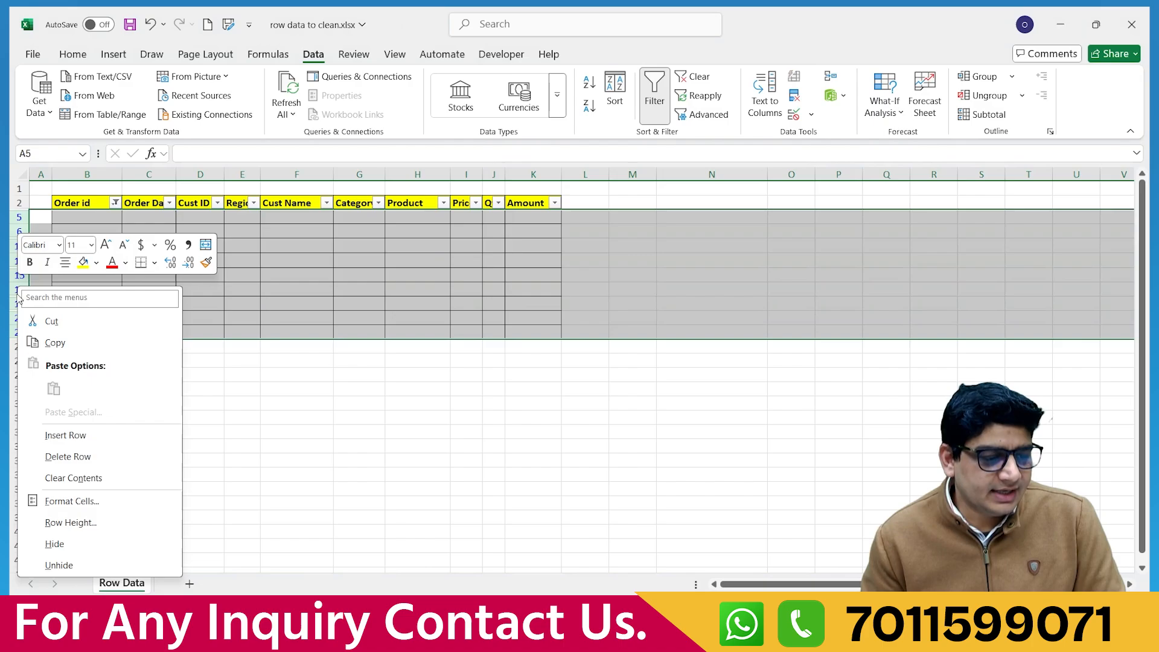
left_click(60, 457)
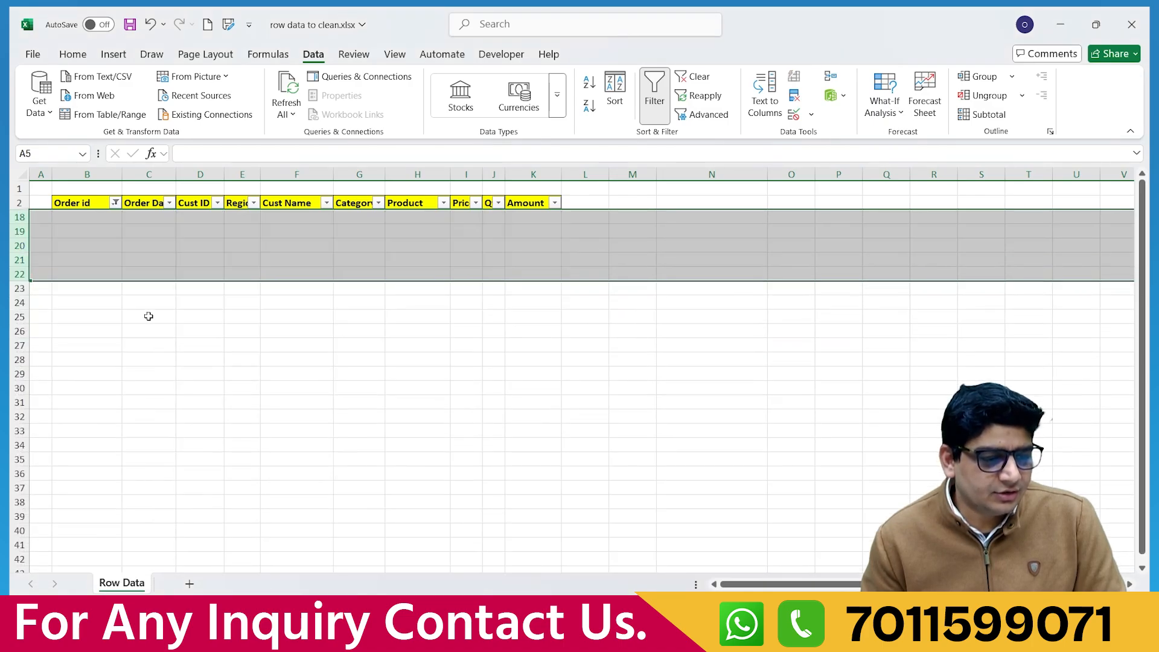
- Bring back all order rows by choosing Select All in the Order id filter
left_click(112, 260)
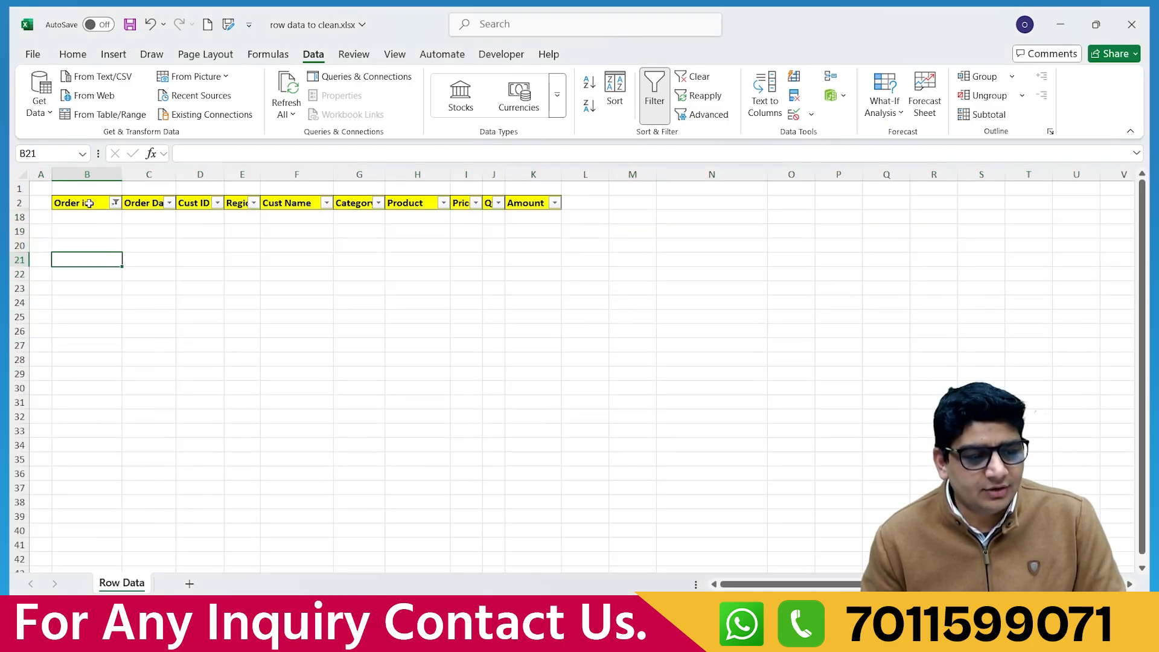
left_click_drag(90, 204, 528, 201)
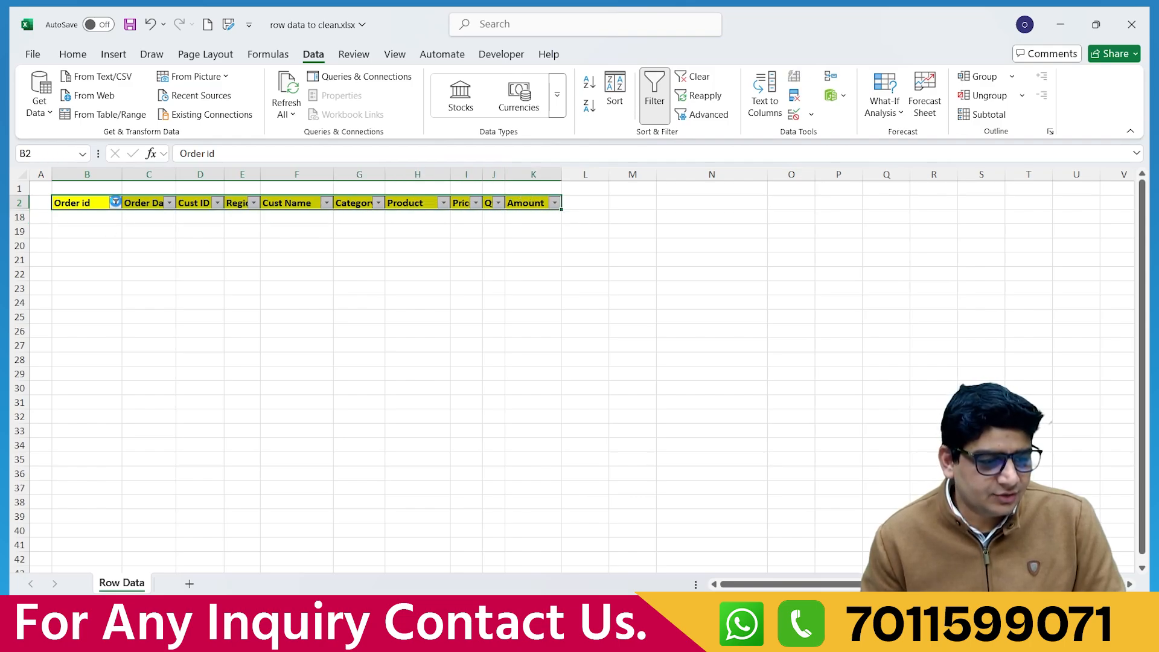
left_click(115, 203)
left_click(68, 399)
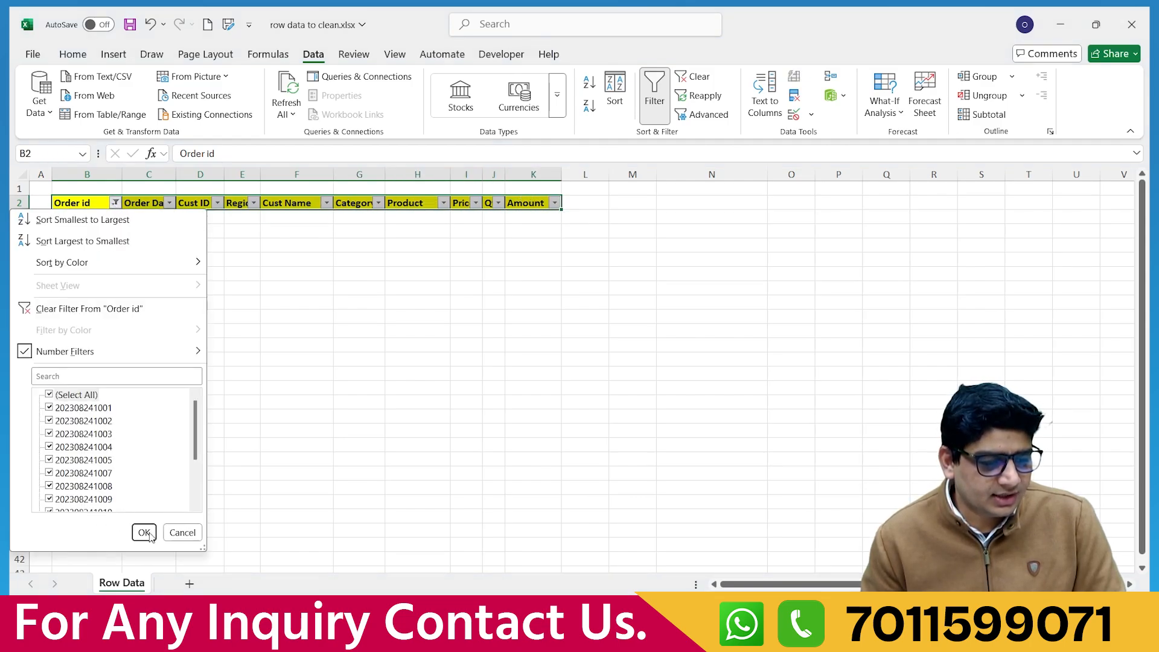
left_click(144, 532)
left_click(181, 331)
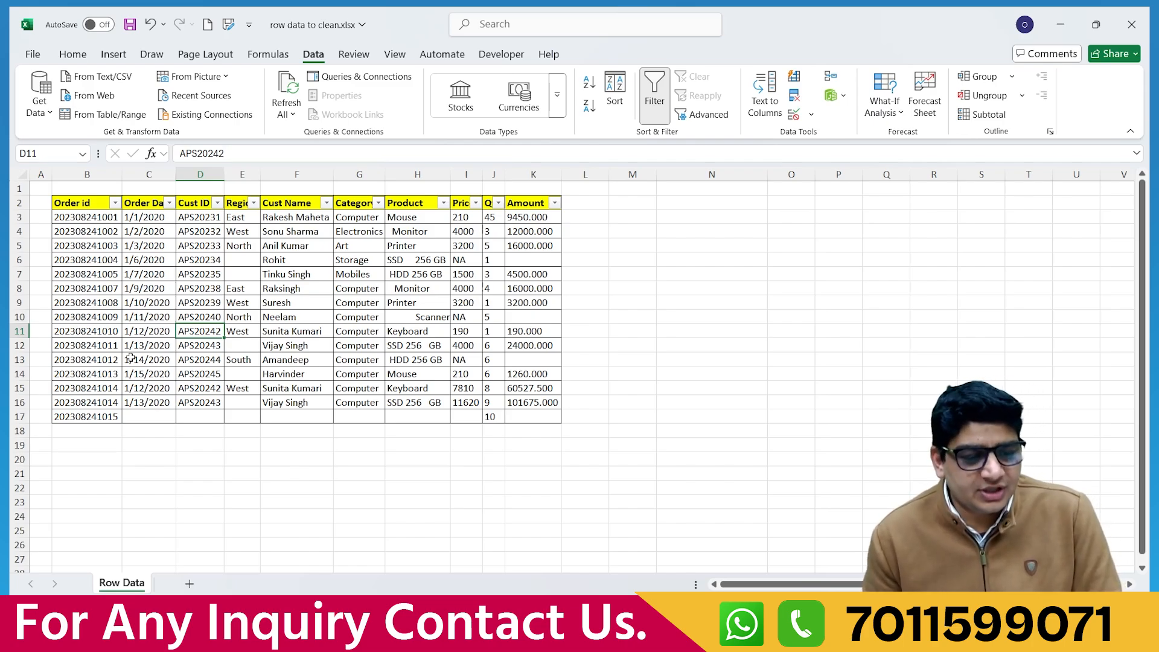
- Examine the Product entries in H3:H6 for extra spaces before, after and between the words
left_click_drag(399, 218, 408, 402)
left_click(410, 204)
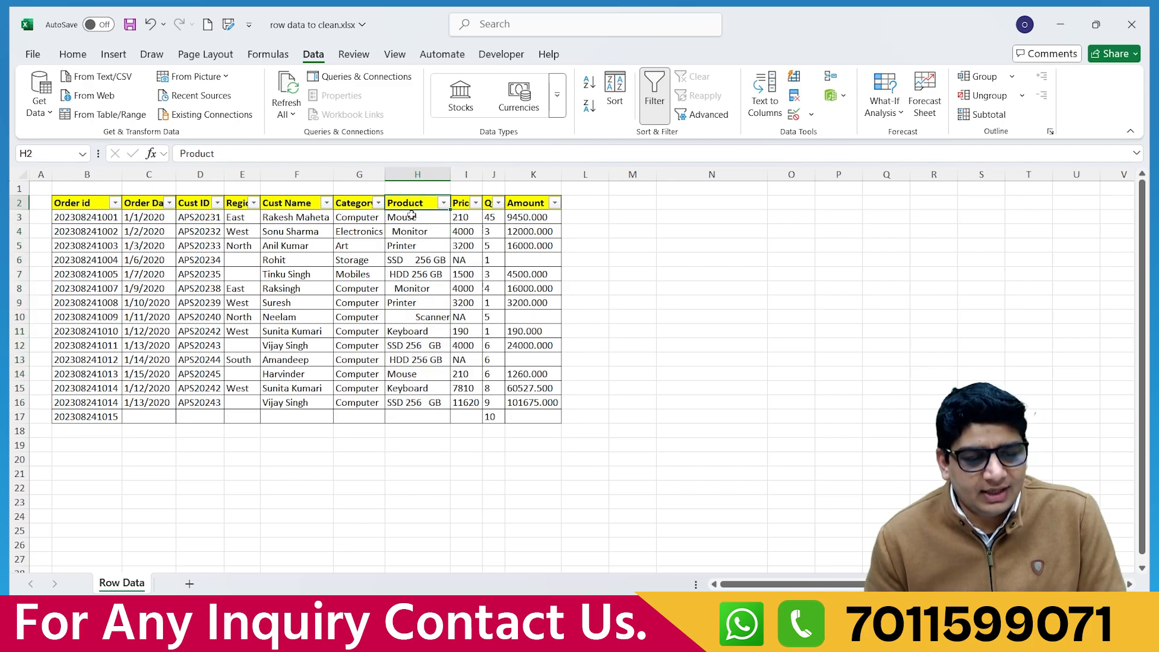
left_click(411, 217)
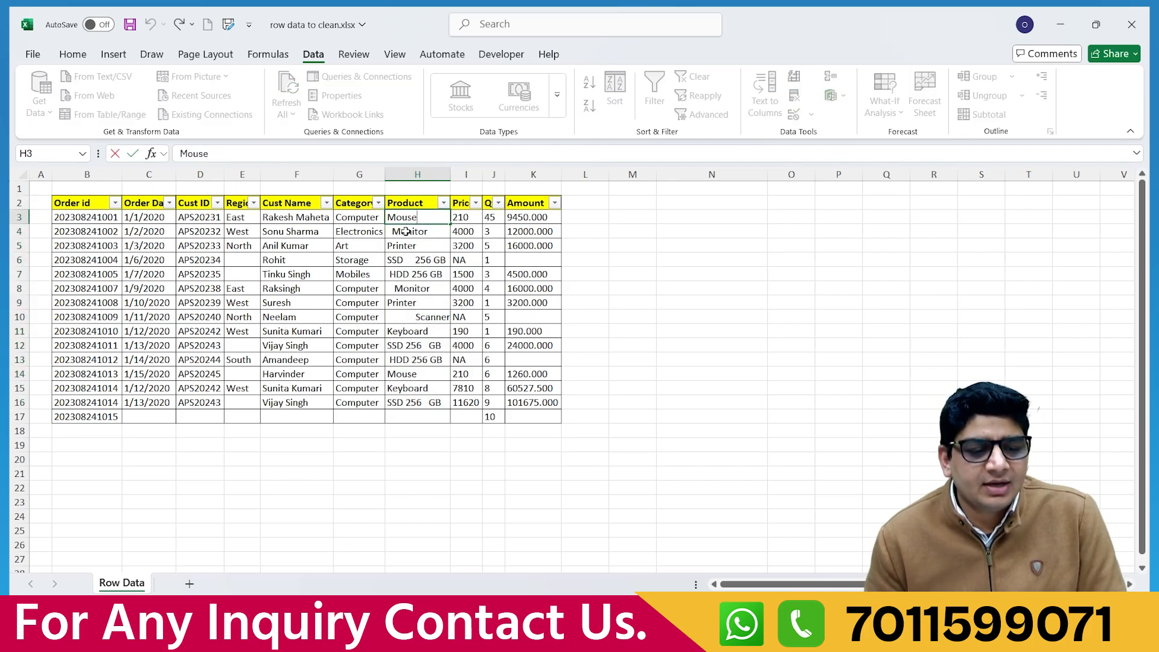
left_click(403, 232)
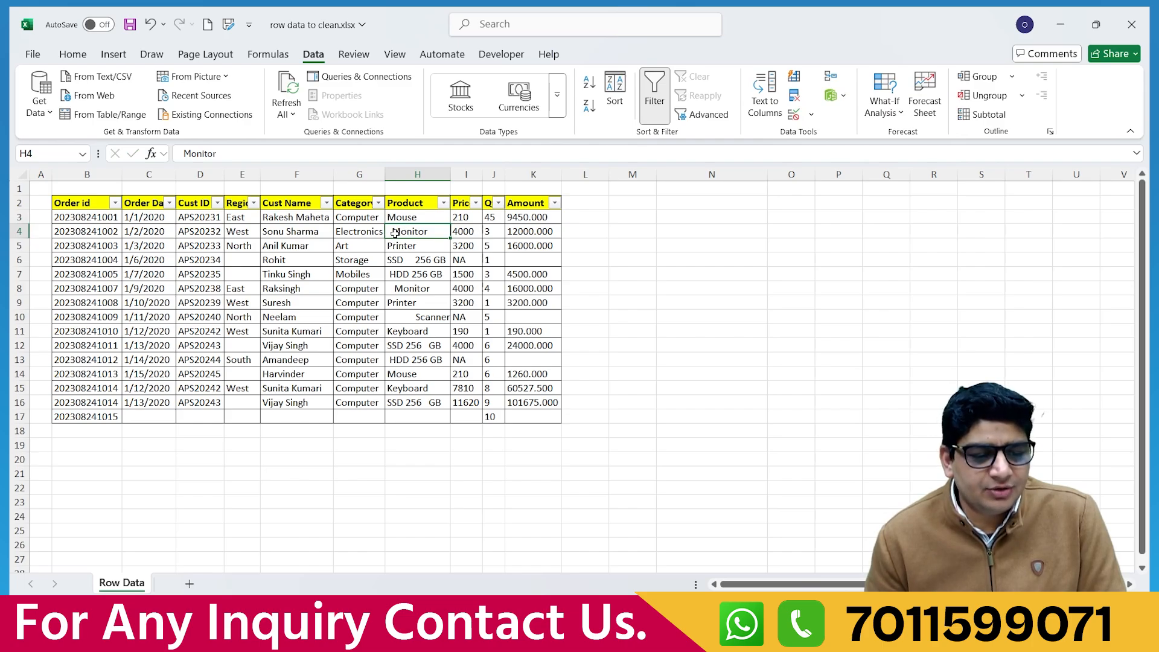
double_click(394, 233)
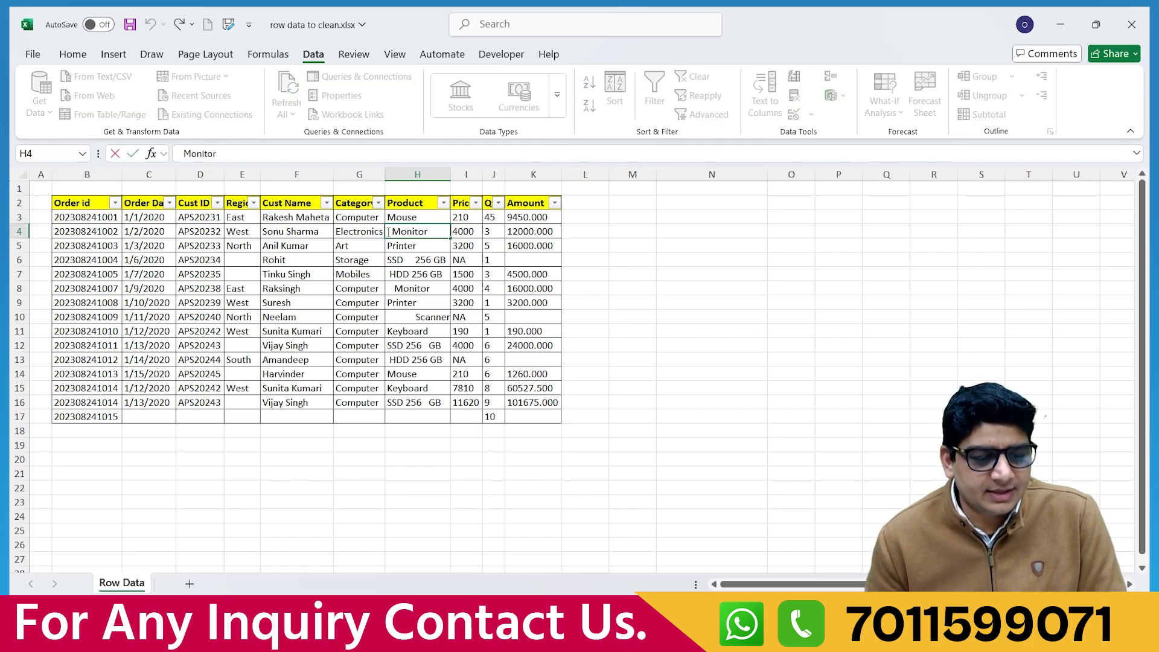
double_click(389, 233)
left_click(394, 233)
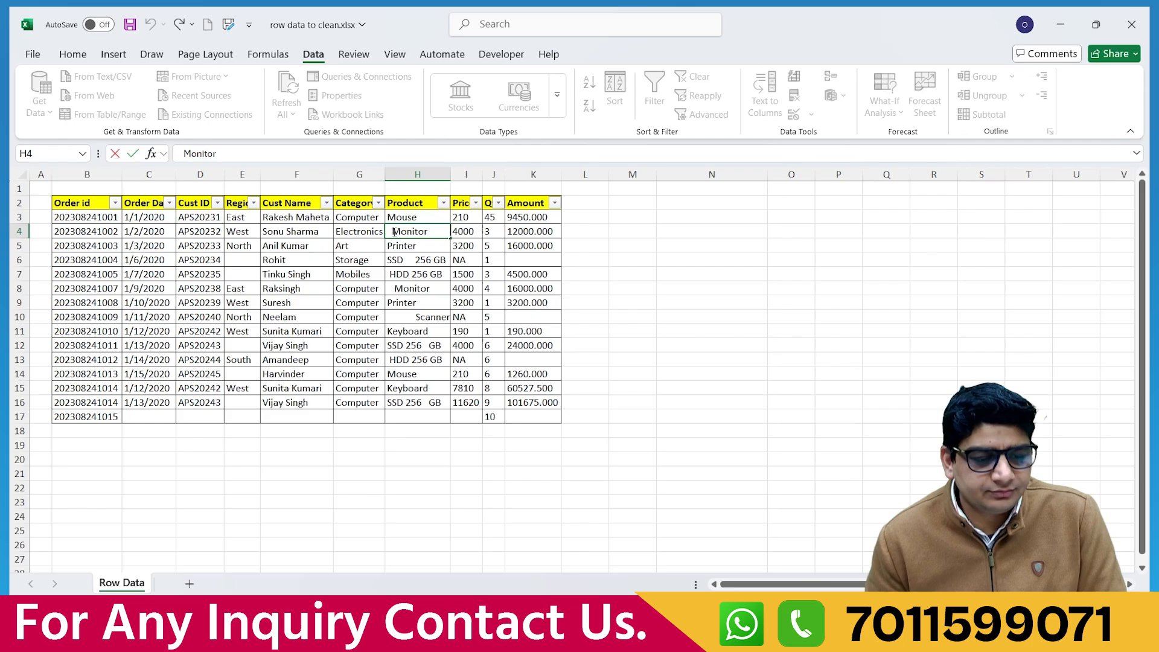
left_click(401, 260)
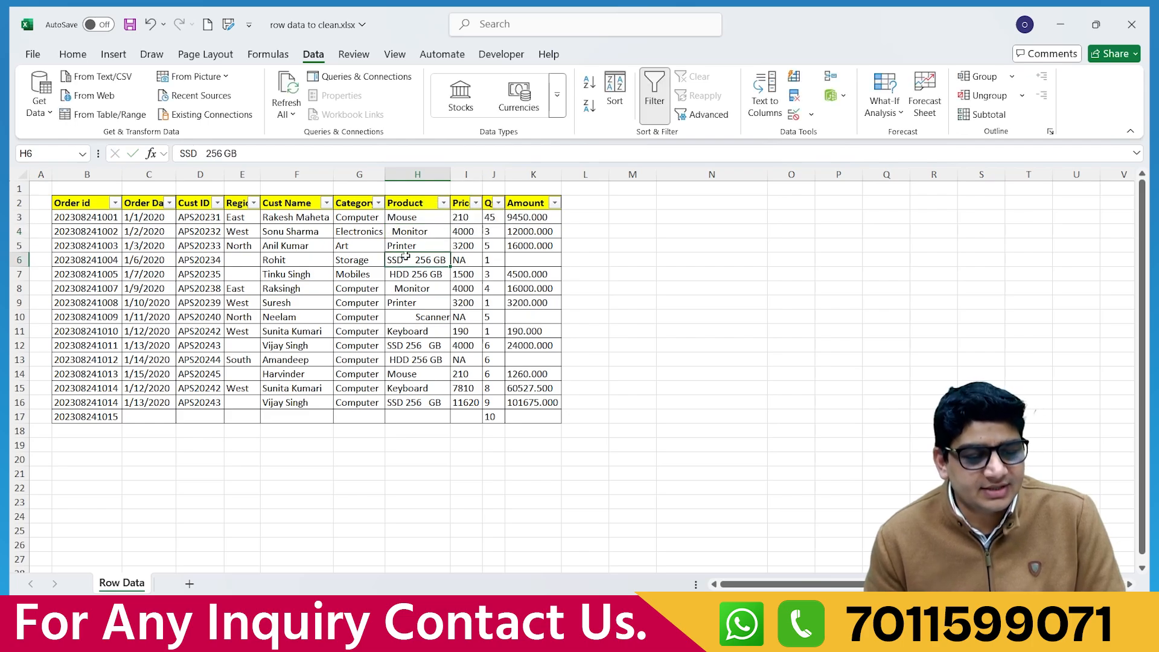
left_click(408, 245)
double_click(411, 246)
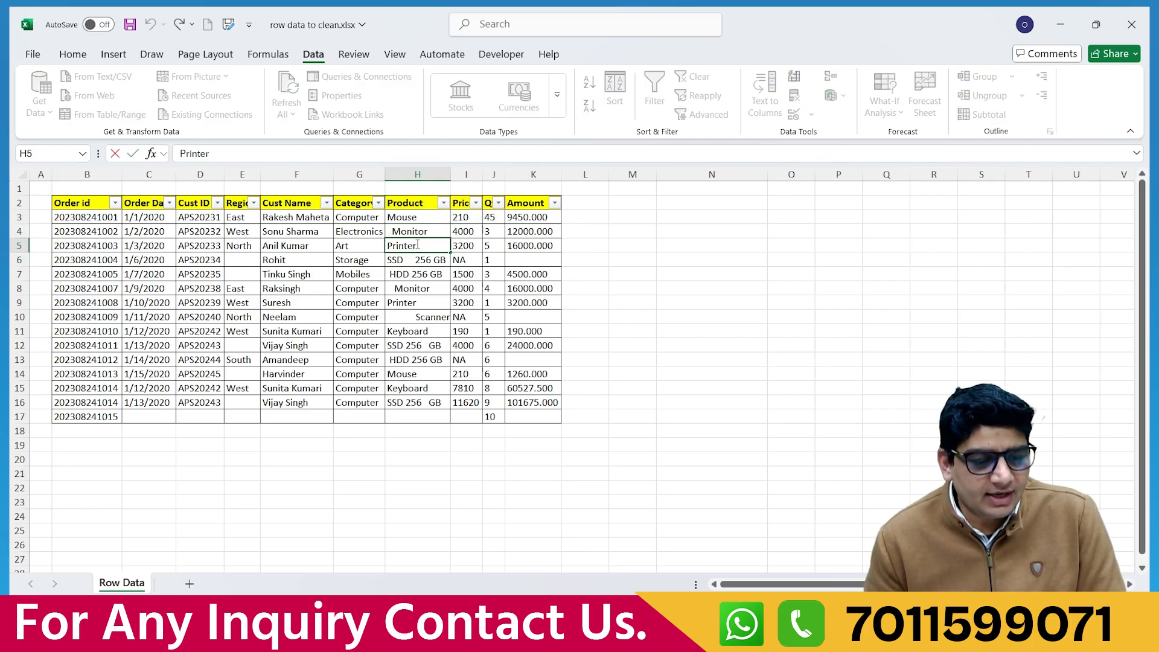
left_click(419, 246)
left_click(412, 262)
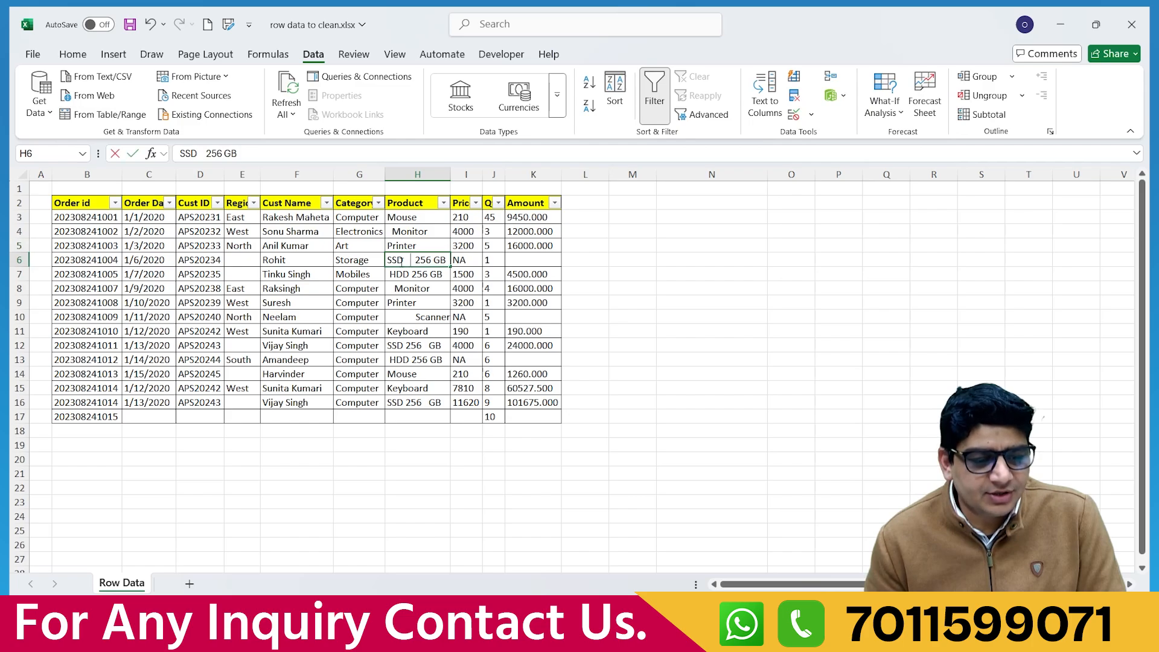
double_click(415, 260)
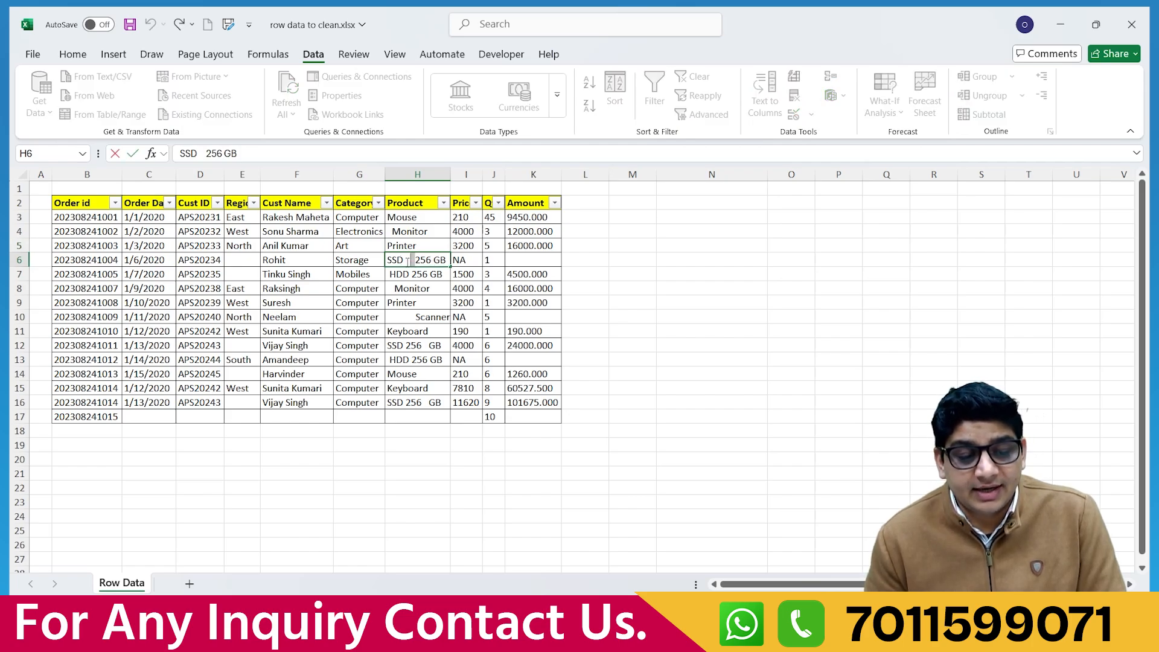
- Check the remaining Product entries down to H16 for stray spaces, and recheck the Monitor and SSD cells H4 and H6
left_click(412, 275)
left_click(414, 289)
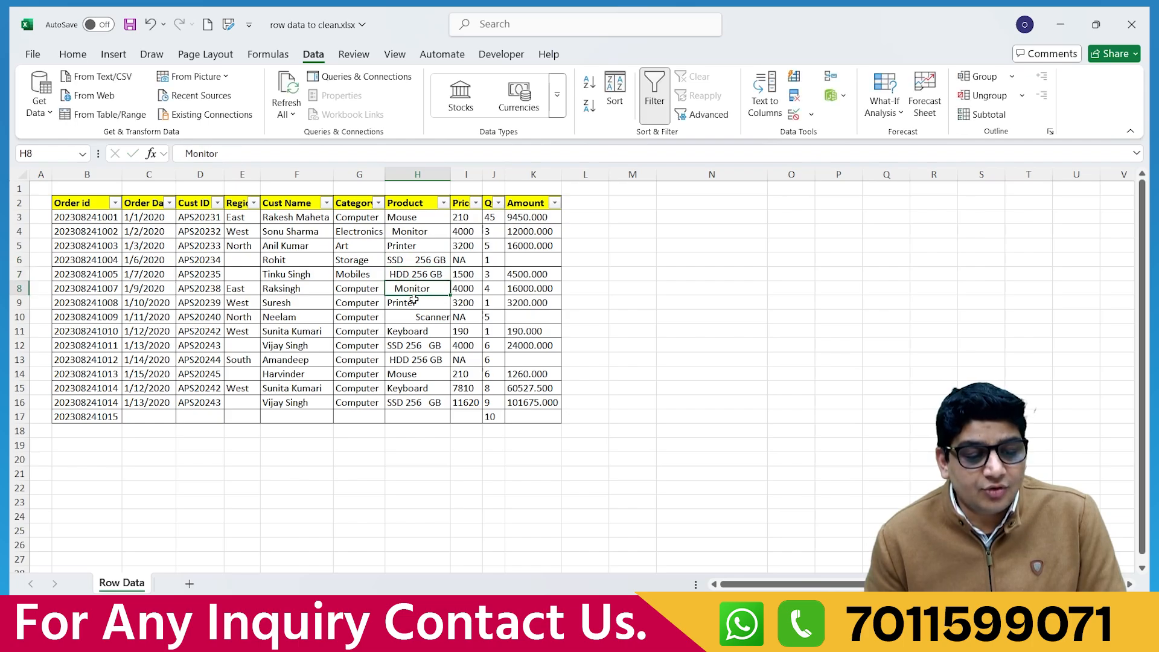
left_click(414, 299)
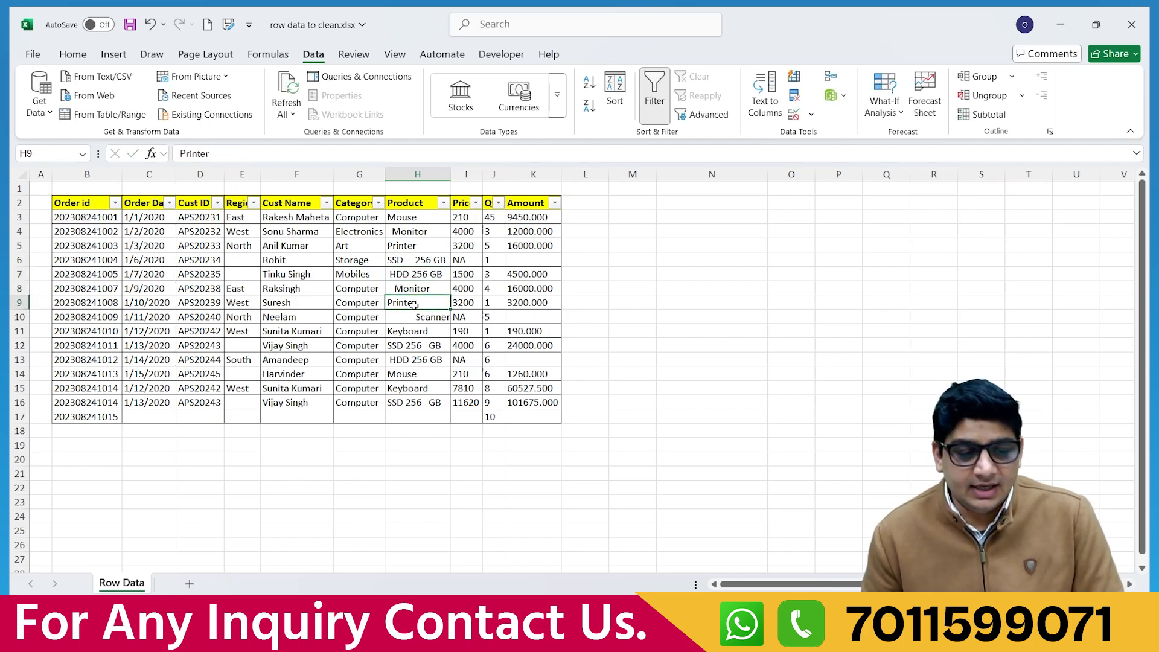
left_click(416, 328)
left_click_drag(407, 218, 410, 404)
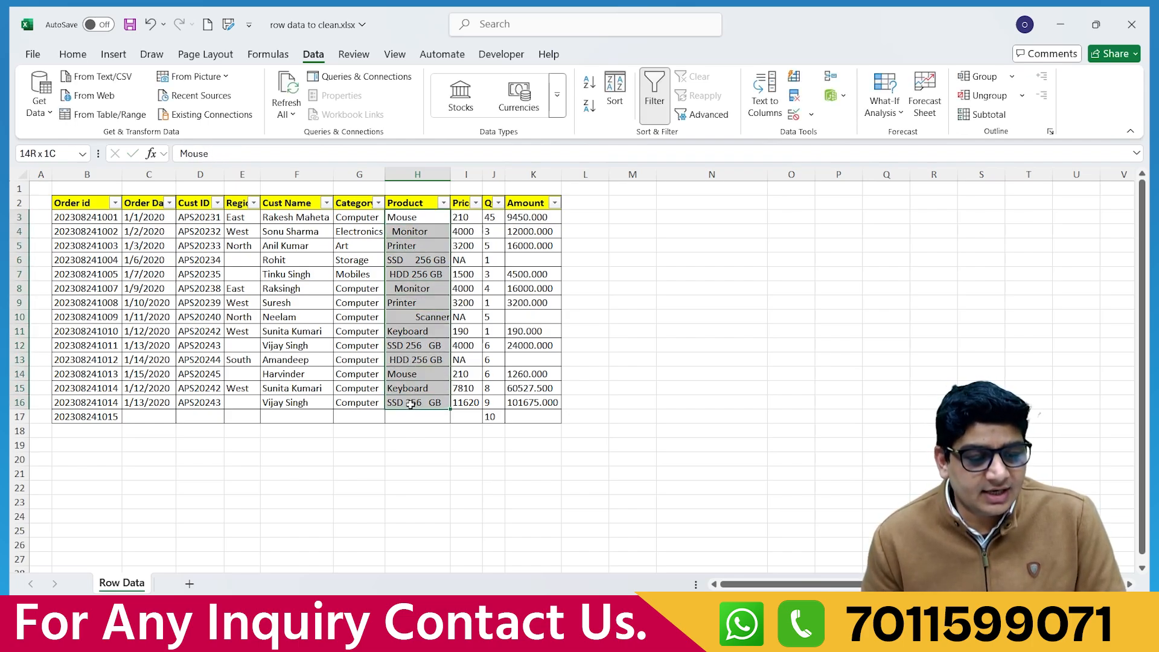
left_click(417, 273)
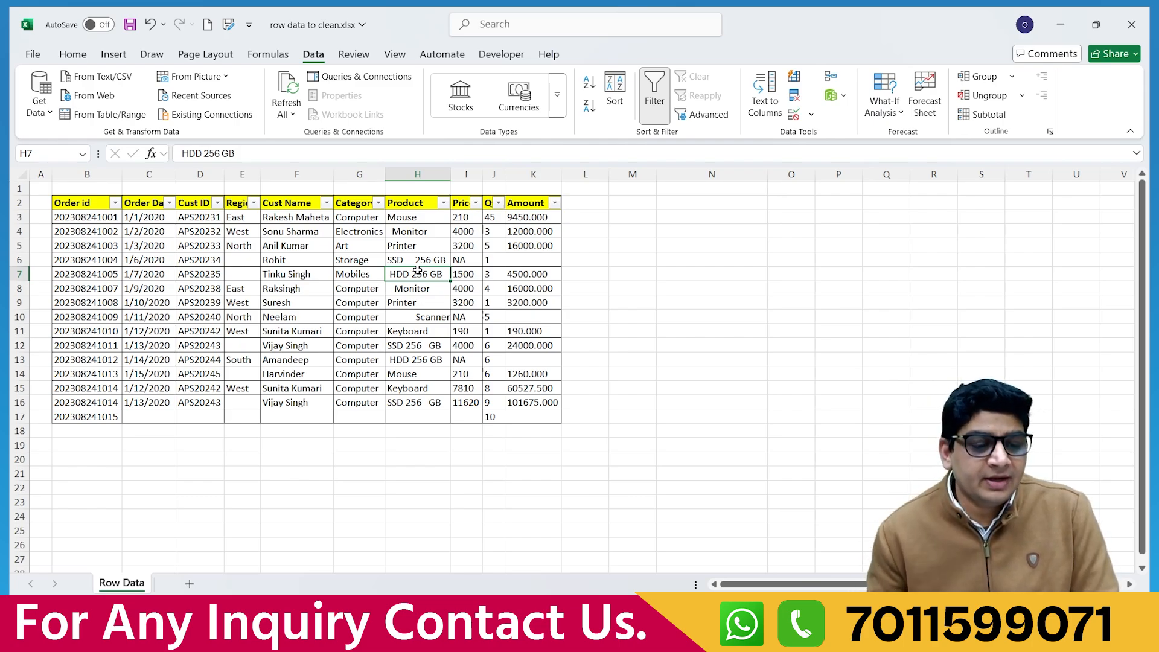
left_click(423, 233)
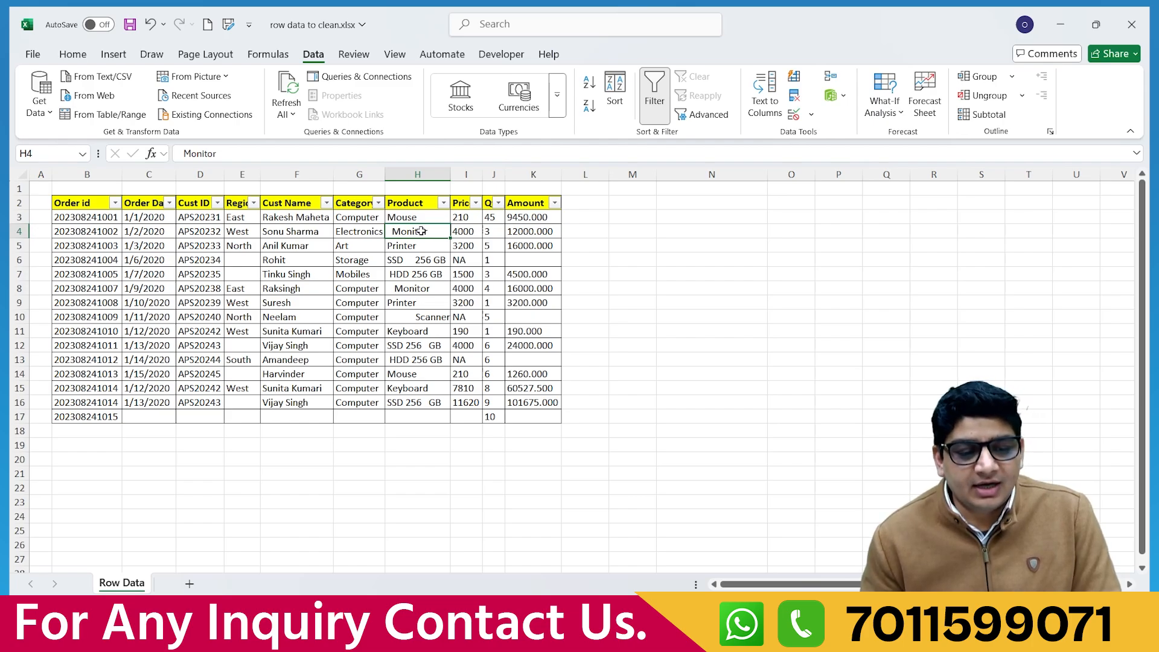
double_click(392, 232)
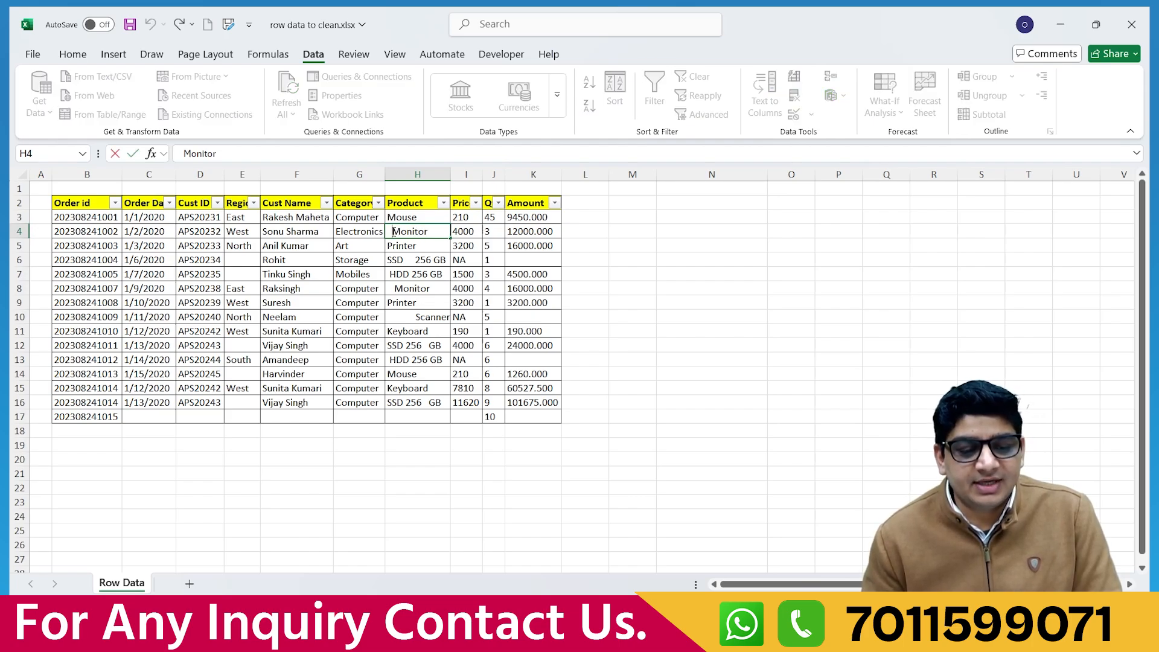
double_click(406, 262)
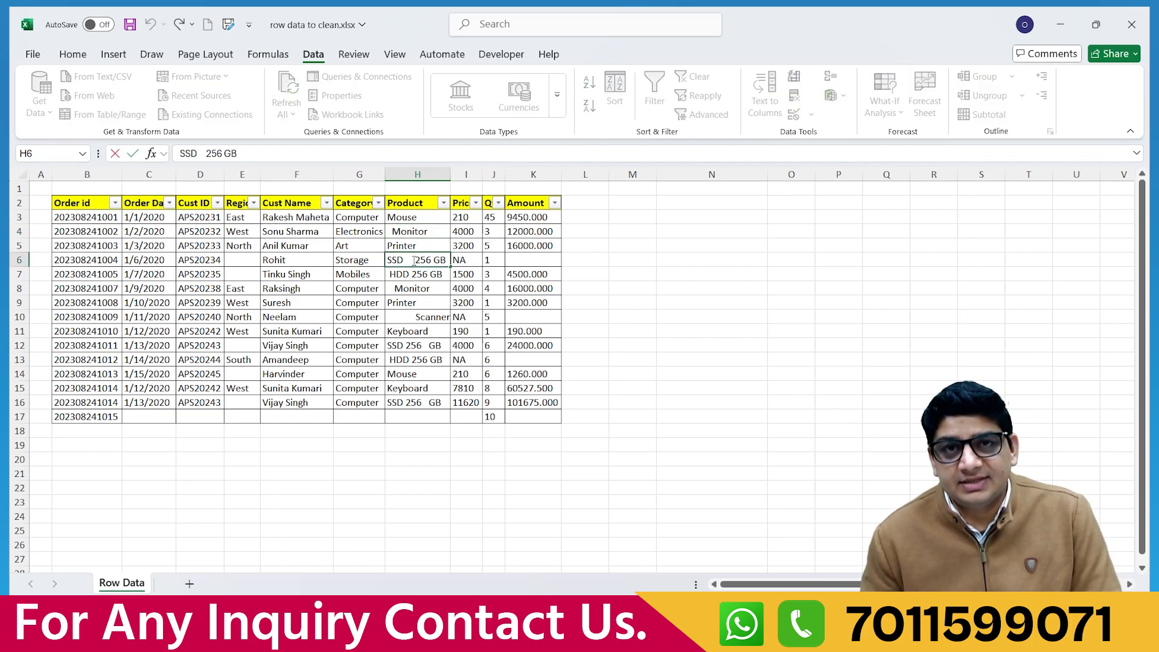
- Enter SSD 256 GB in cell N6 with single spaces between the words as a correctly spaced example
left_click(437, 471)
left_click(695, 257)
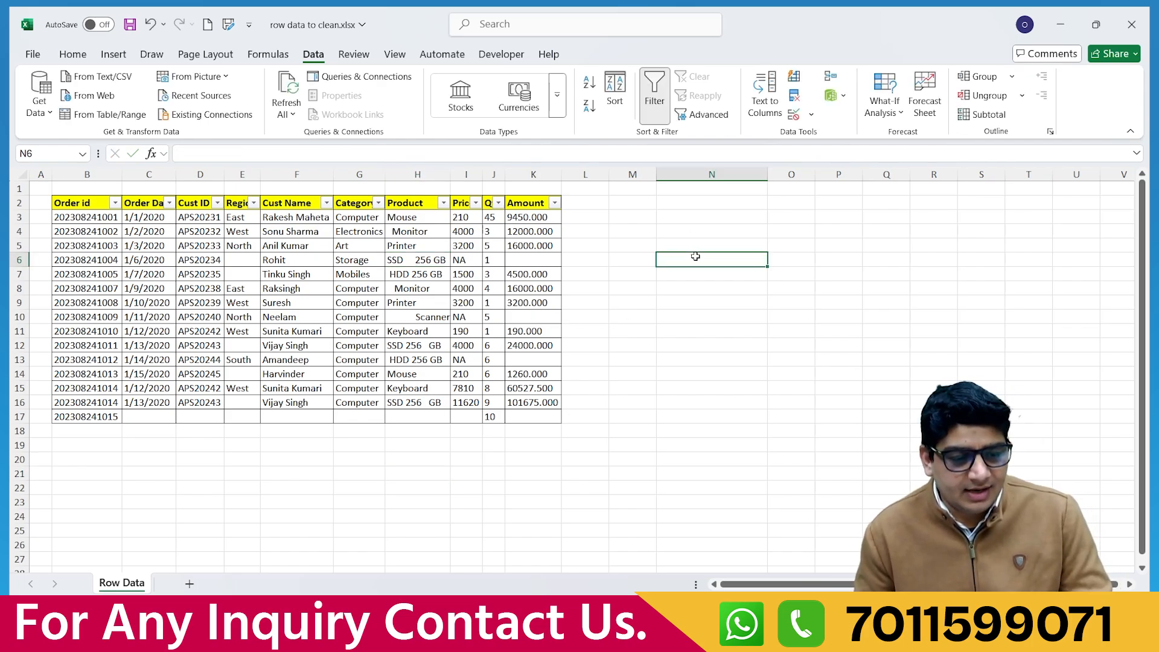
type("SSD")
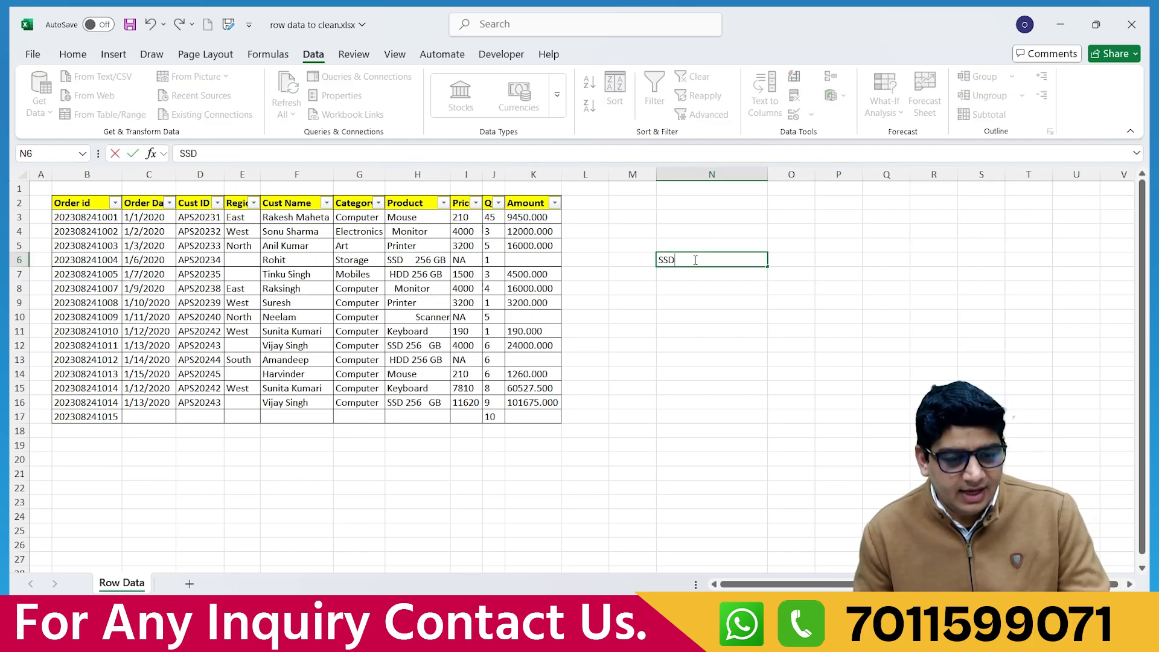
type(" 25")
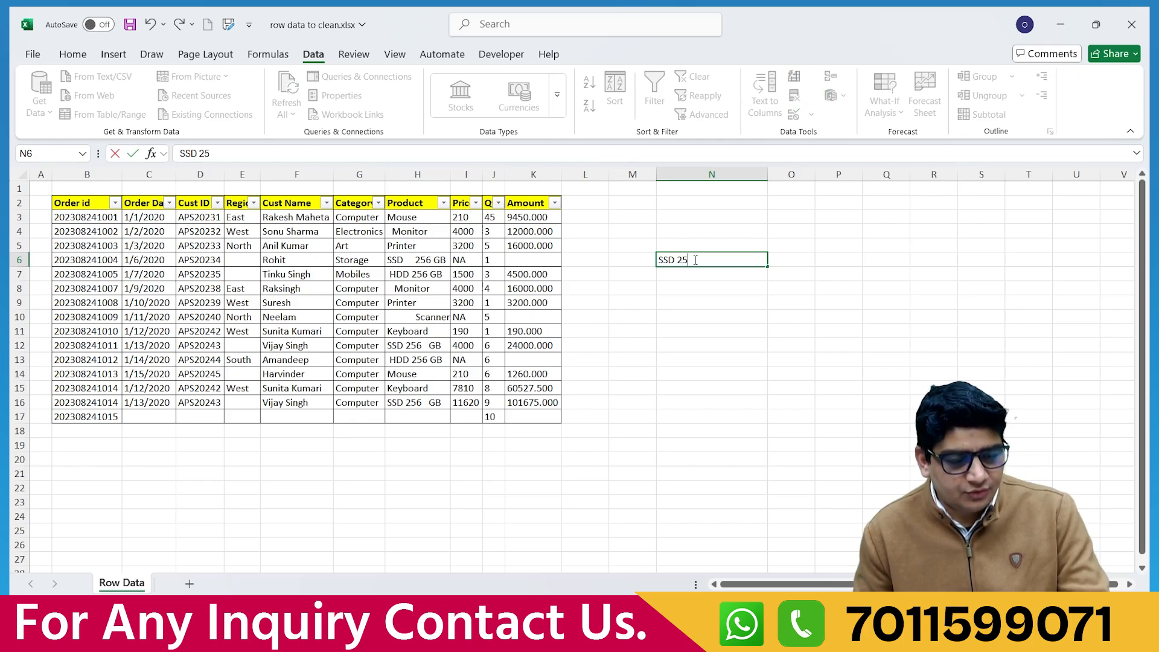
type("6 GB")
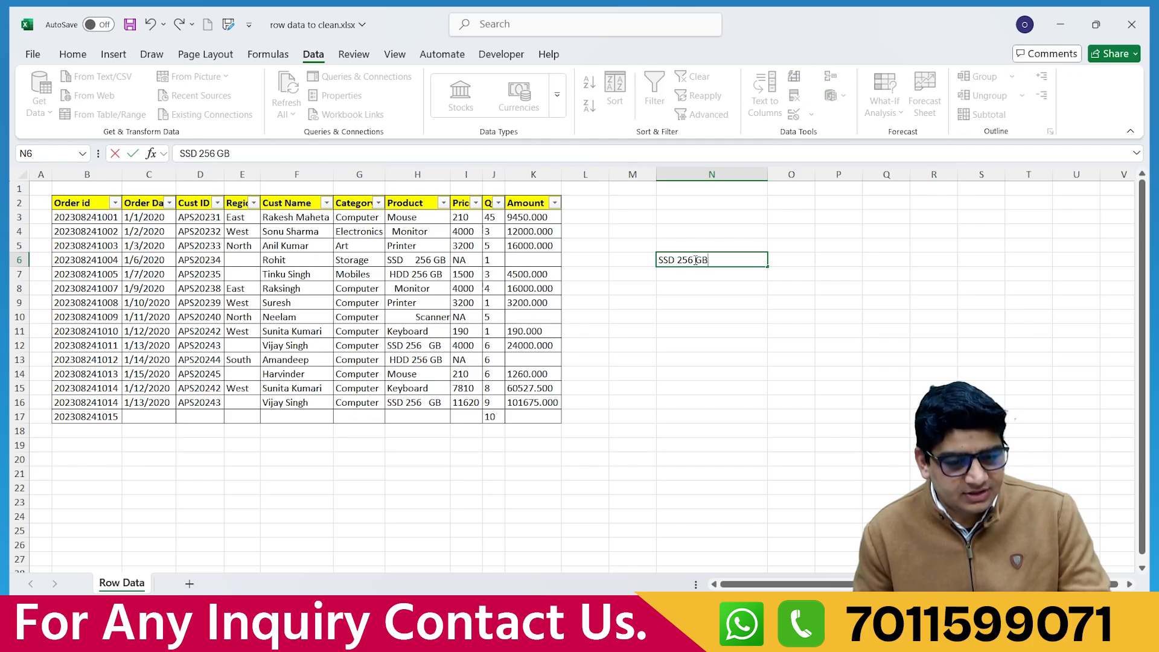
key("Return")
left_click(698, 260)
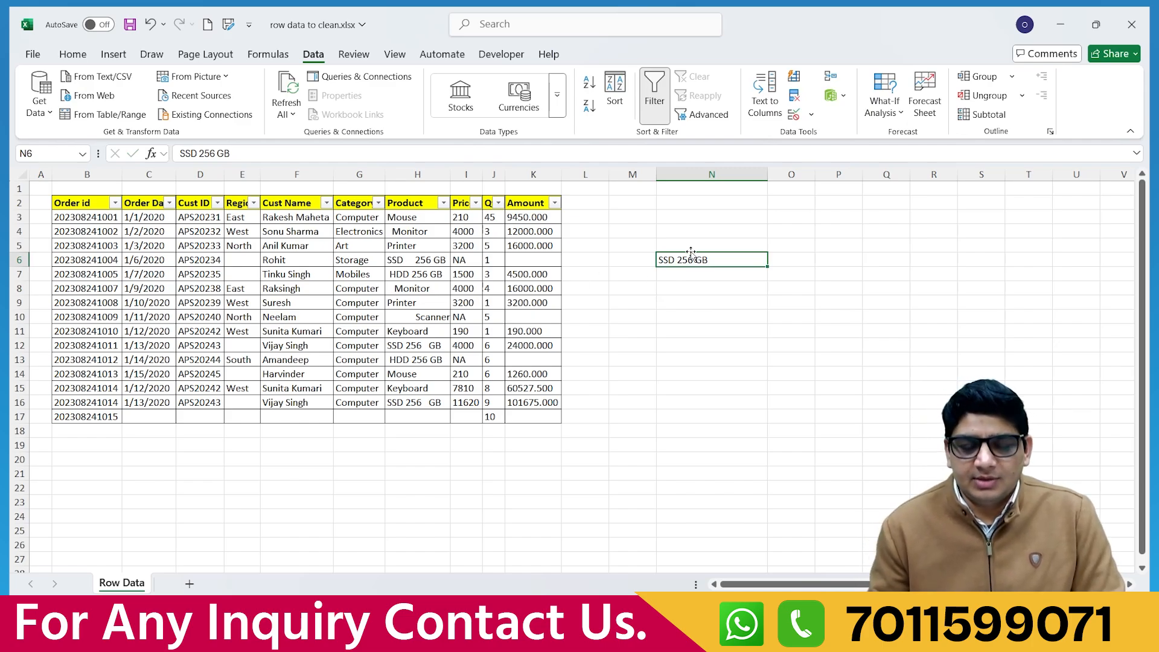
- Insert a new column before the Price column and copy the Product header into its header cell I2
left_click(471, 173)
right_click(472, 175)
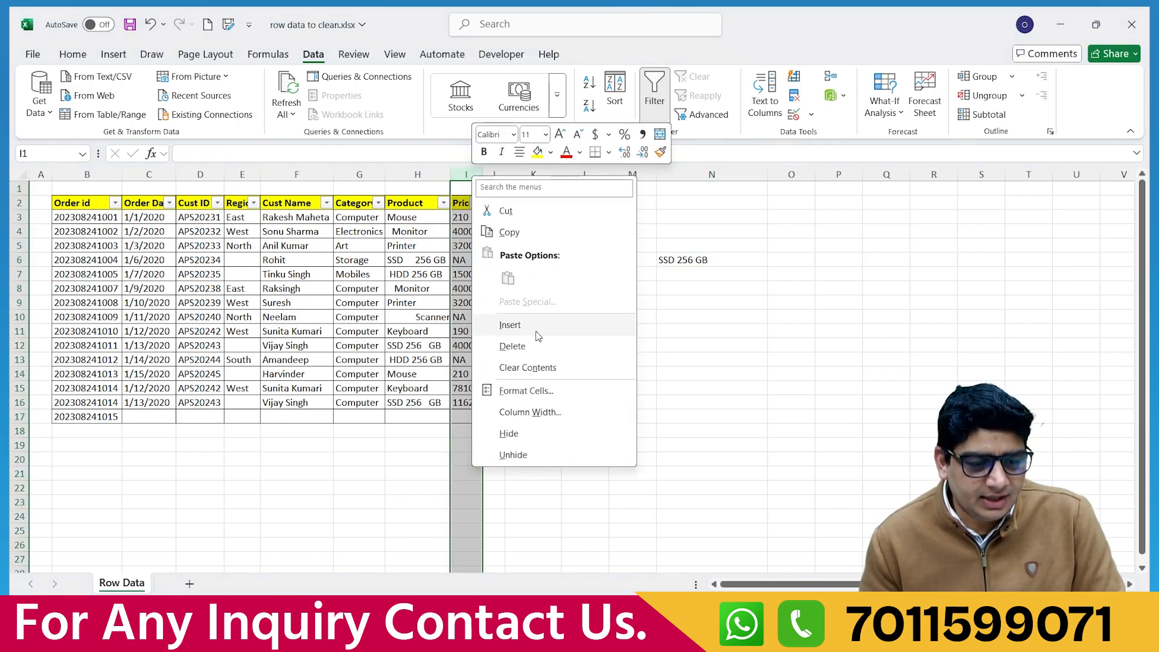
left_click(533, 328)
left_click(477, 203)
left_click(411, 204)
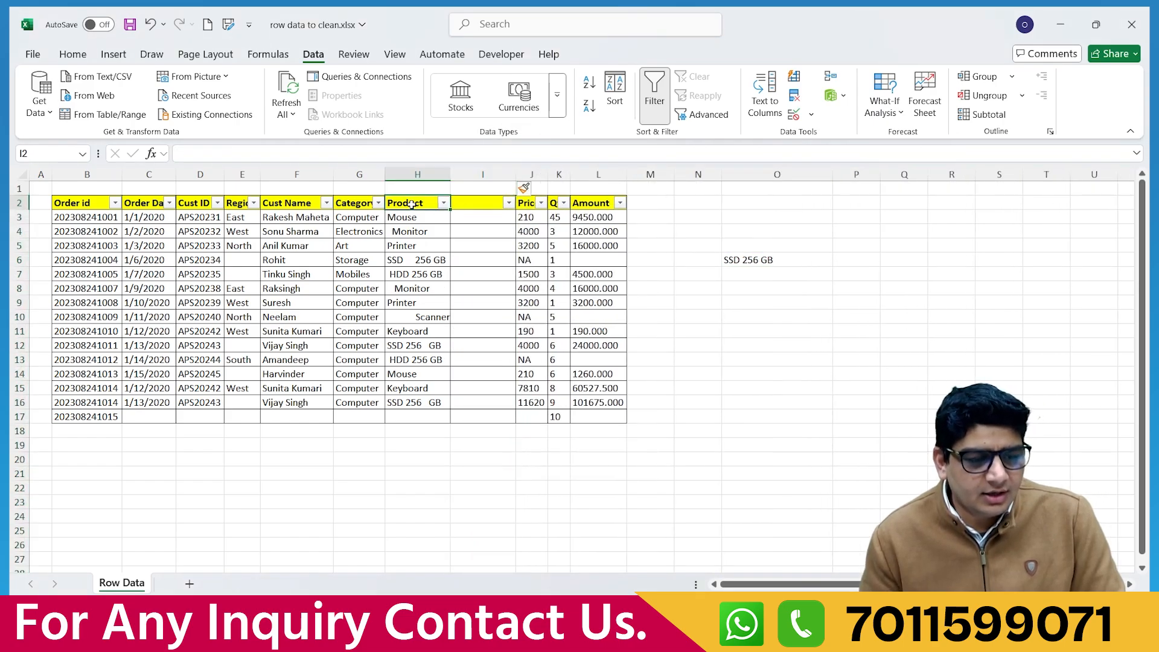
key("ctrl+c")
left_click(465, 203)
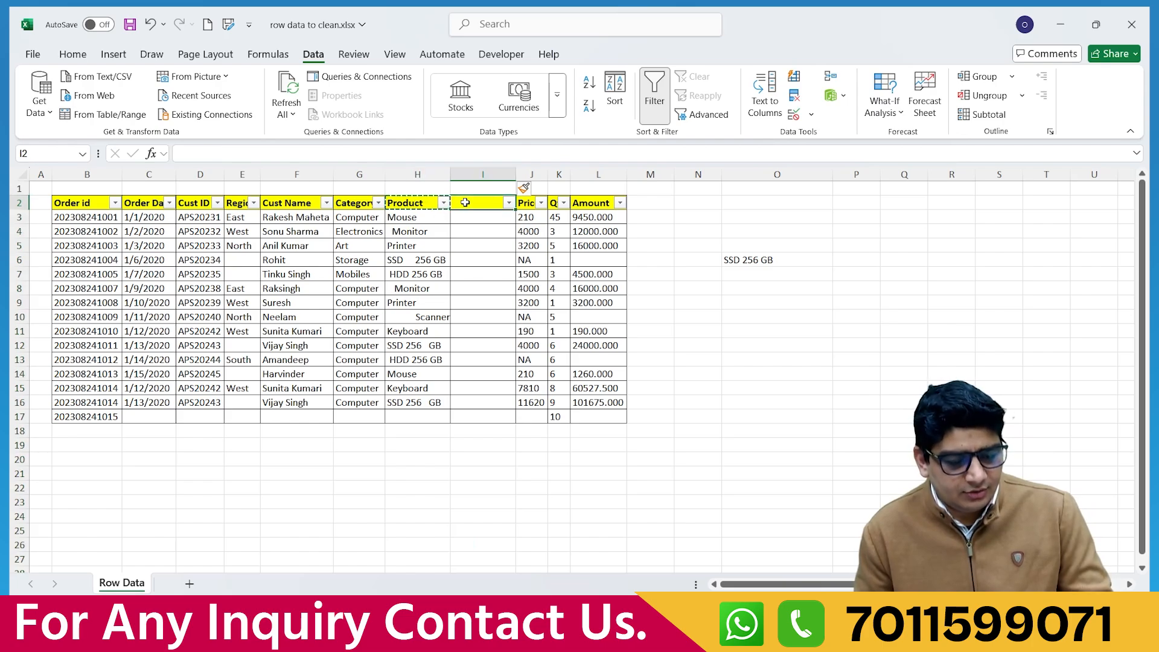
key("ctrl+v")
- Enter the formula =TRIM(H3) in cell I3 to remove the extra spaces from the first product
left_click(471, 219)
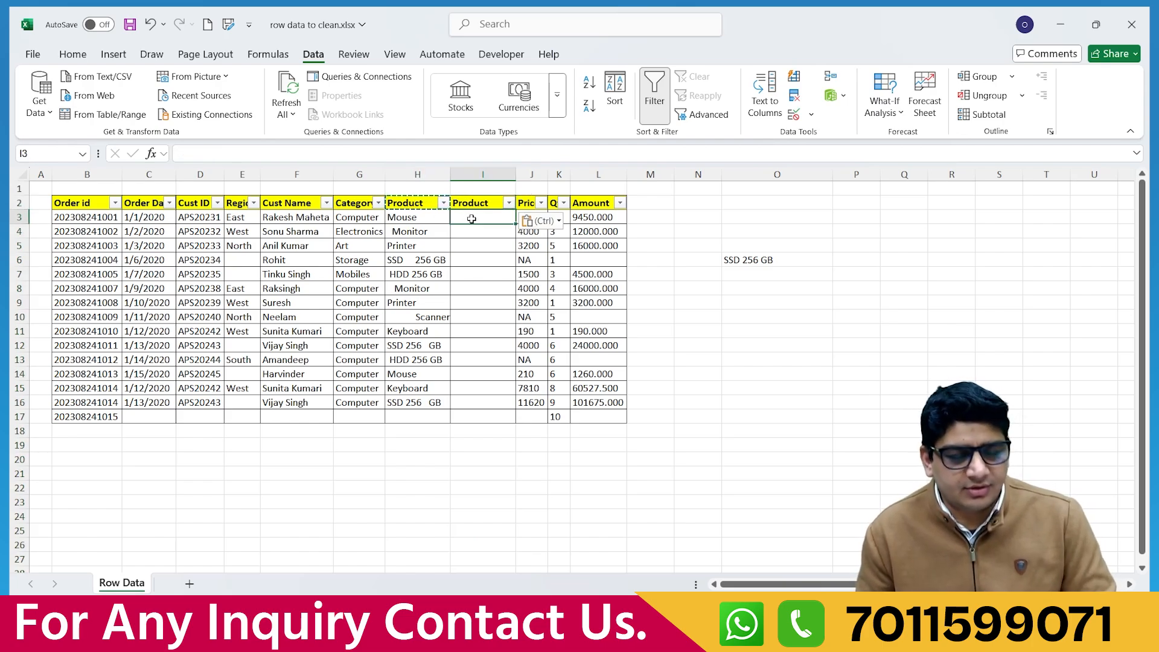
type("=t")
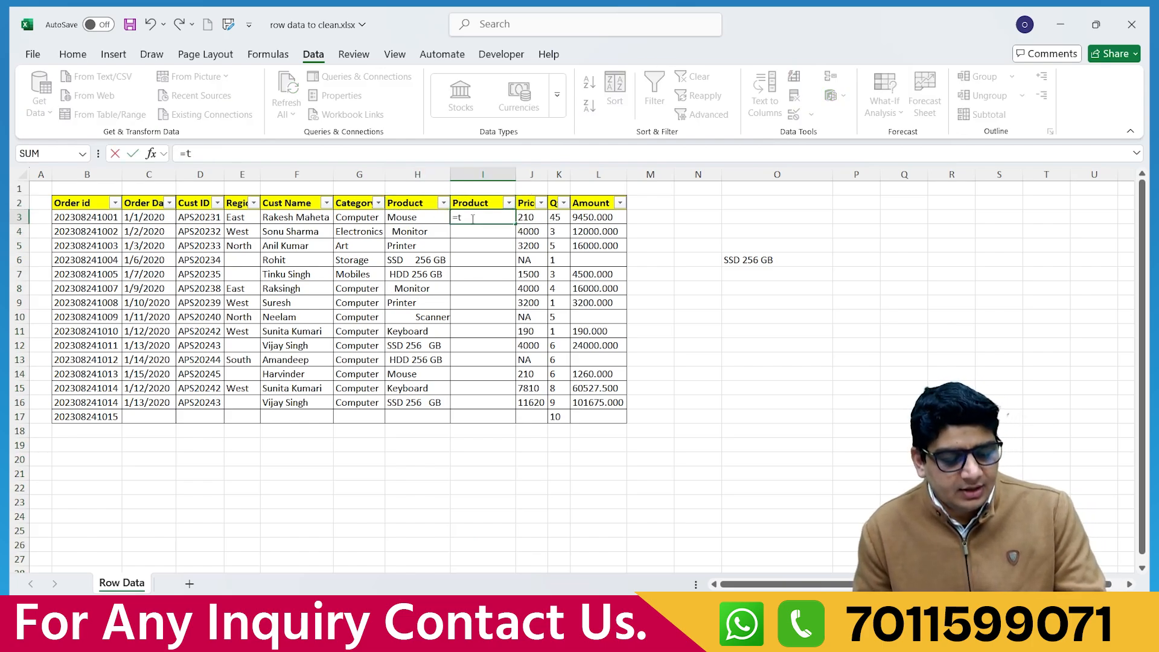
type("ri")
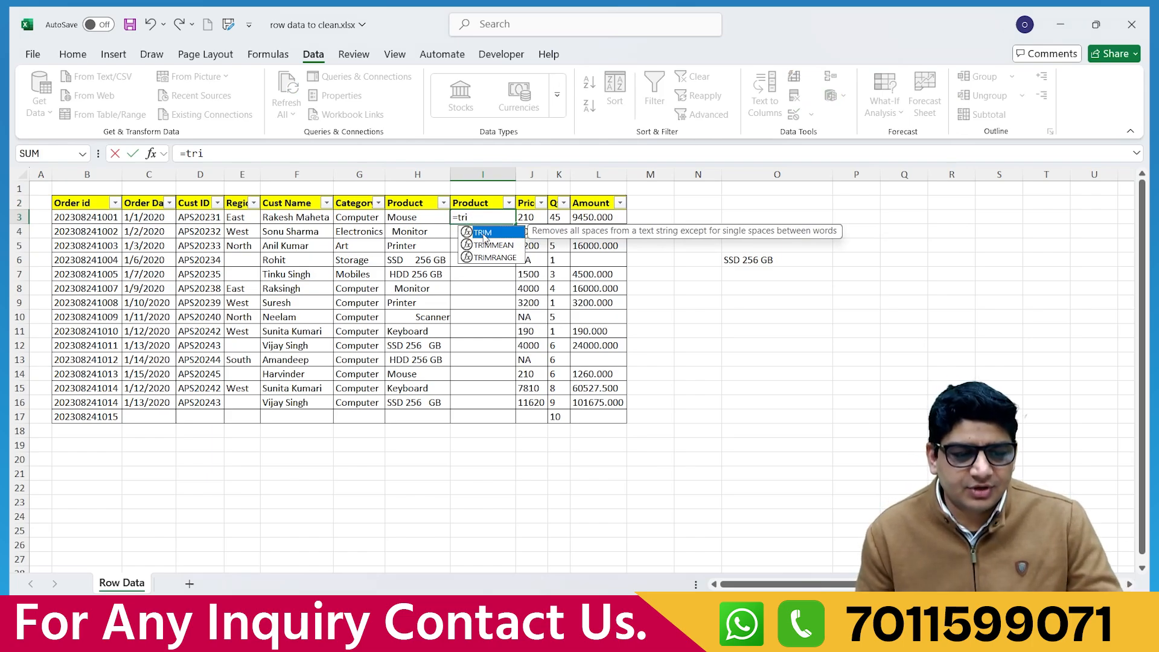
double_click(484, 232)
left_click(416, 217)
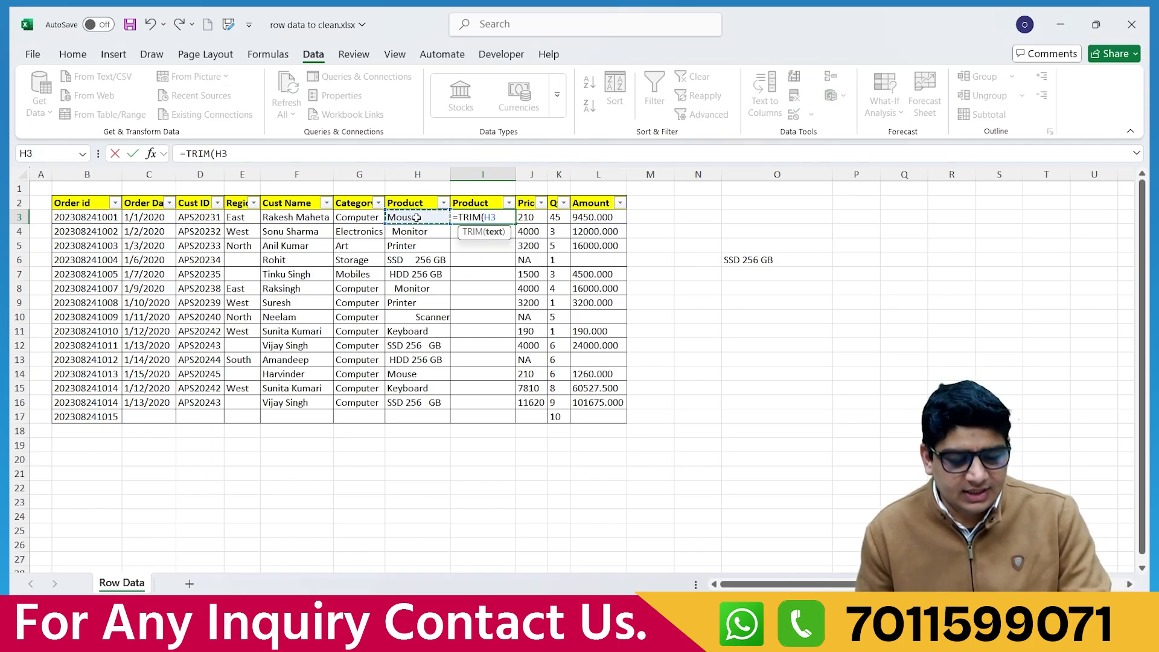
type(")")
key("Return")
- Fill the TRIM formula from I3 down to I16 for the remaining products
left_click(484, 217)
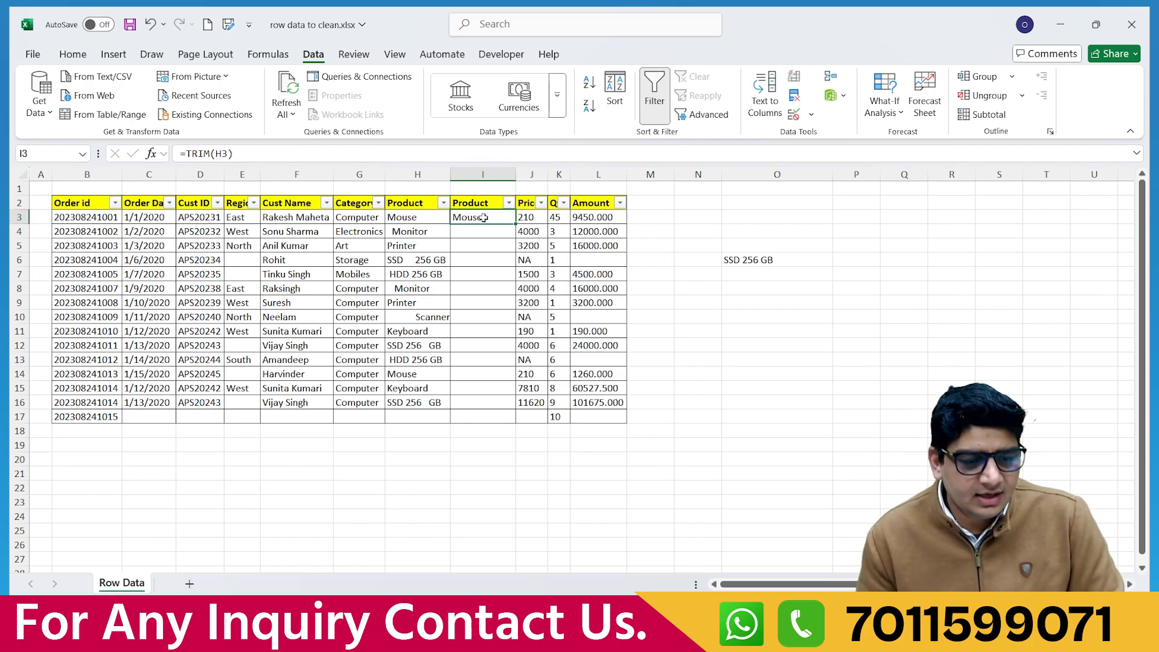
left_click_drag(516, 225, 531, 411)
left_click(477, 289)
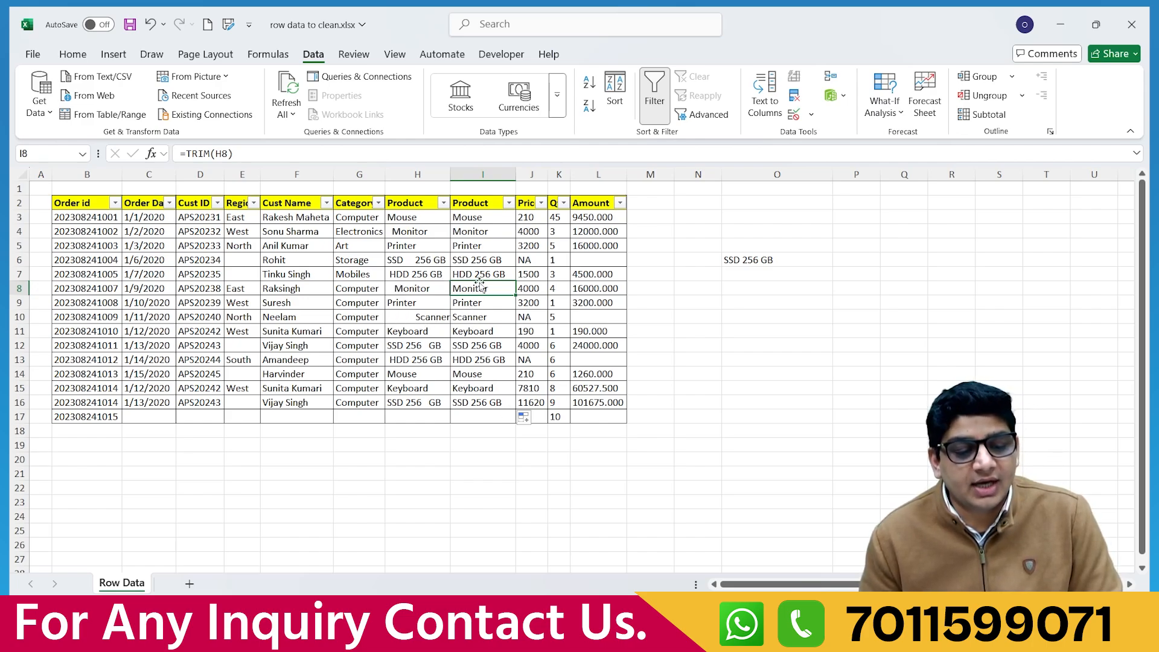
- Replace the TRIM formulas in I3:I16 with their plain values using Paste Special Values
left_click(417, 174)
left_click(479, 220)
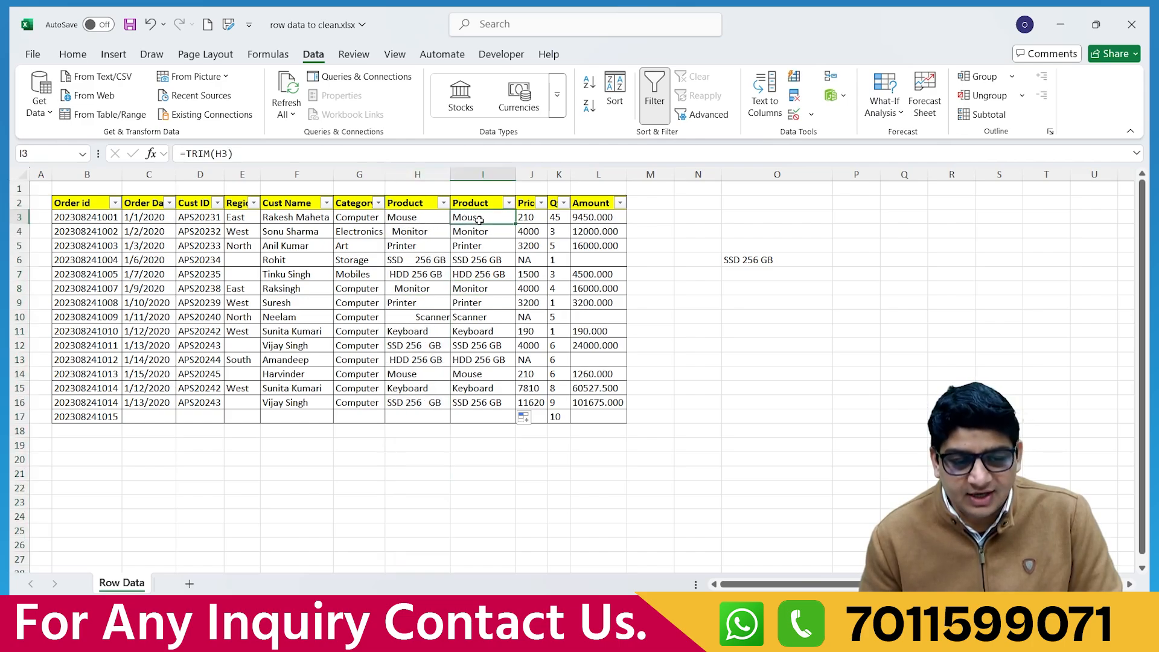
left_click_drag(480, 220, 482, 402)
key("ctrl+c")
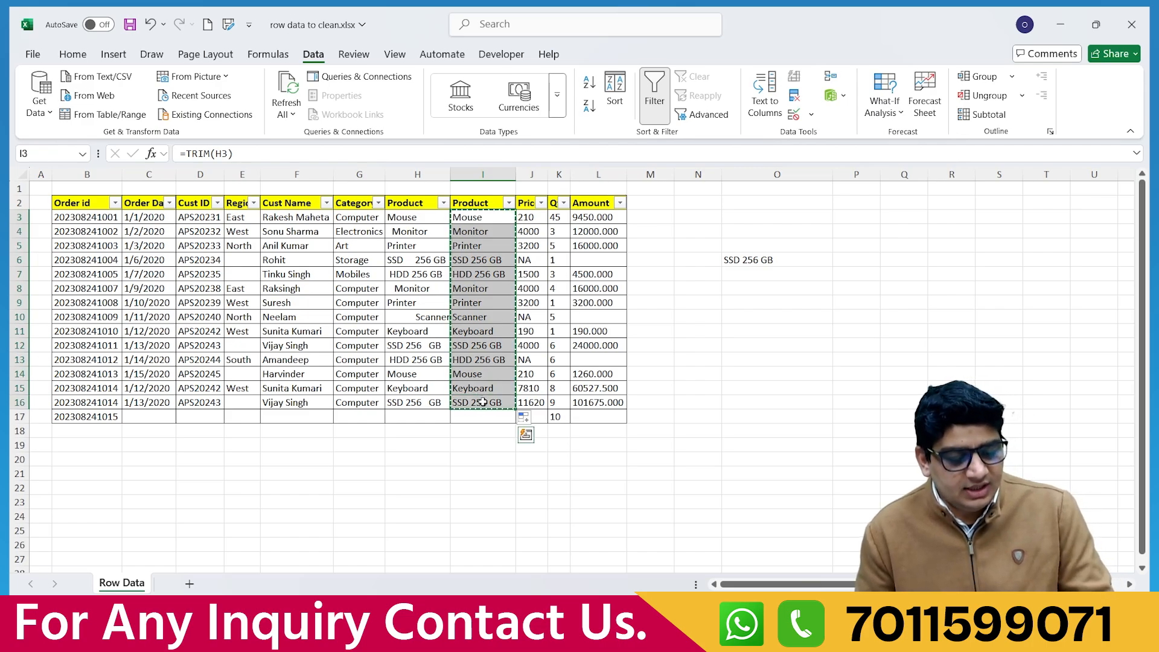
left_click(523, 416)
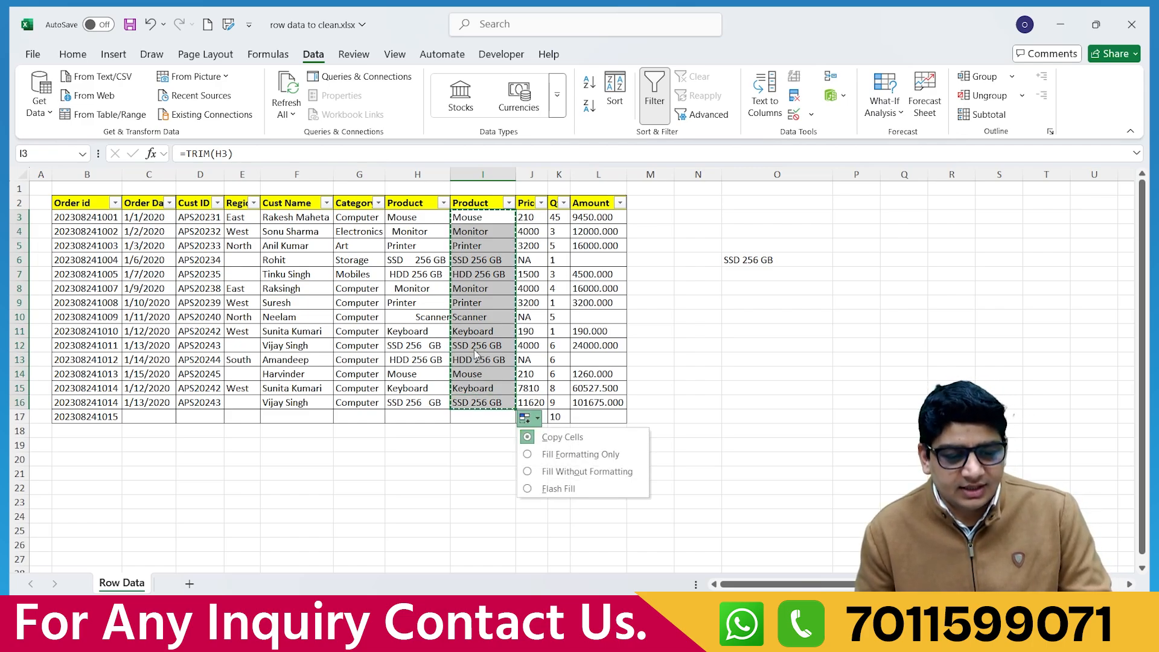
right_click(469, 330)
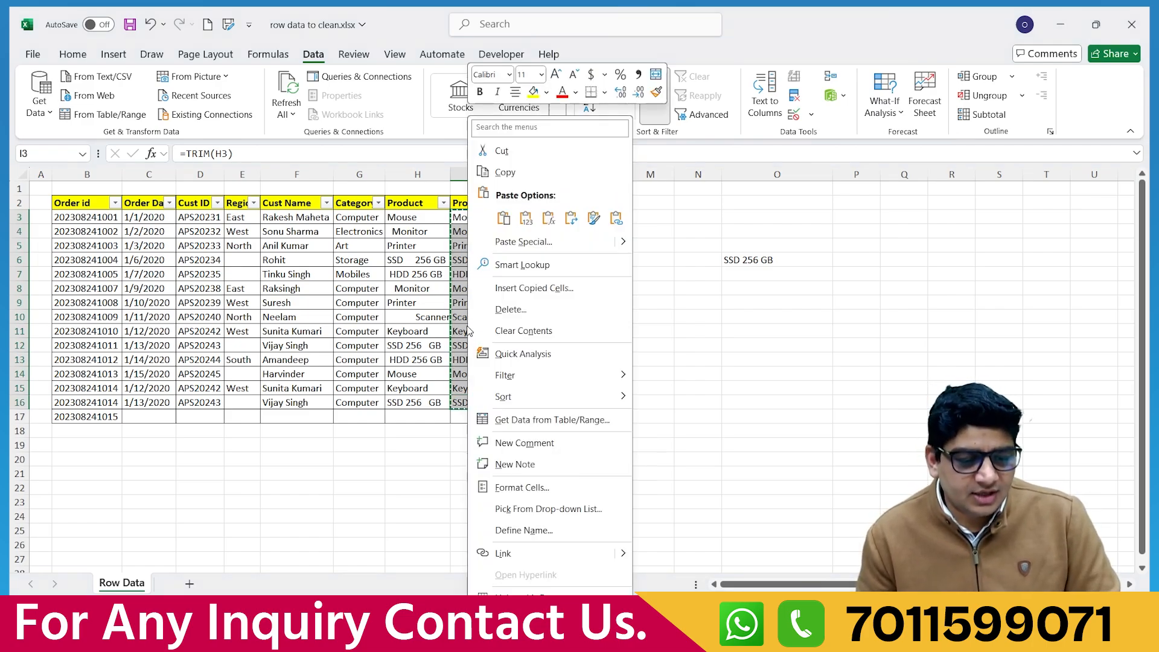
left_click(523, 241)
left_click(382, 216)
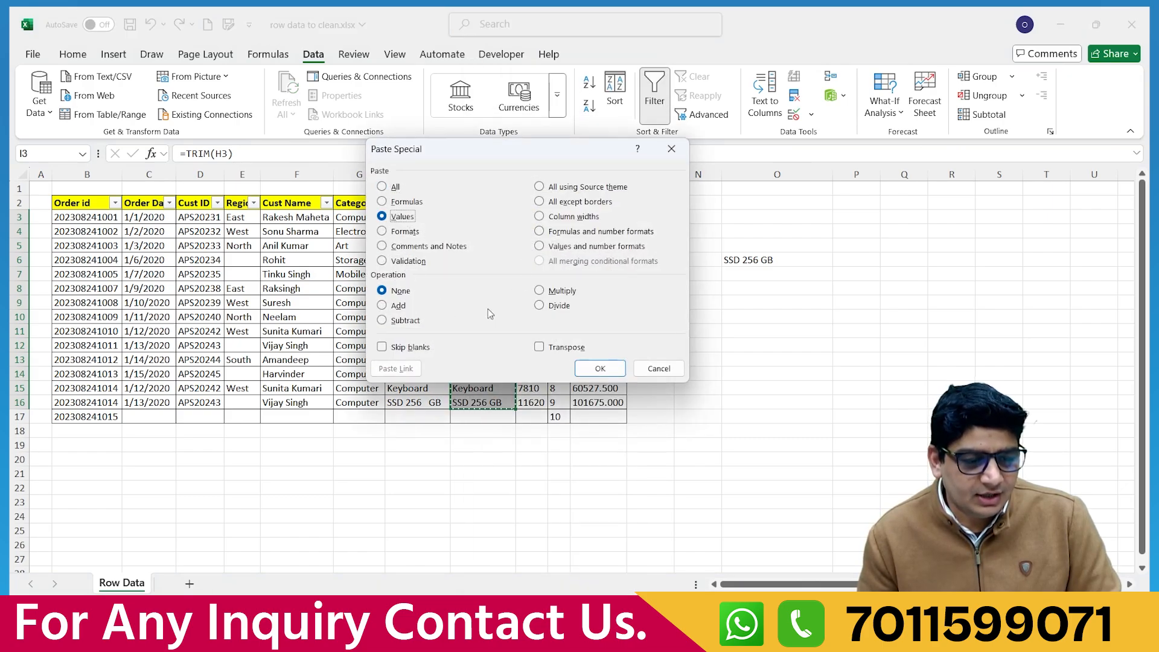
left_click(595, 369)
left_click(476, 260)
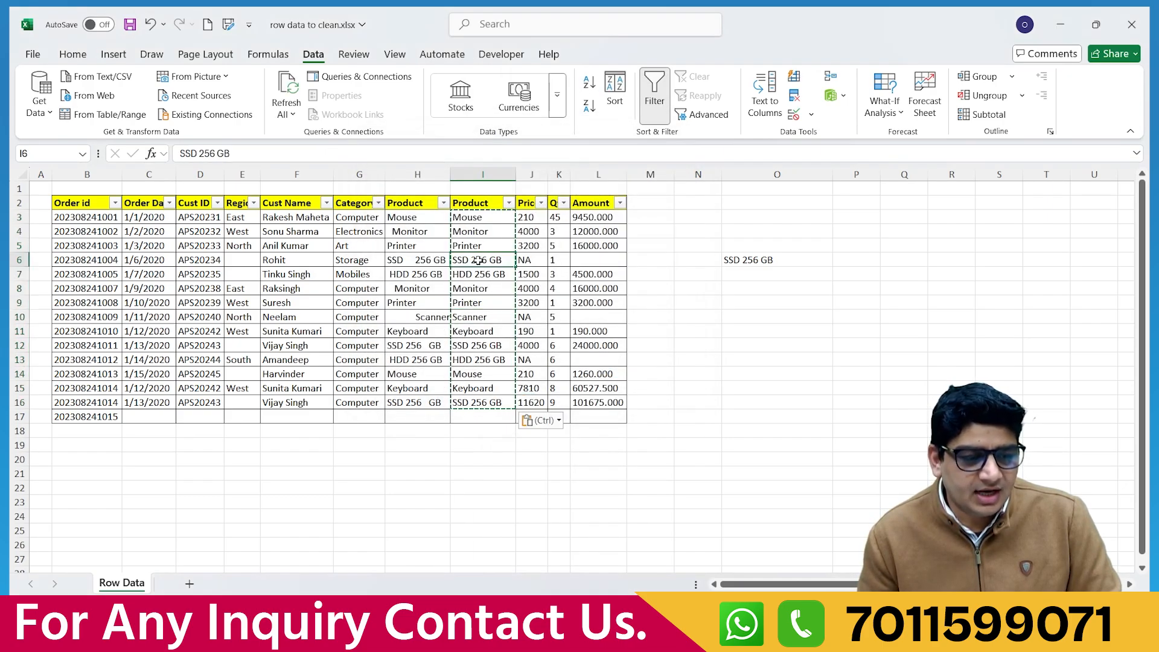
- Delete the original untrimmed Product column H
left_click(410, 174)
right_click(413, 175)
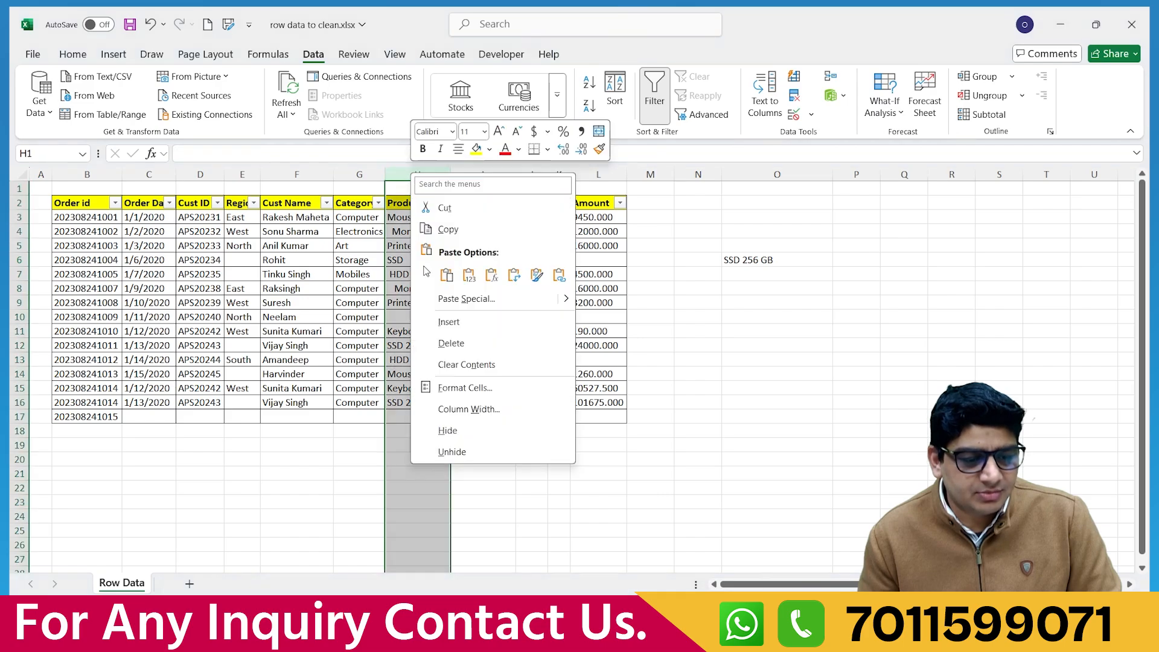
left_click(437, 345)
left_click(492, 490)
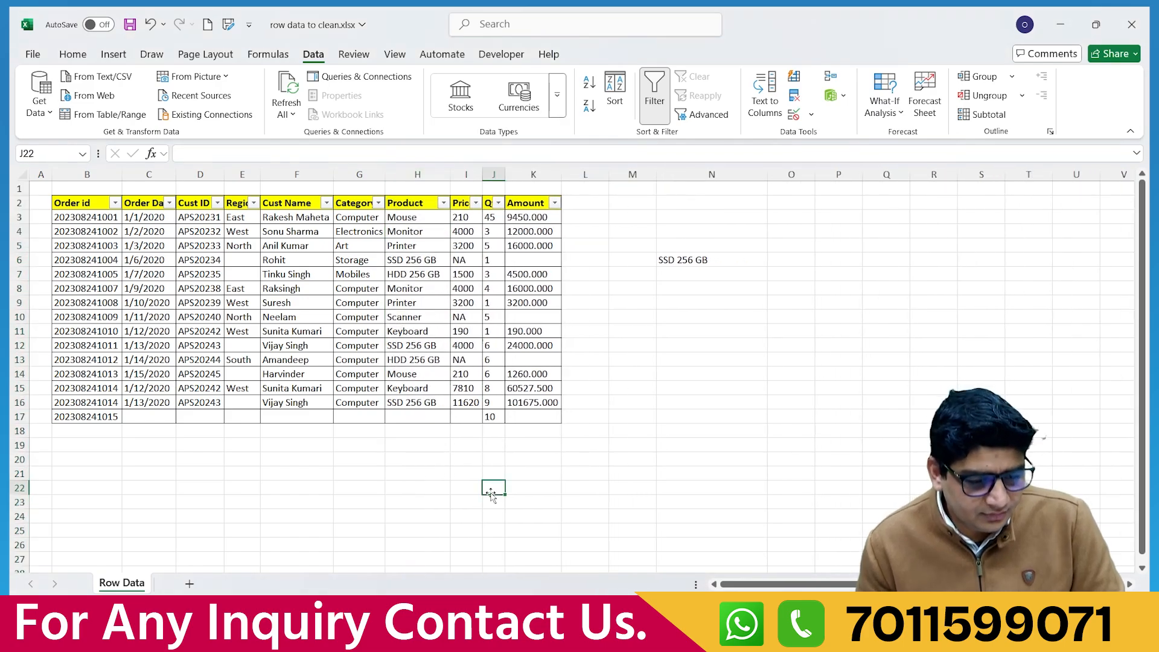
- Enter the sample word Job without extra spaces in cell H20 below the table
left_click(424, 460)
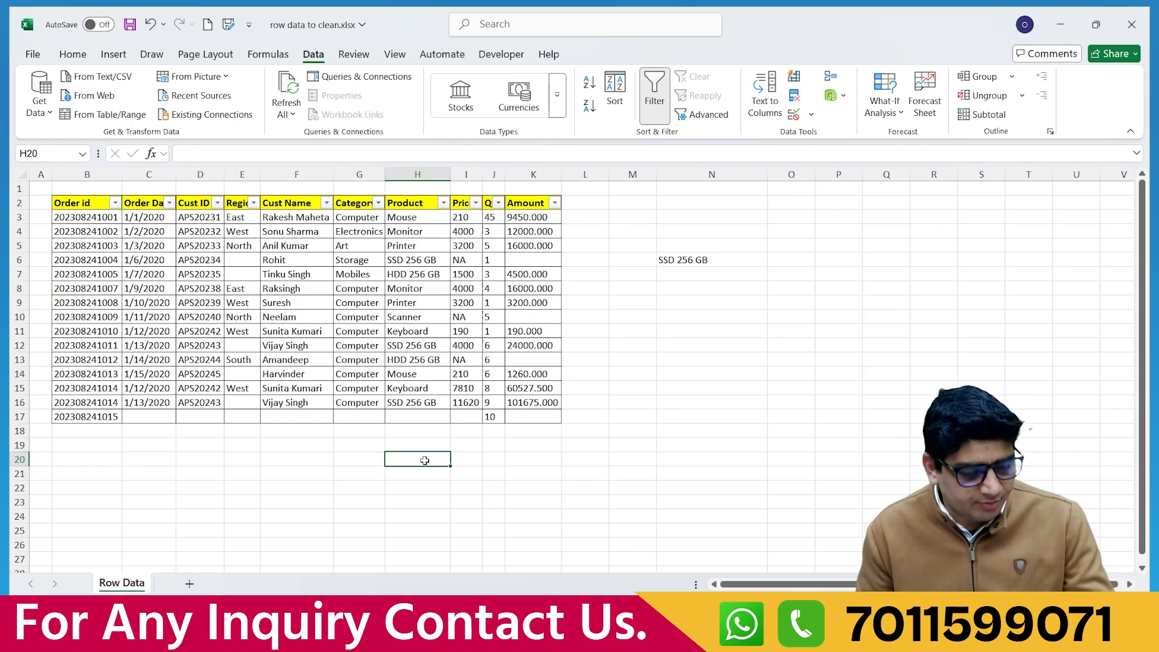
type("J")
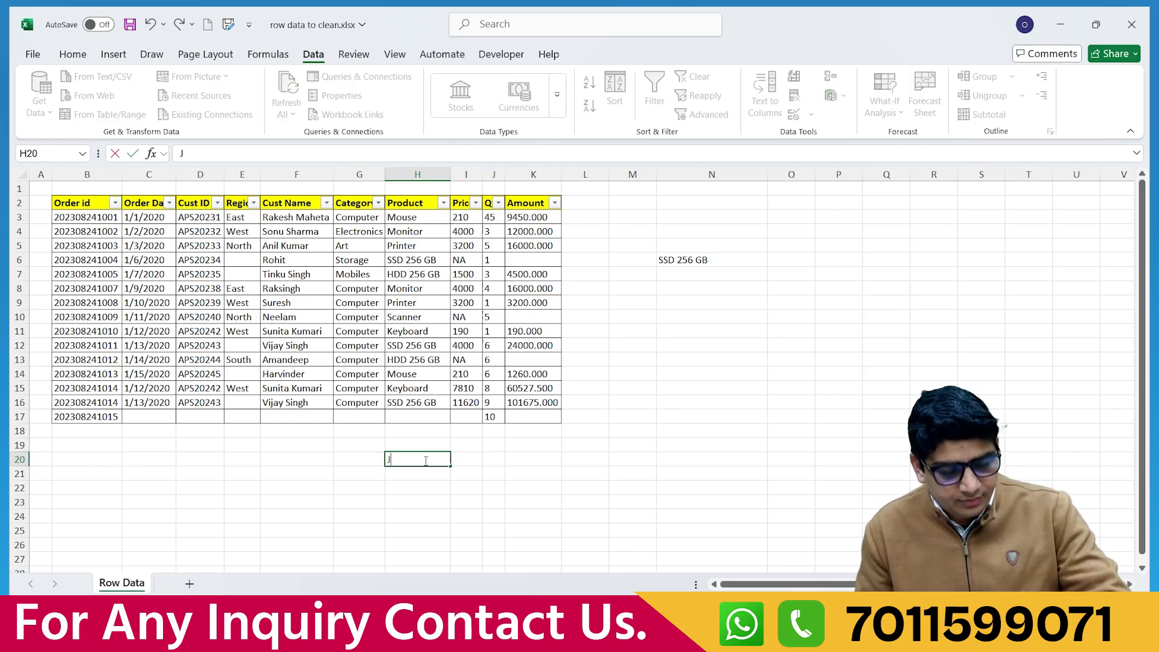
type("ob")
key("Return")
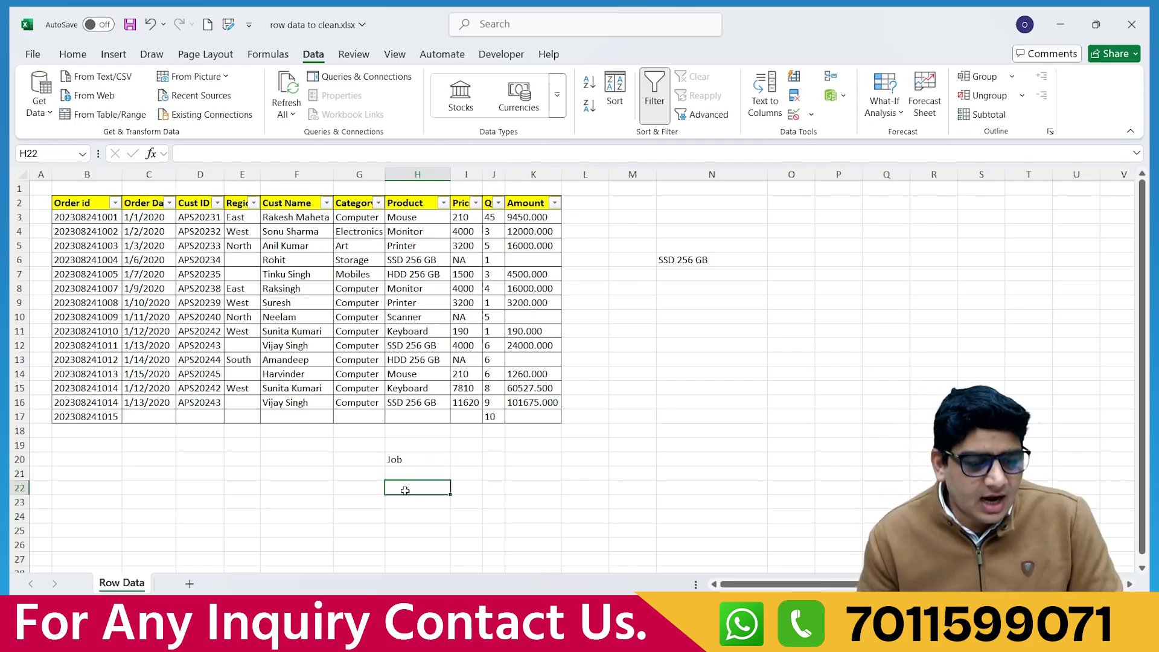
left_click(393, 458)
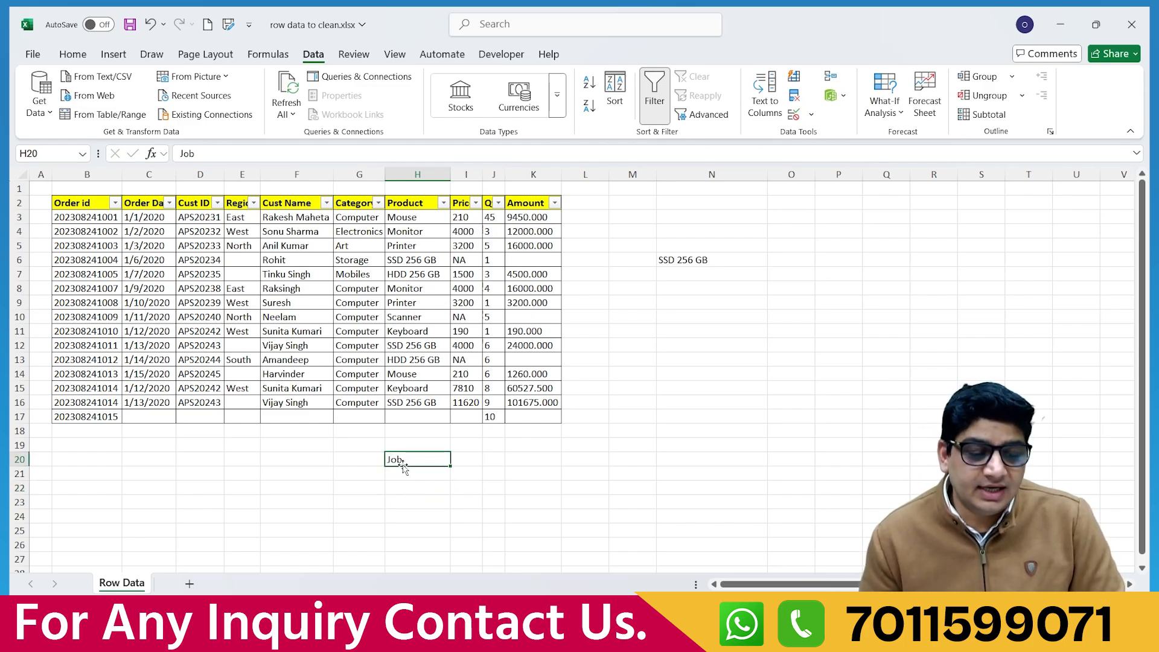
- Count the characters of the sample word in H20 with the formula =LEN(H20) in cell N20
left_click(681, 462)
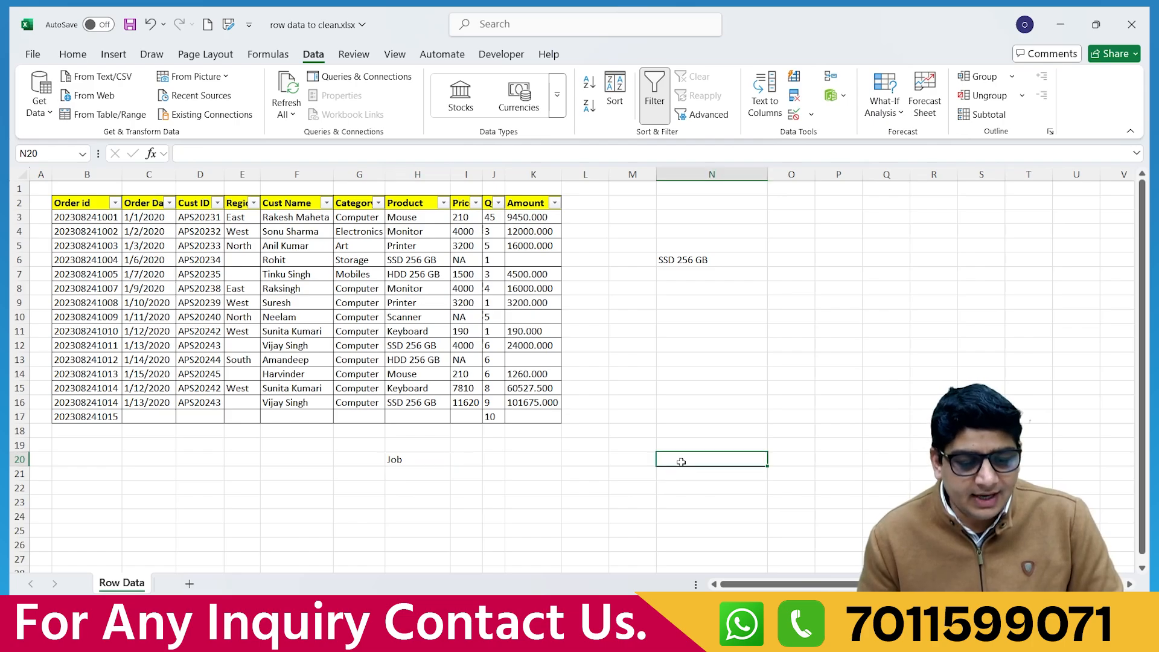
type("=le")
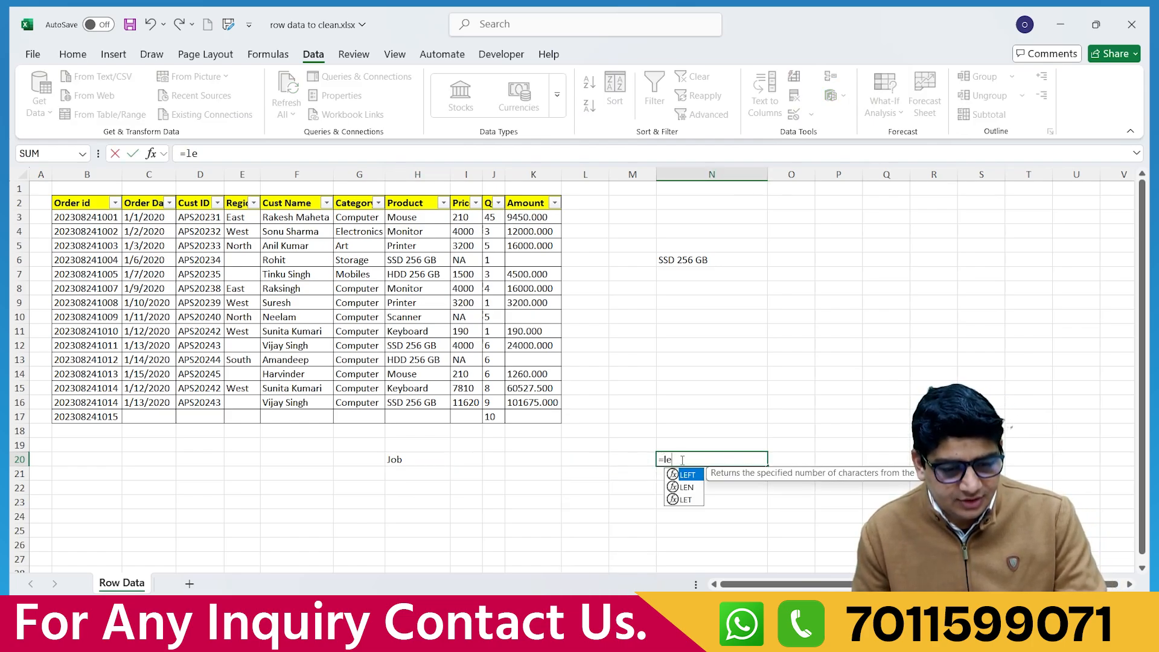
type("n")
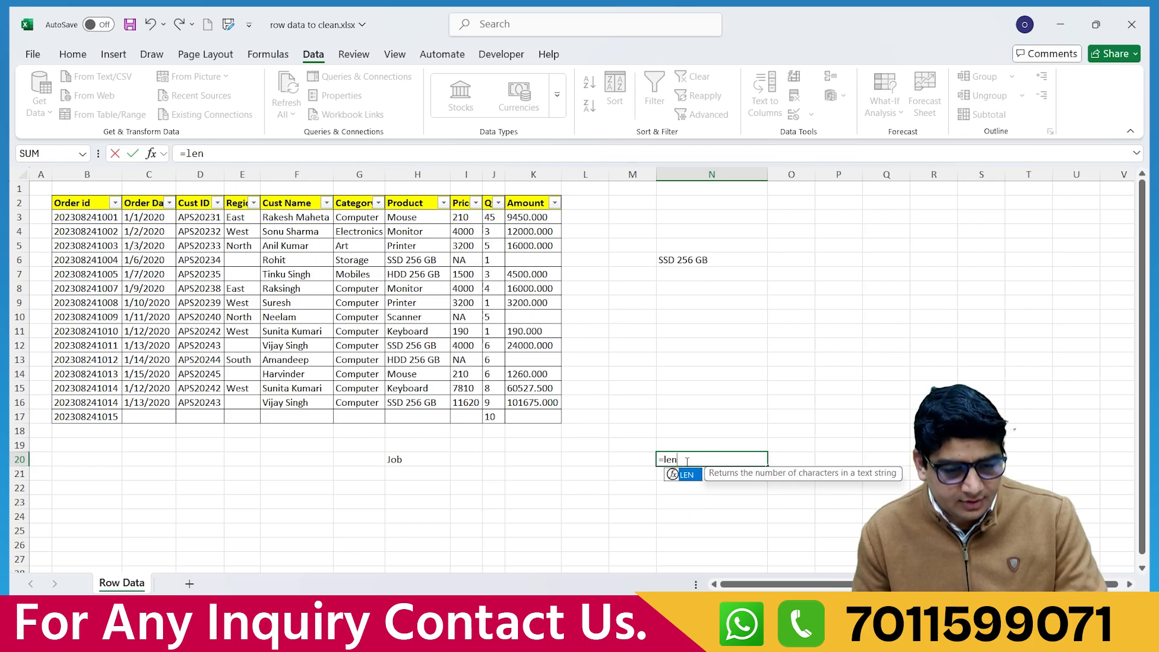
double_click(687, 475)
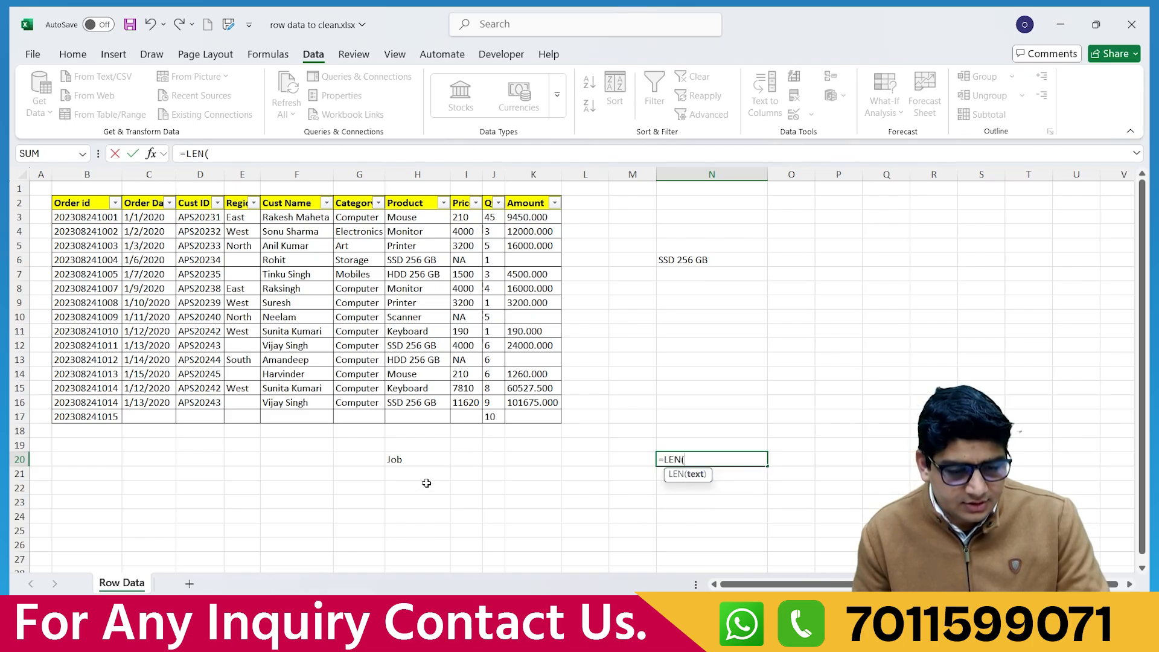
left_click(395, 459)
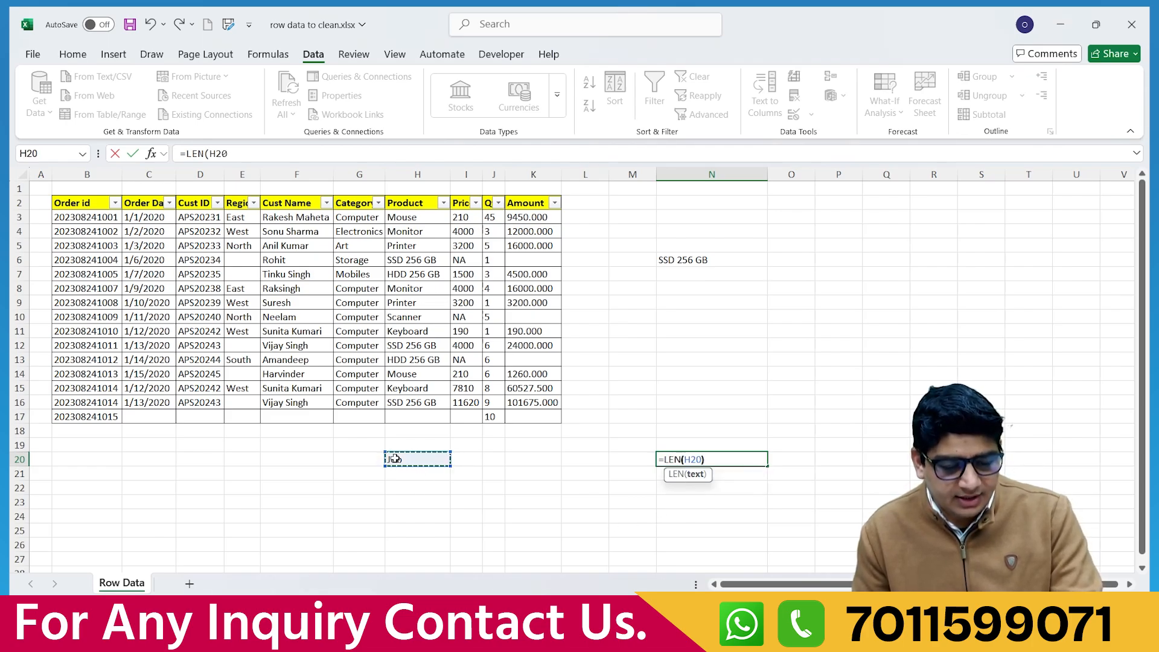
key("Return")
left_click(750, 457)
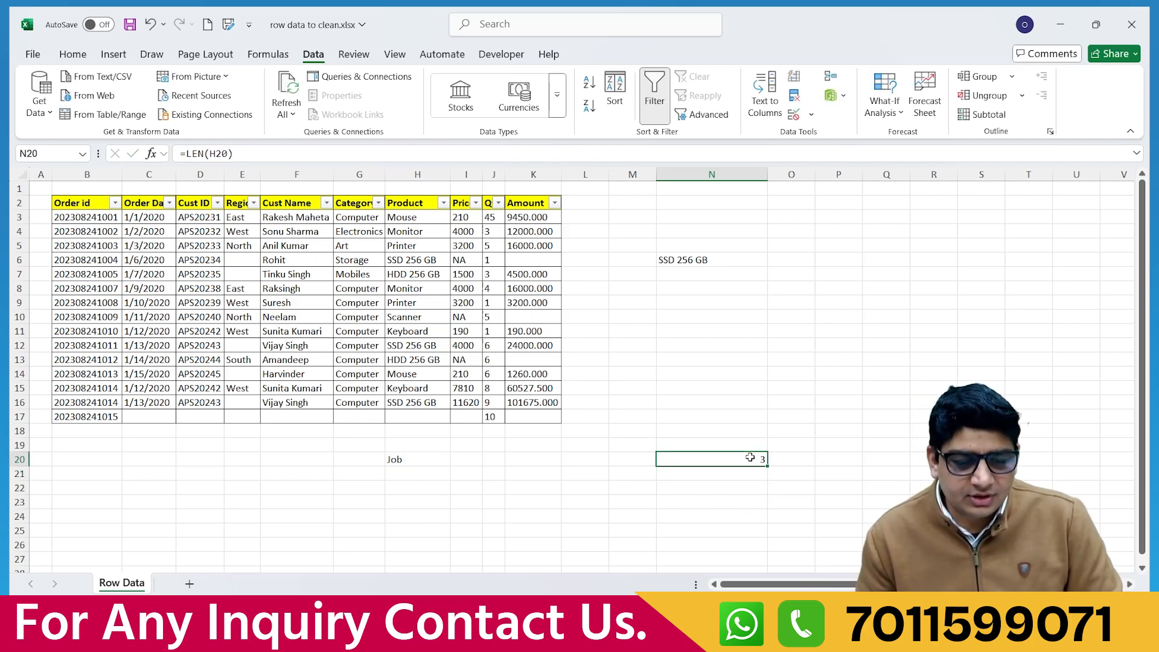
- Enter the sample word Job followed by trailing spaces in cell H22
left_click(411, 461)
left_click(414, 488)
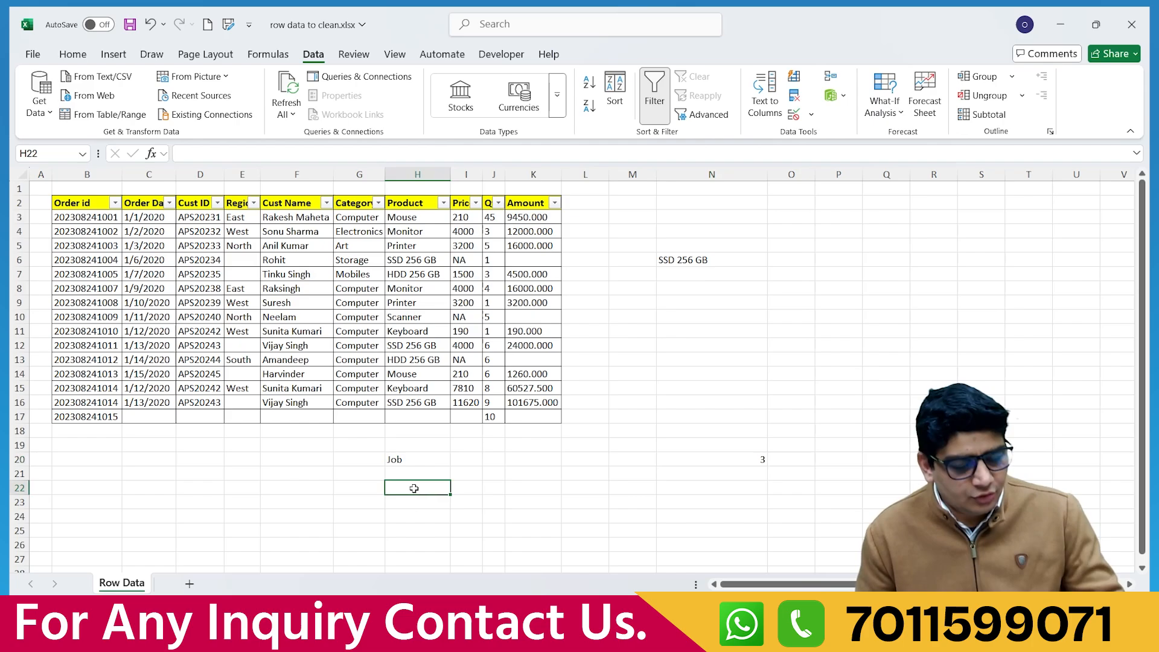
type("Job")
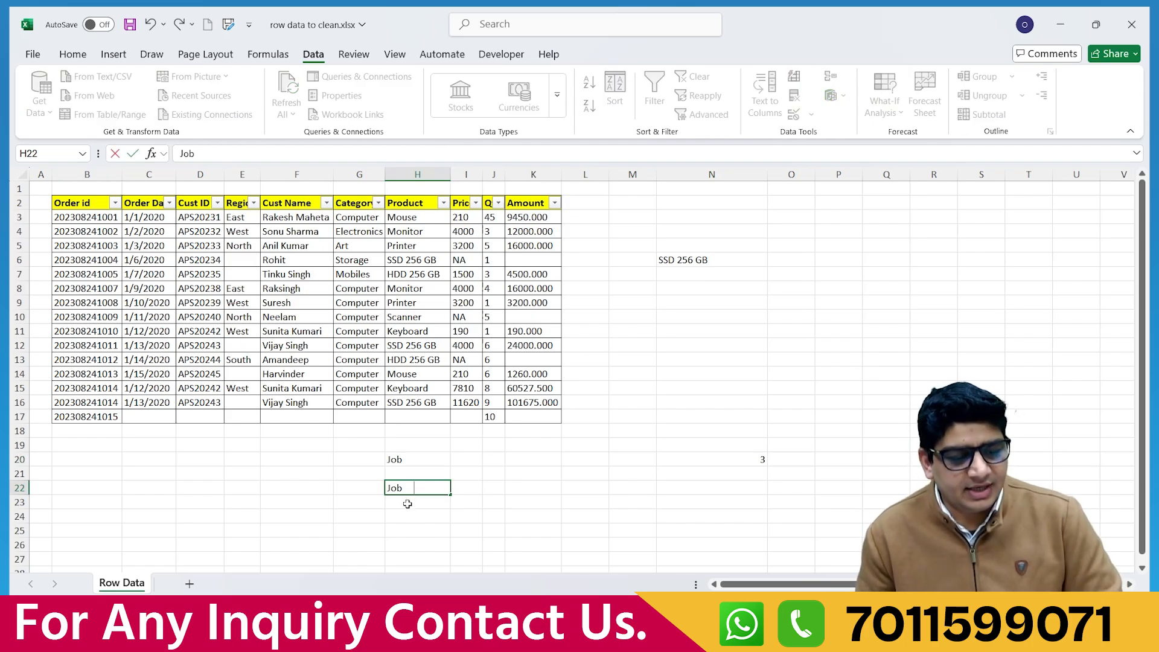
key("Return")
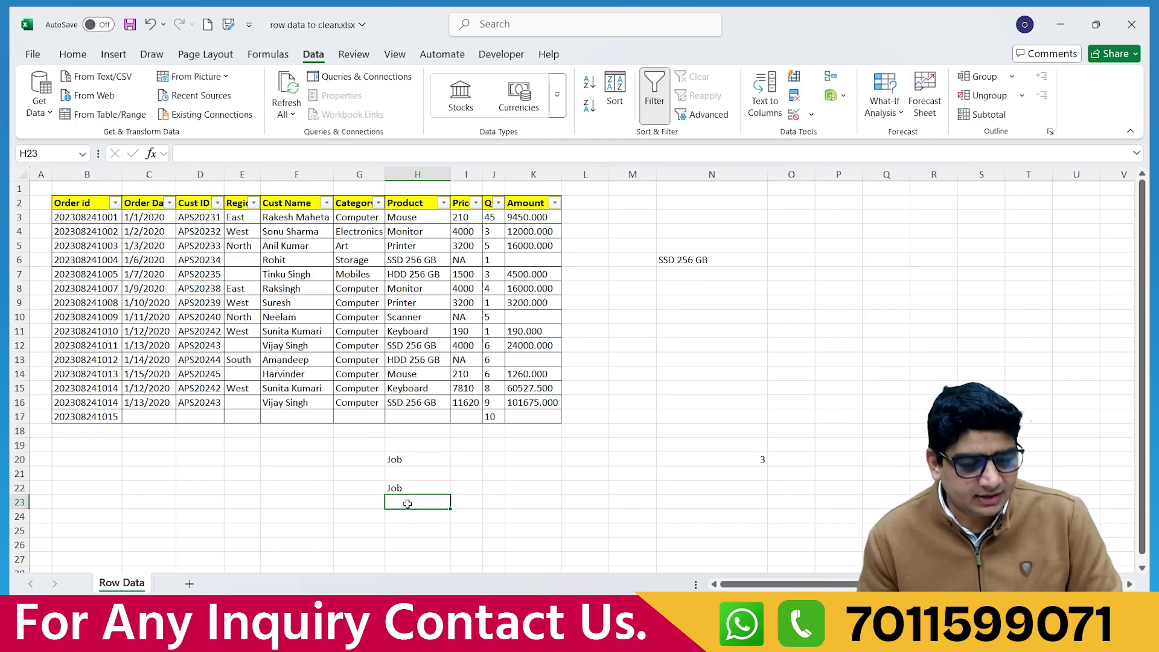
- Count the characters of the space-padded word in H22 with the formula =LEN(H22) in cell N22
left_click(716, 488)
type("=")
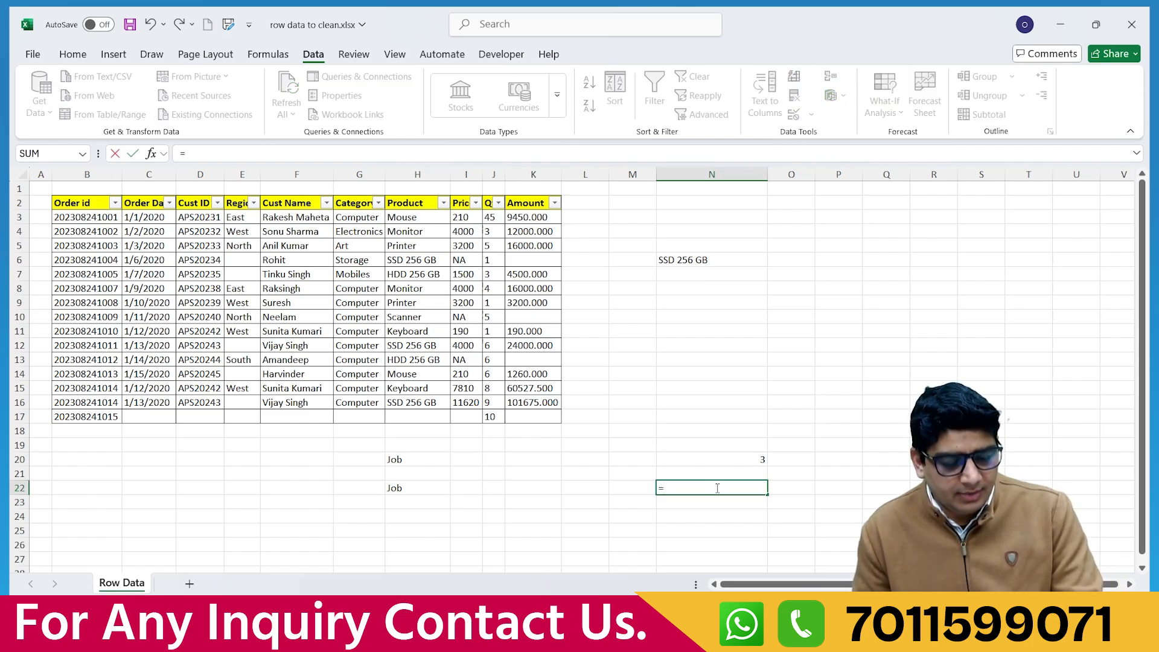
type("len")
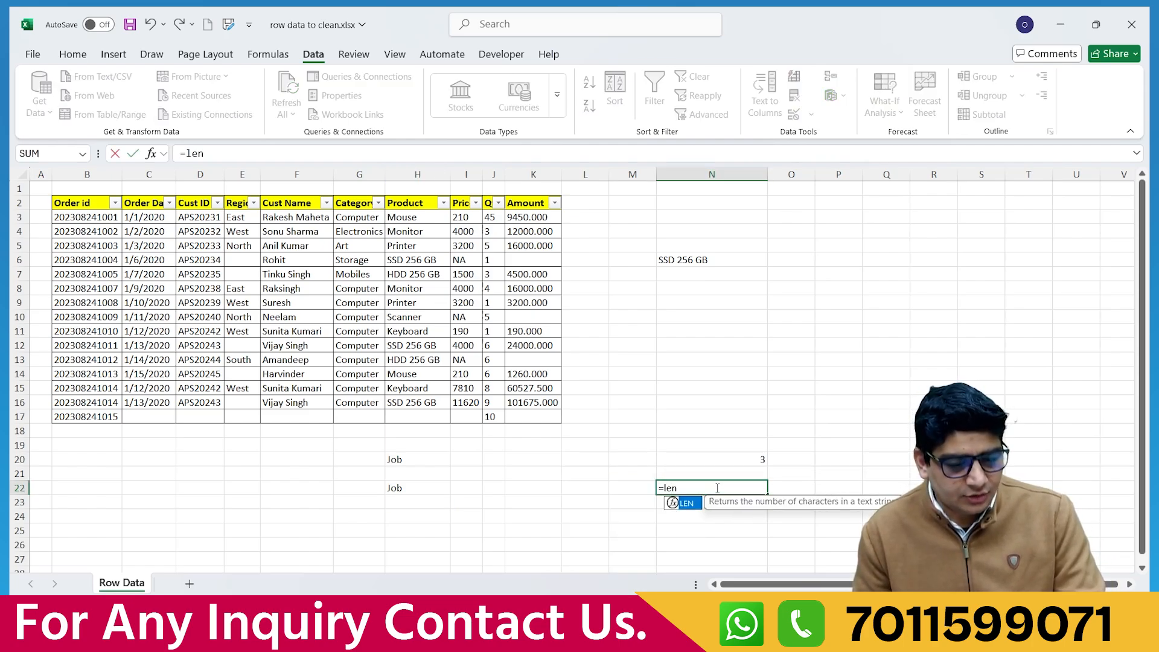
double_click(688, 505)
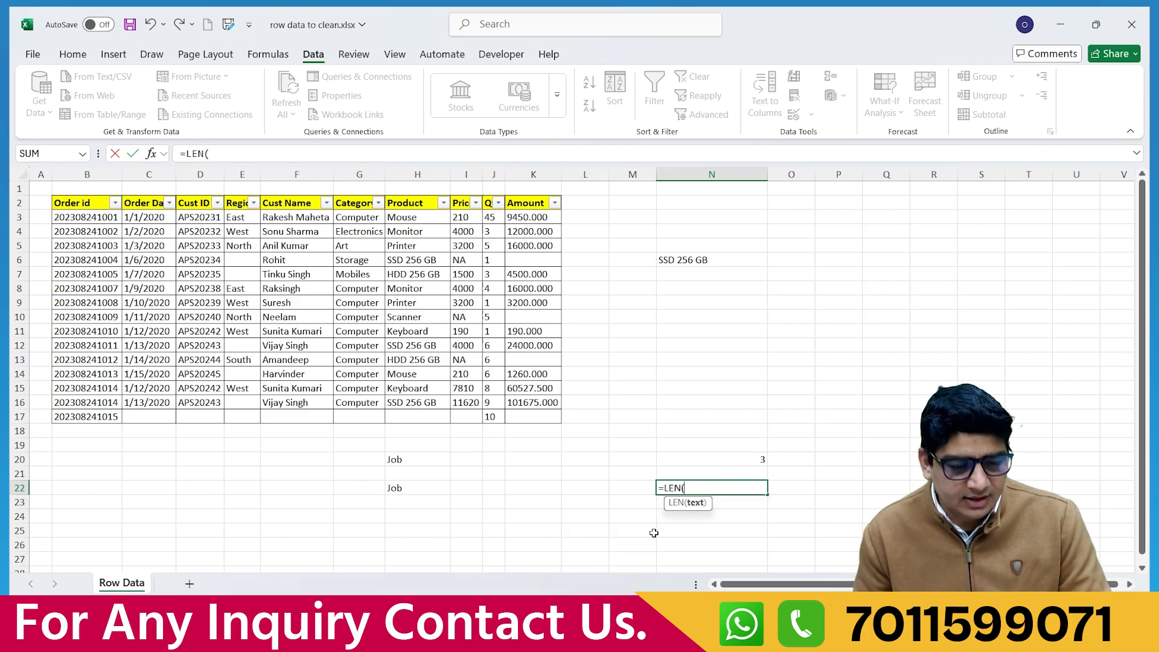
left_click(398, 489)
type(")")
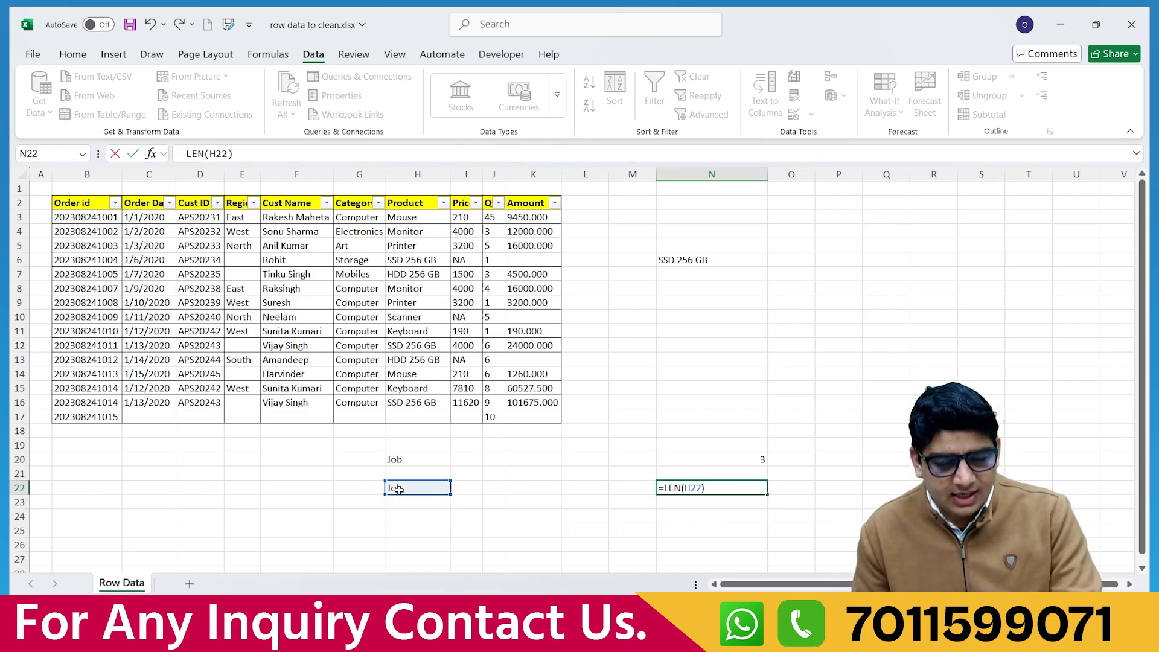
key("Return")
left_click(726, 490)
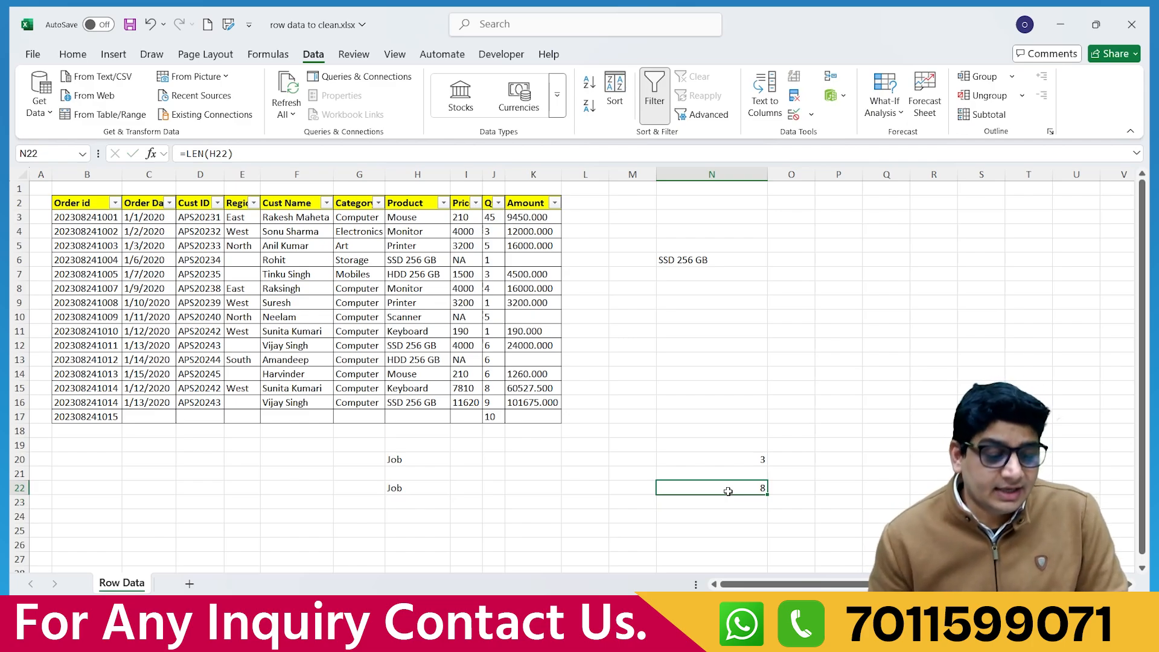
left_click(392, 489)
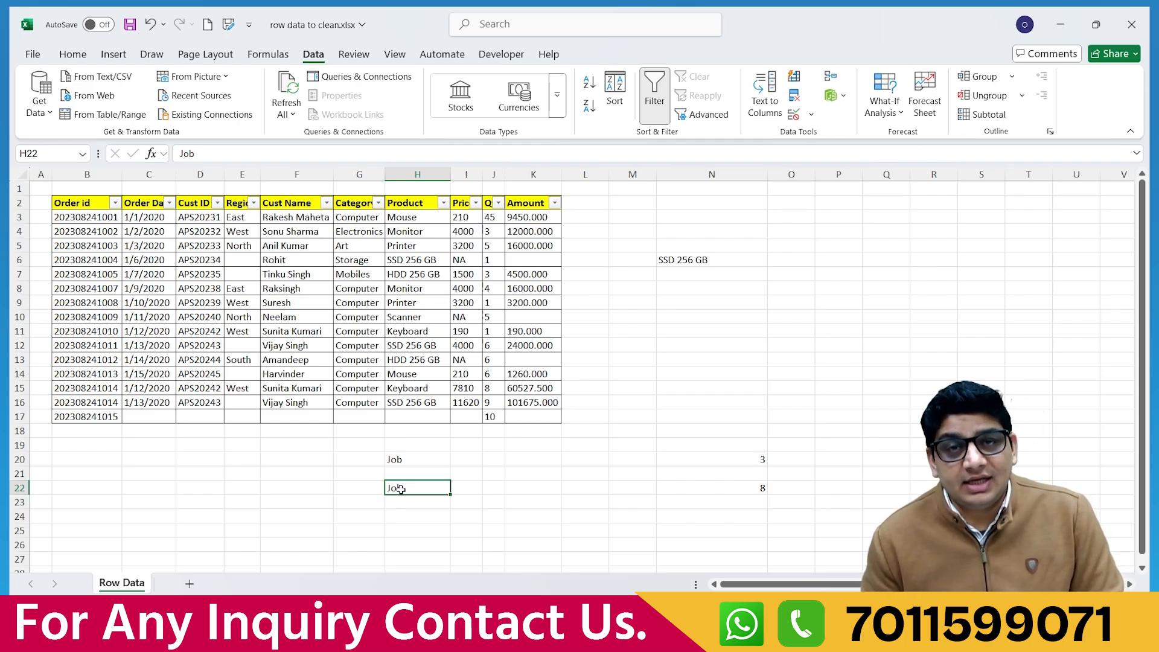
left_click(755, 494)
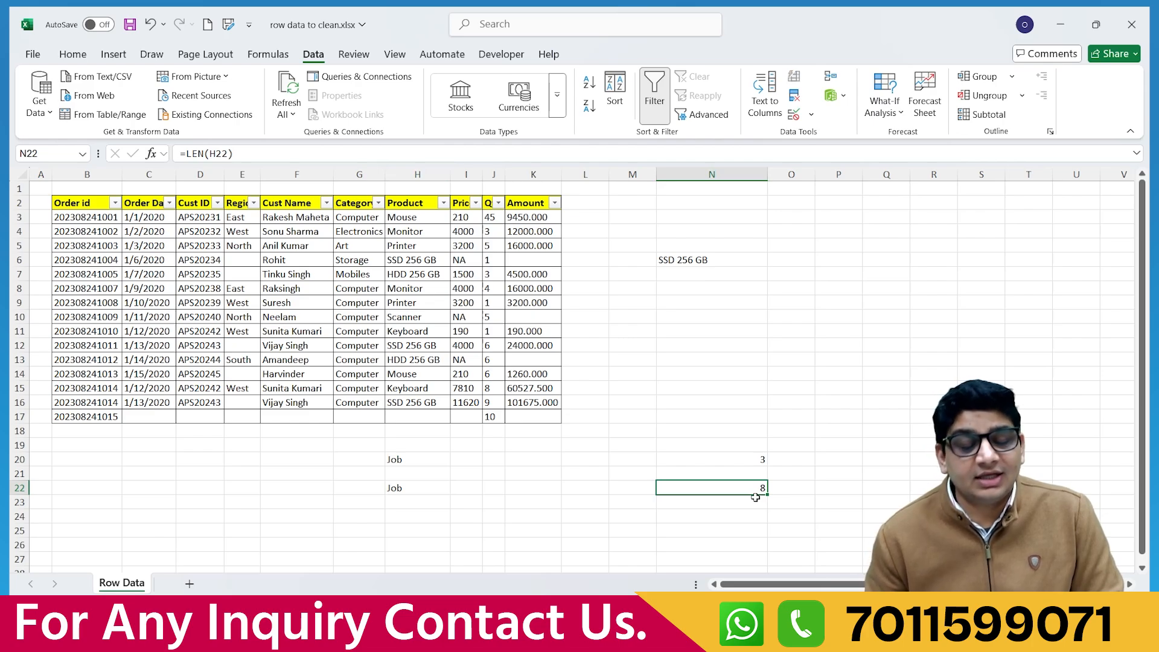
- Add more trailing spaces after Job in H22 and inspect the end of the unpadded word in H20
double_click(403, 487)
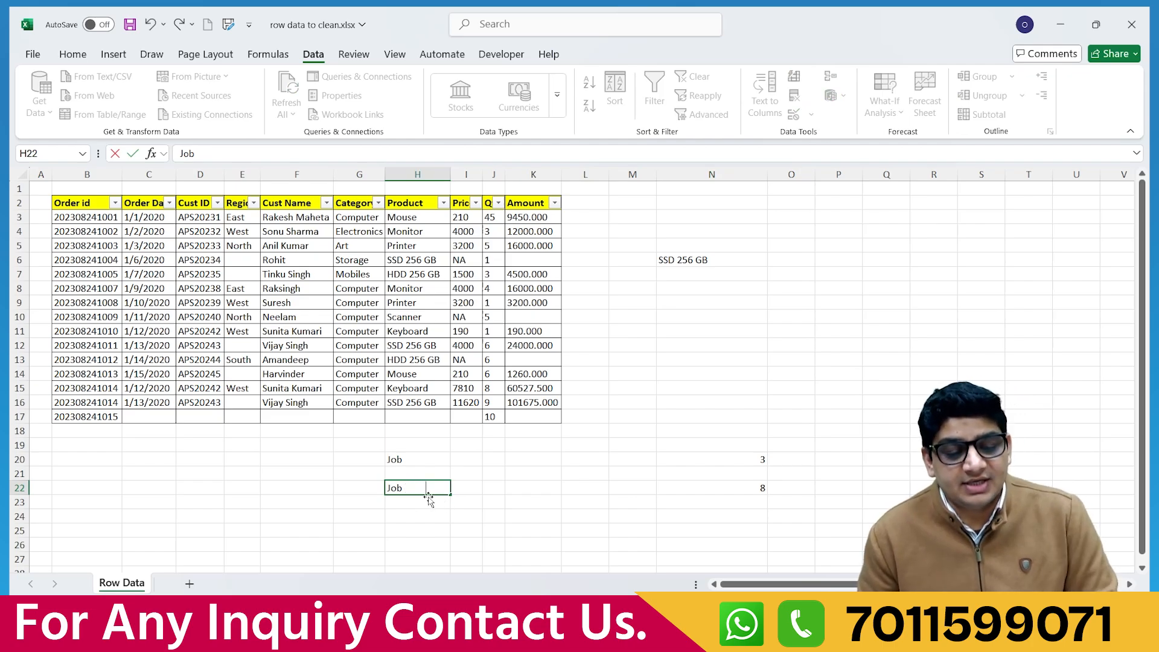
left_click(421, 542)
left_click(402, 459)
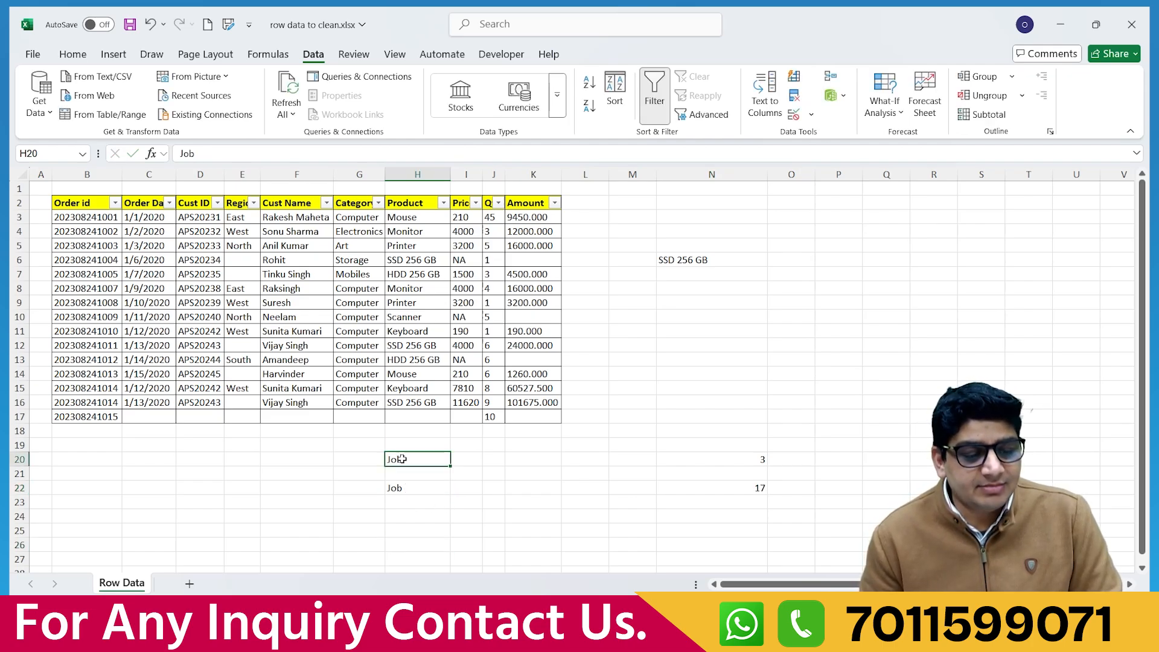
double_click(402, 460)
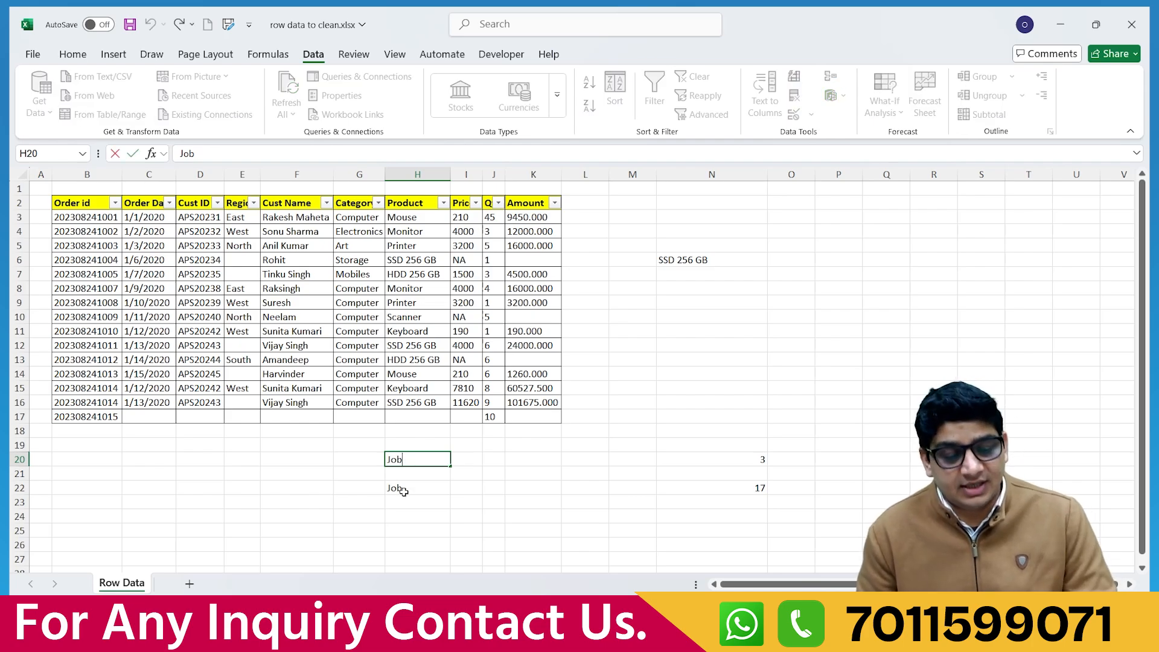
- Enter the sample word Job preceded by leading spaces in cell H24
left_click(401, 514)
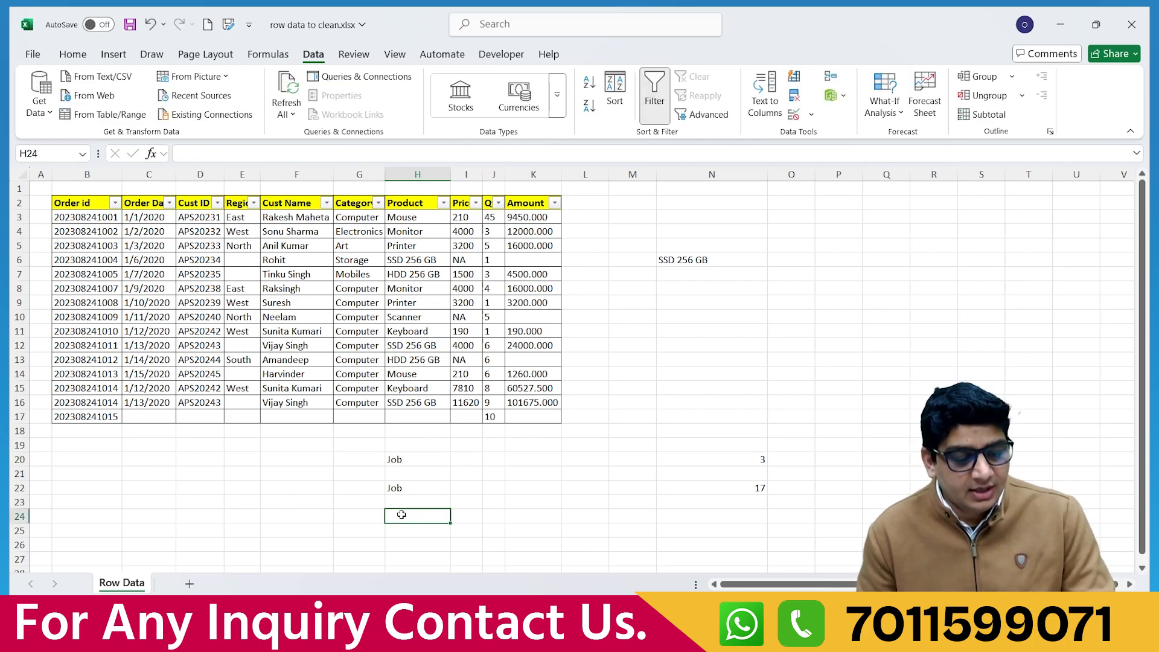
double_click(402, 514)
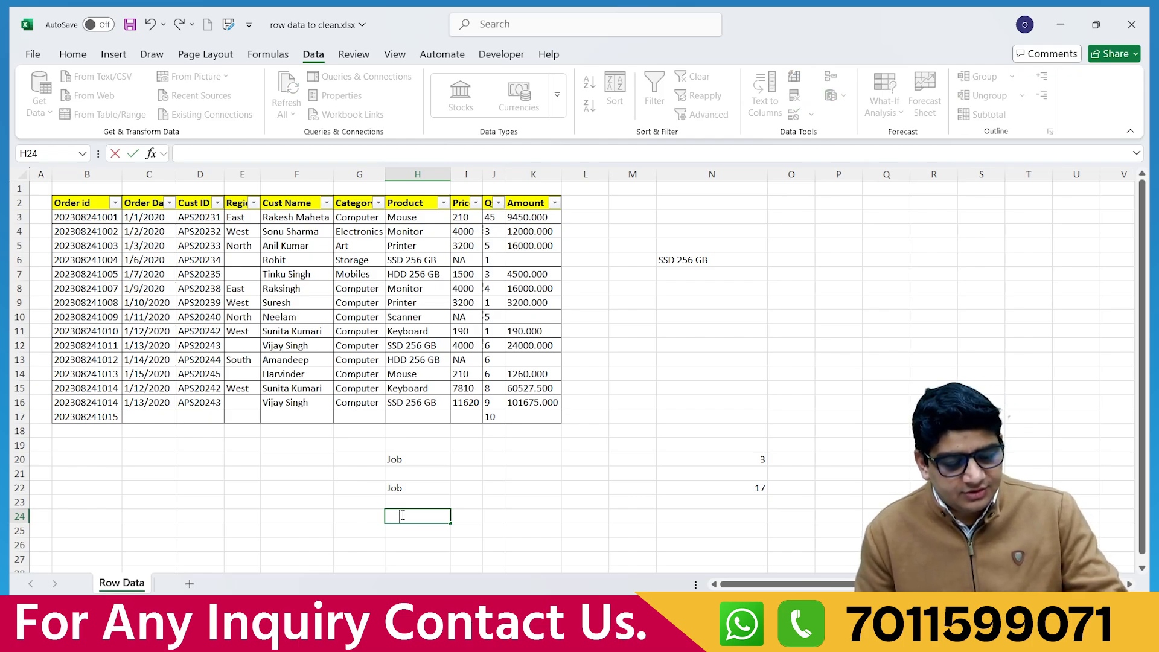
type("Job")
left_click(400, 531)
scroll(414, 537, "down", 2)
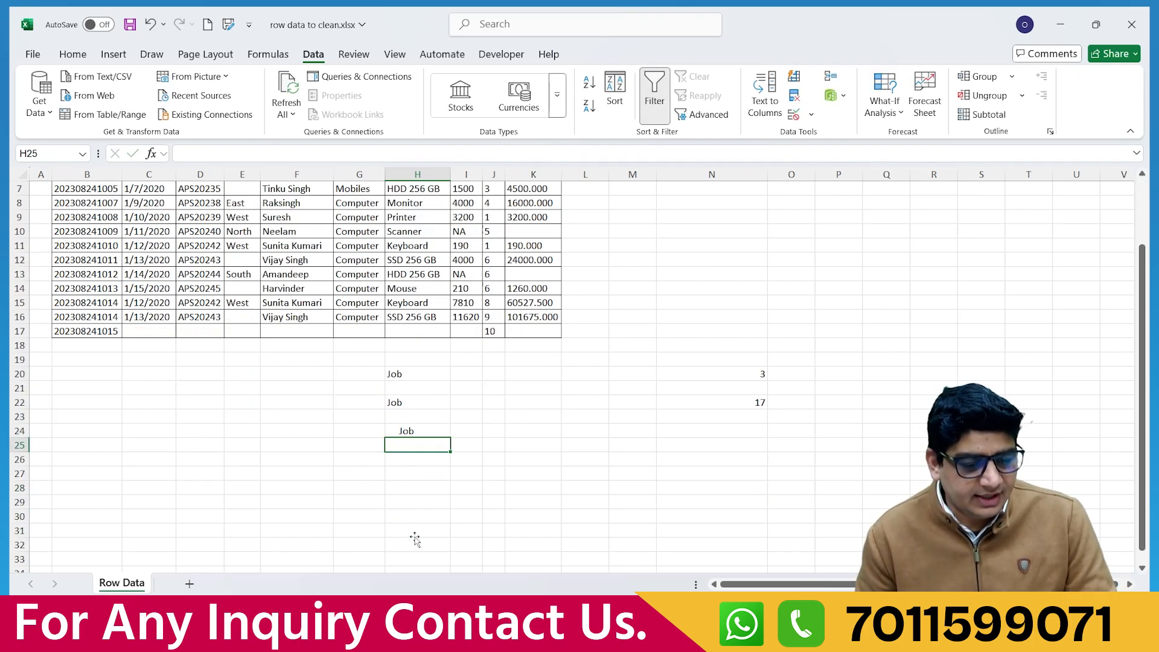
left_click(403, 432)
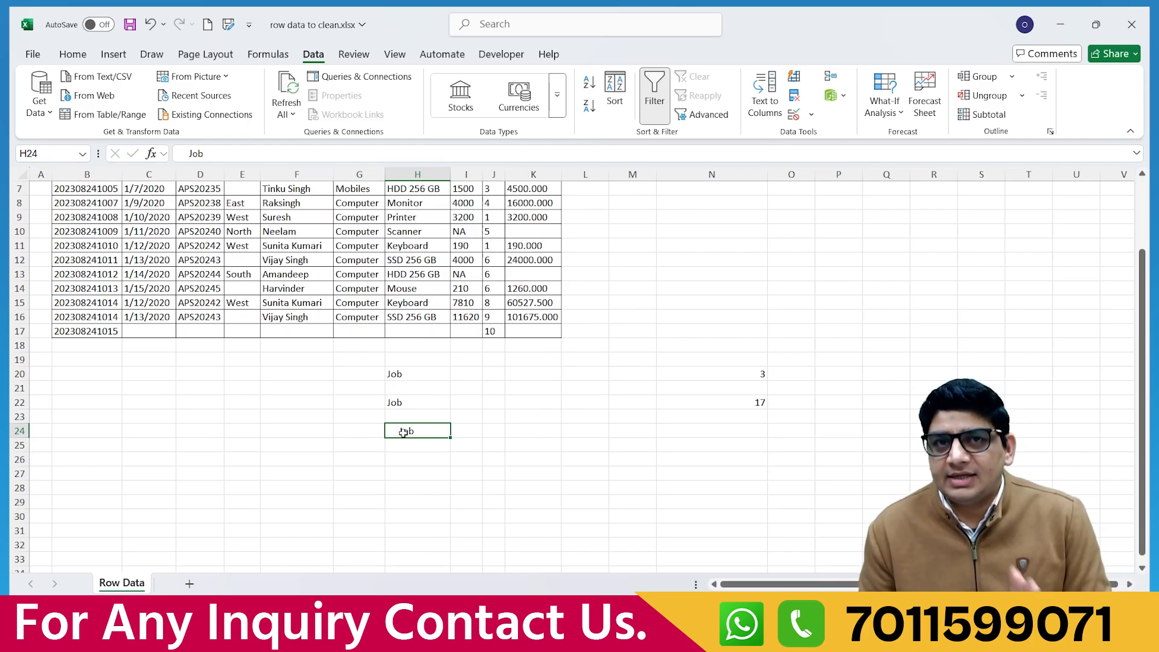
- Count the characters of the word with leading spaces using the formula =LEN(H24) in cell N24
left_click(719, 429)
type("=")
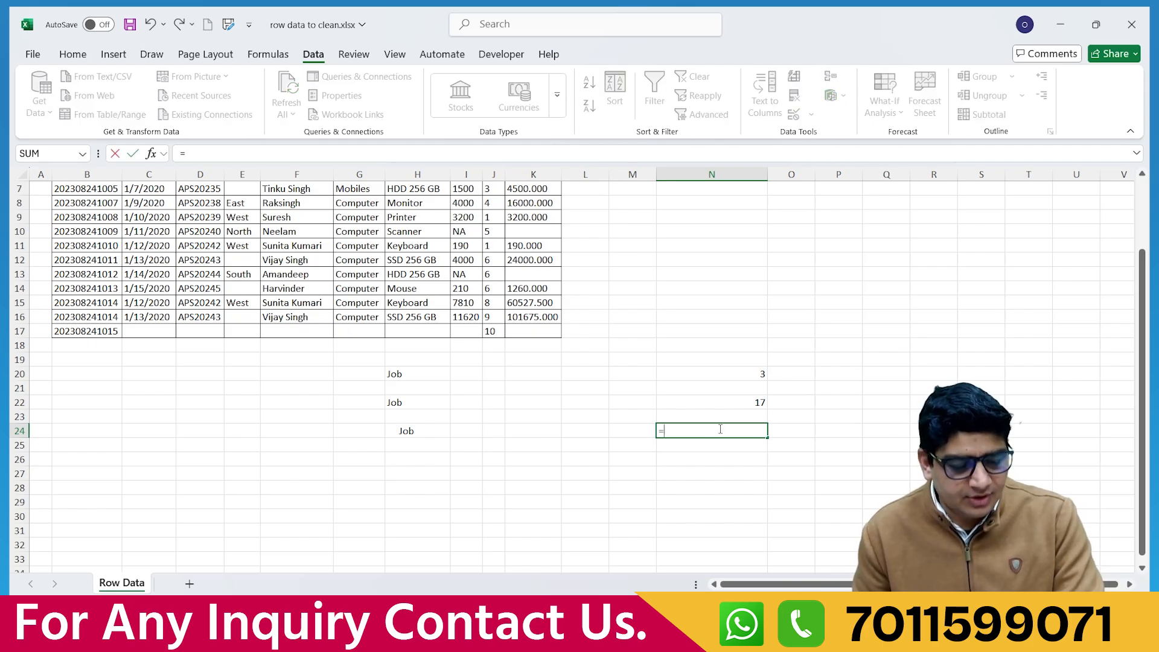
type("len")
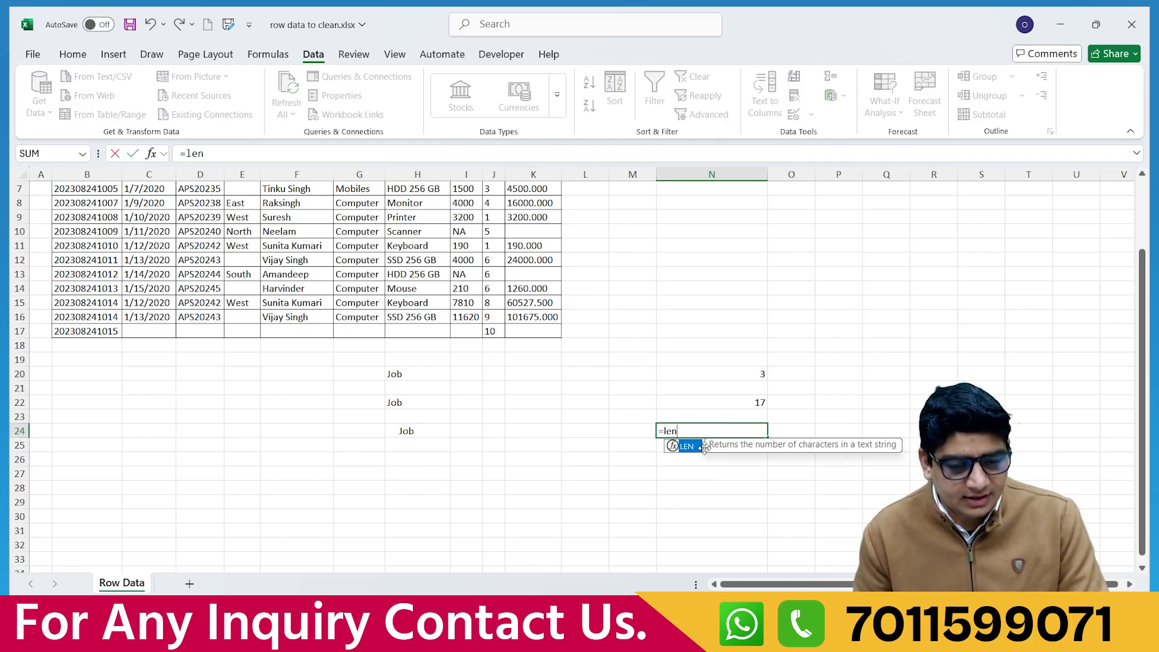
double_click(691, 452)
left_click(396, 430)
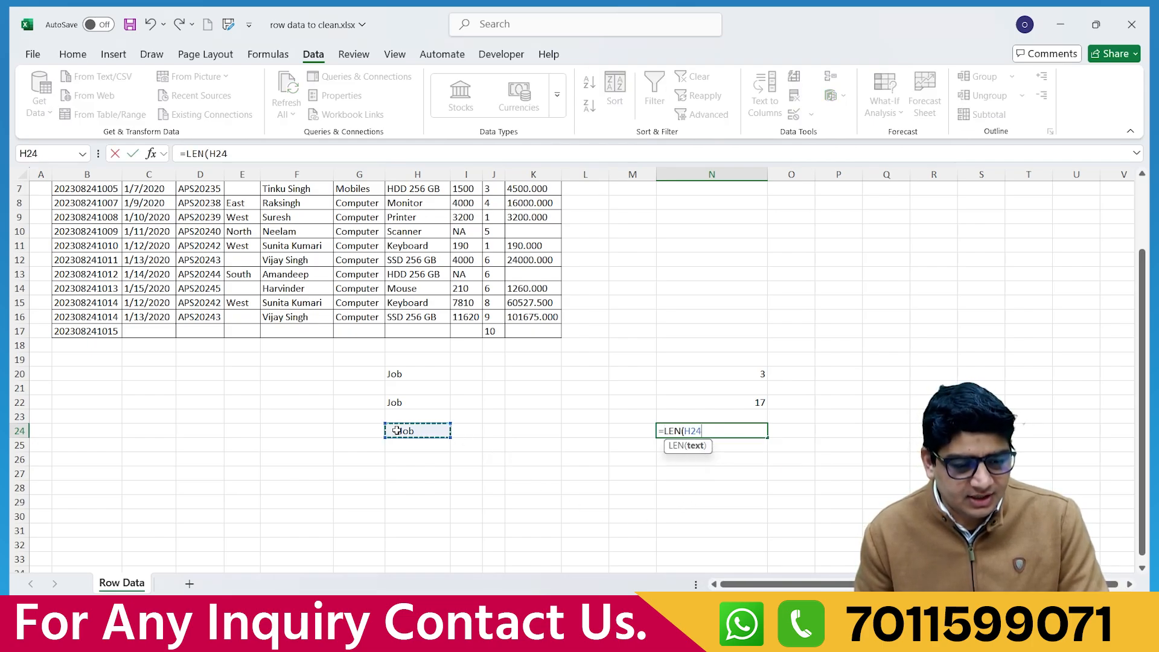
type(")")
key("Return")
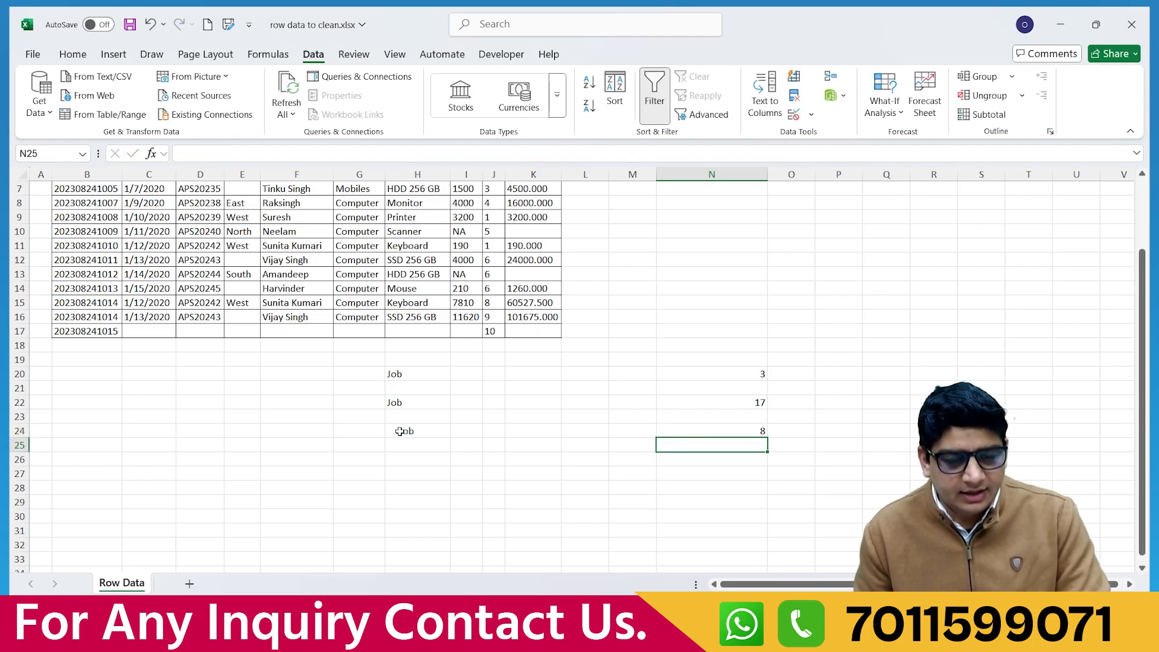
left_click(718, 427)
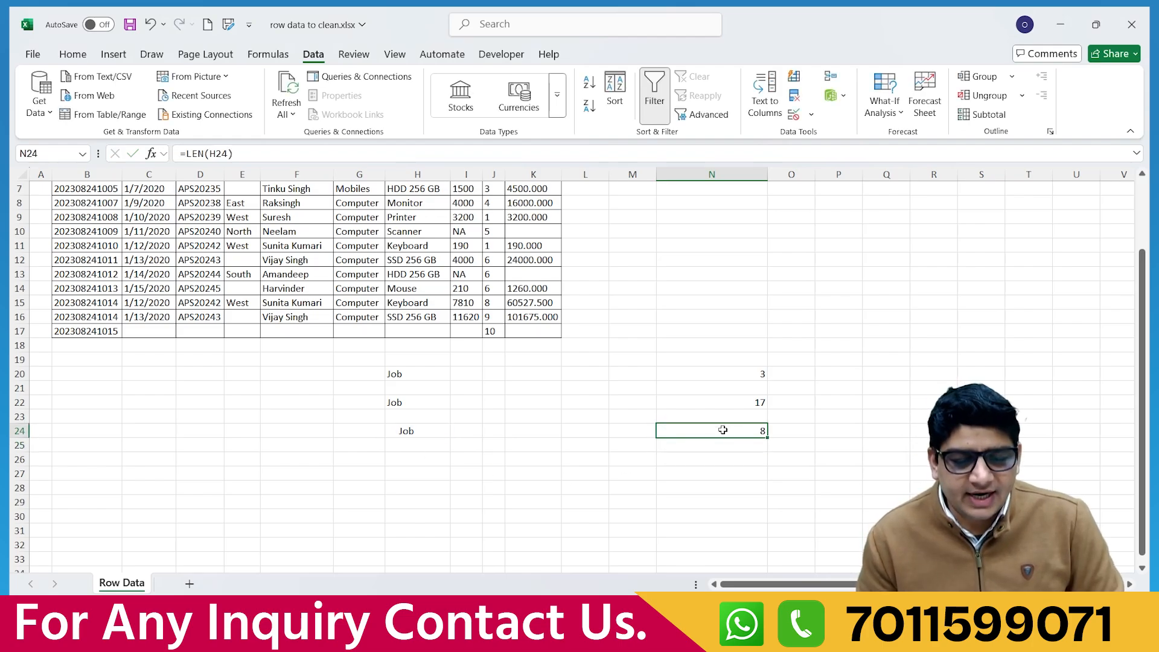
- Remove all leading spaces before Job in H24 and check the character count in N24
left_click(397, 428)
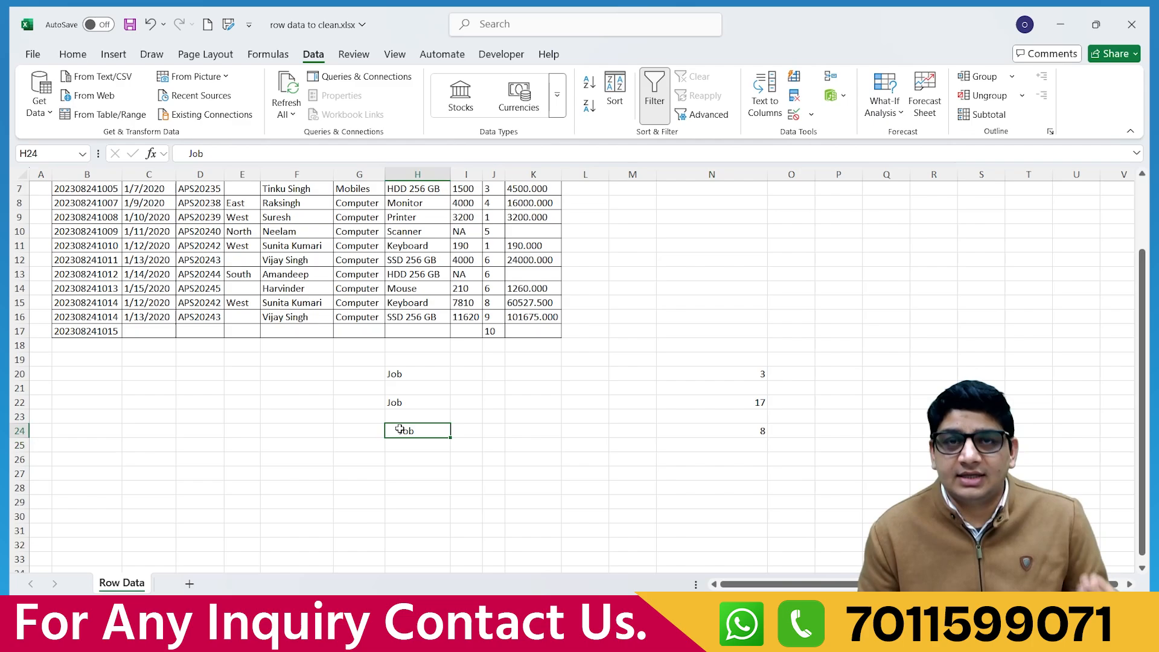
double_click(400, 429)
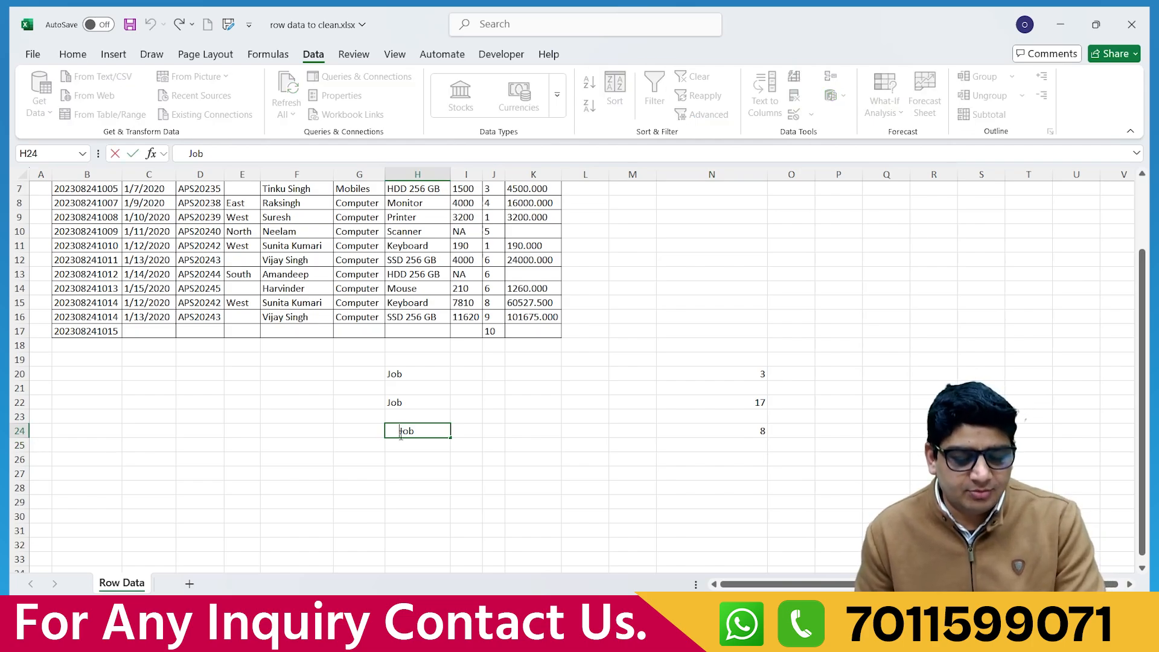
key("BackSpace")
key("BackSpace")
key("BackSpace")
key("BackSpace")
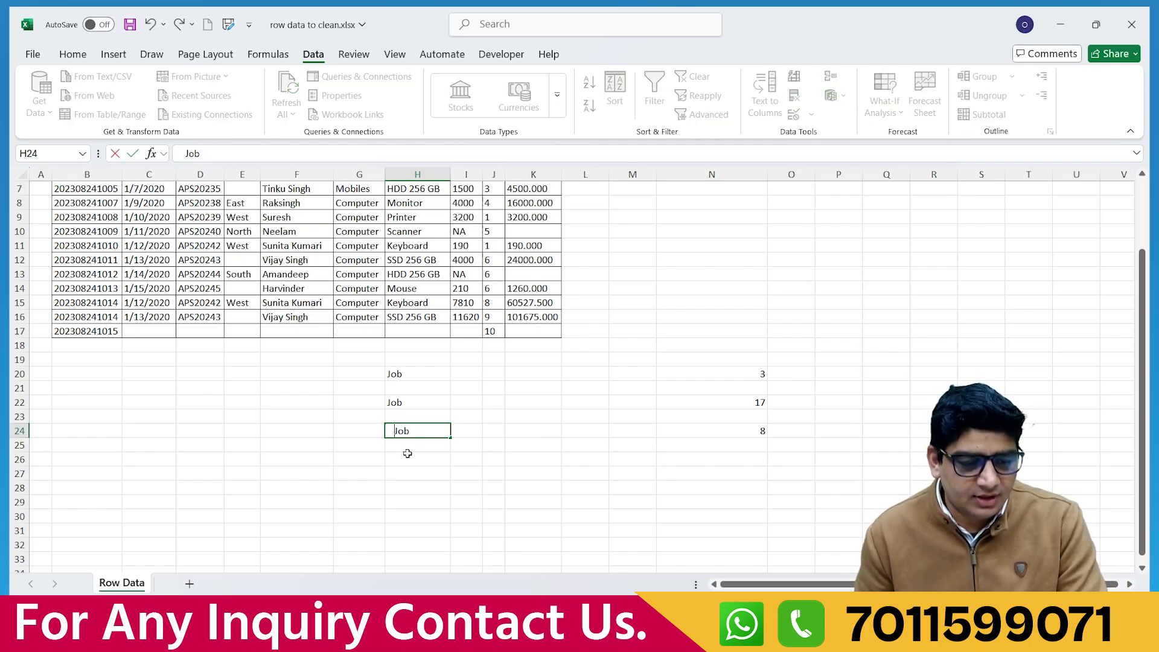
key("BackSpace")
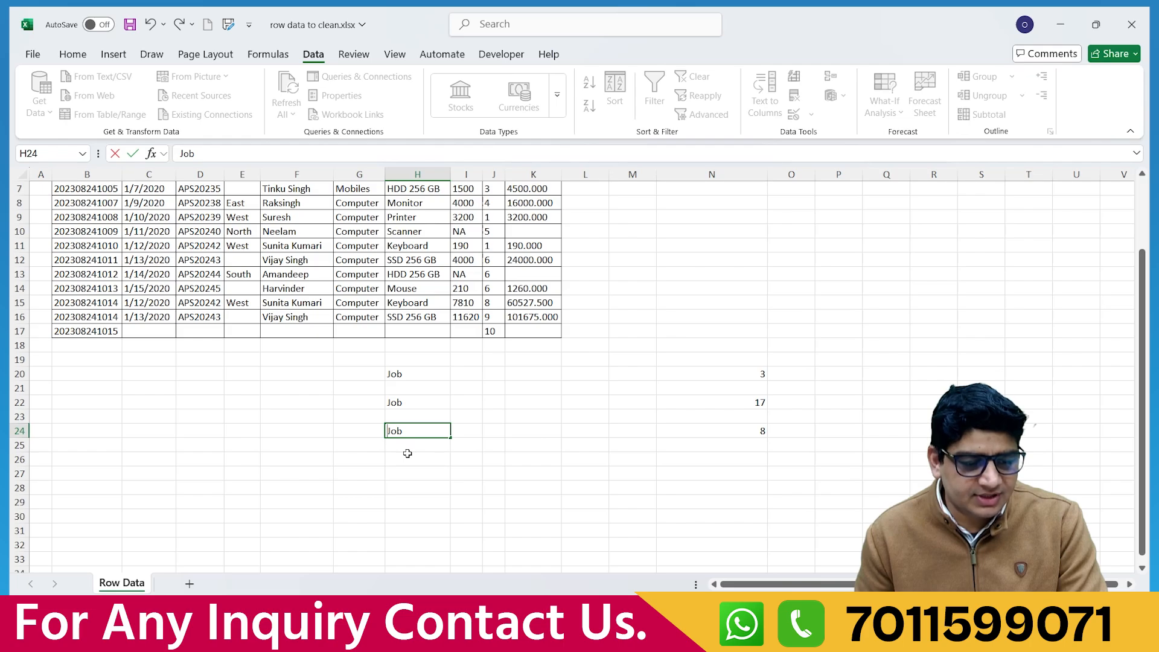
key("Return")
left_click(720, 427)
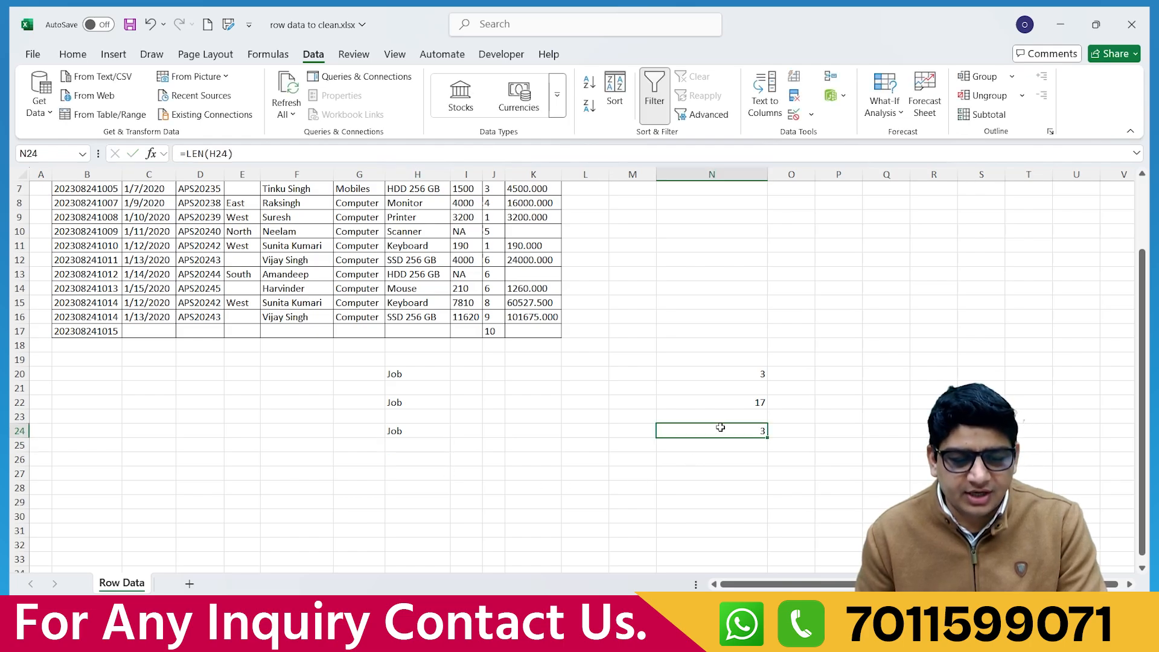
- Strip the extra spaces from the word in H22 with the formula =TRIM(H22) in cell K22
scroll(432, 371, "up", 1)
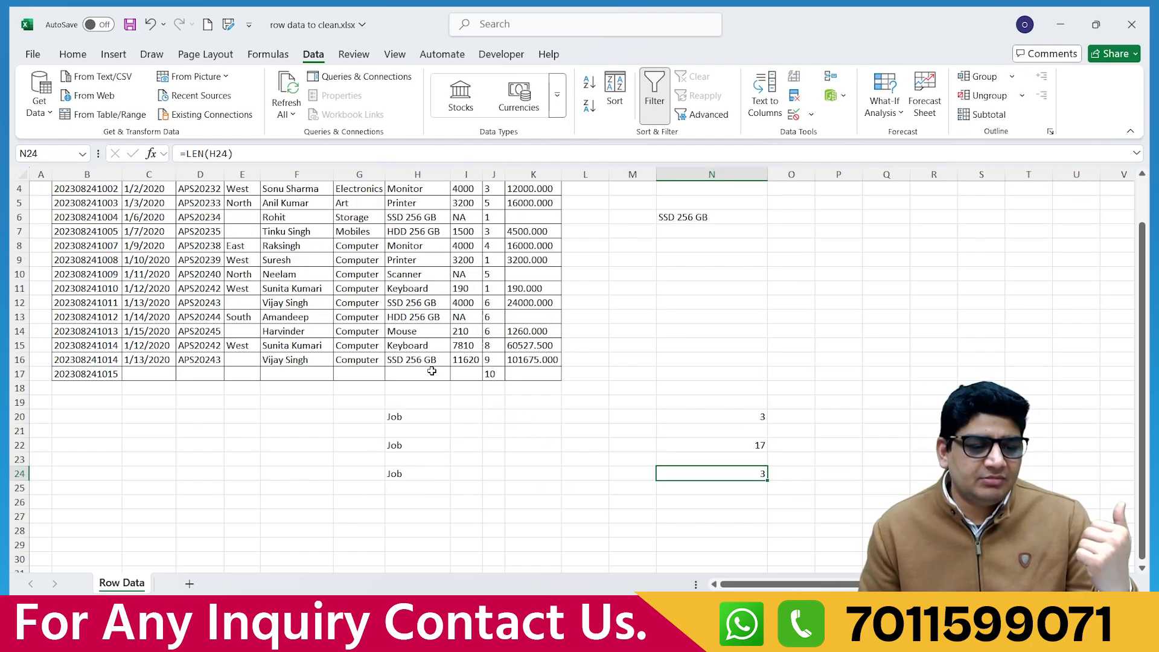
scroll(401, 420, "up", 1)
left_click(400, 219)
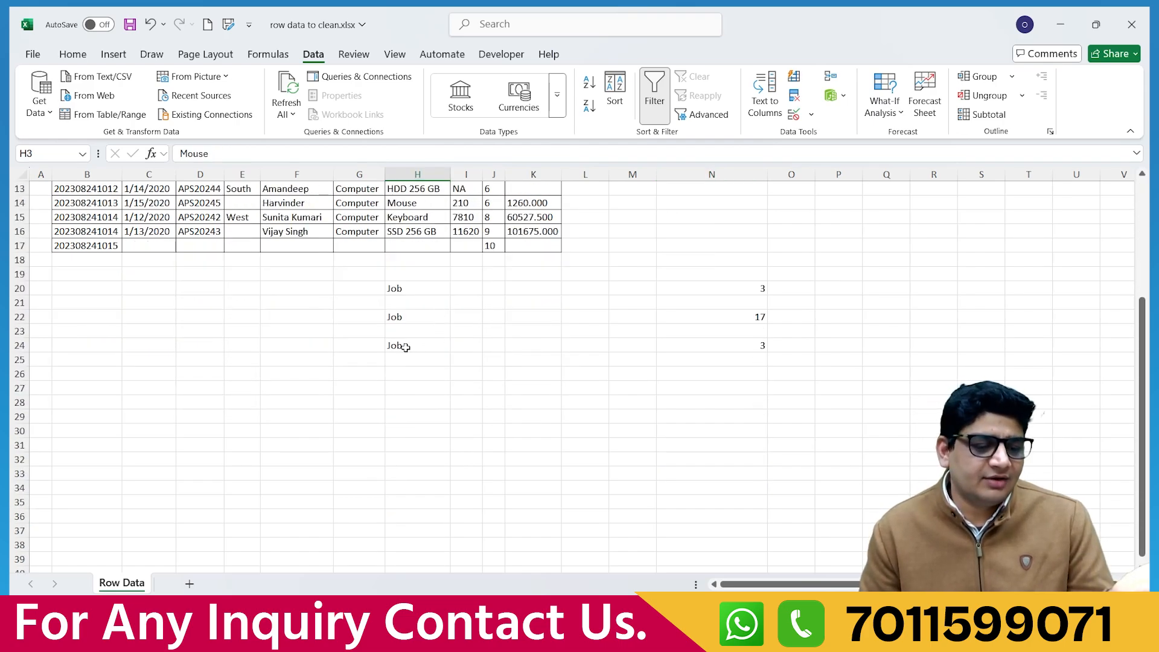
left_click(397, 318)
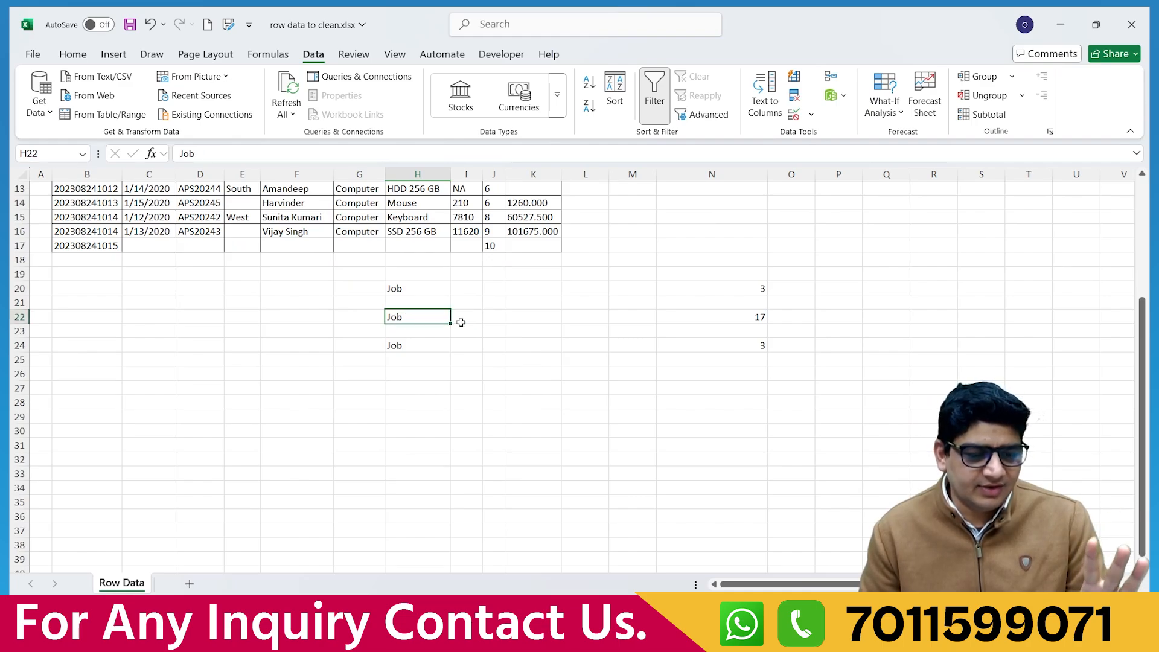
left_click(525, 319)
type("=")
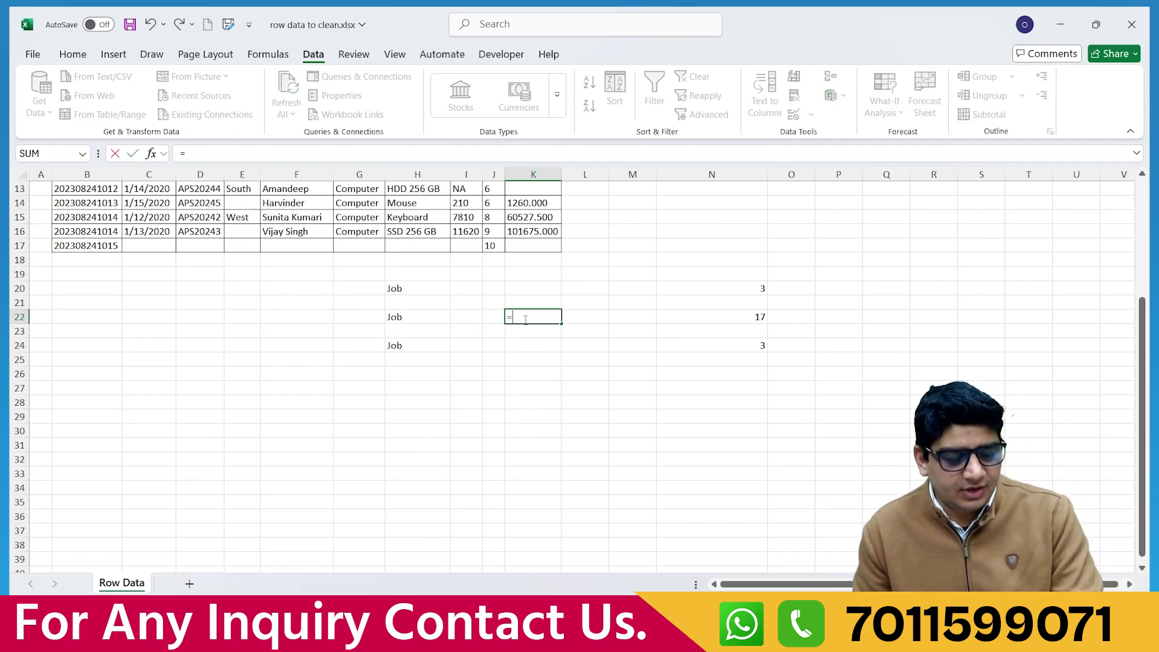
type("tri")
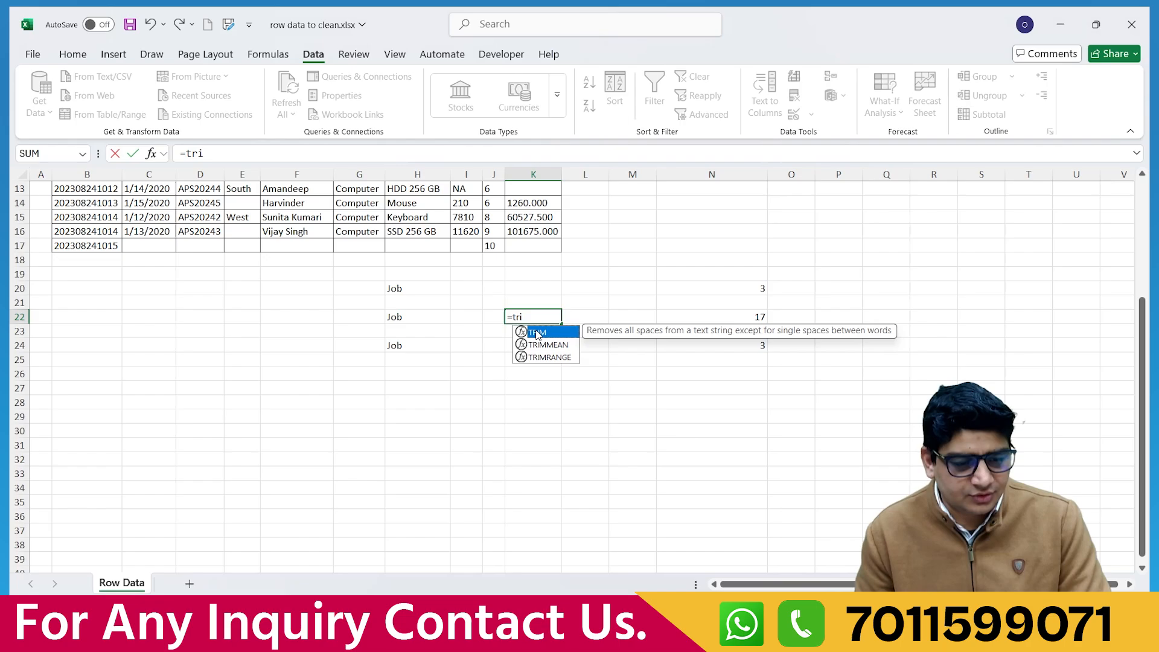
key("Tab")
left_click(406, 318)
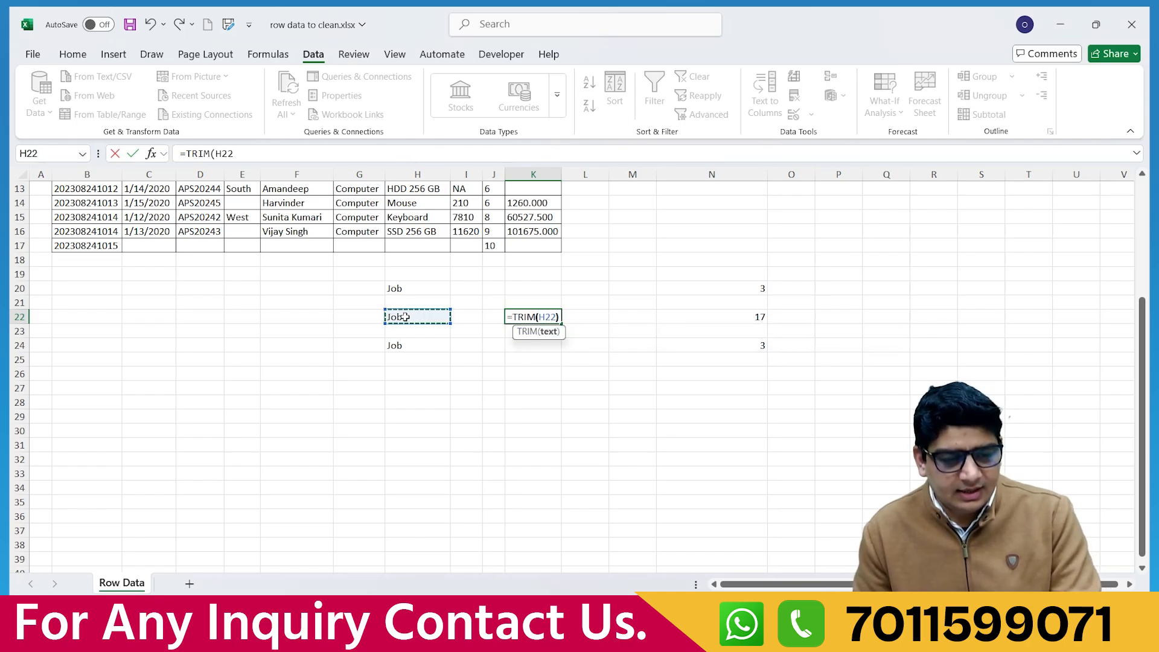
type(")")
key("Return")
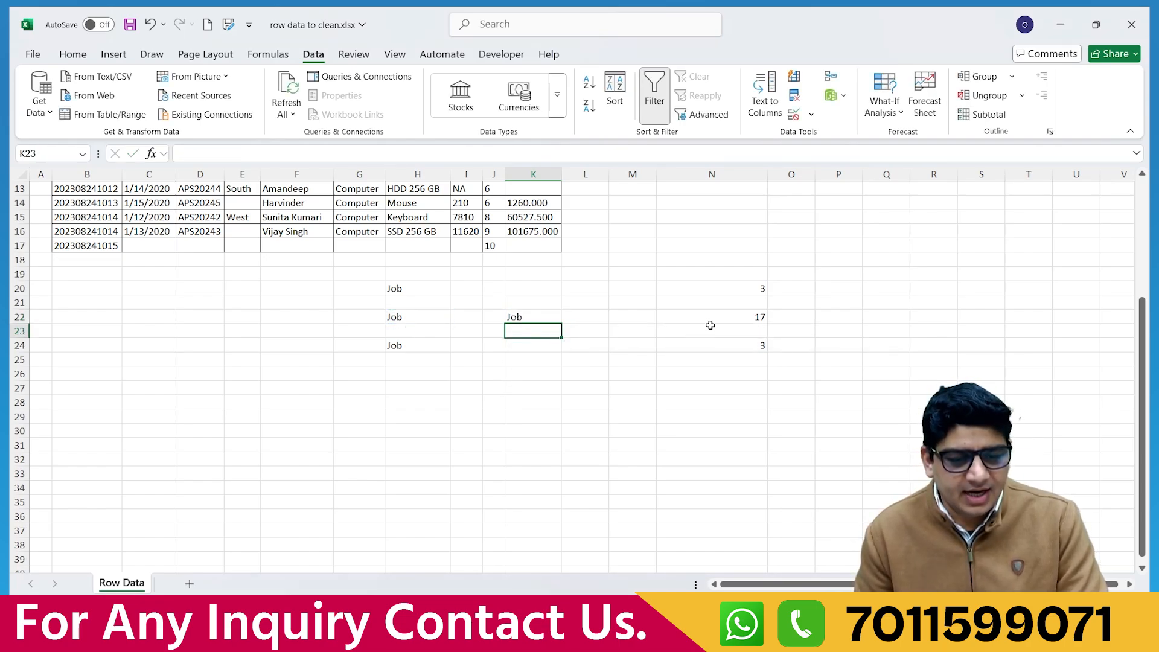
- Count the characters of the trimmed word with the formula =LEN(K22) in cell M22
left_click(628, 317)
type("=lr")
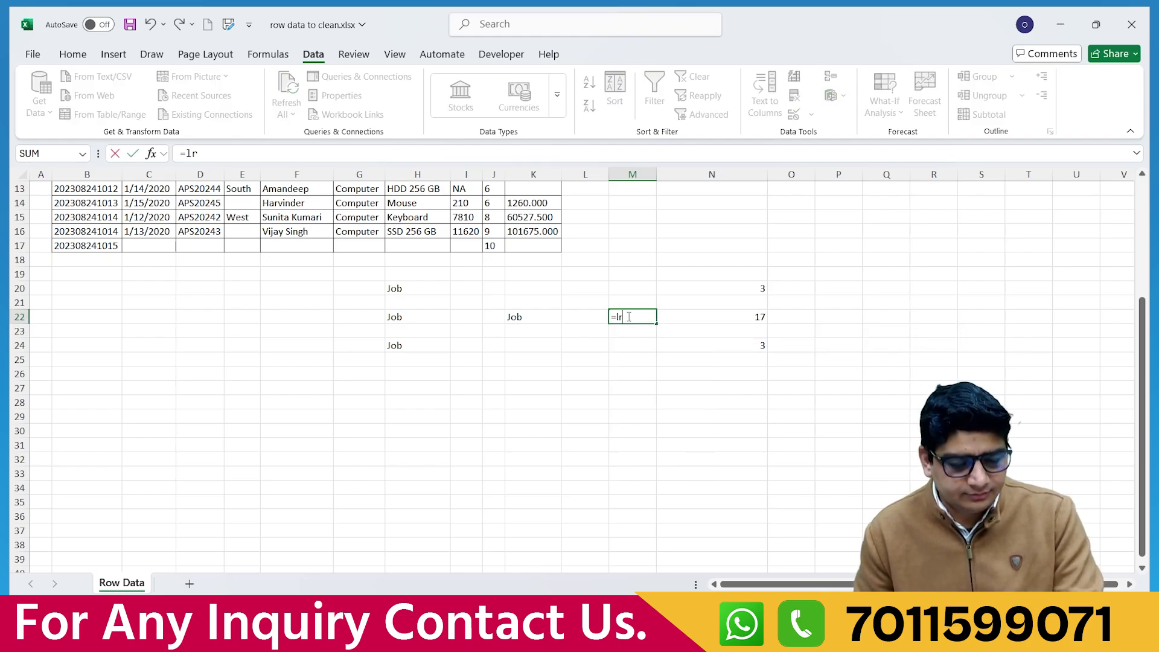
key("BackSpace")
type("ent")
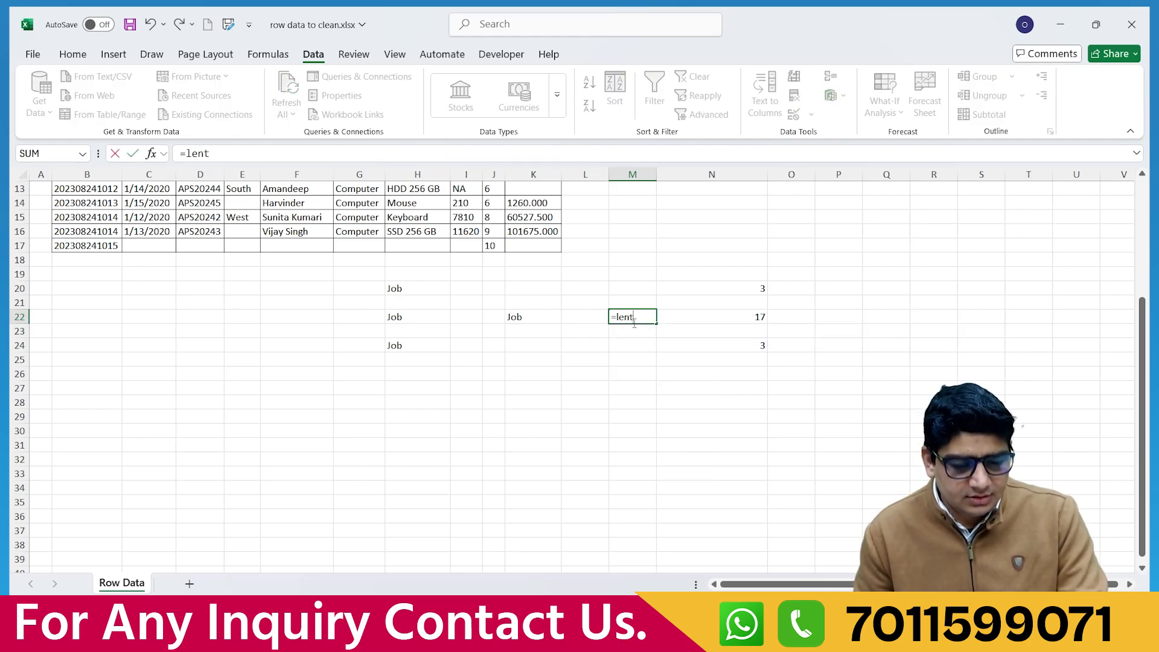
key("BackSpace")
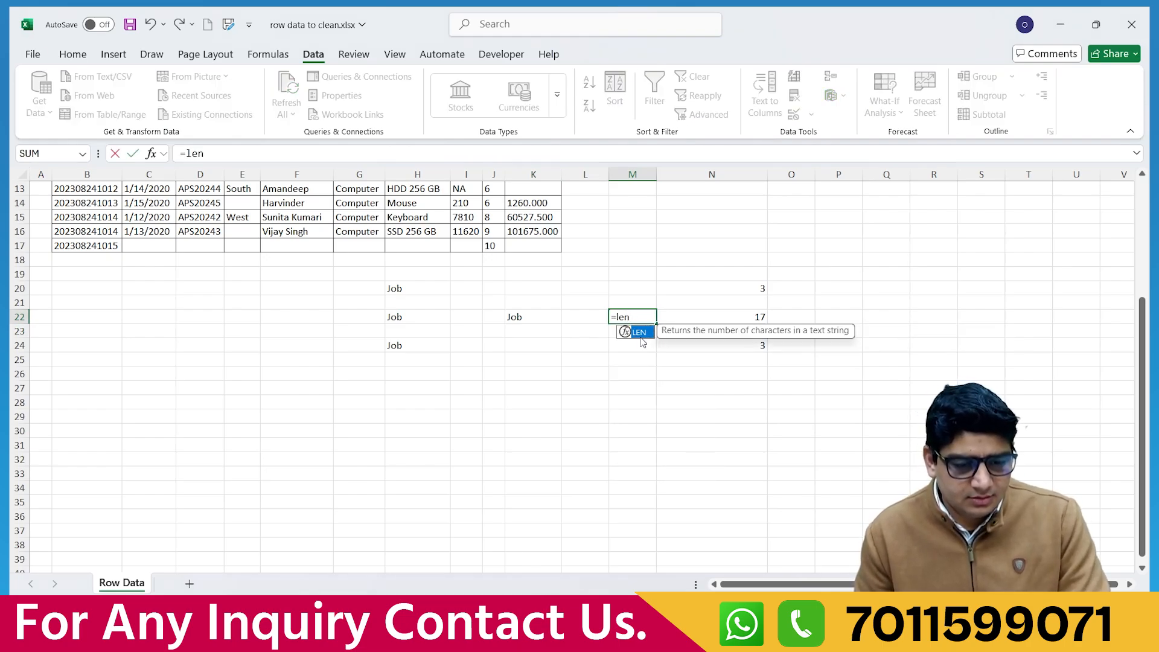
key("Tab")
left_click(523, 323)
type(")")
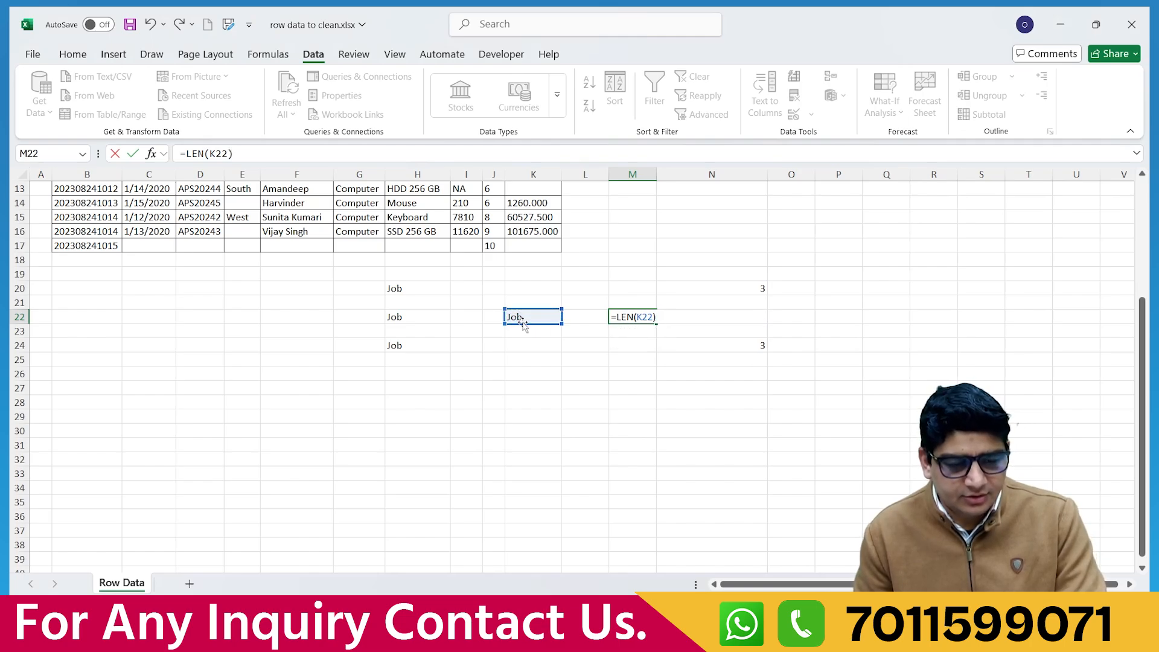
key("Return")
left_click(640, 318)
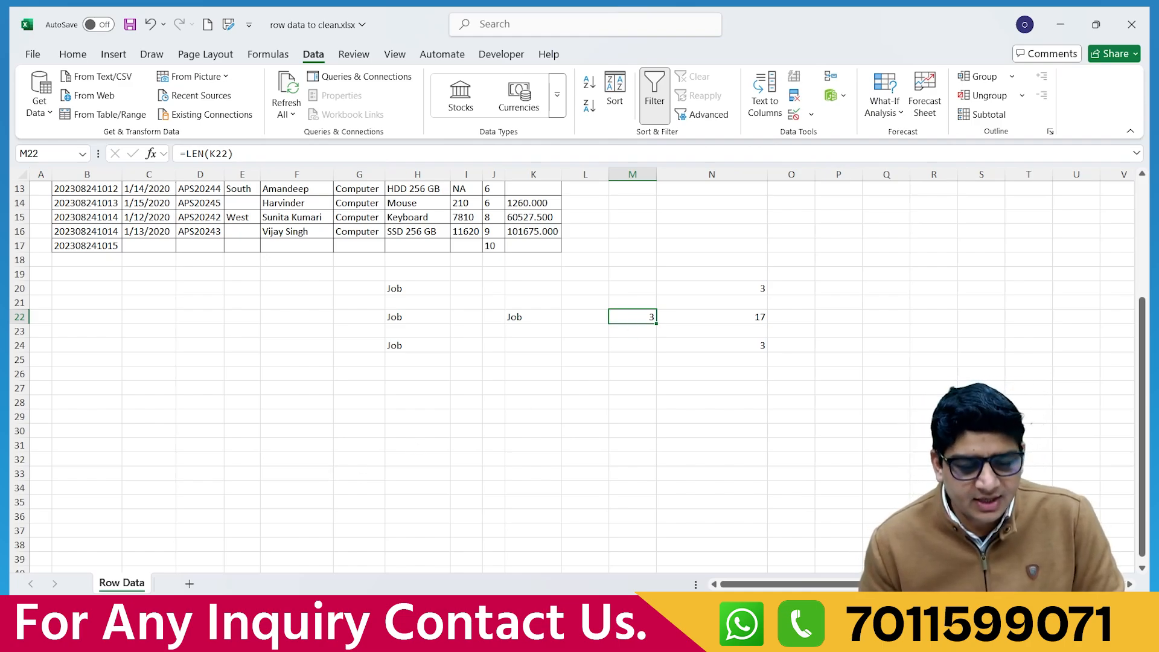
- Switch to the Day 02 Excel Data.xlsx workbook and examine the Contact Number, Department, Salary and Employe Code columns on Sheet2
left_click(737, 570)
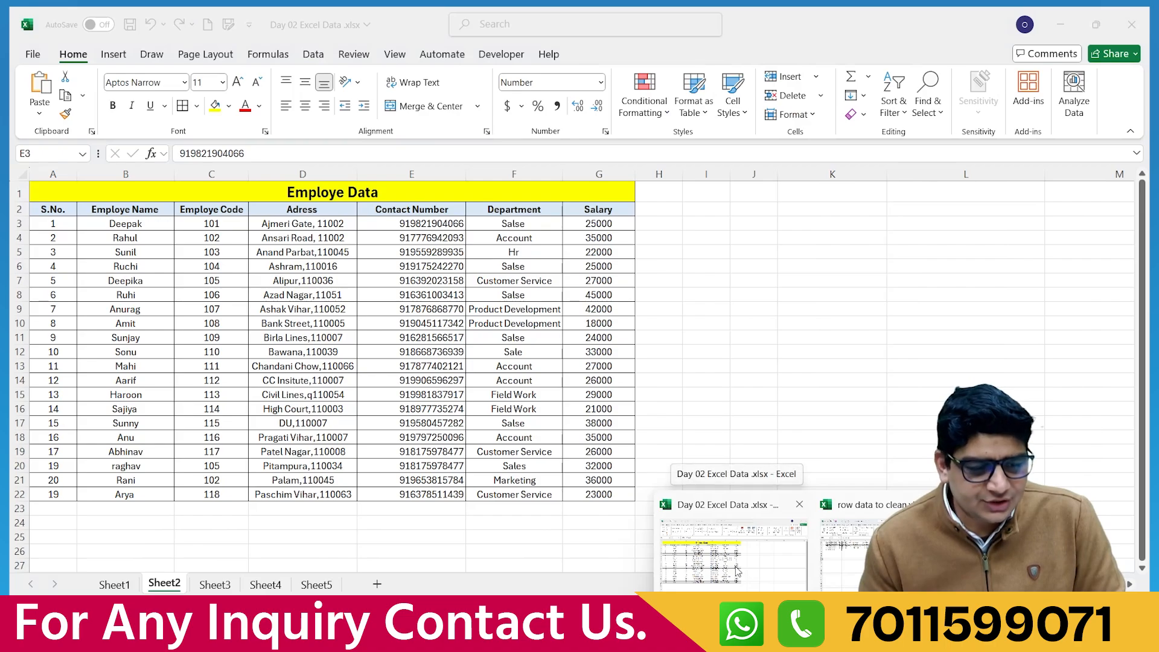
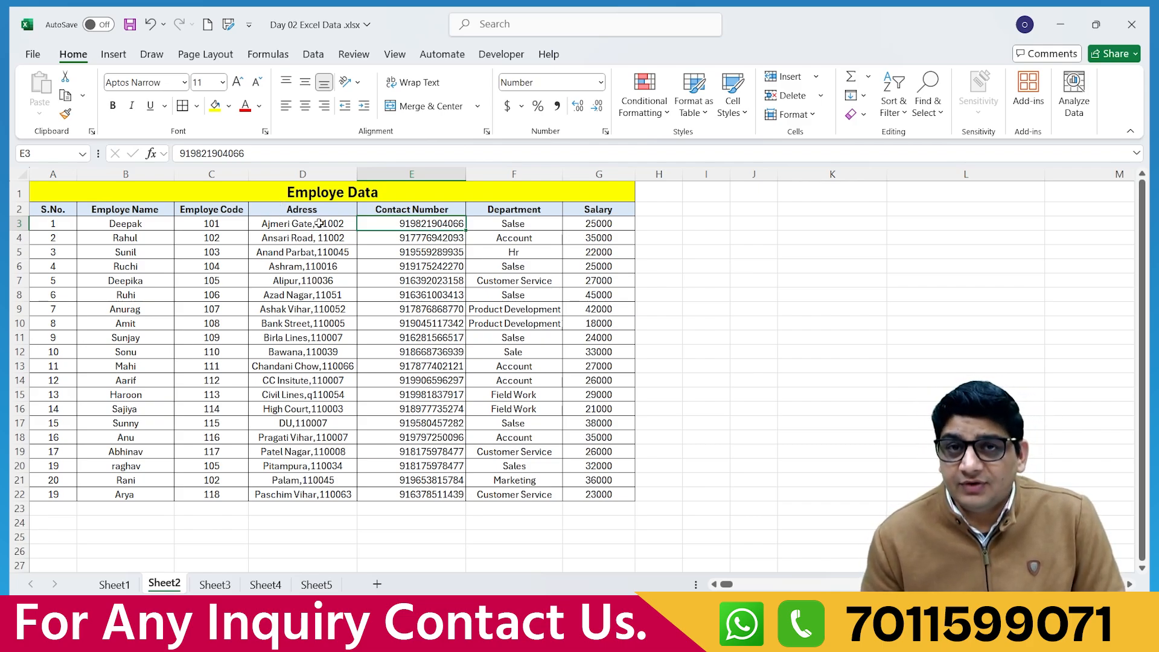
left_click(443, 209)
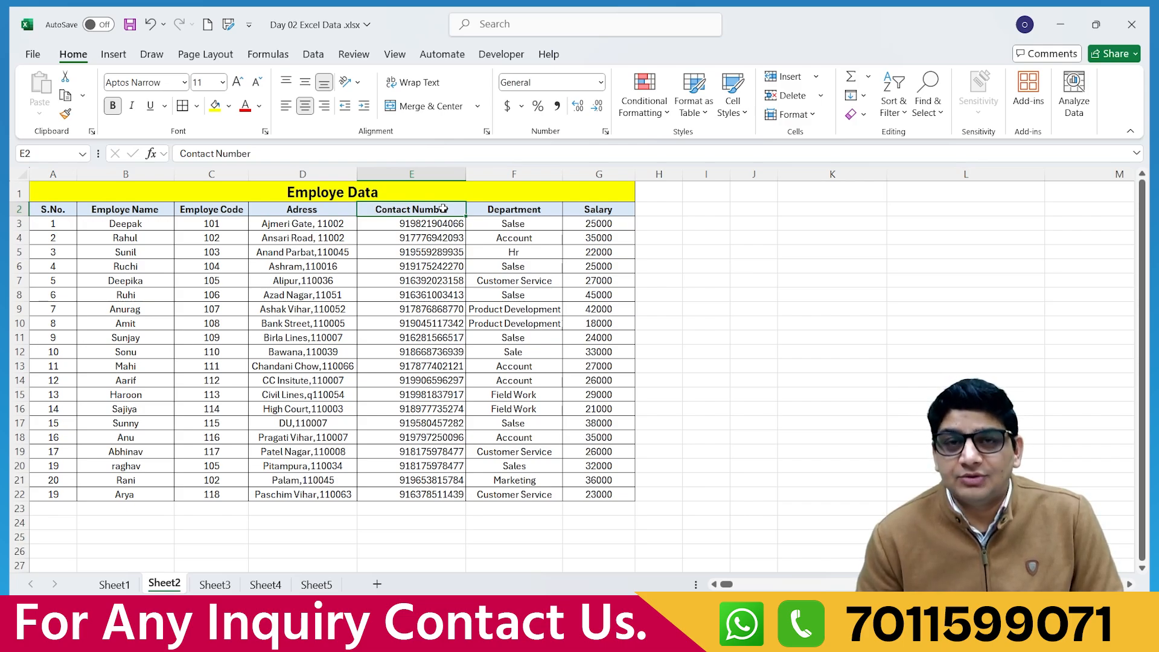
left_click(502, 207)
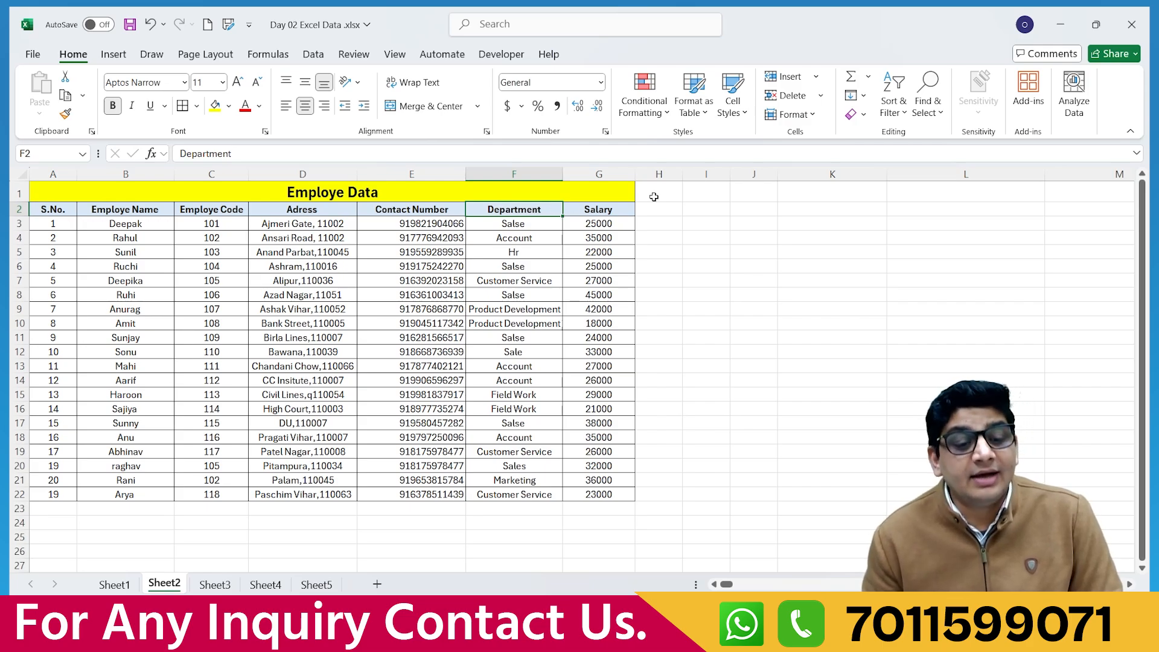
left_click(622, 207)
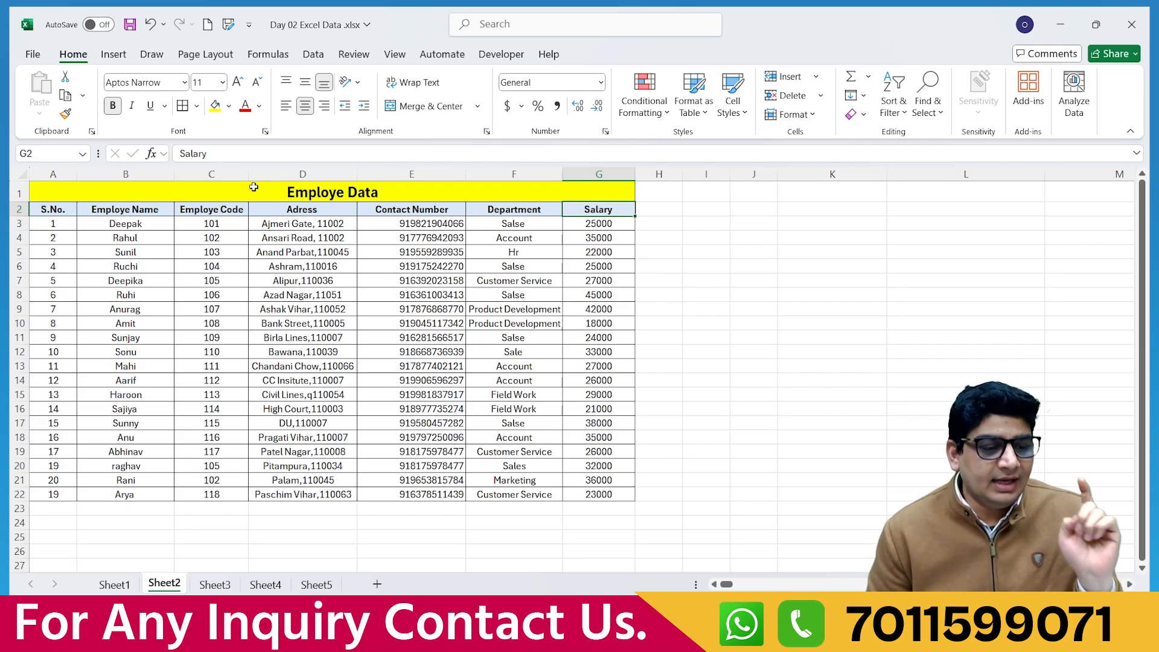
left_click(197, 208)
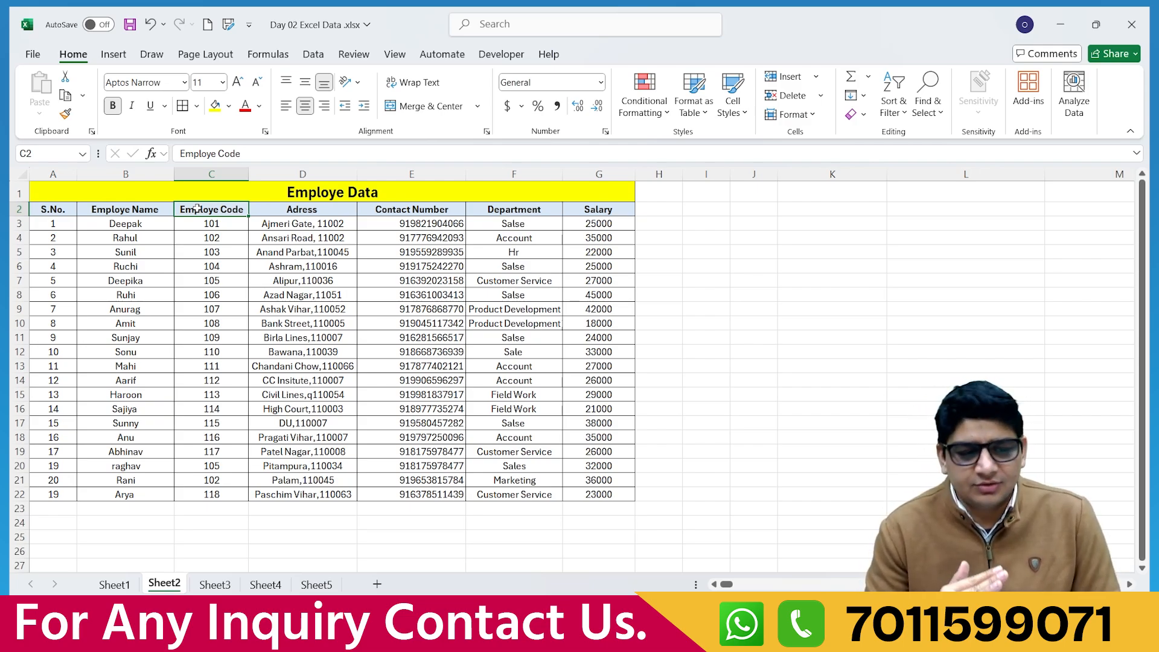
left_click(421, 175)
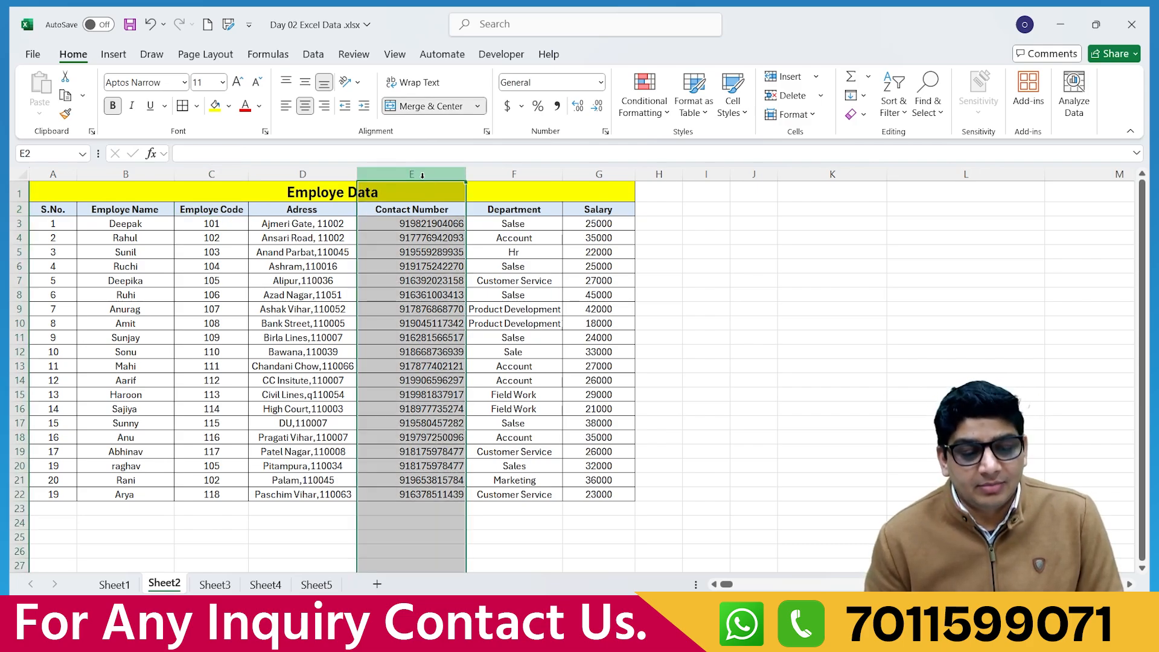
- Open Remove Duplicates for the employee table A2:G22, including its header row, and review the listed columns
left_click_drag(58, 211, 630, 498)
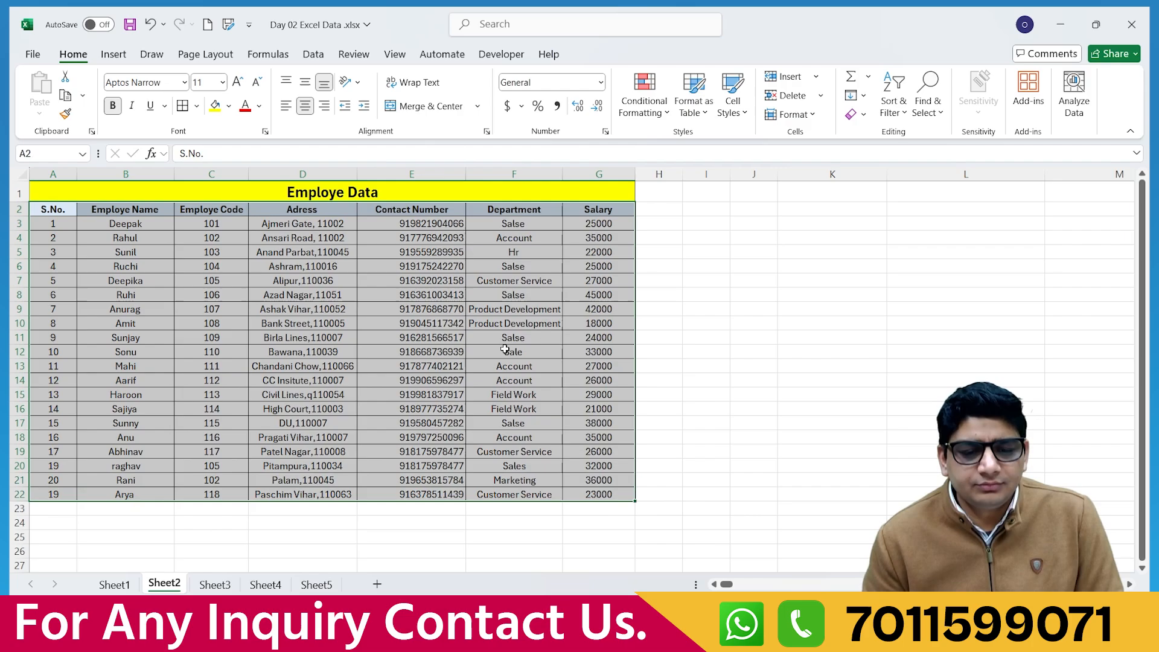
left_click(314, 54)
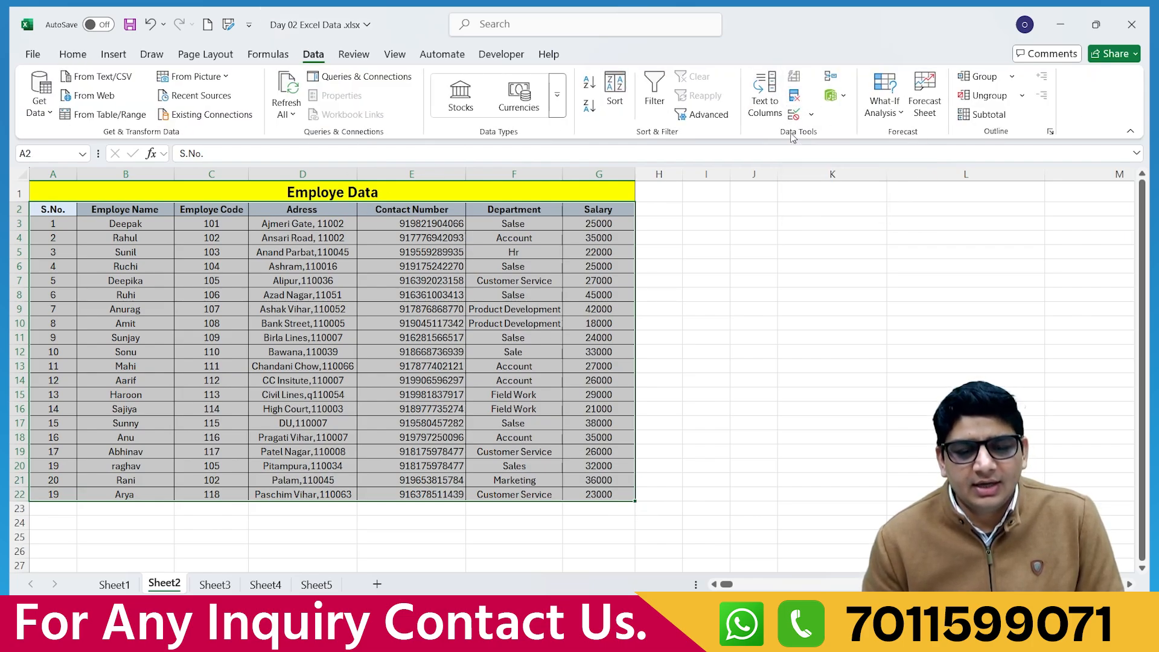
left_click(795, 102)
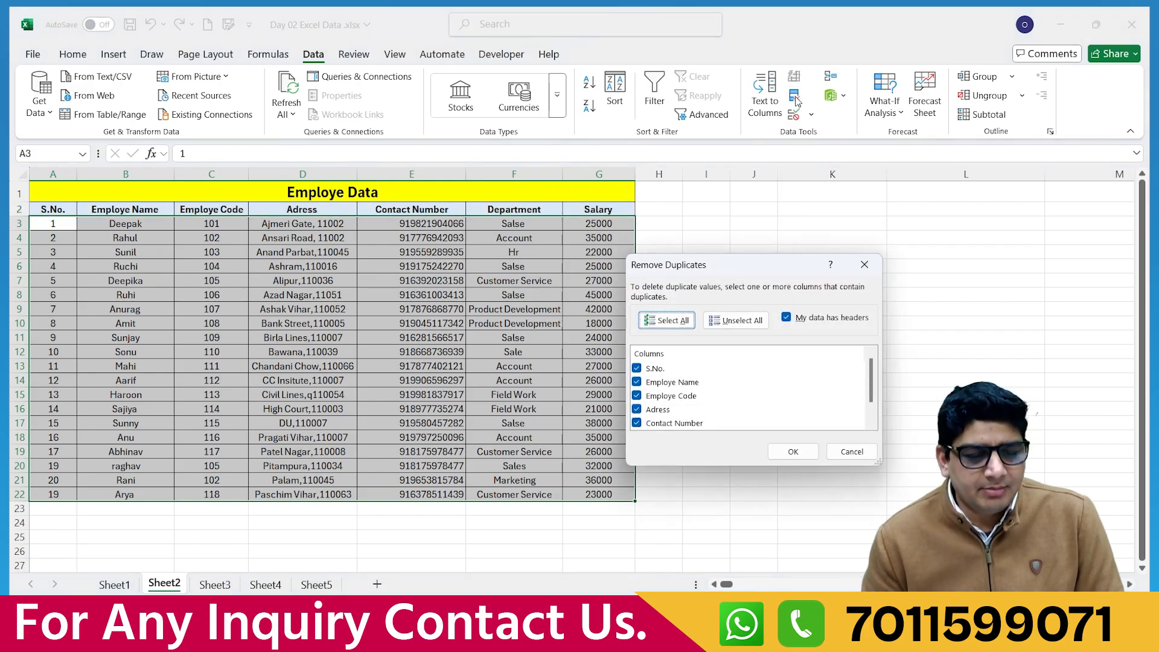
left_click_drag(628, 200, 626, 171)
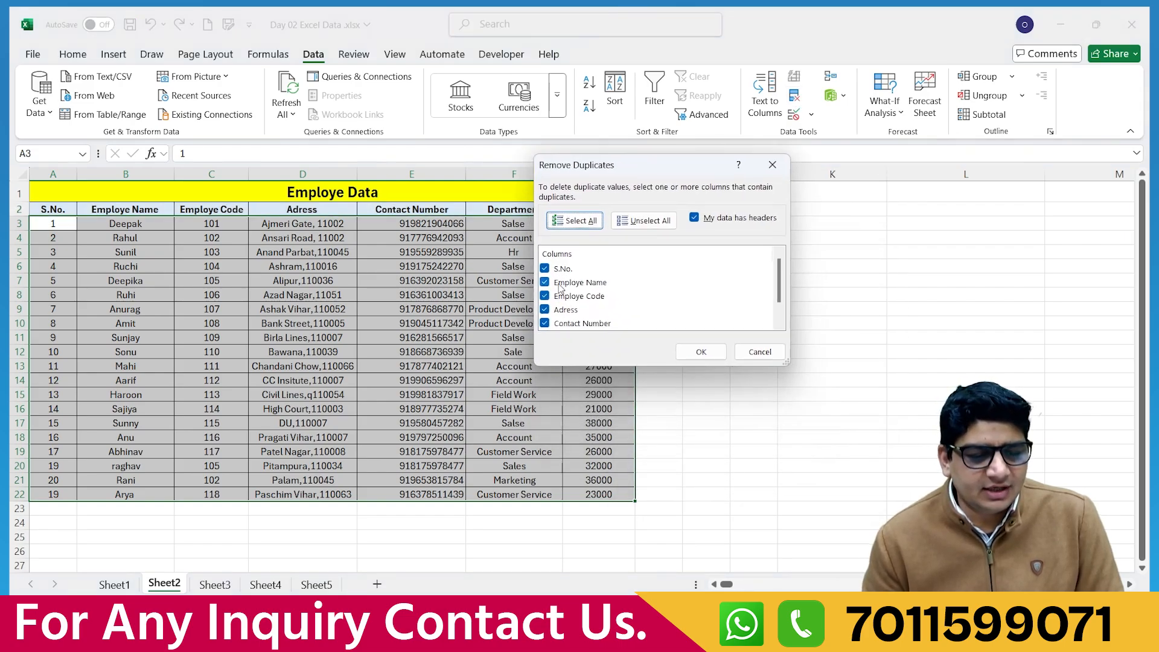
scroll(560, 284, "down", 1)
scroll(560, 285, "up", 1)
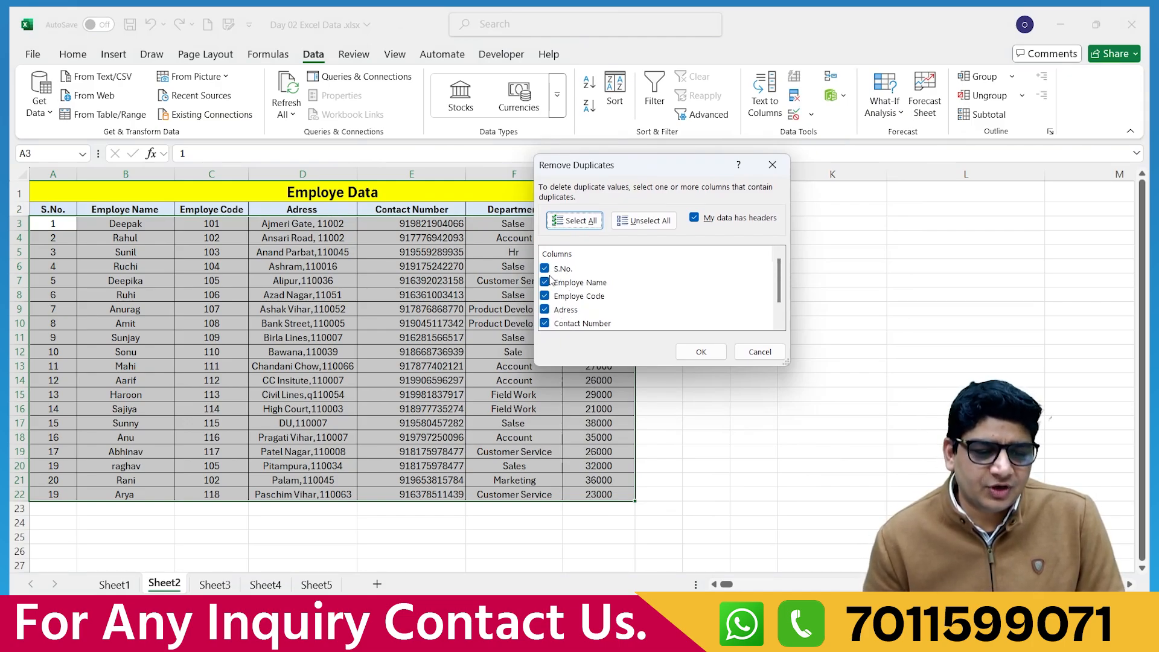
- Remove duplicate rows from the employee table by comparing only the Employe Code column
left_click(544, 268)
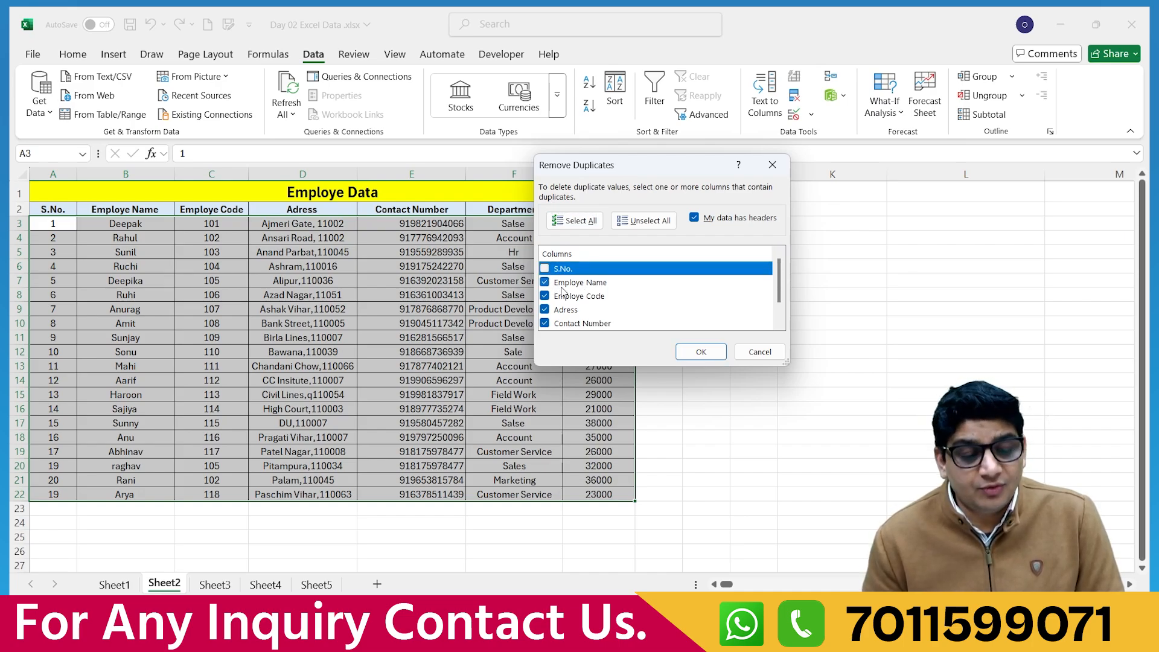
left_click(566, 287)
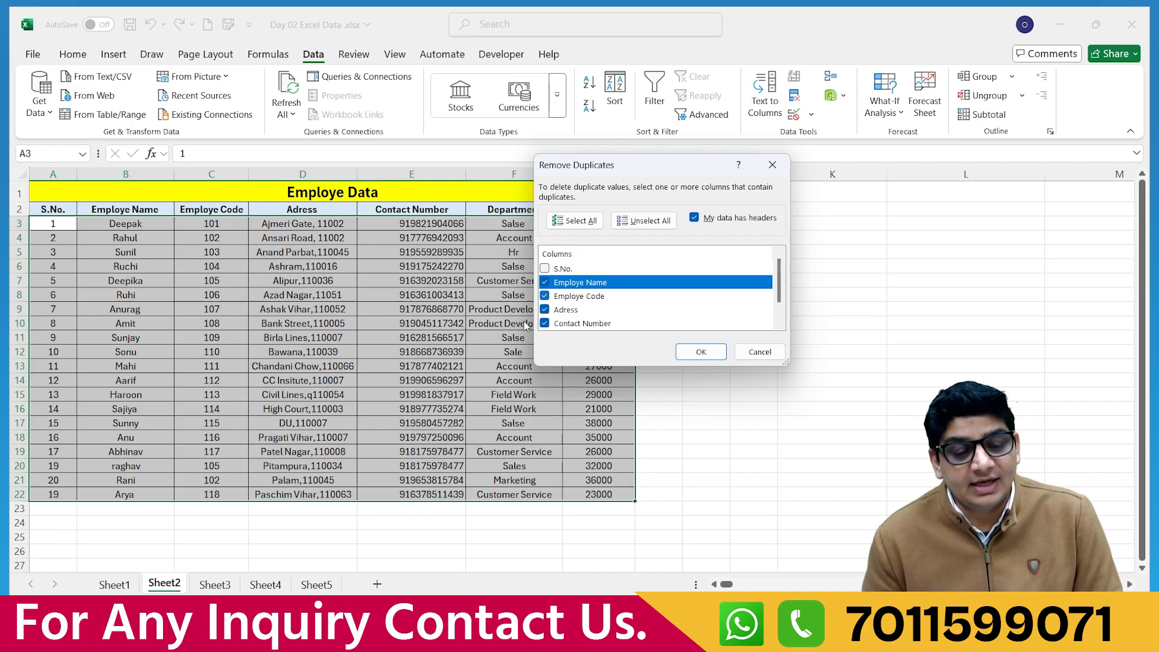
left_click(546, 283)
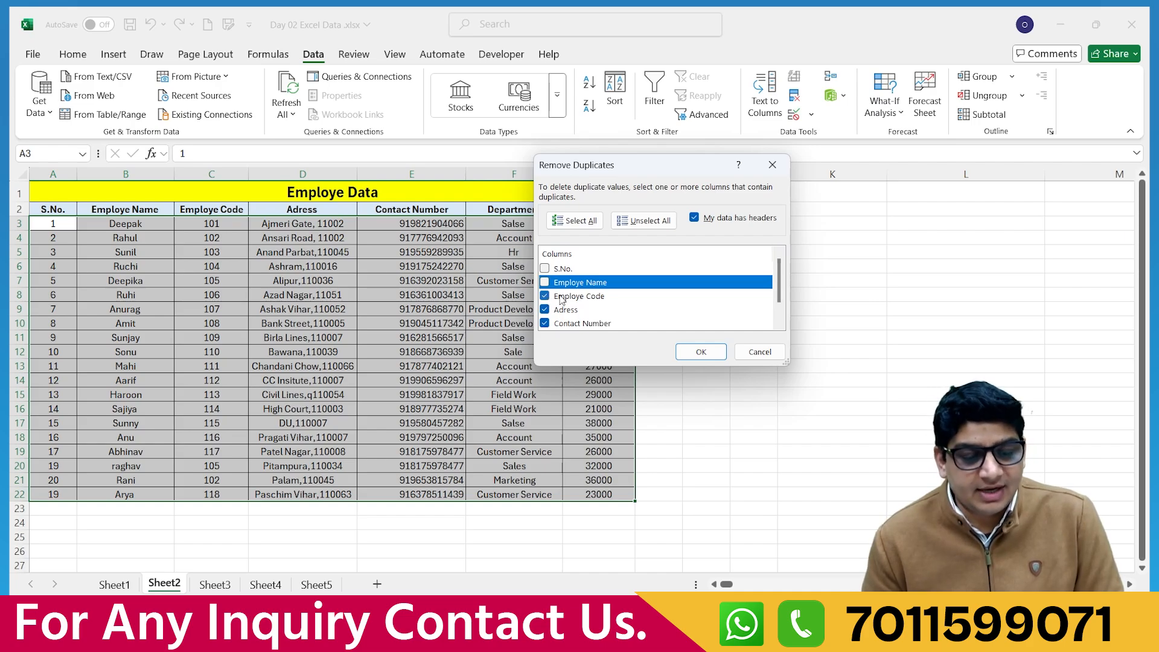
left_click(545, 309)
scroll(544, 309, "down", 1)
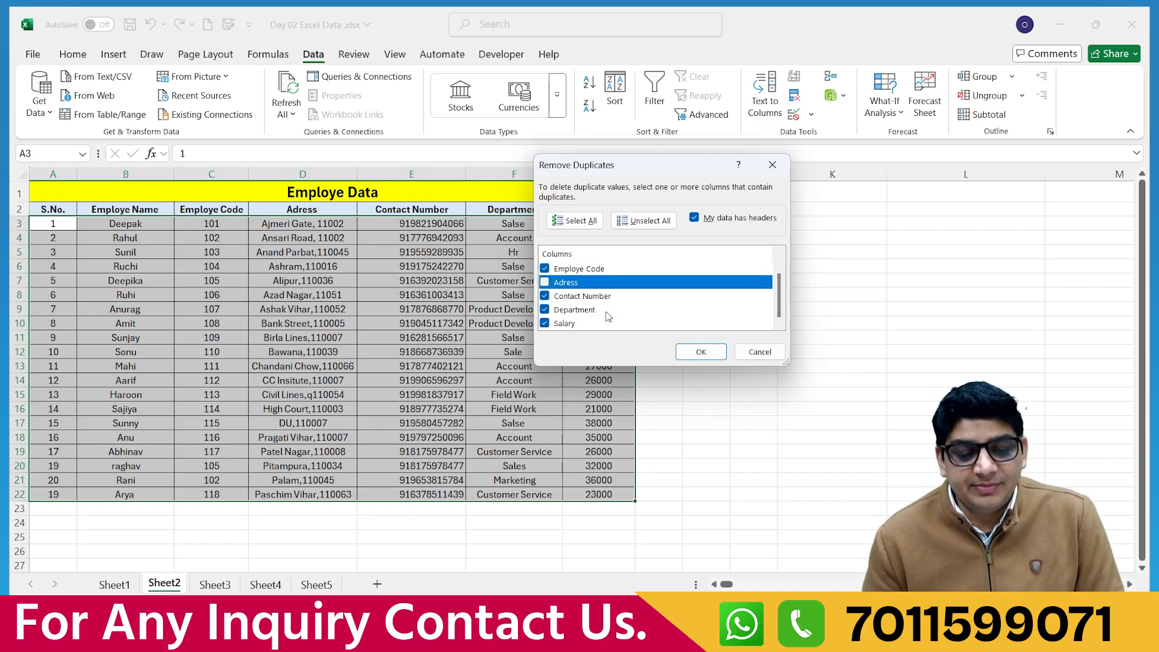
left_click(544, 297)
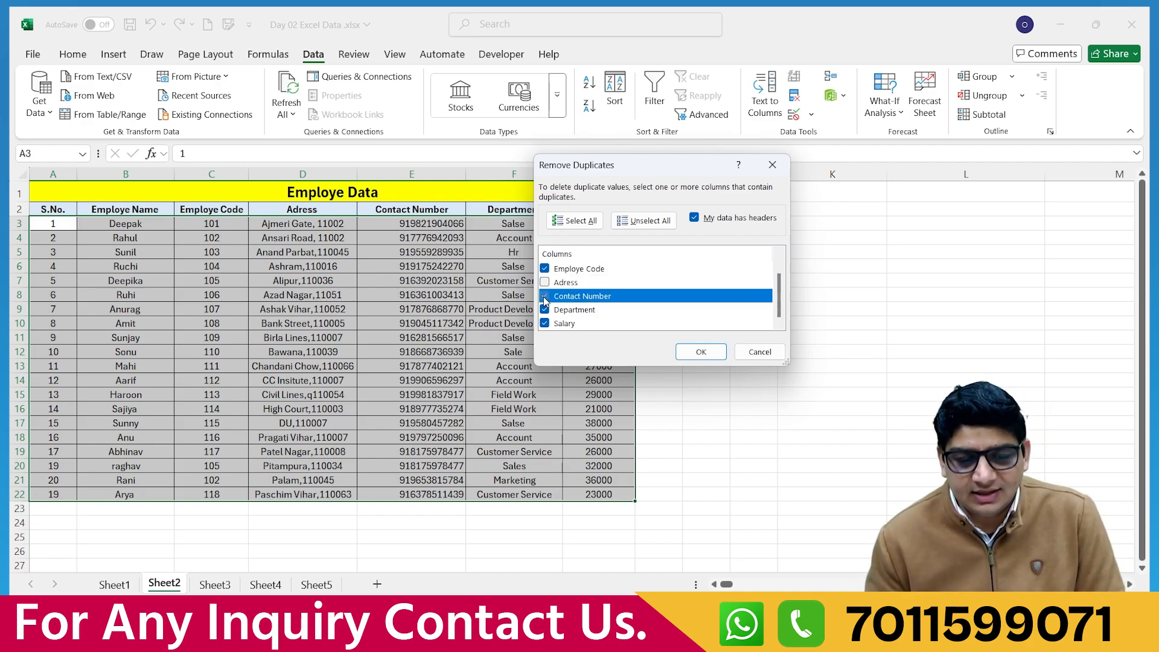
scroll(555, 287, "up", 1)
scroll(555, 285, "down", 1)
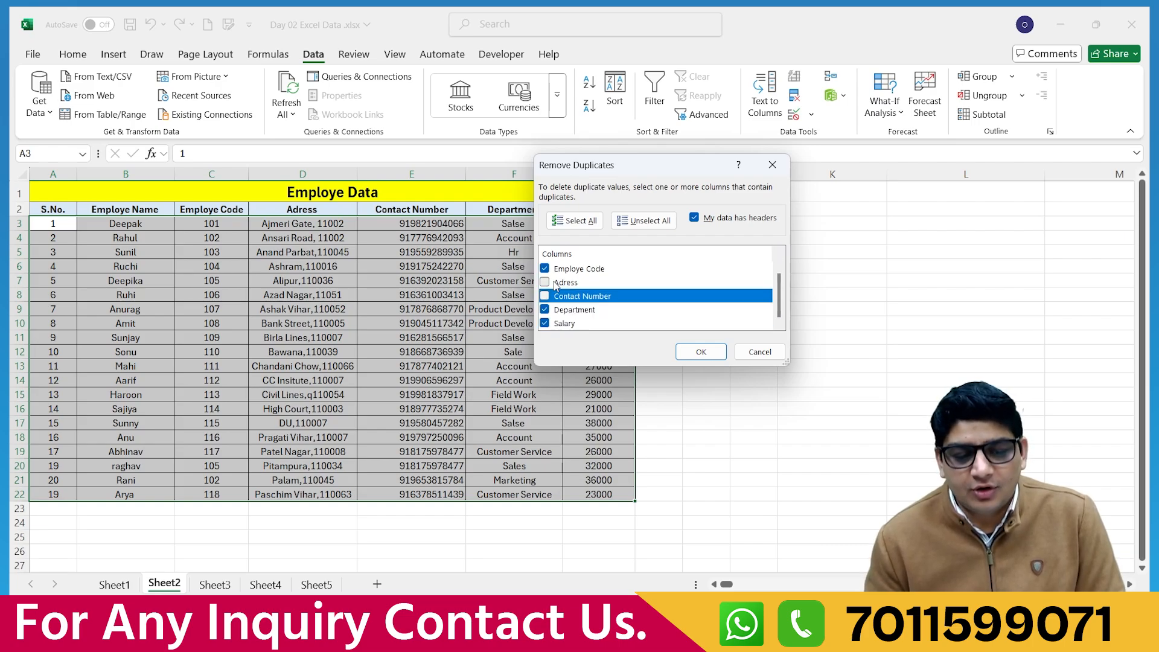
left_click(544, 311)
left_click(544, 323)
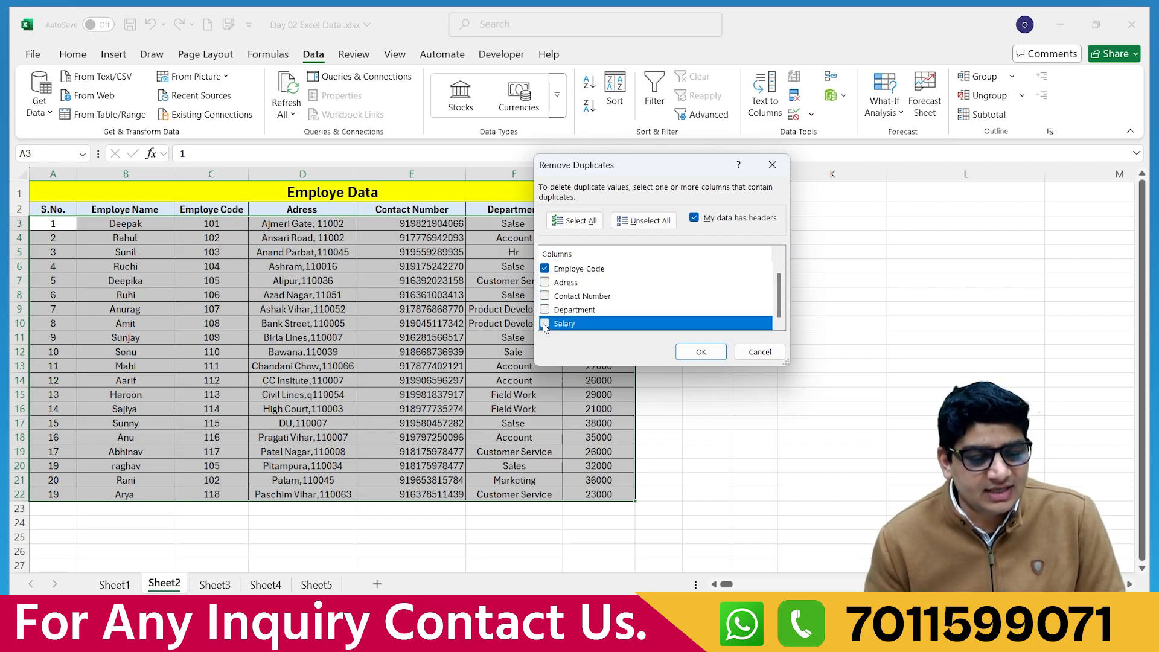
left_click(688, 354)
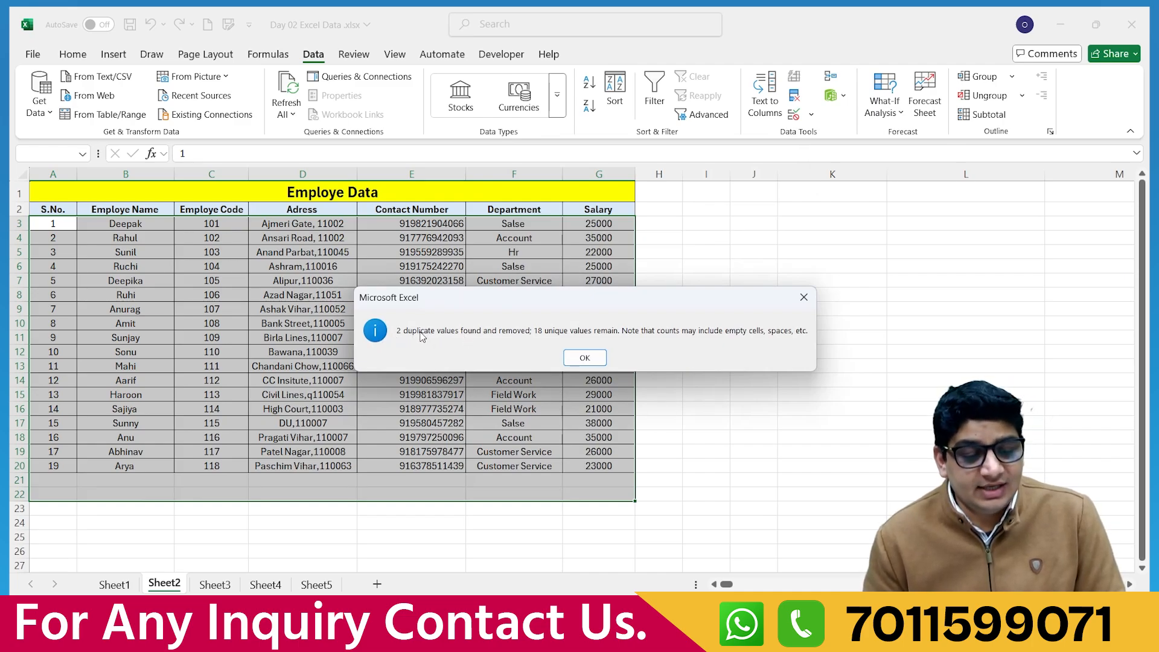
left_click(571, 357)
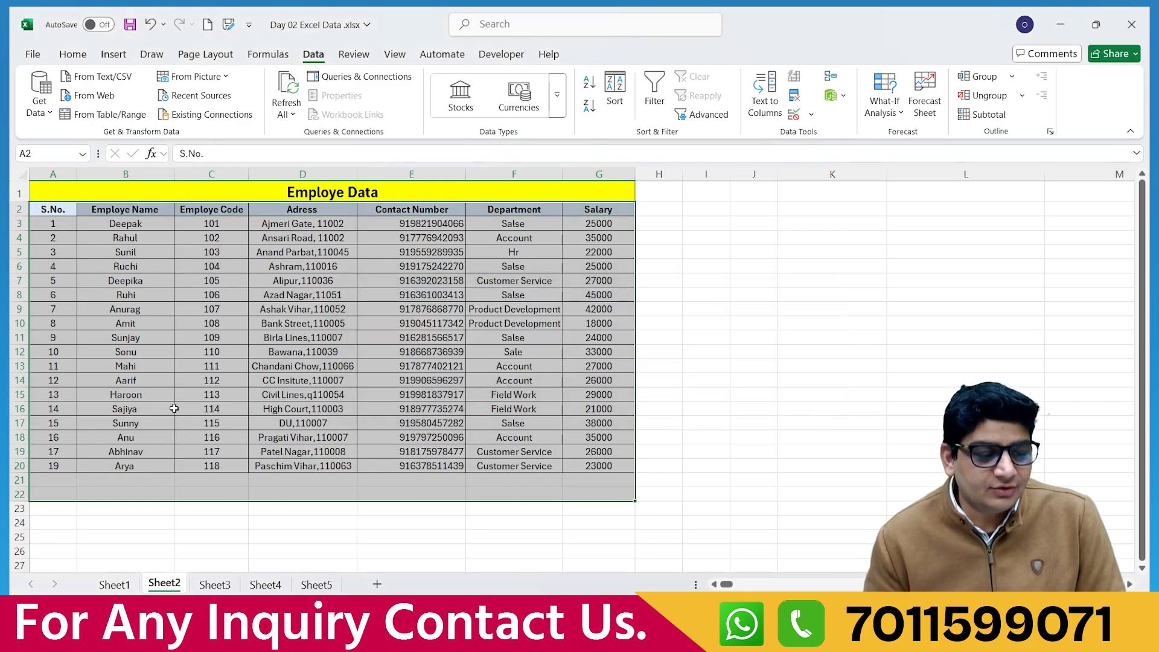
- Undo the duplicate removal in the employee table
key("ctrl+z")
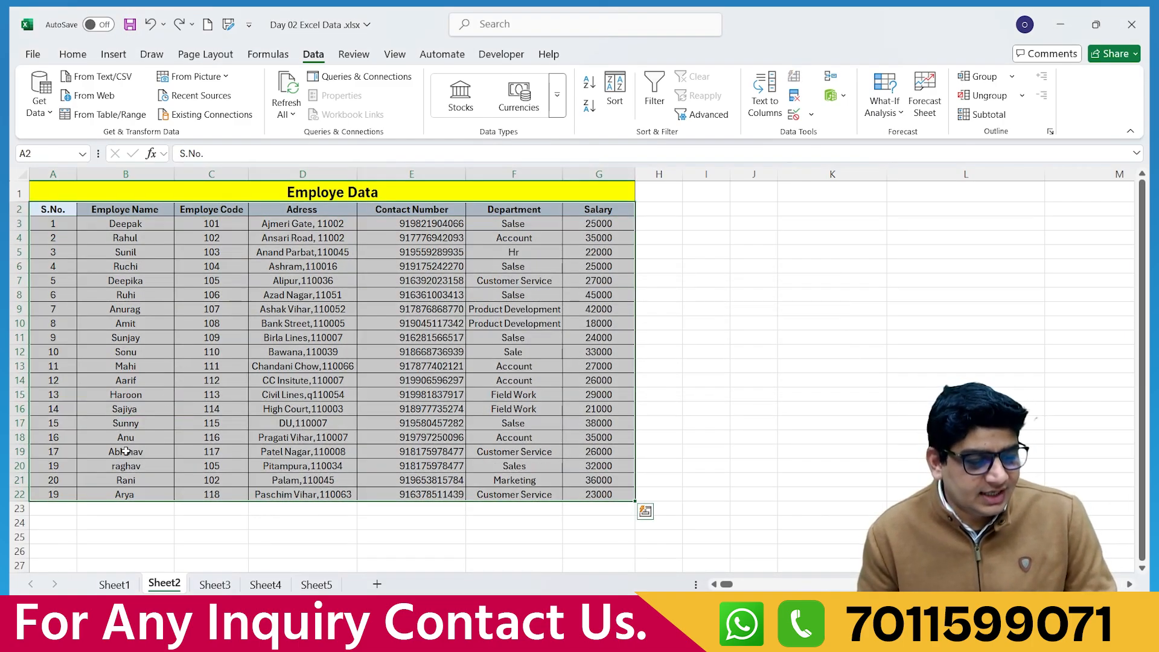
left_click(58, 477)
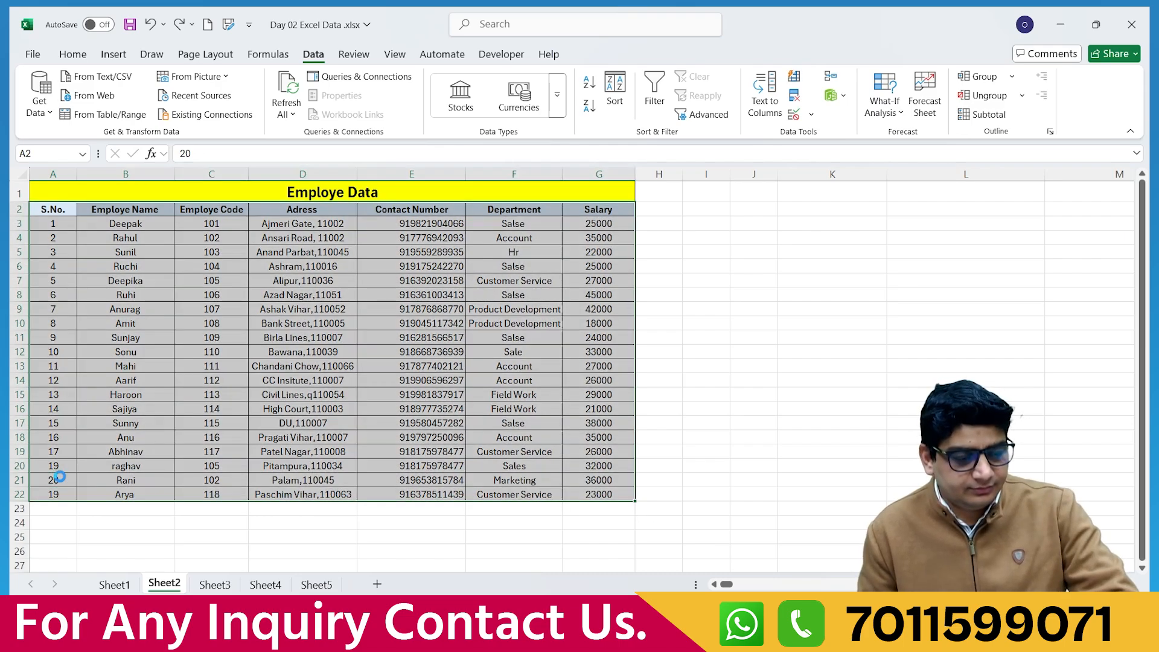
key("ctrl+y")
left_click(65, 493)
key("ctrl+z")
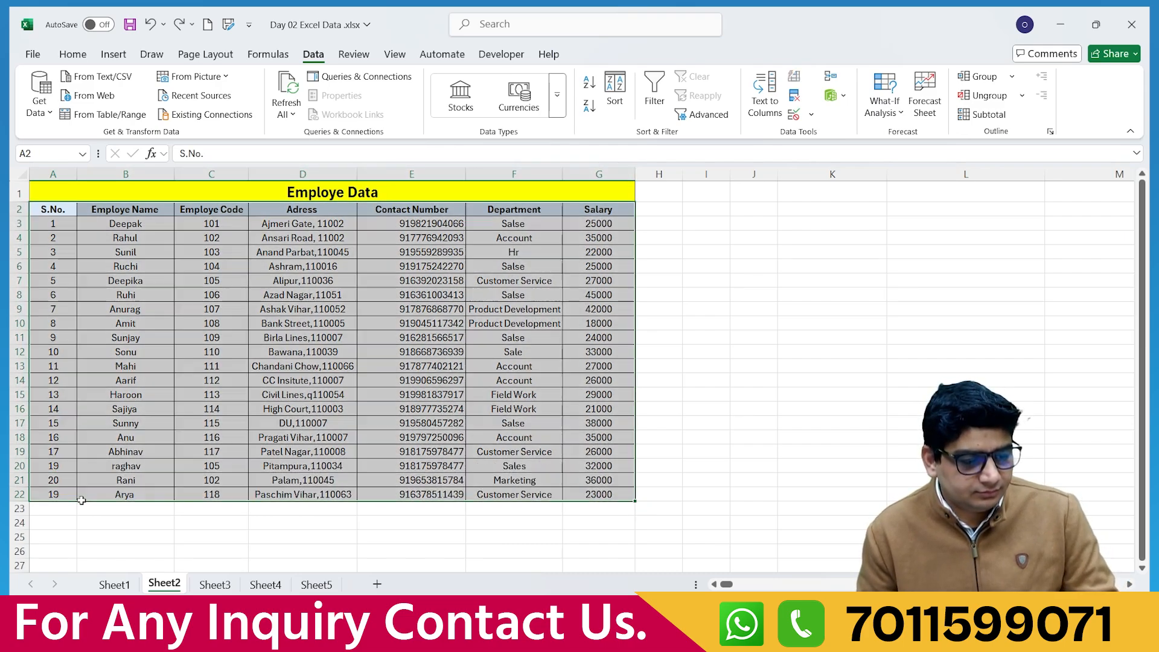
- Set the serial number in the table's last row, cell A22, to 21
left_click(65, 495)
type("21")
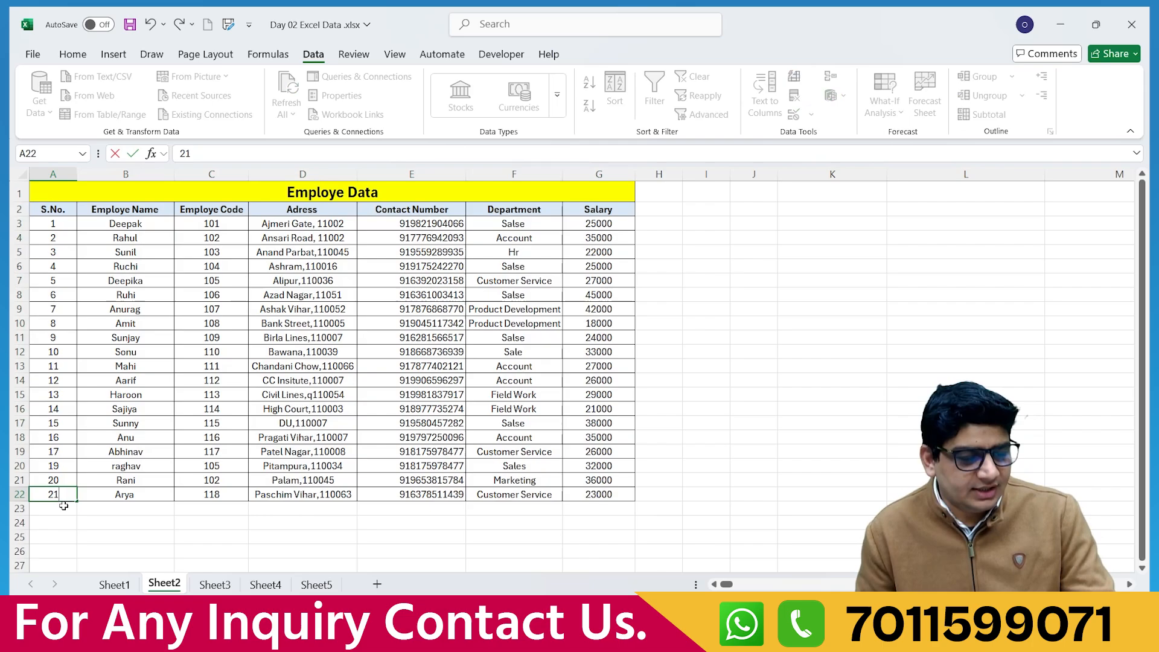
left_click(64, 508)
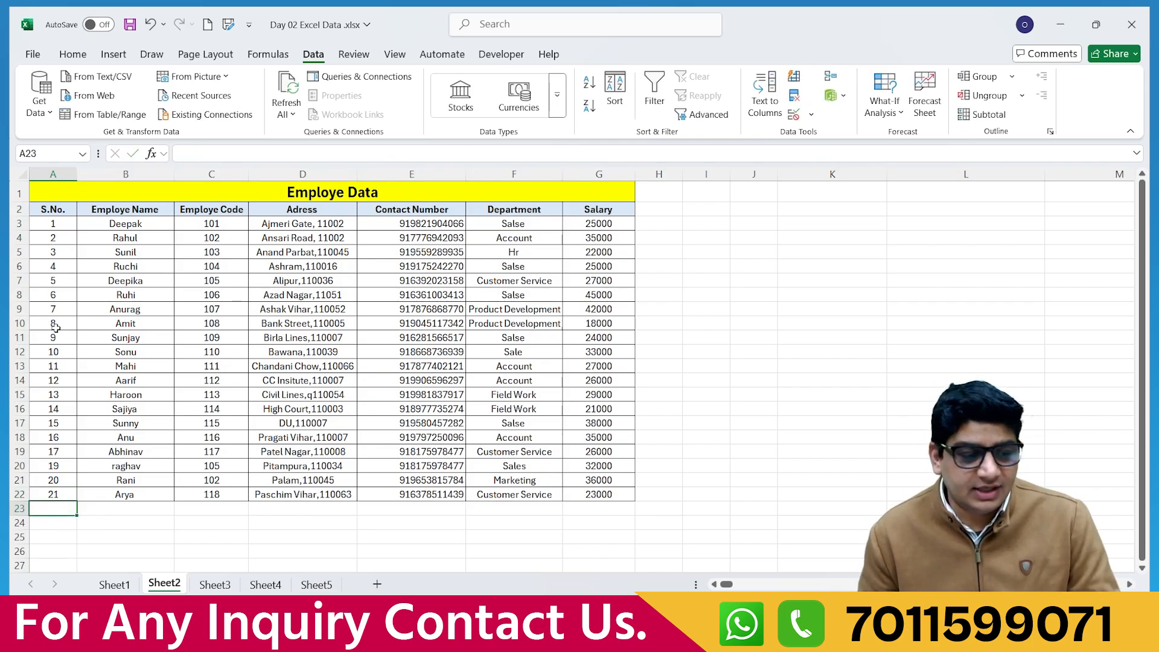
- Compare the Employe Code entries in C21 and C20 with those in C4 and C7 to check for repeats
left_click_drag(51, 210, 377, 411)
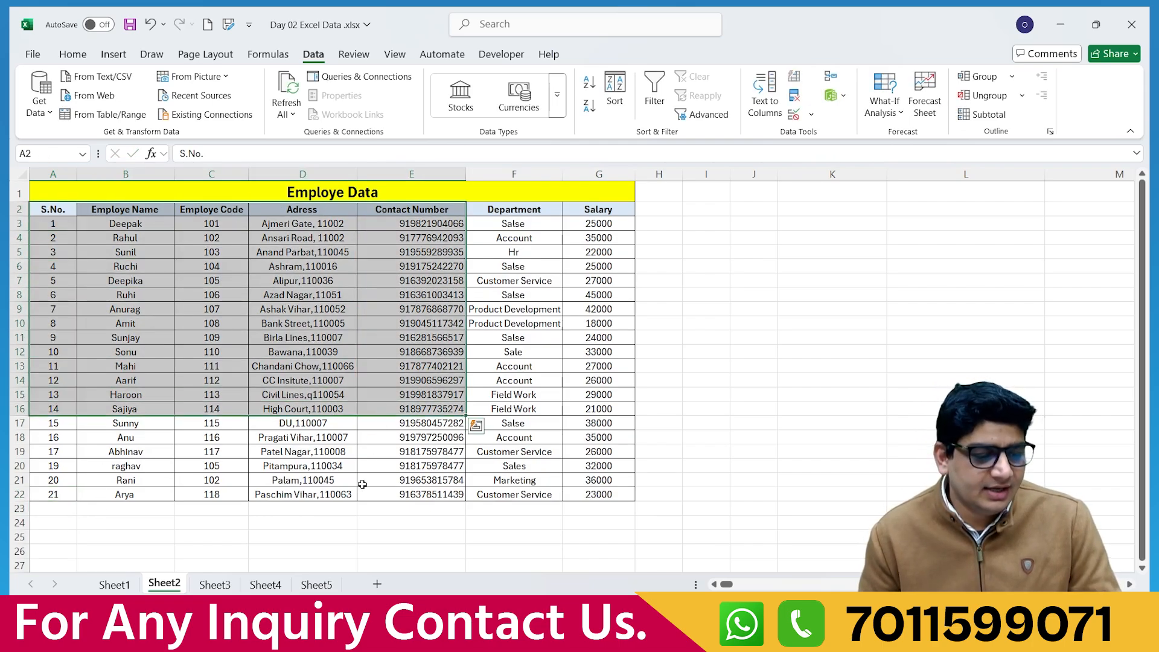
left_click(362, 481)
left_click(197, 483)
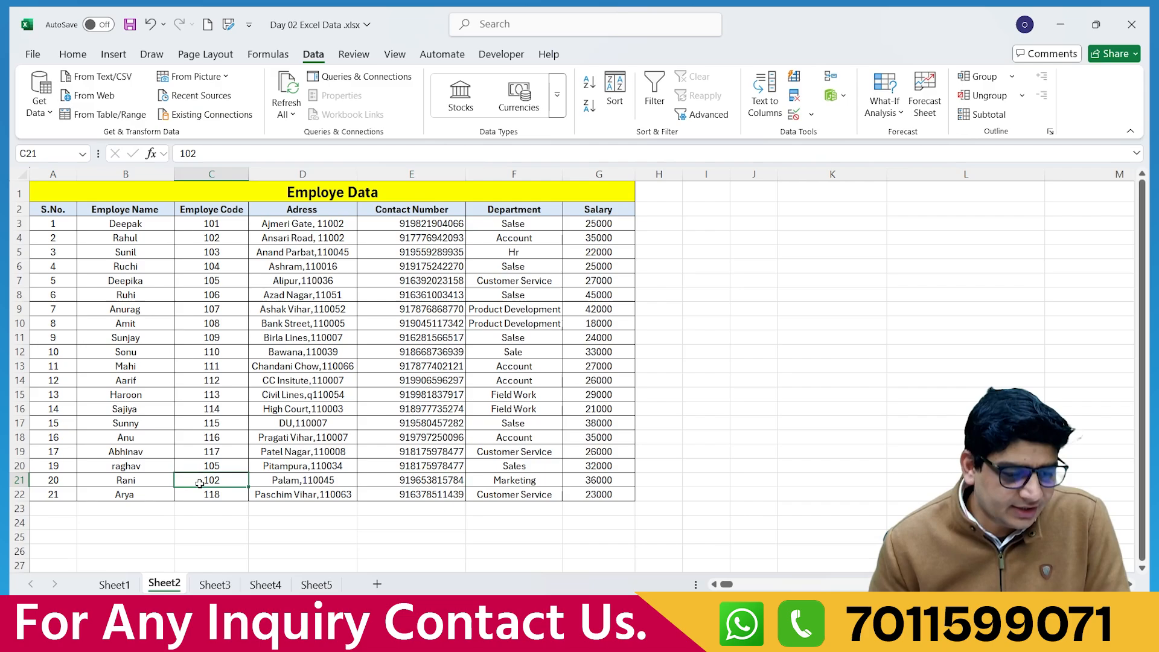
left_click(196, 239)
left_click(203, 282)
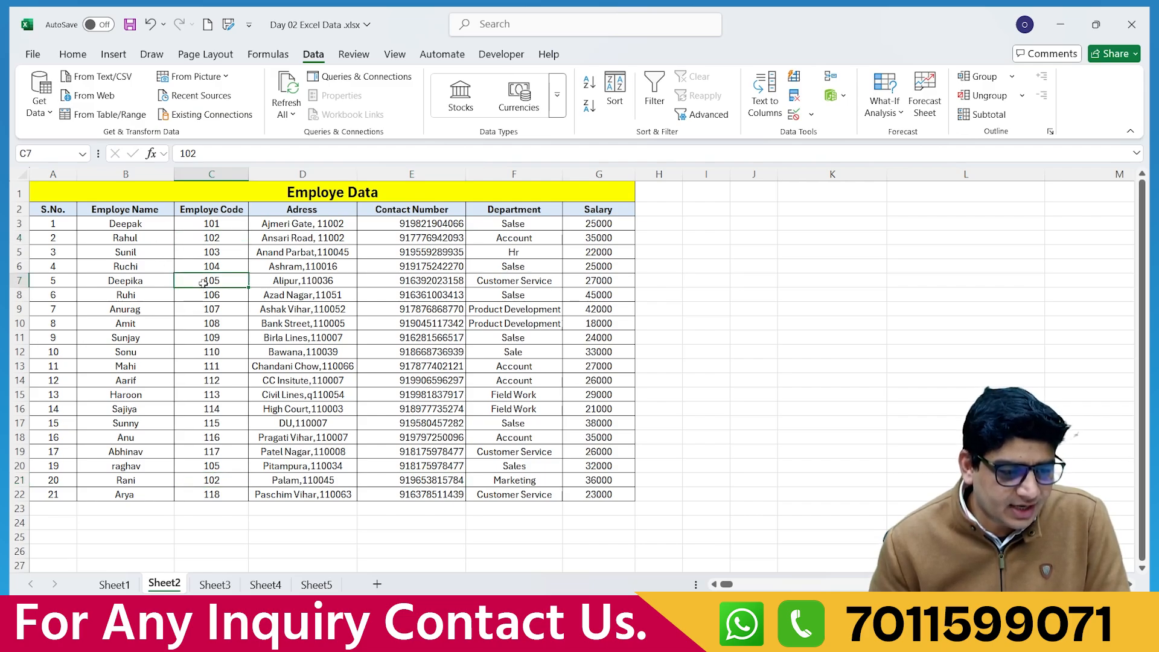
left_click(193, 468)
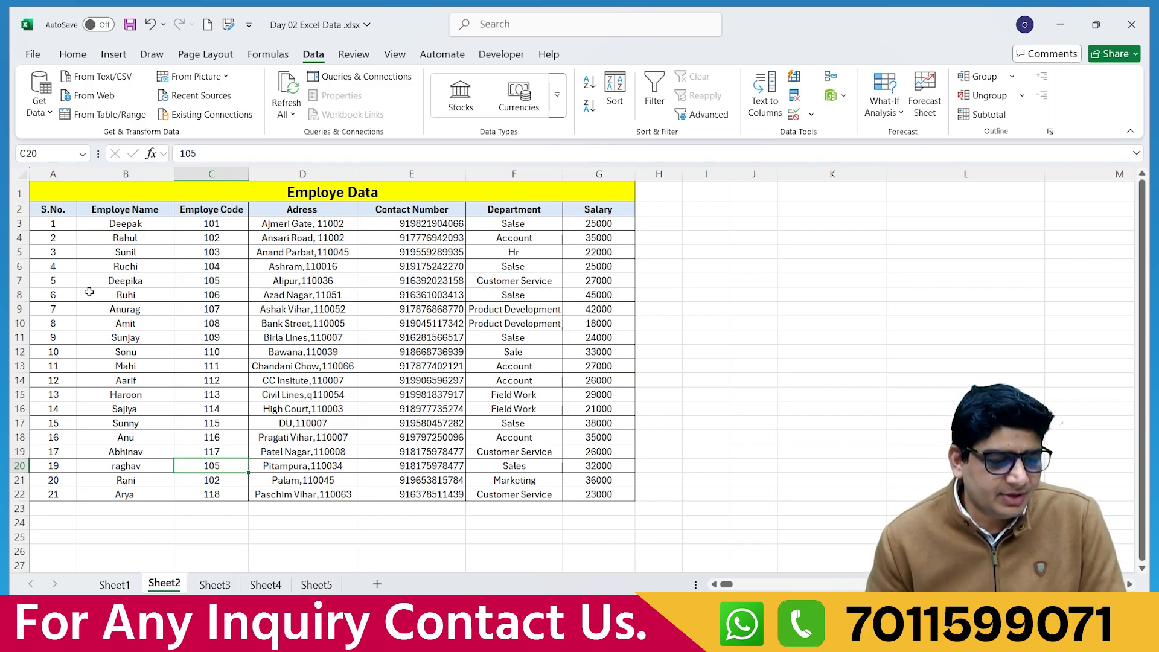
- Remove duplicate rows from A2:G22 by comparing only the Employe Code column
left_click_drag(53, 209, 598, 496)
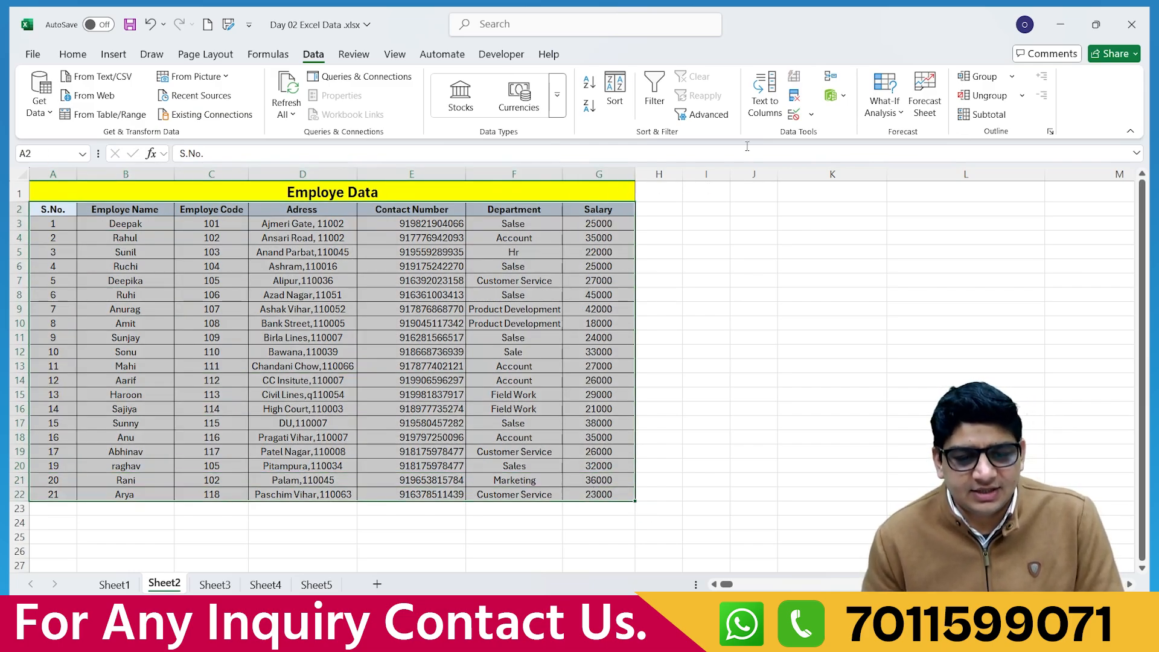
left_click(794, 96)
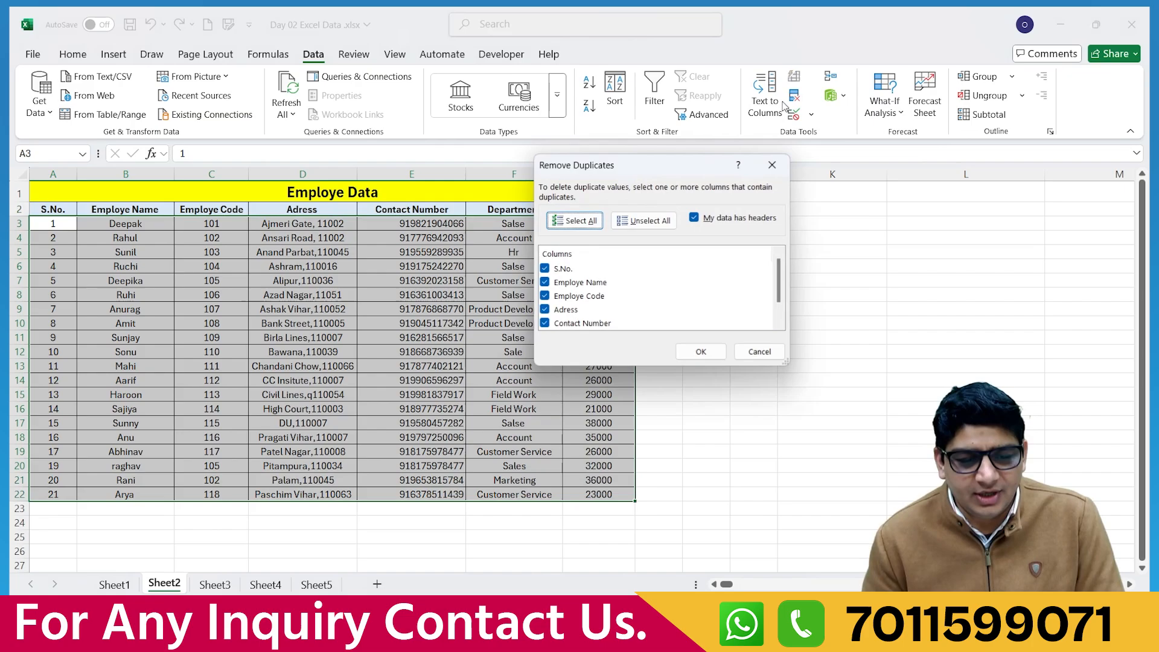
left_click(545, 268)
left_click(544, 282)
left_click(544, 310)
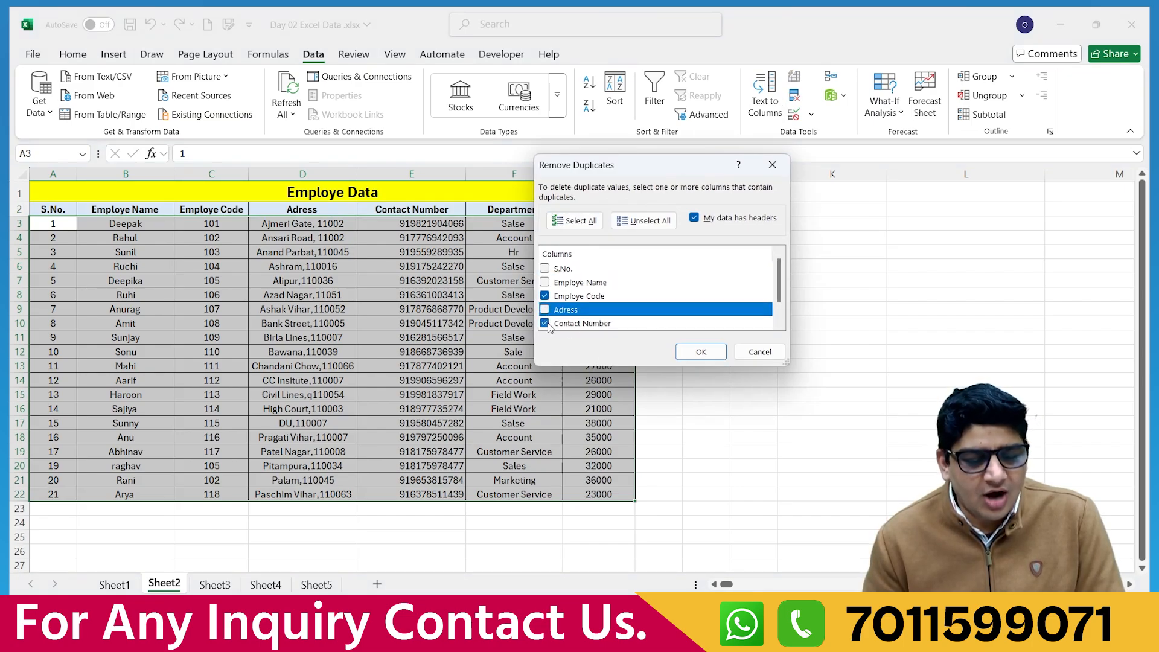
scroll(562, 297, "down", 1)
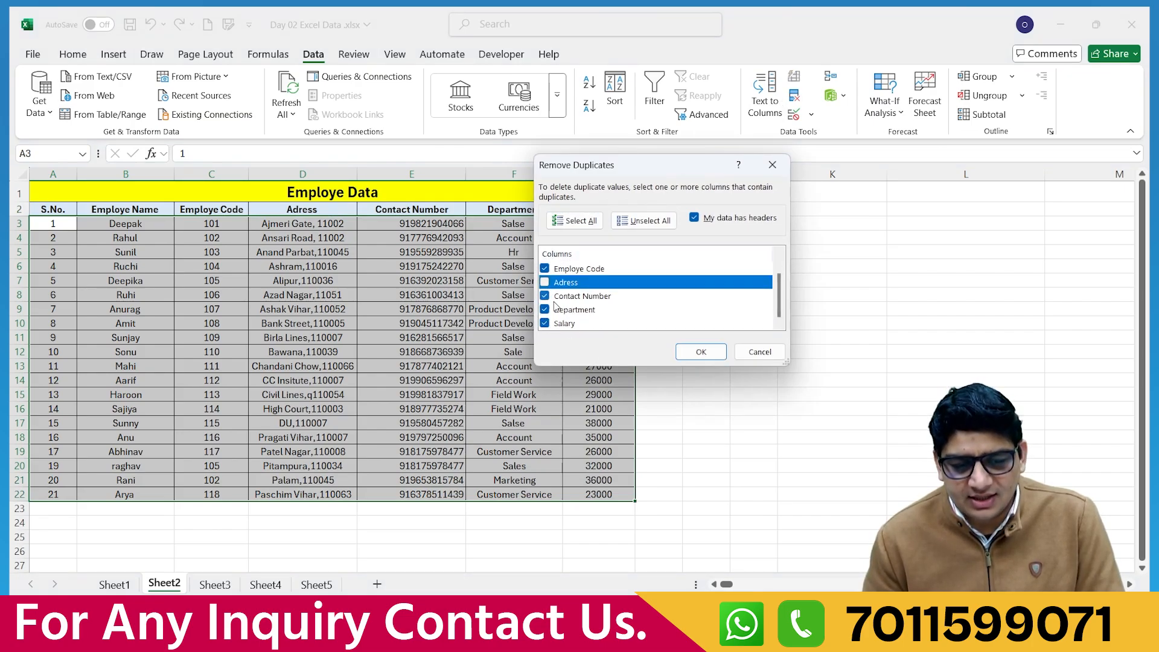
left_click(545, 296)
left_click(545, 310)
left_click(544, 323)
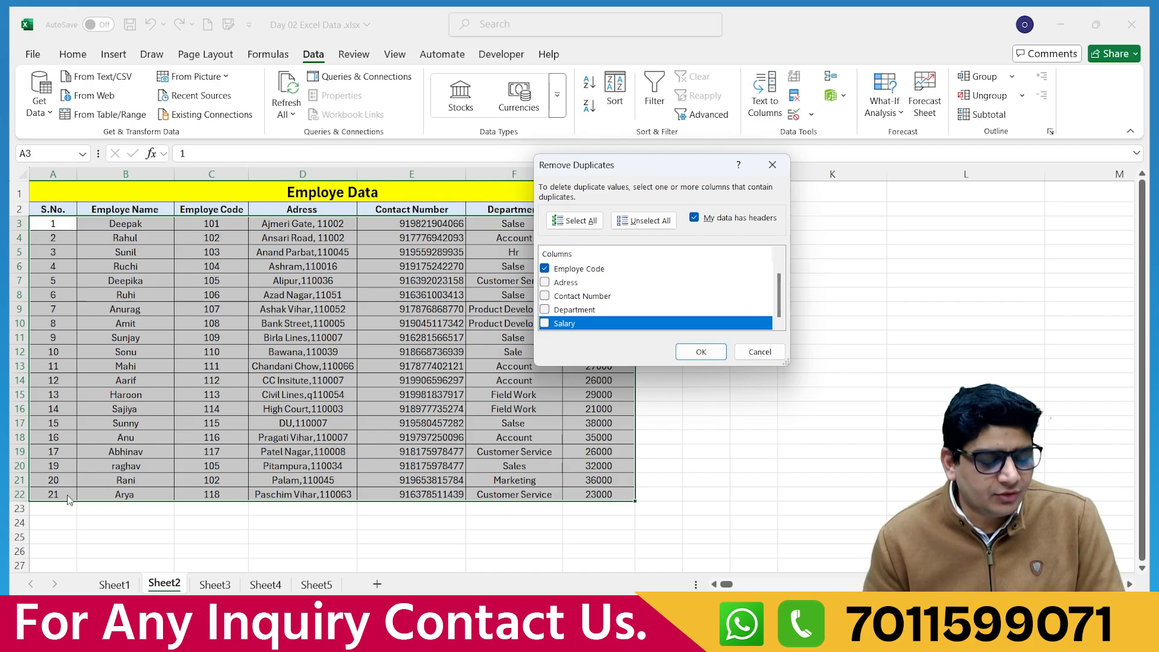
left_click(691, 352)
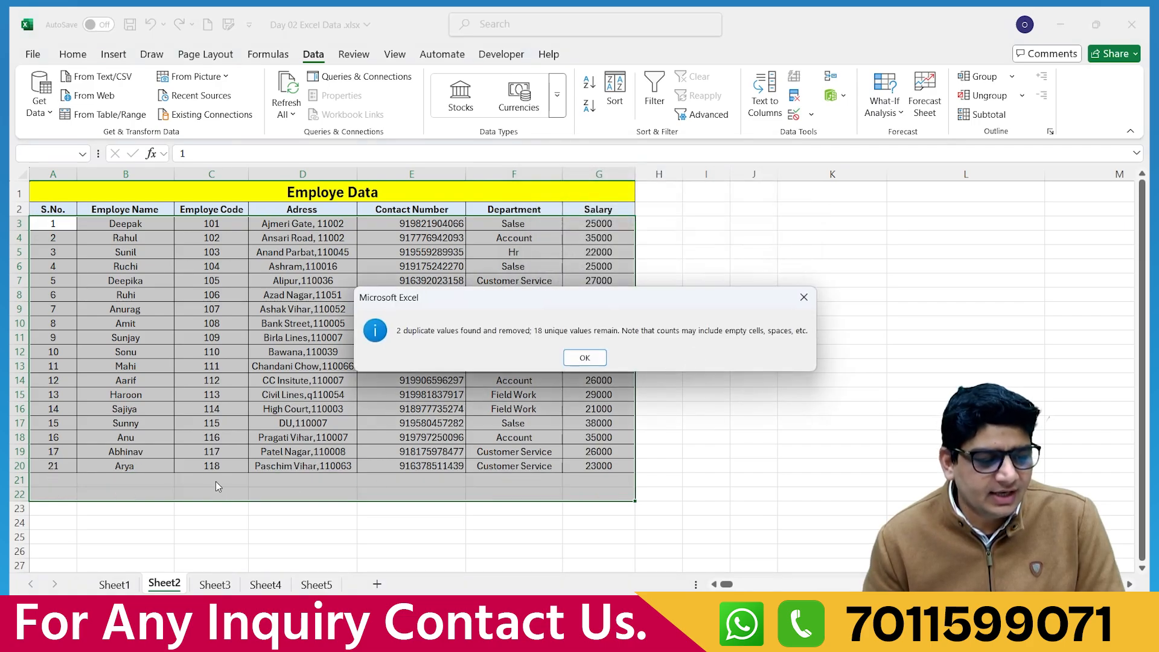
left_click(583, 357)
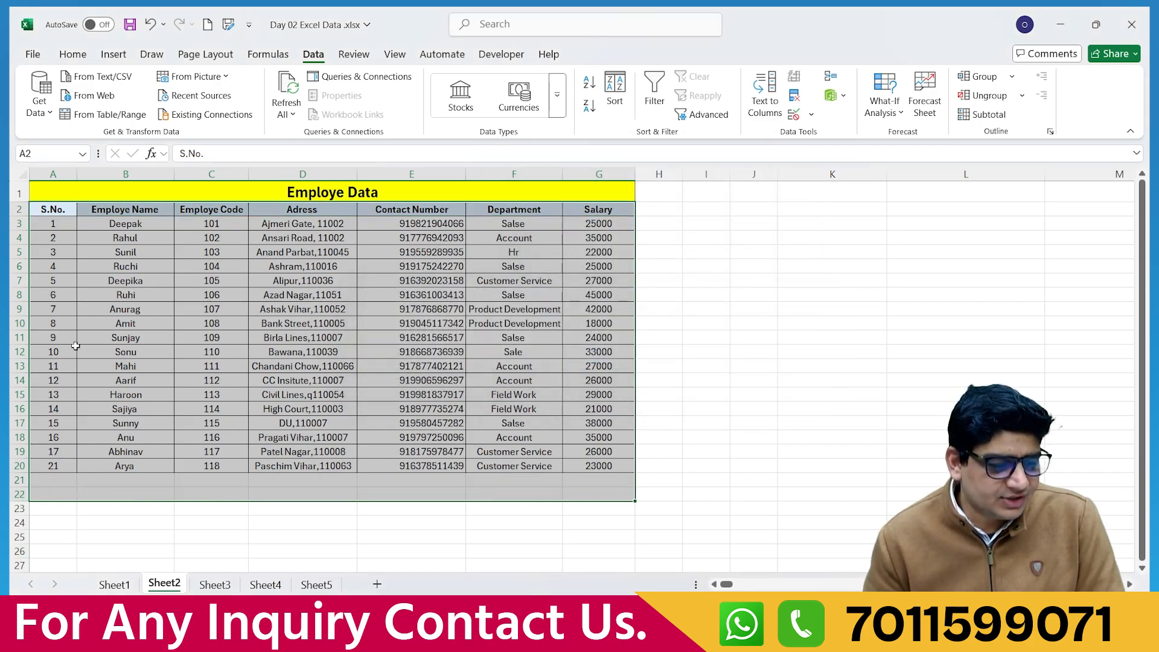
- Set the serial number in the table's last row, cell A20, to 19
left_click(47, 420)
left_click_drag(52, 224, 45, 463)
left_click(45, 464)
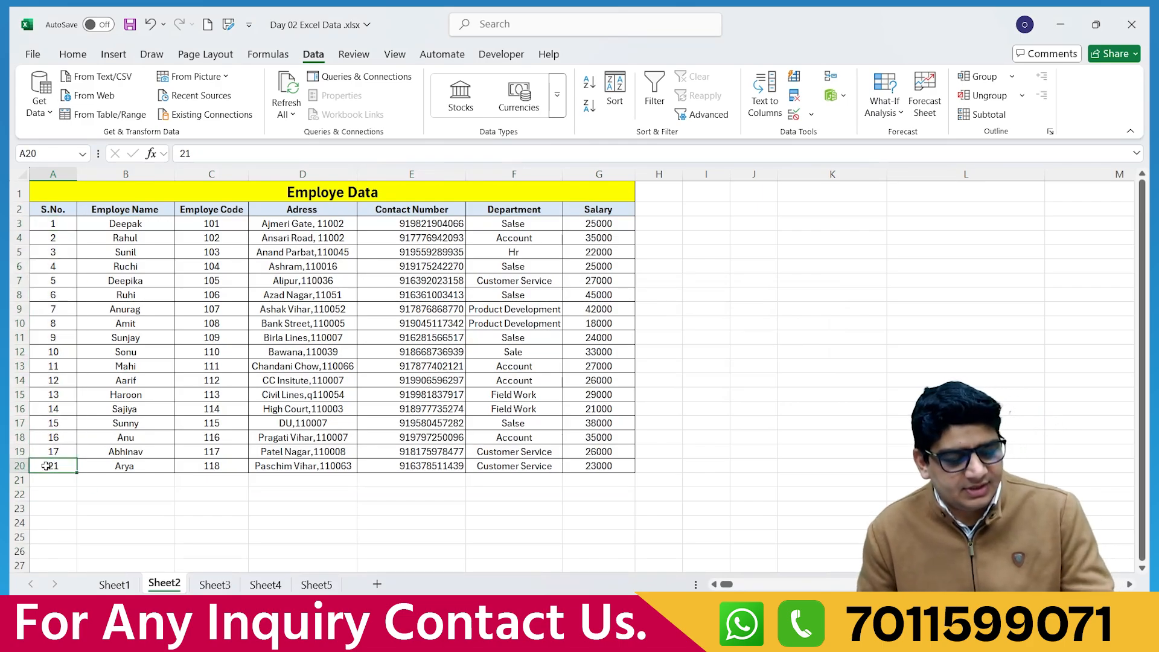
type("19")
left_click(52, 492)
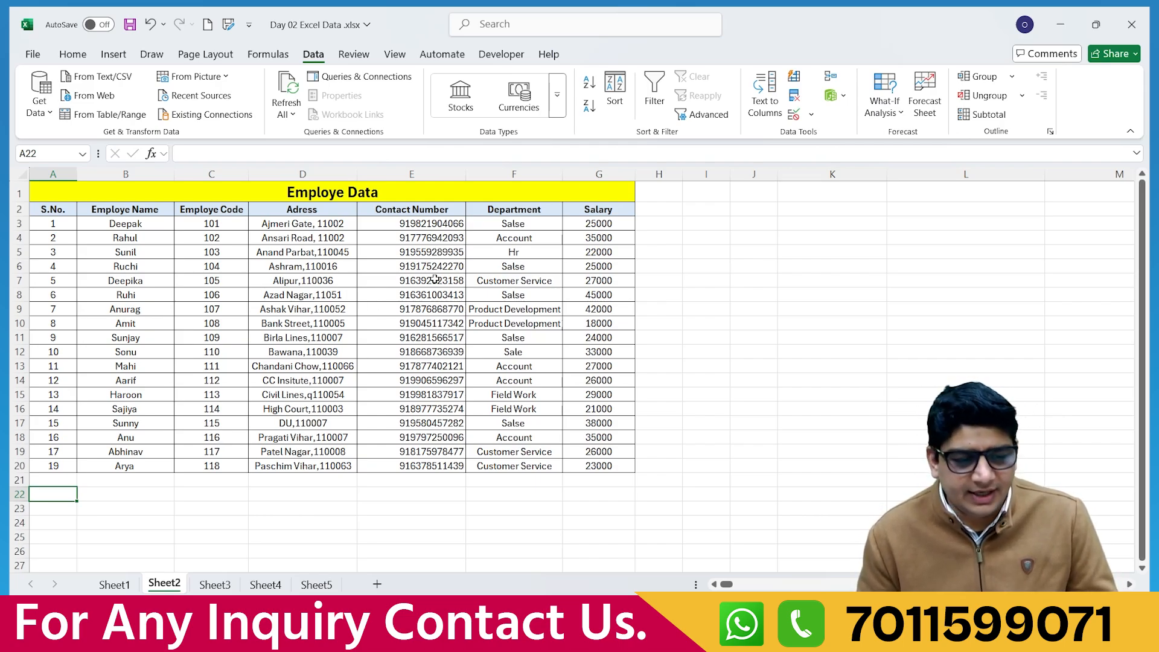
- Create repeated contact numbers by linking cell E6 to E5 and cell E16 to E14
left_click(416, 267)
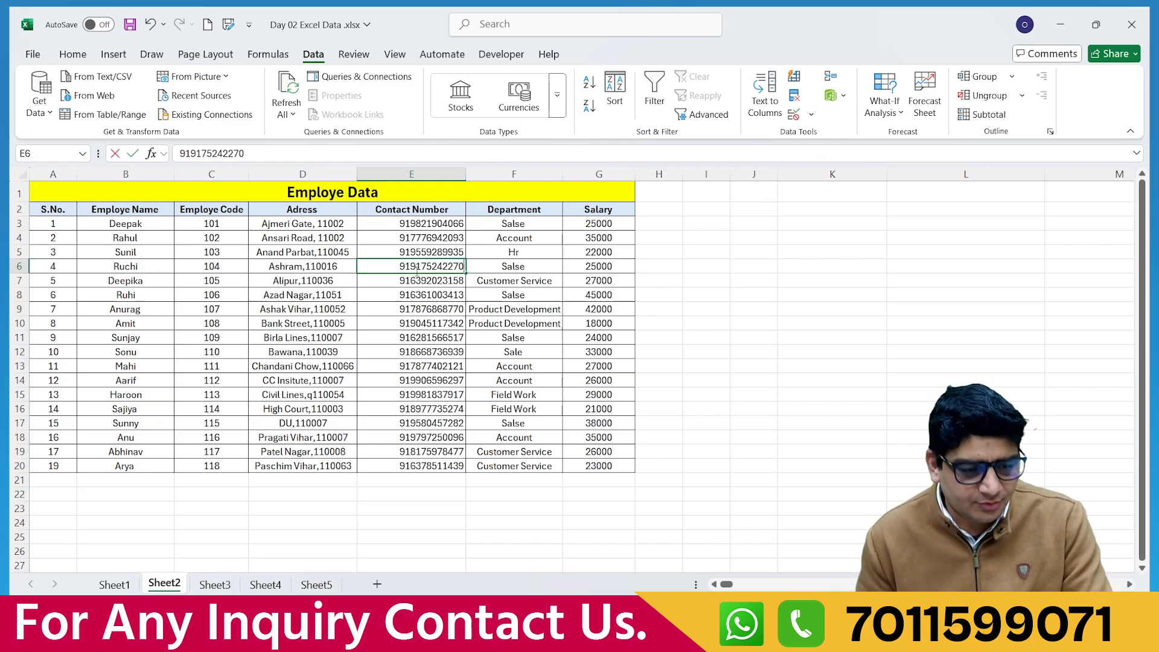
type("=")
key("Up")
key("Return")
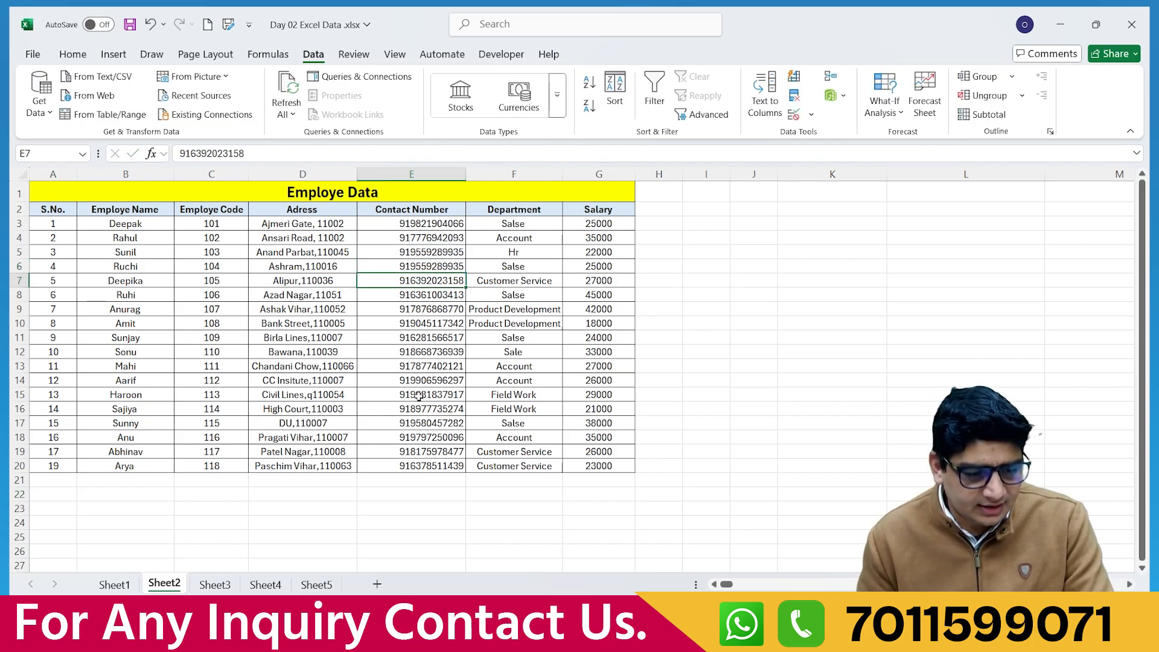
left_click(417, 409)
type("=")
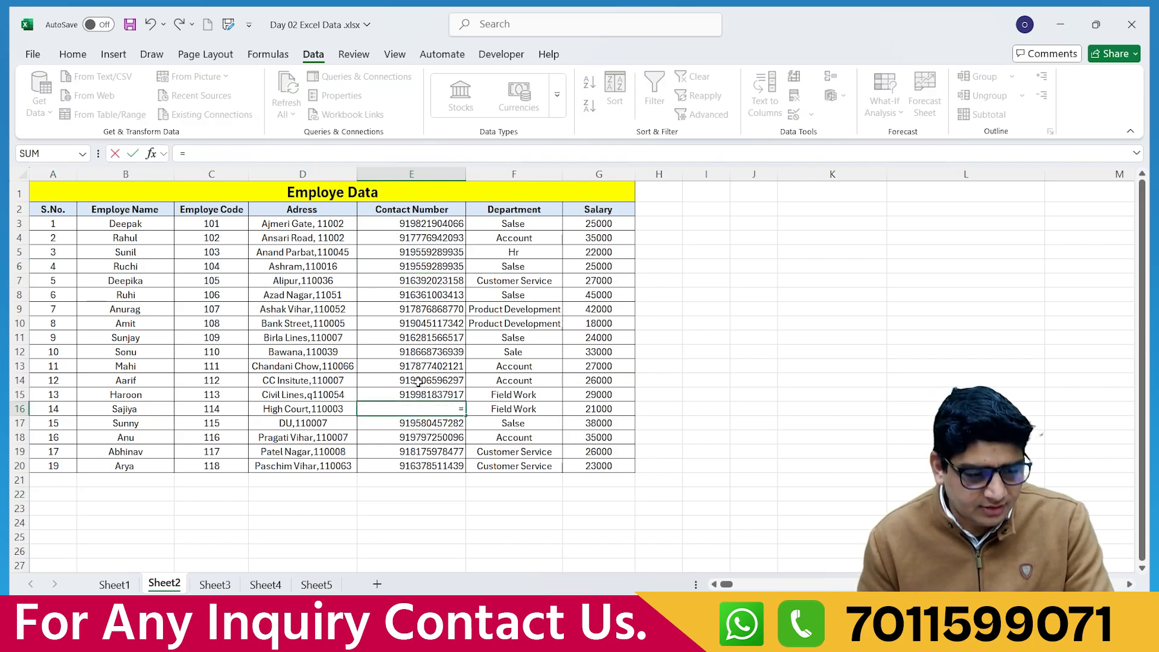
left_click(418, 382)
key("Return")
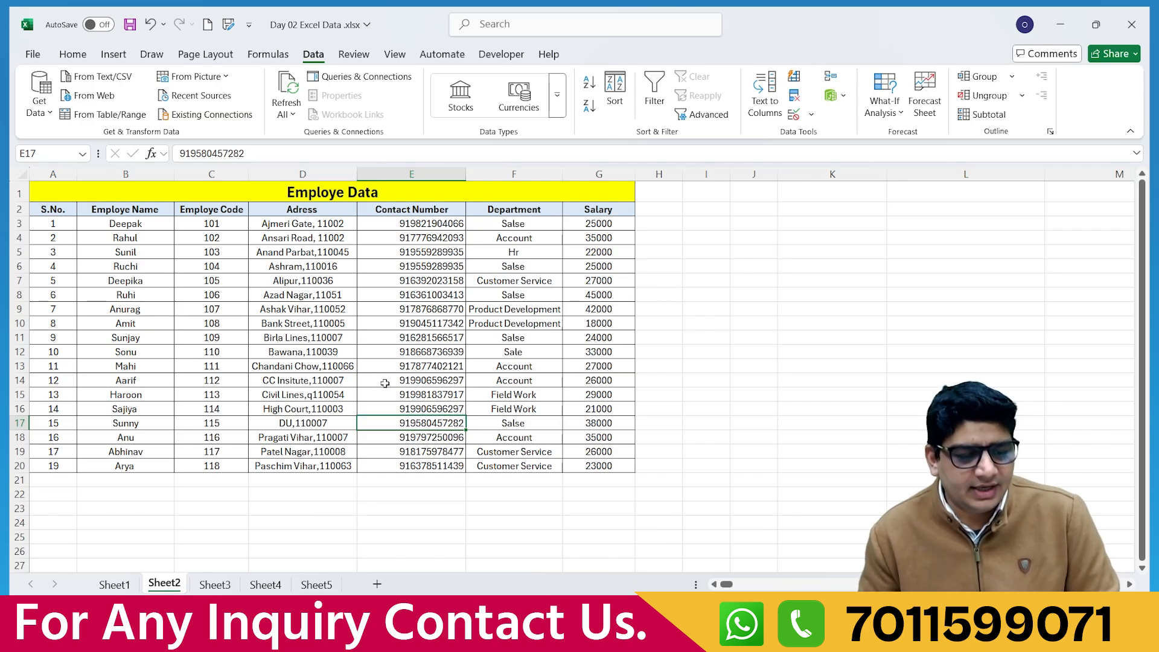
- Make the contact numbers in cells E16, E15, E8 and E7 bold
left_click(398, 405)
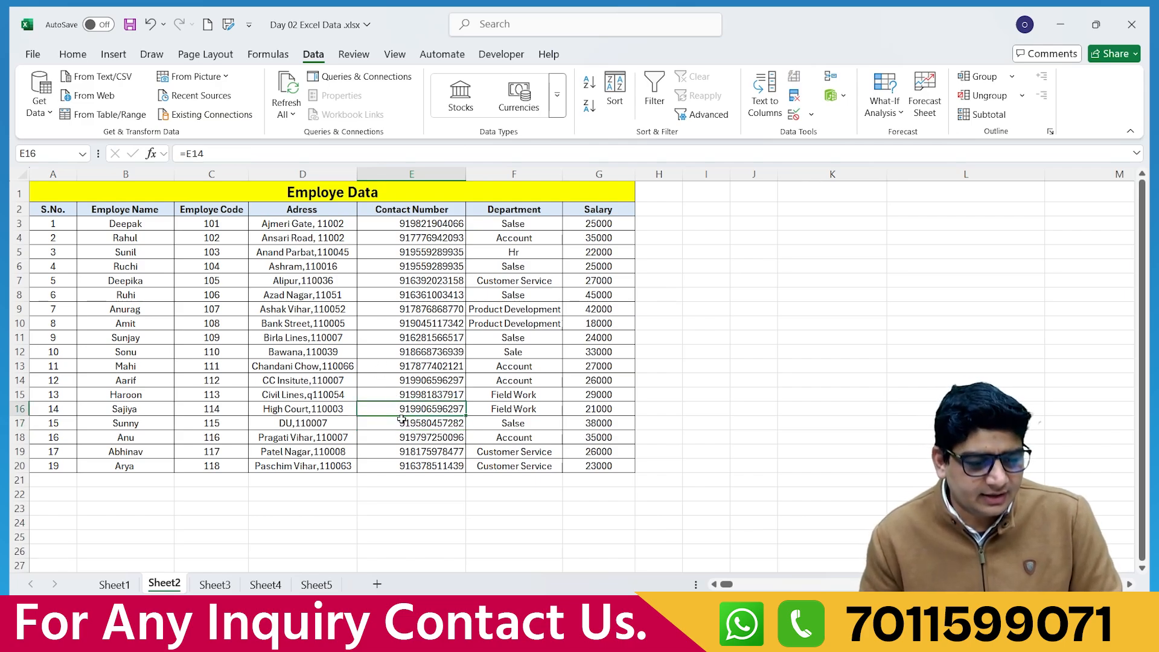
left_click(73, 54)
left_click(112, 106)
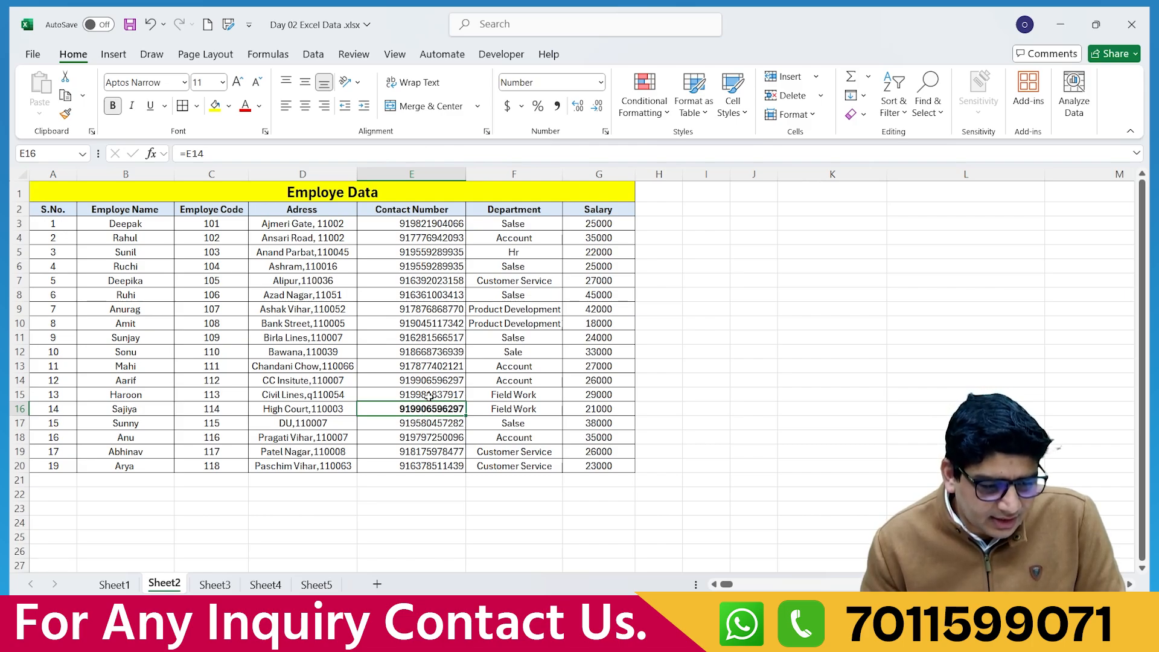
left_click(429, 396)
left_click(112, 106)
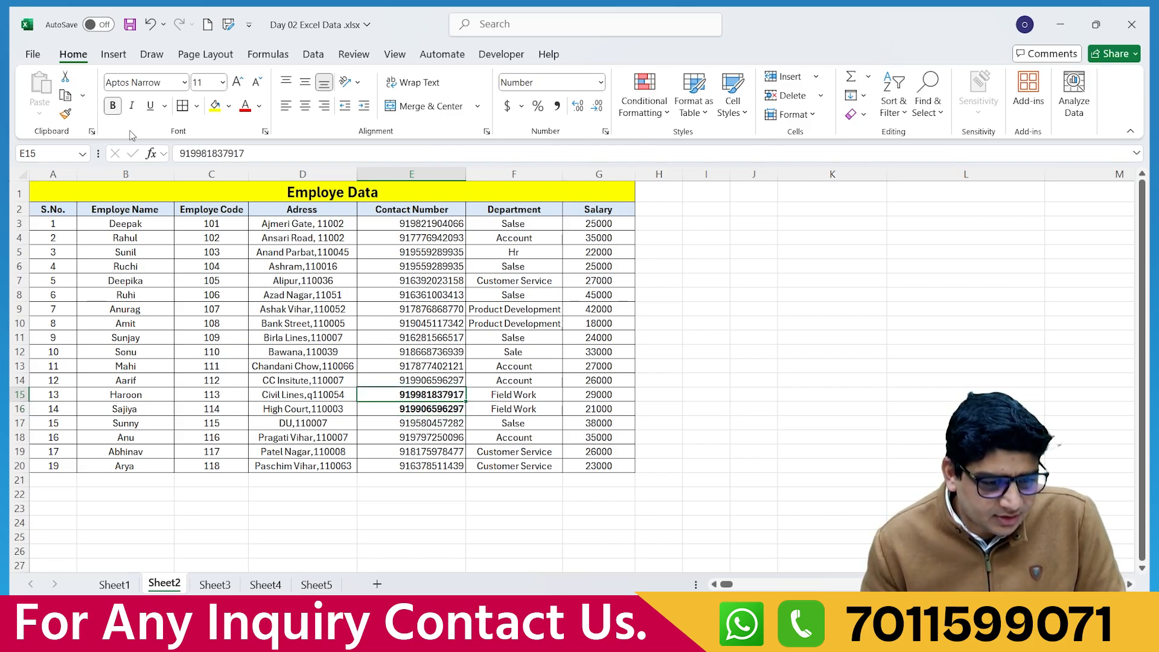
left_click(430, 294)
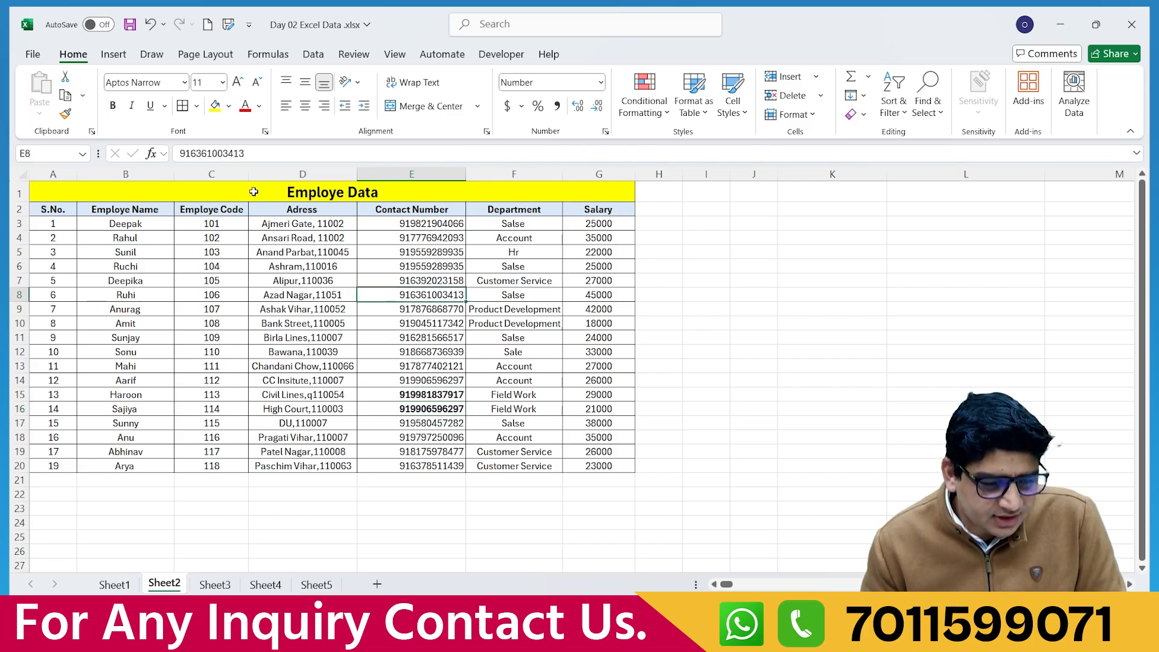
left_click(112, 106)
left_click(413, 282)
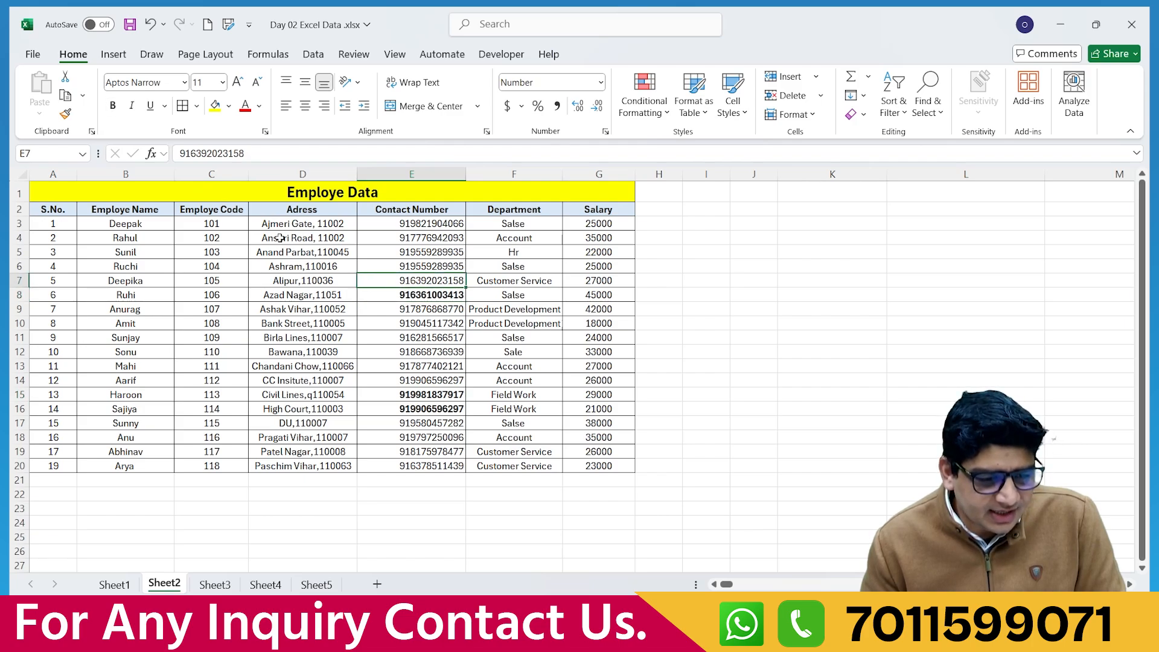
left_click(113, 107)
left_click(282, 356)
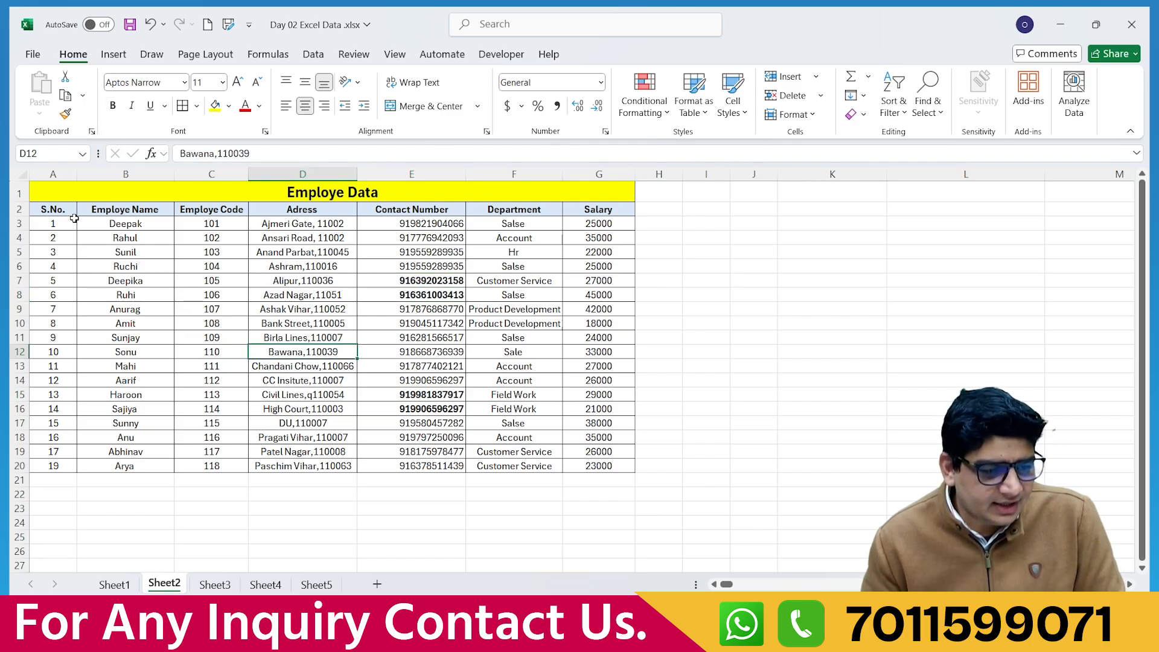
- Remove duplicate rows from A2:G20 by comparing only the Contact Number column
left_click_drag(53, 210, 600, 465)
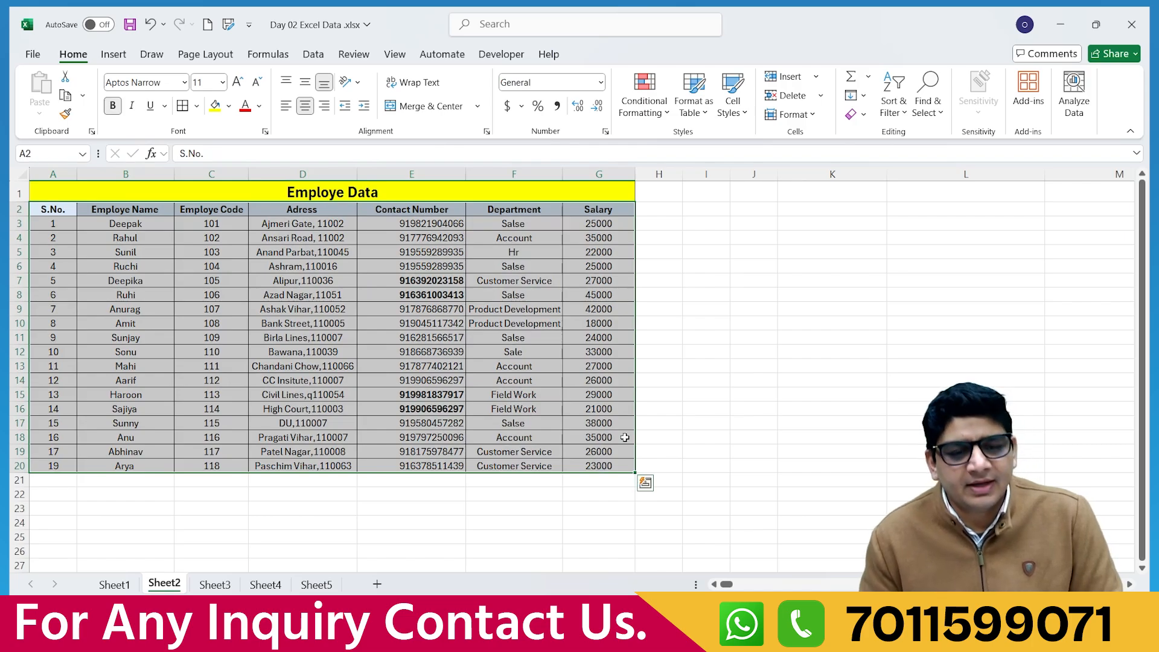
left_click(313, 55)
left_click(794, 96)
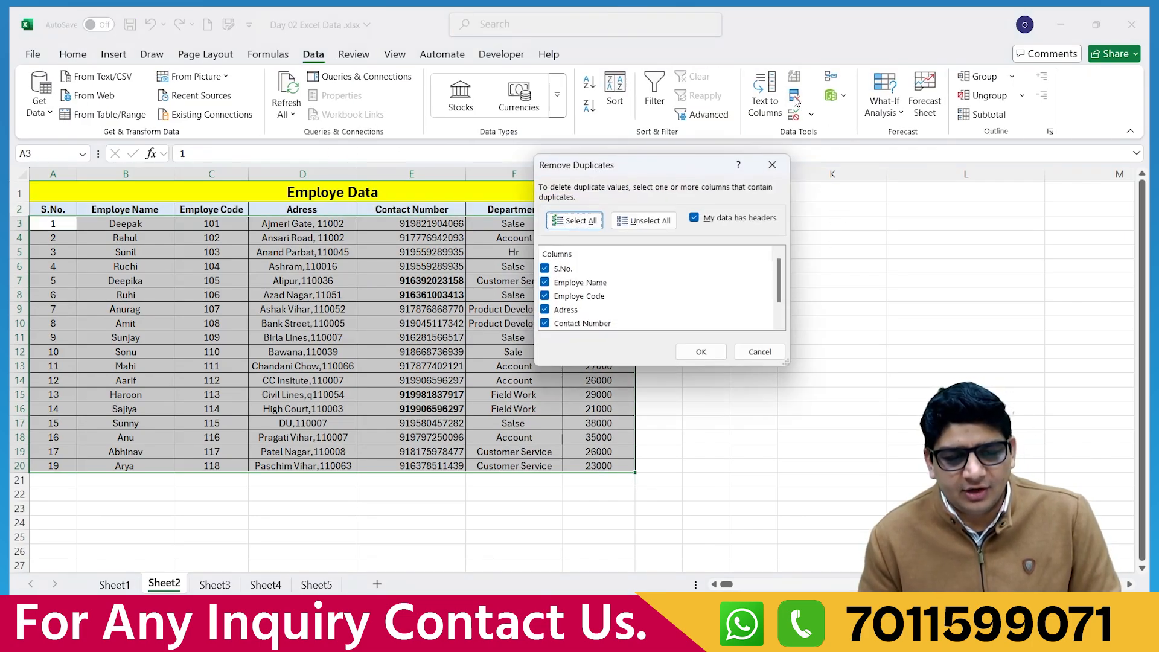
left_click(545, 269)
left_click(545, 283)
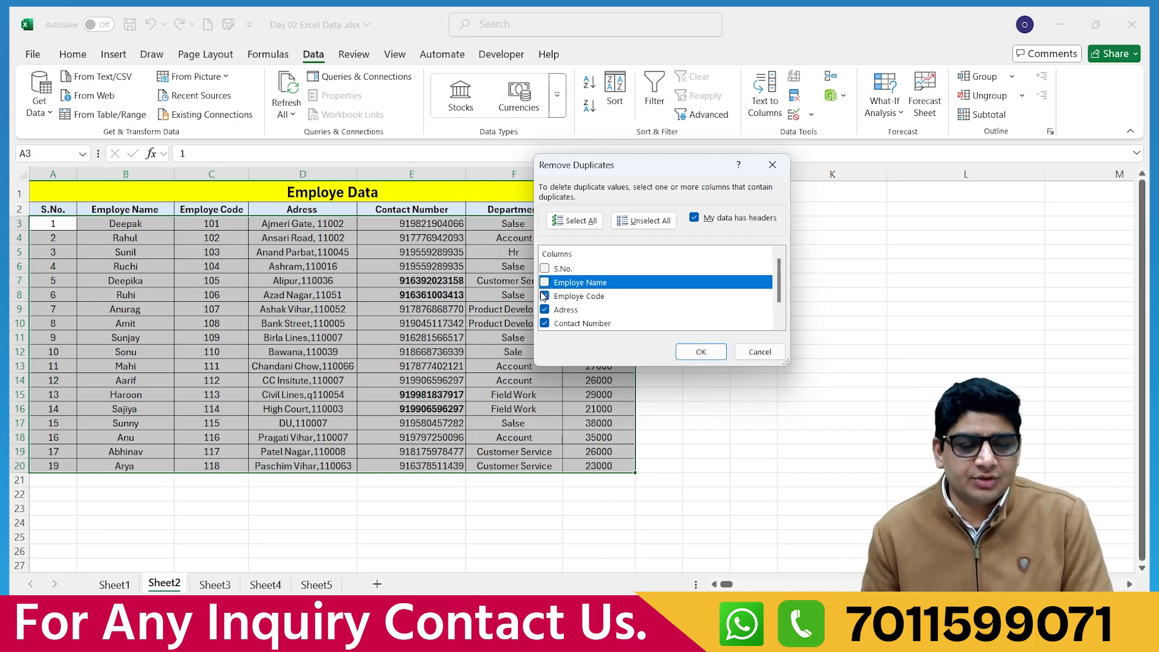
scroll(545, 292, "down", 1)
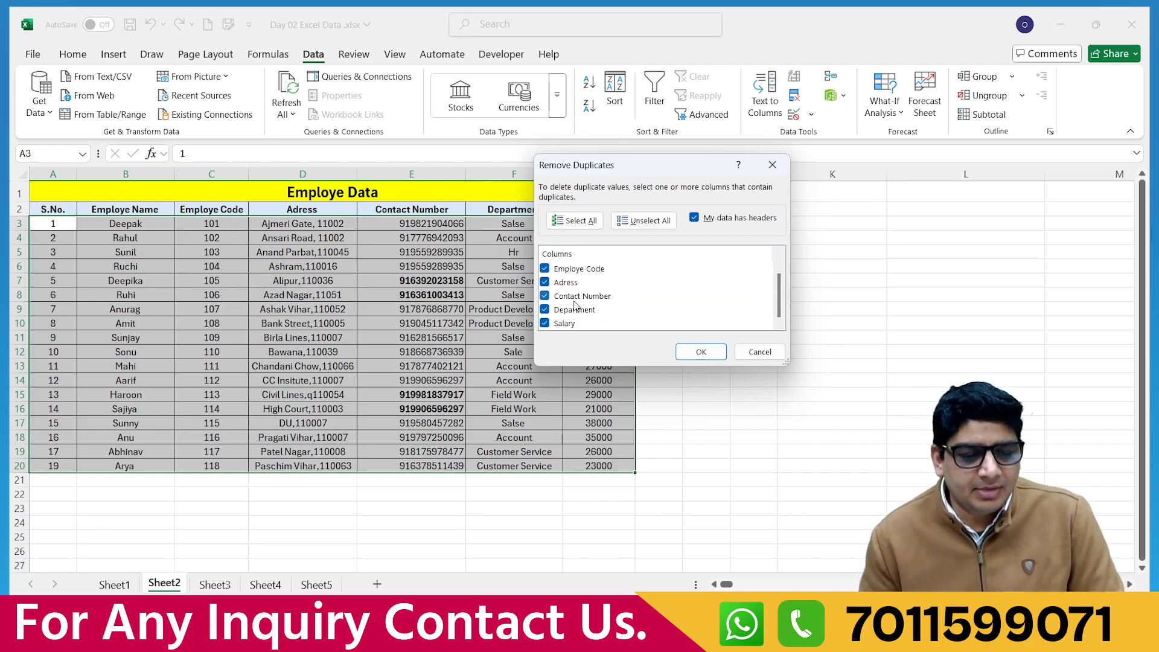
left_click(544, 268)
left_click(544, 283)
left_click(544, 308)
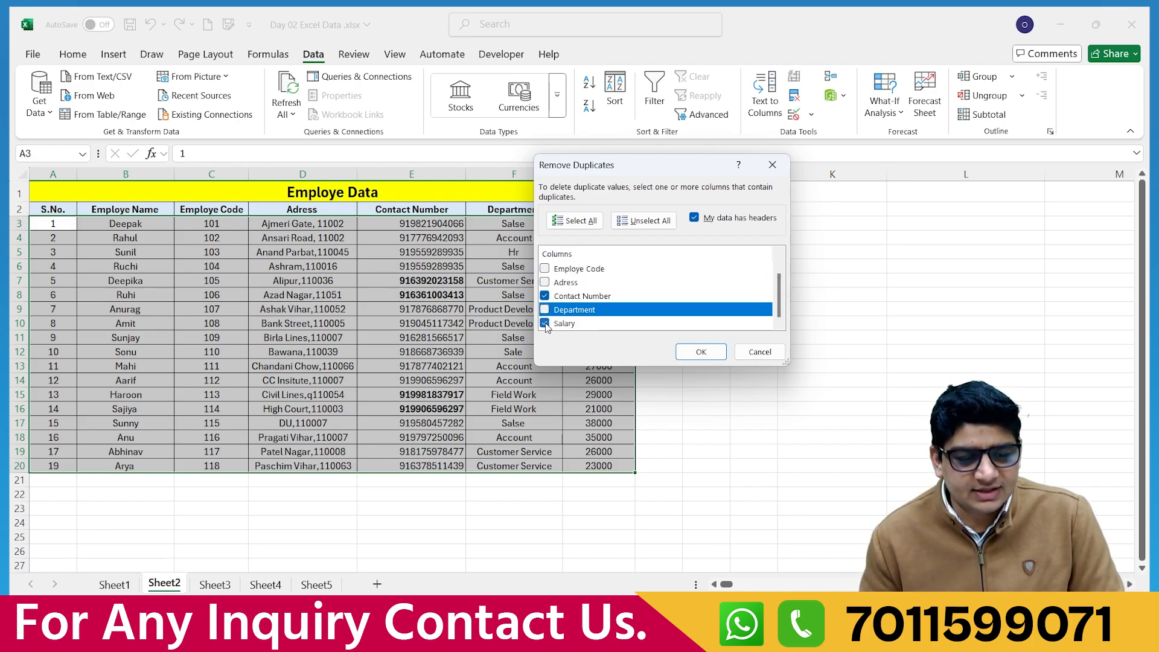
left_click(544, 323)
left_click(701, 353)
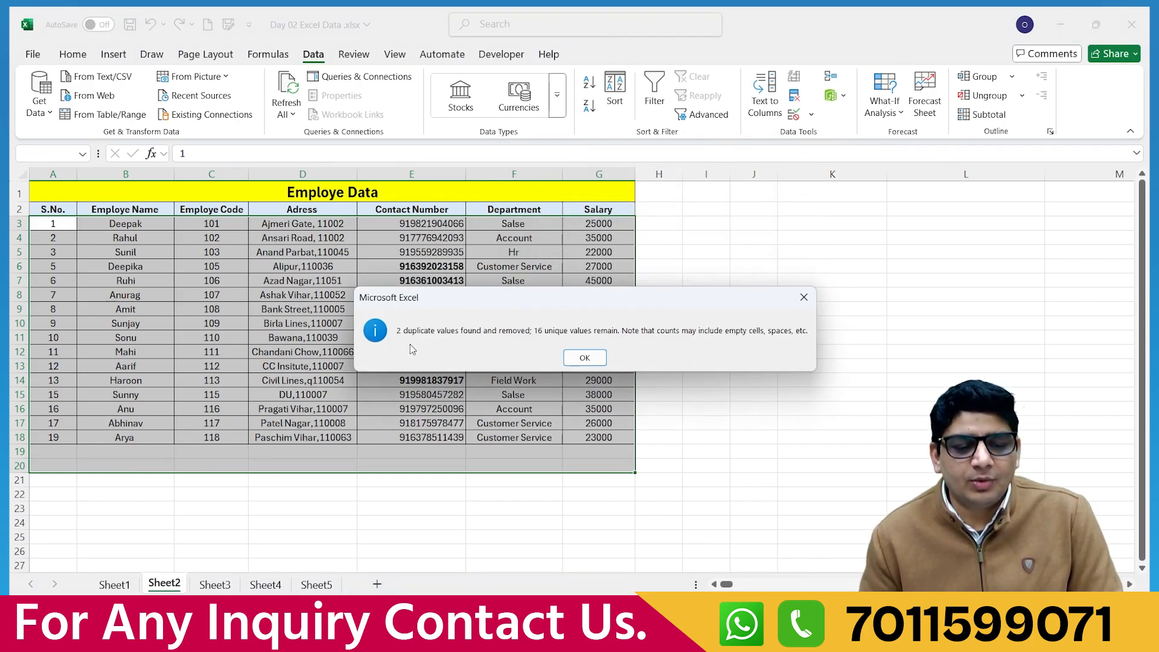
left_click(585, 357)
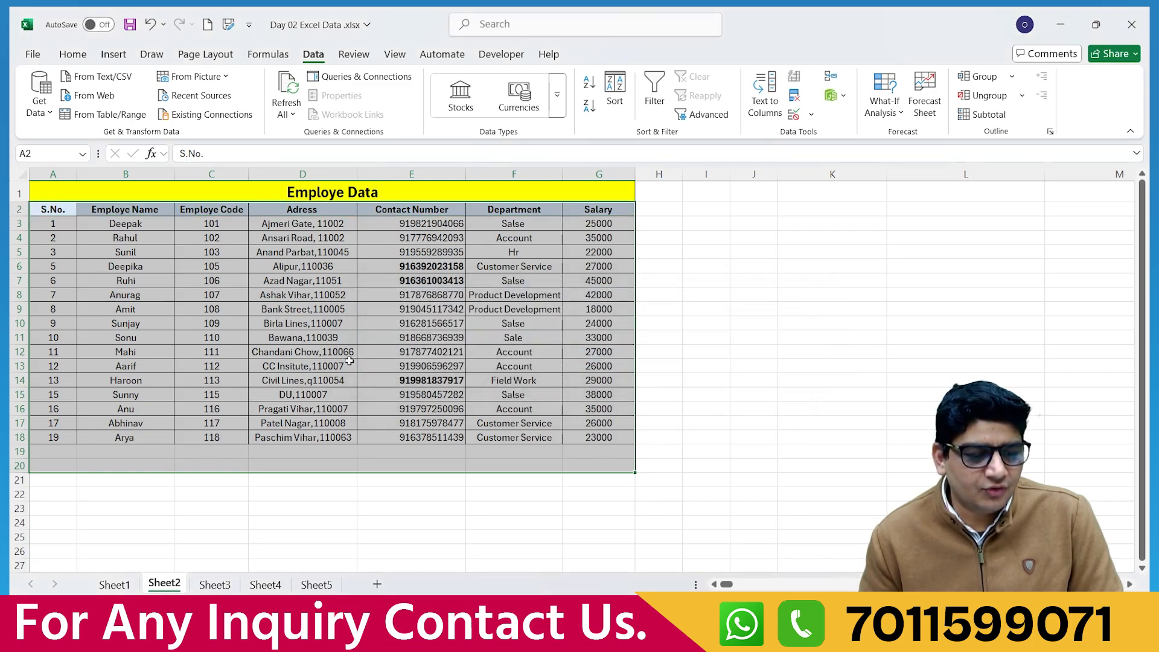
left_click(454, 409)
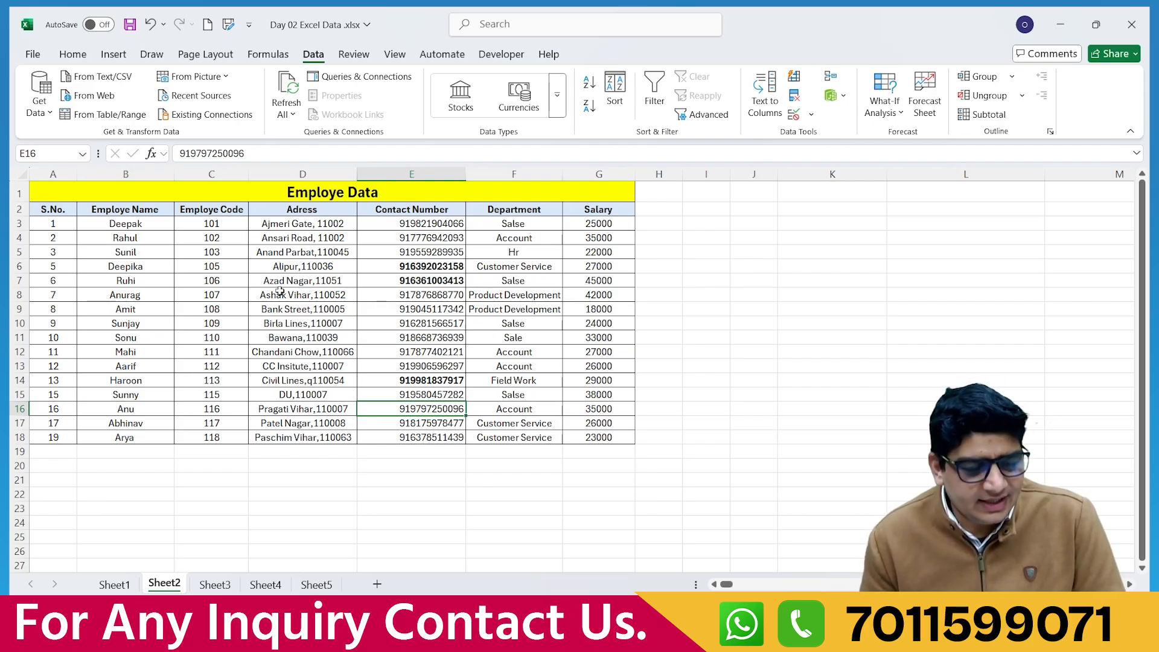
left_click_drag(304, 222, 301, 452)
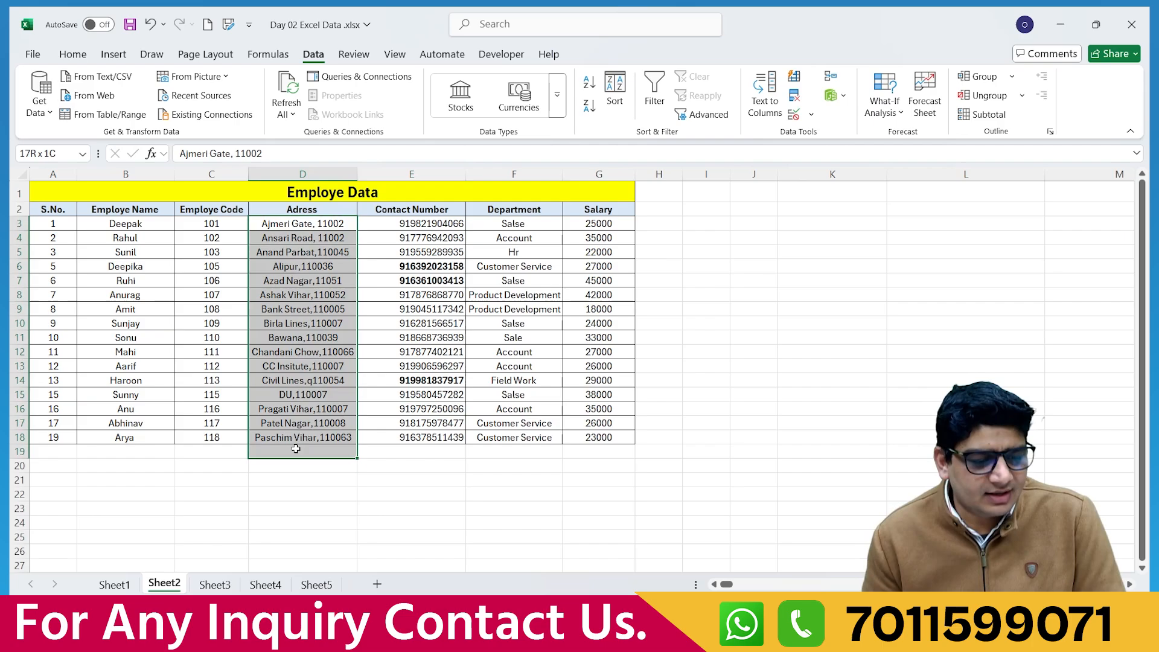
left_click_drag(310, 226, 305, 380)
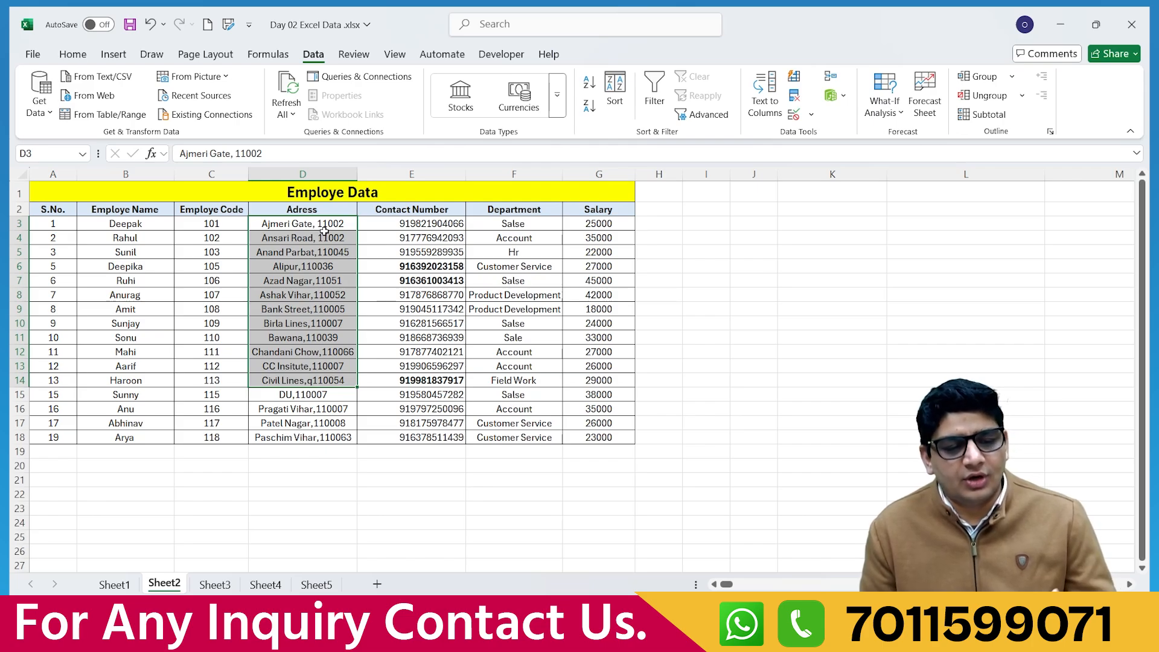
left_click(324, 236)
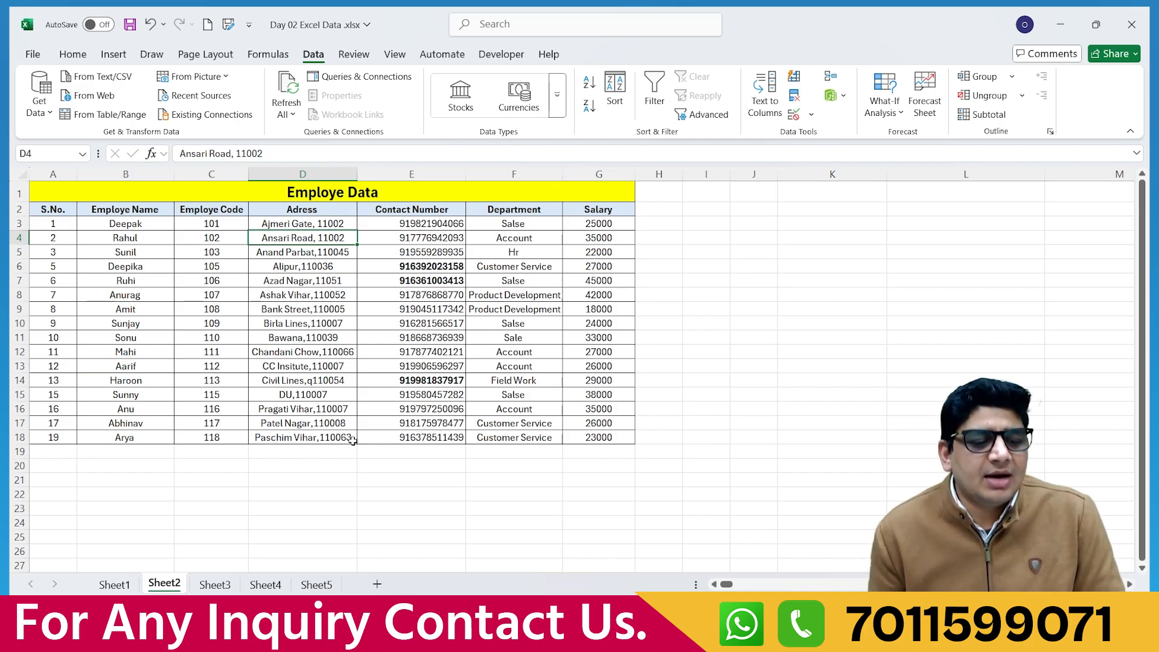
- Insert a blank column before Contact Number and copy the Adress header from D2 into E2
left_click(412, 174)
right_click(412, 175)
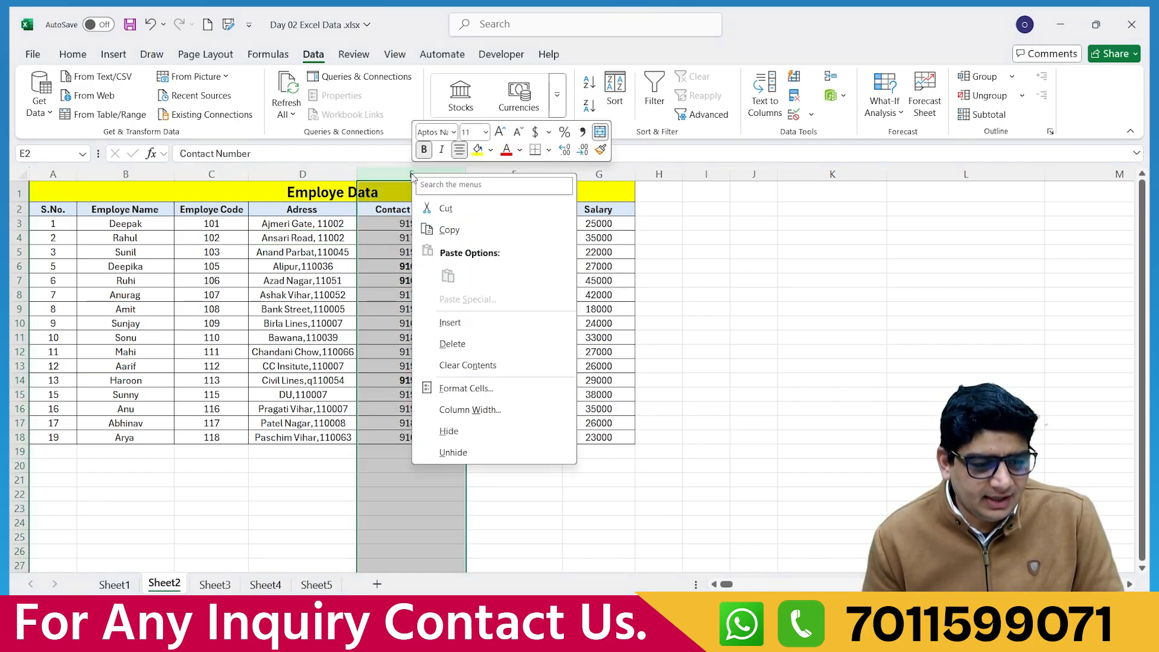
left_click(450, 322)
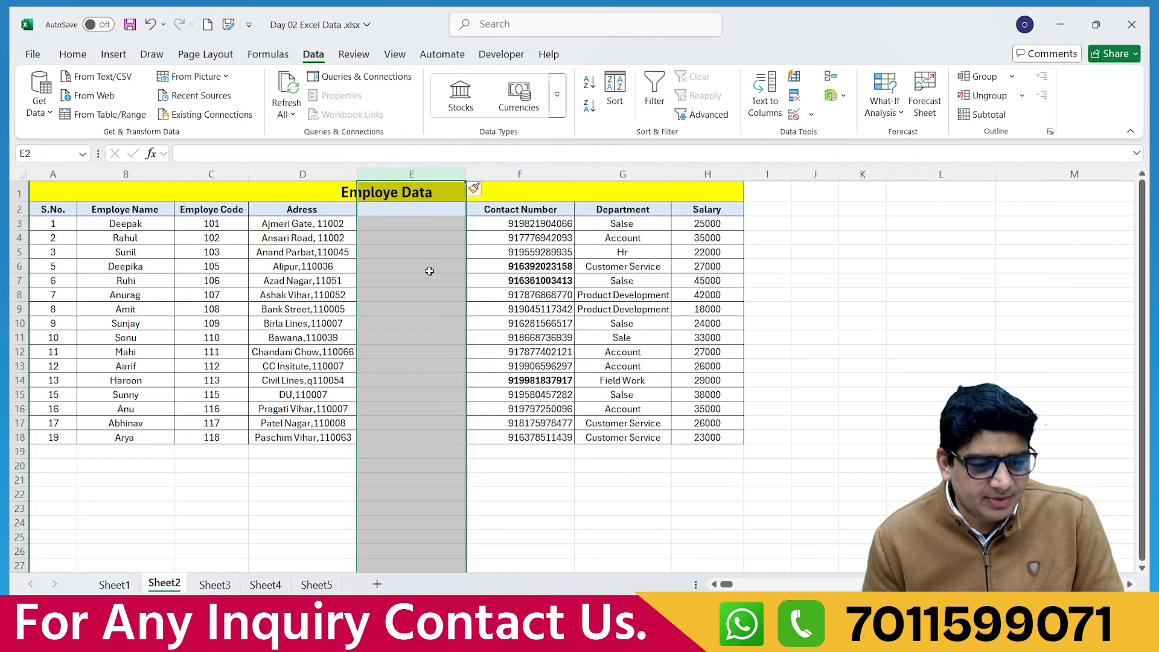
left_click(426, 268)
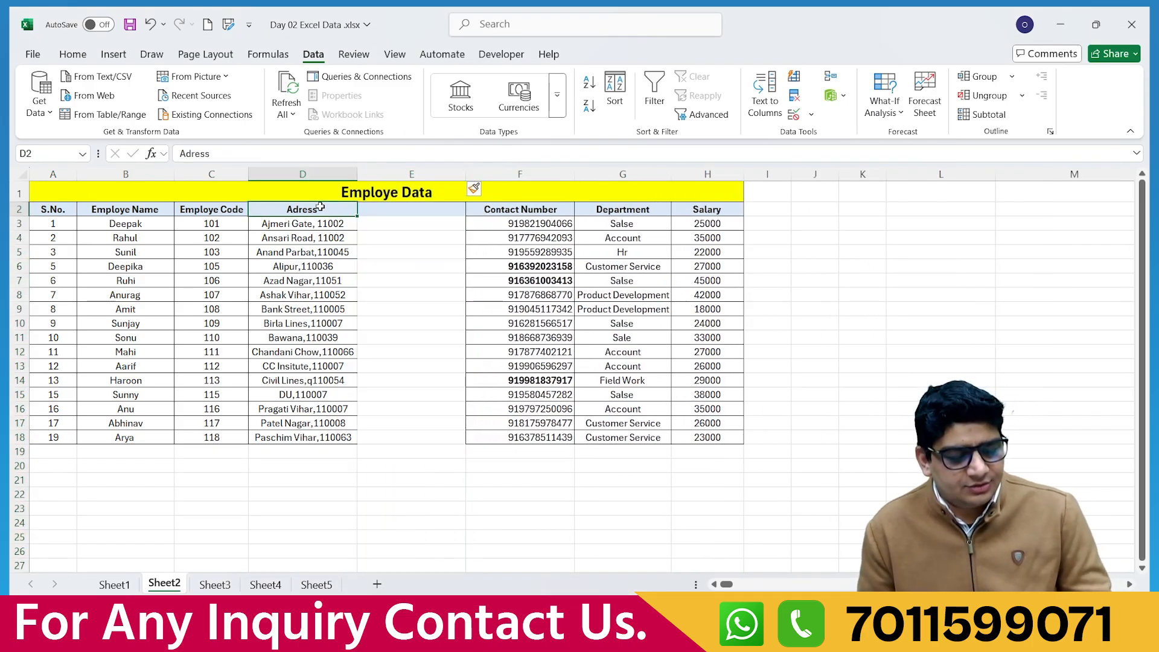
key("ctrl+c")
left_click(374, 216)
key("ctrl+v")
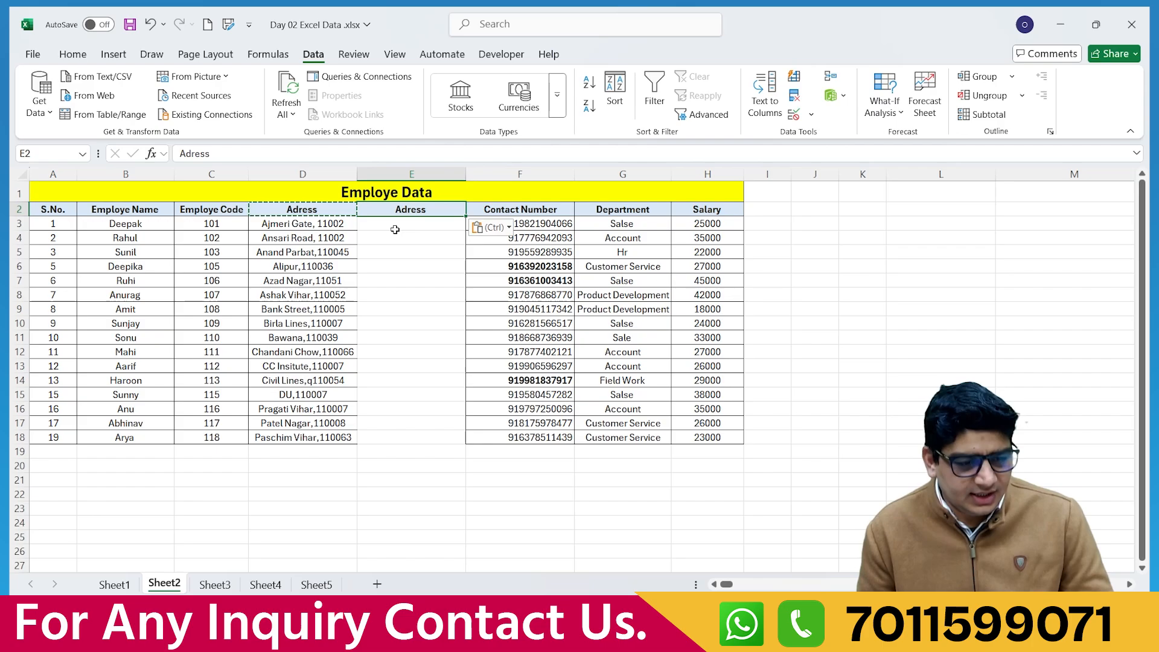
left_click_drag(396, 226, 408, 438)
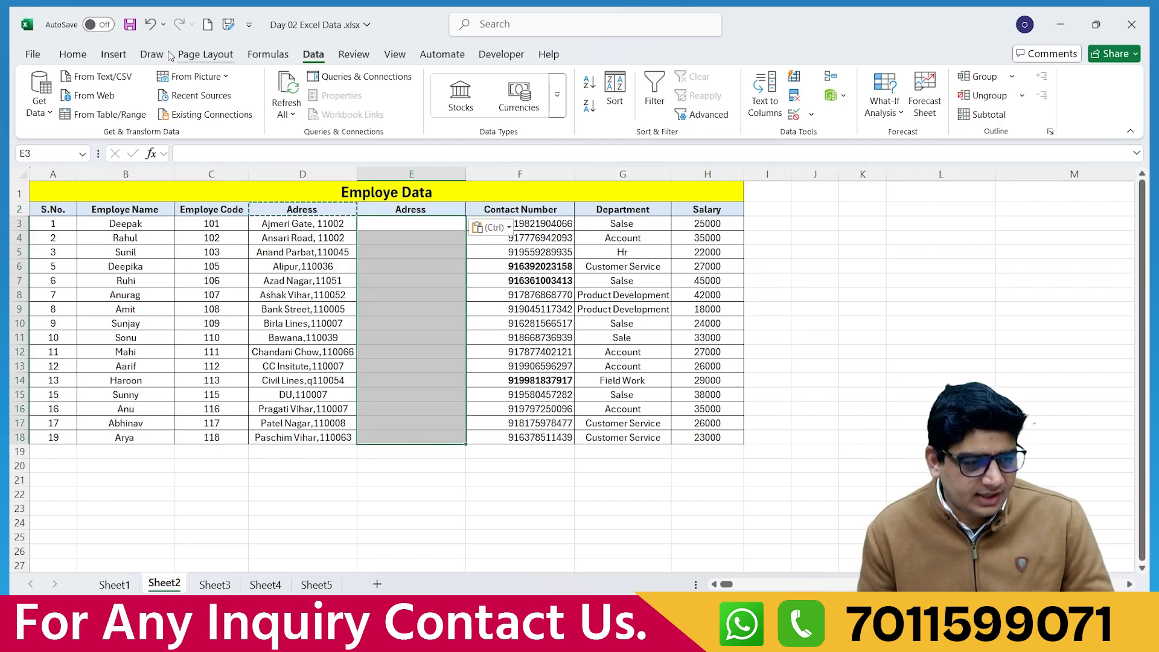
left_click(73, 54)
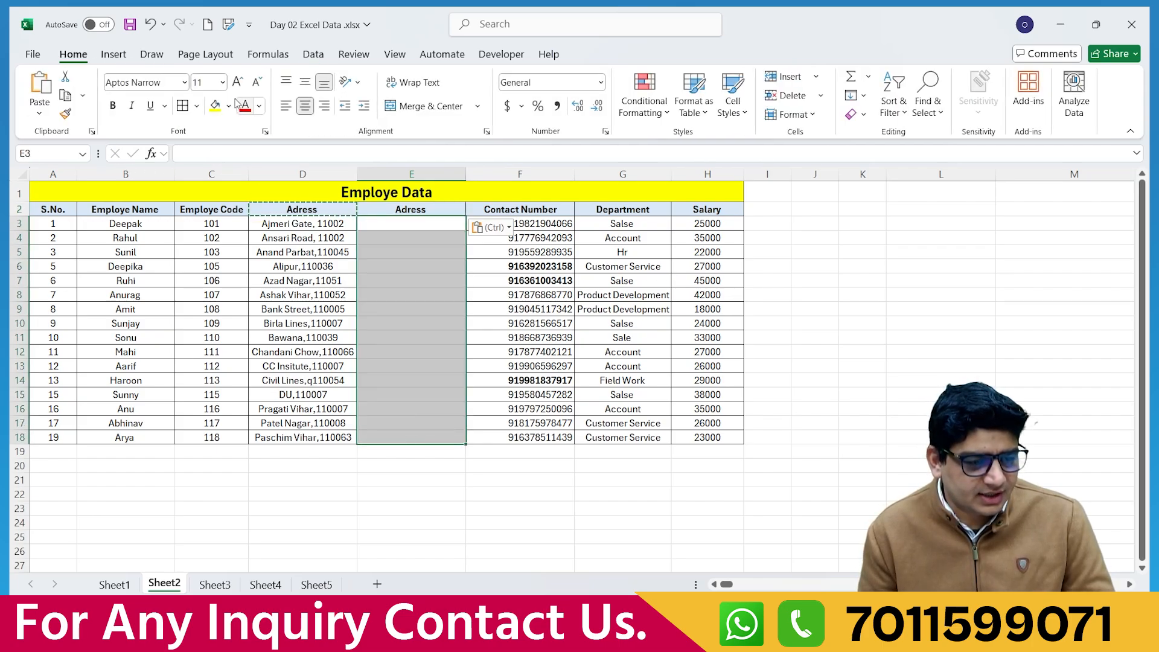
key("Escape")
left_click(385, 361)
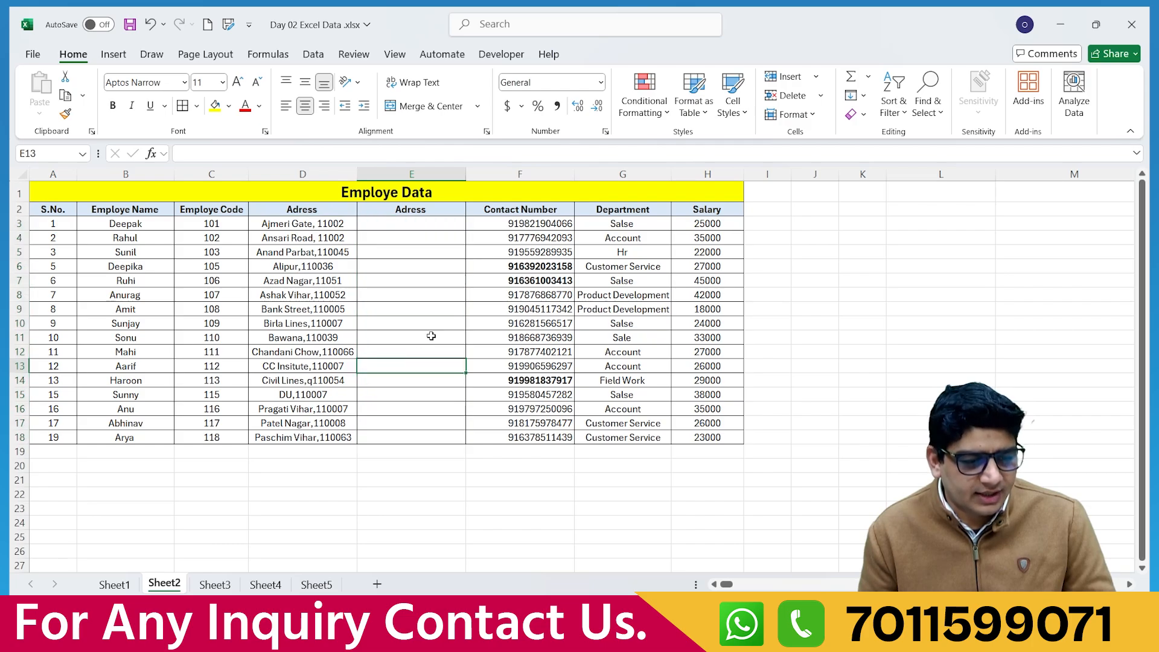
- Split the addresses in D3:D18 at the comma with Text to Columns as delimited data, replacing existing cell contents, and check both Adress columns
left_click_drag(292, 228, 303, 440)
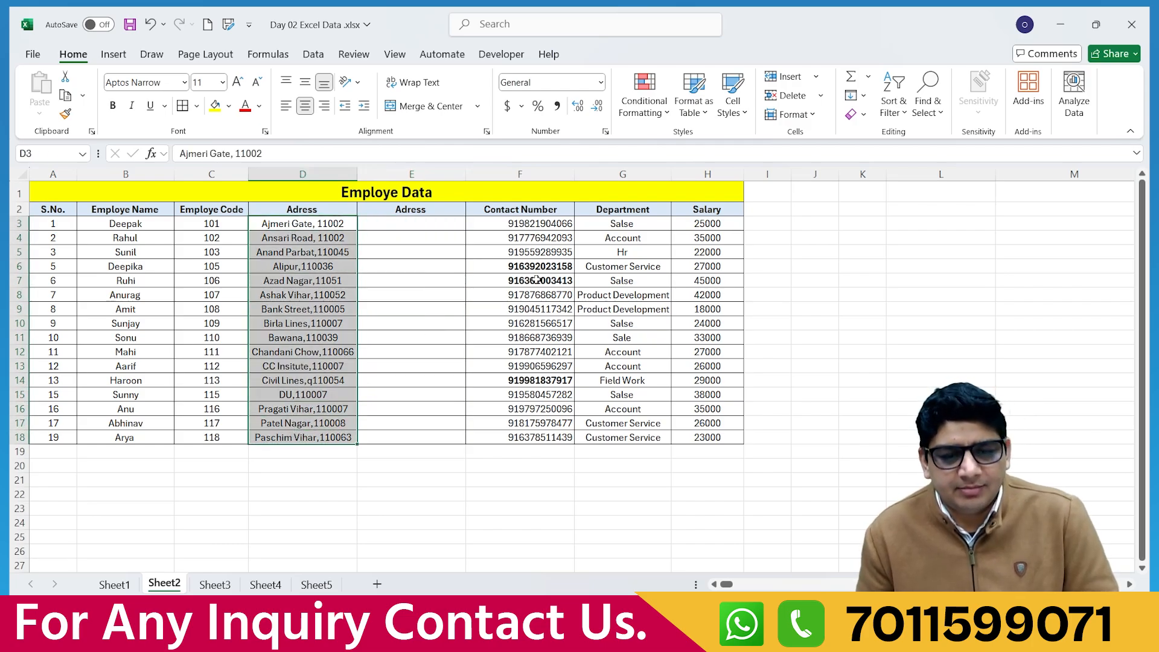
left_click(317, 57)
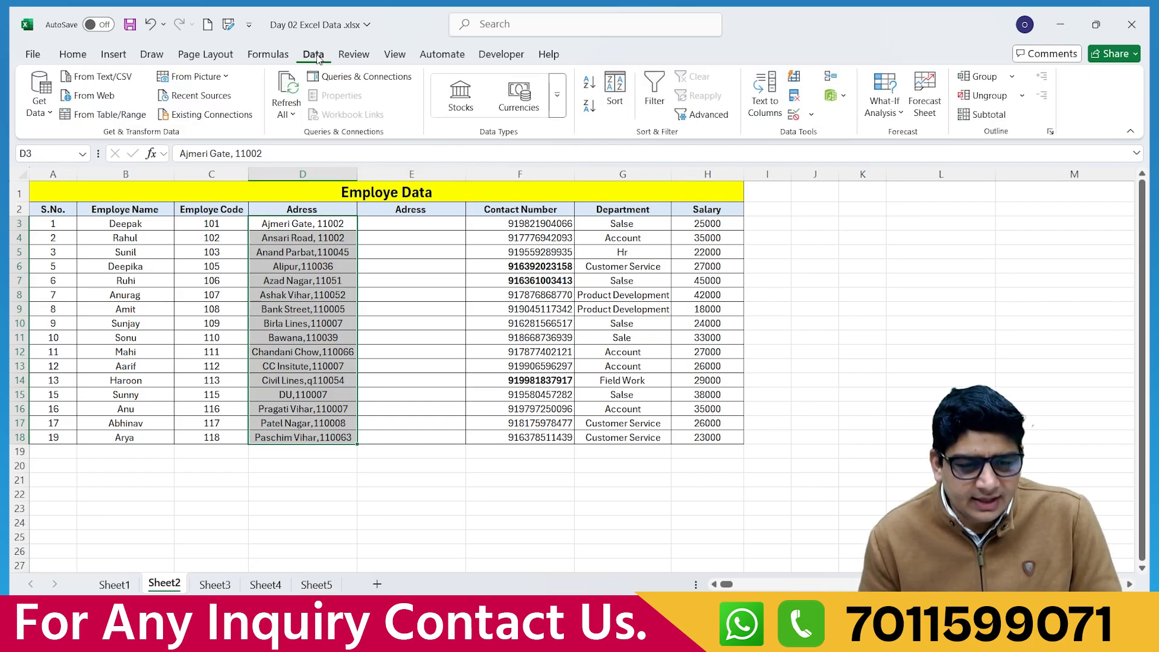
left_click(765, 93)
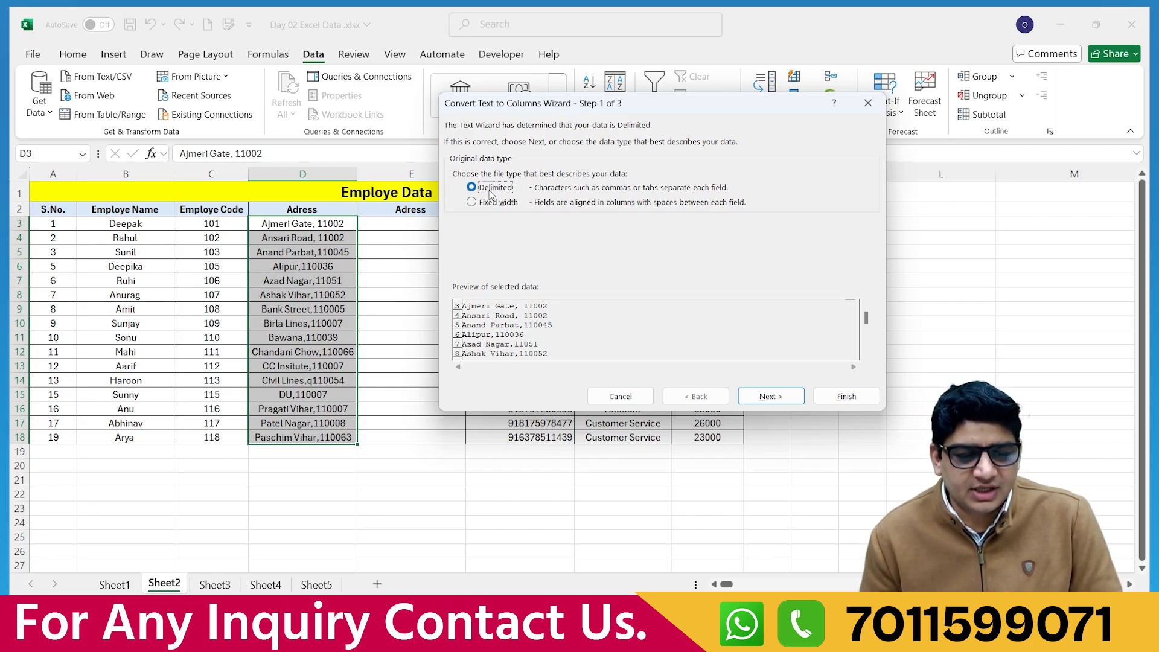
left_click(762, 398)
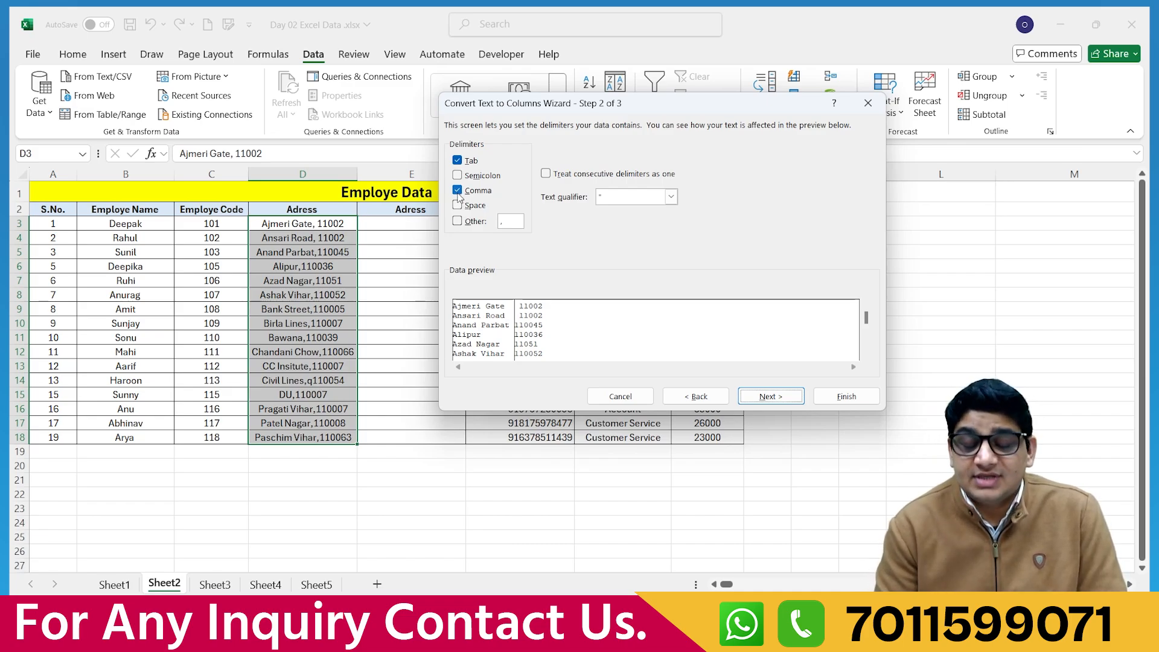
left_click(845, 396)
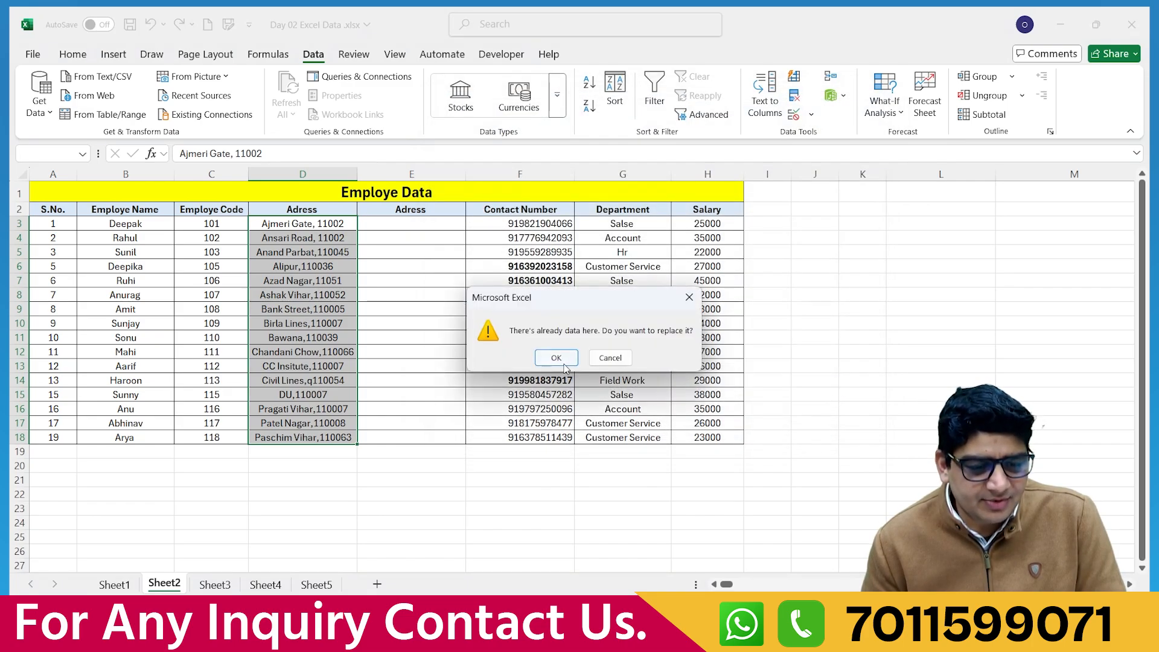
left_click(555, 358)
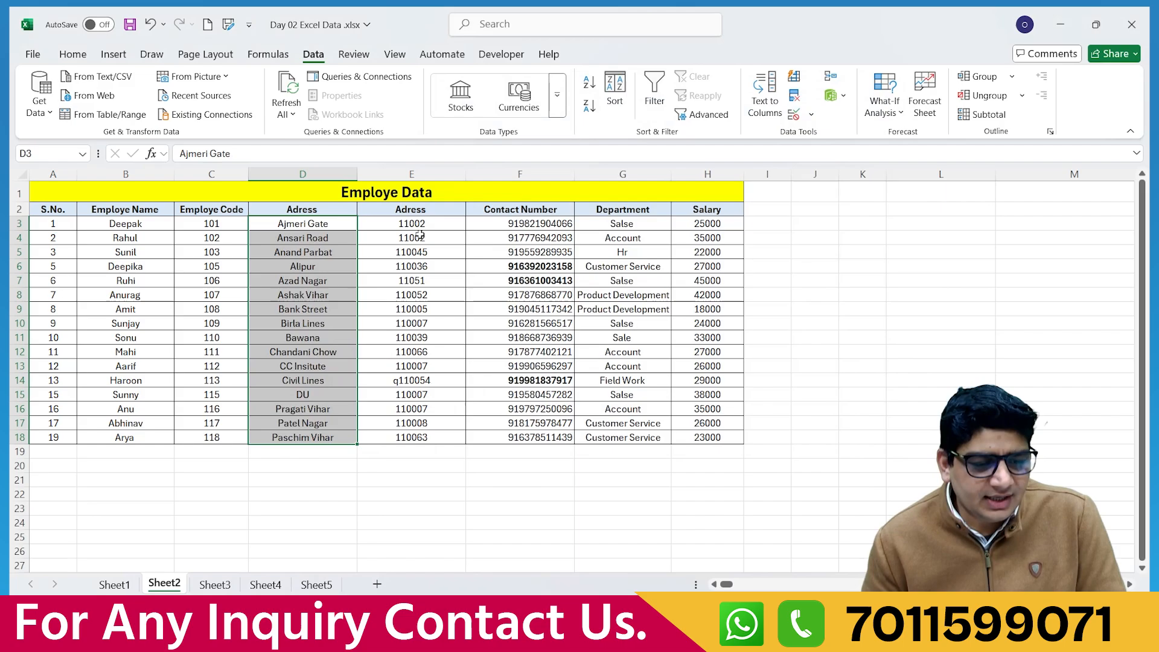
left_click_drag(302, 228, 303, 396)
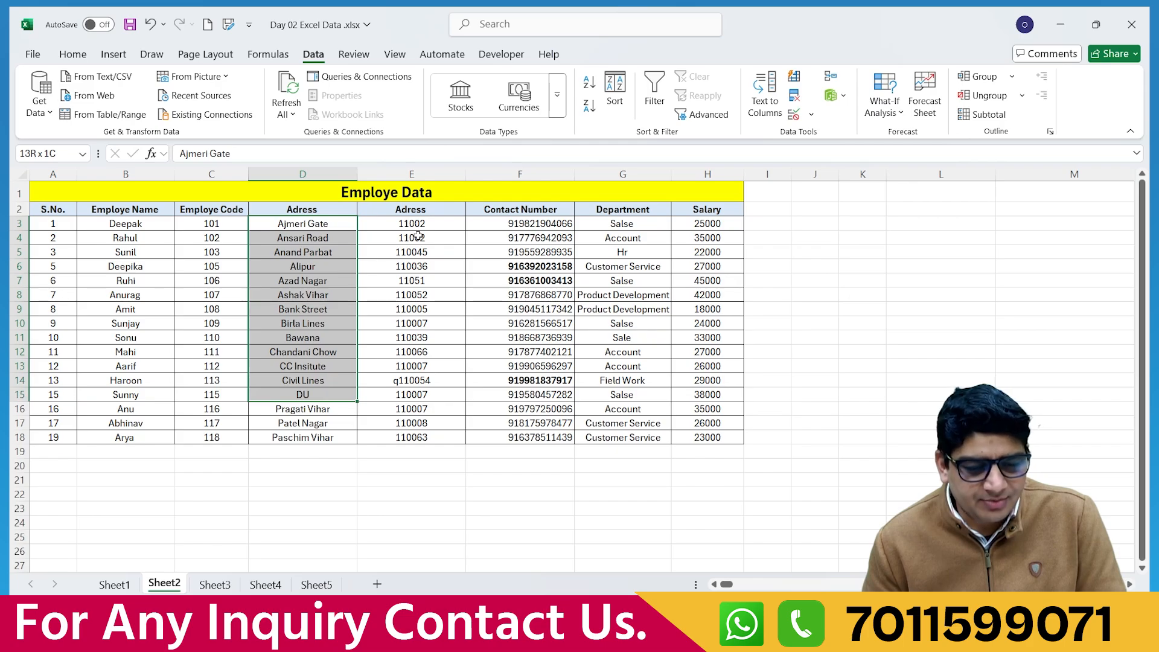
left_click_drag(413, 224, 416, 238)
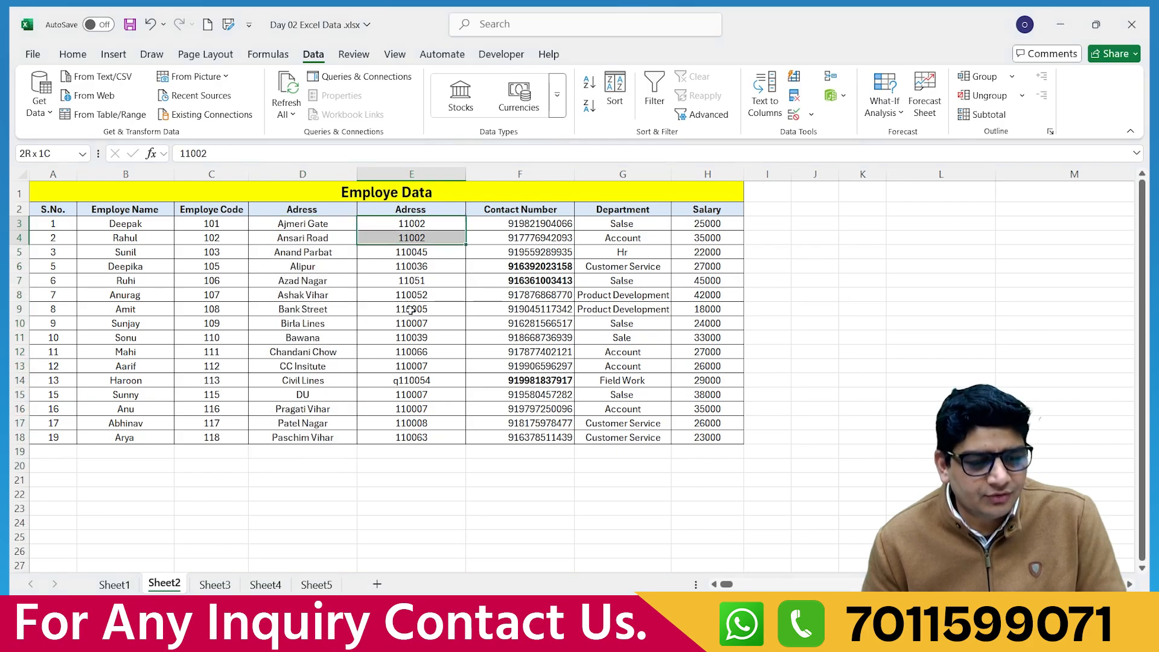
left_click_drag(413, 415, 447, 441)
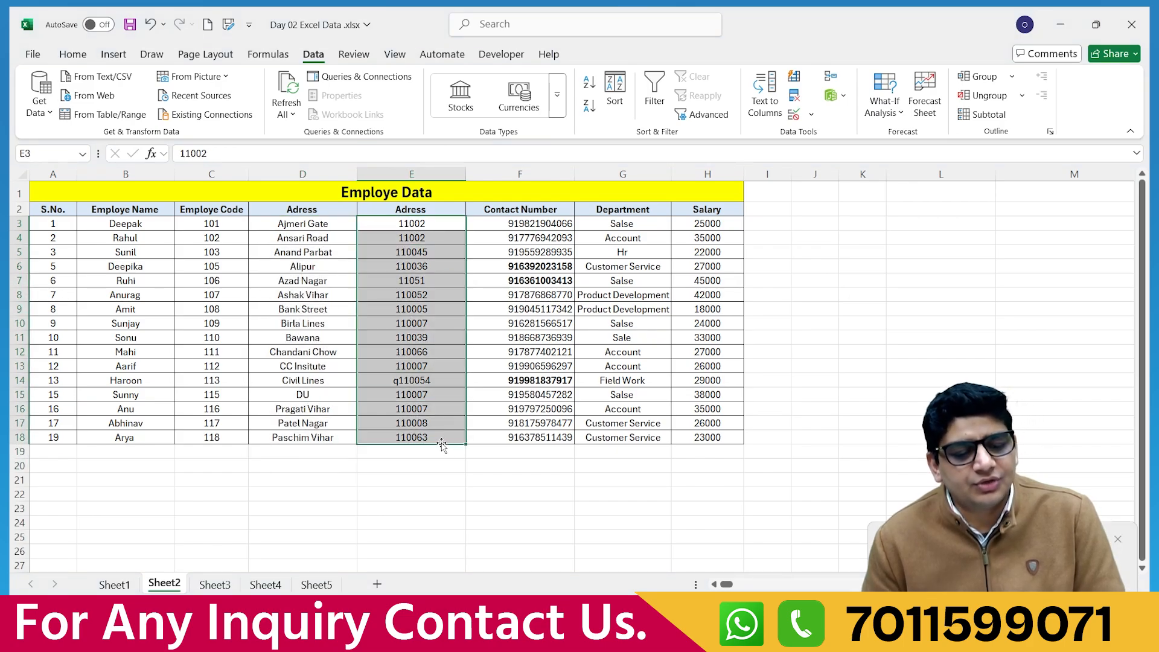
left_click(444, 471)
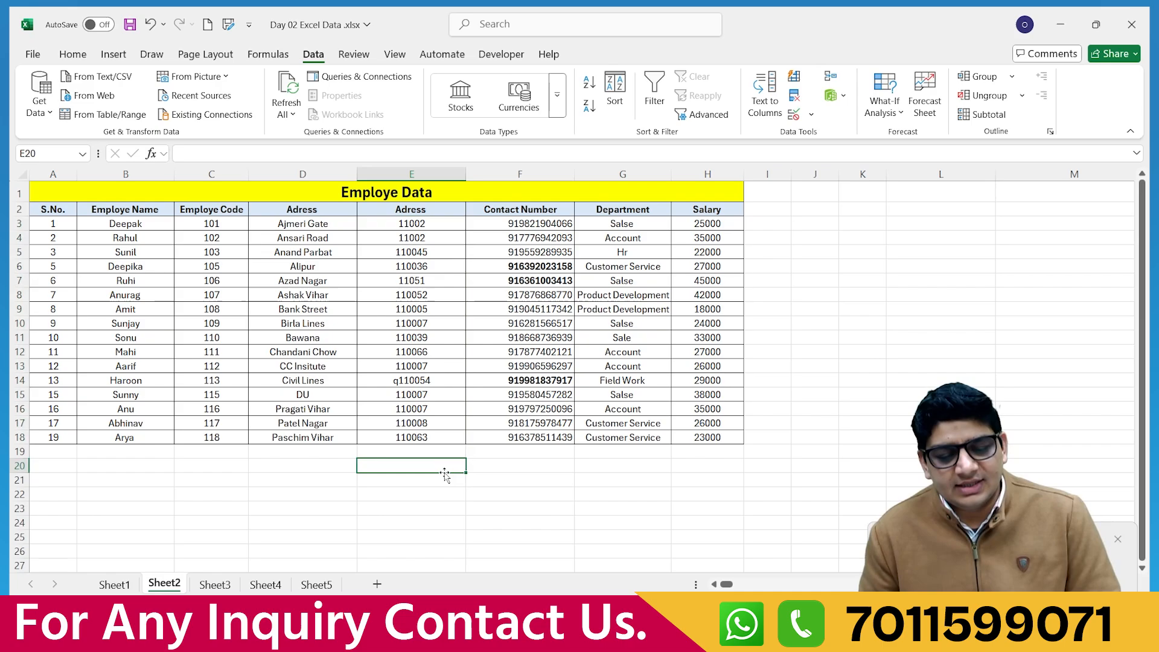
left_click(1117, 542)
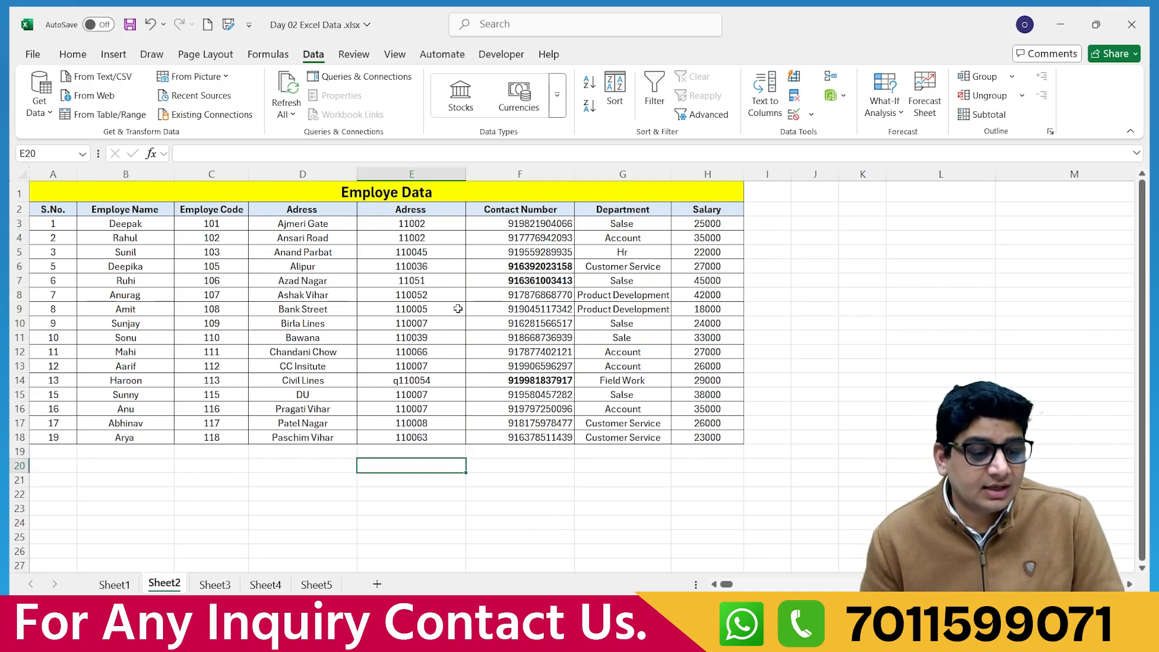
- Undo the comma-based split of the Adress column
left_click(349, 224)
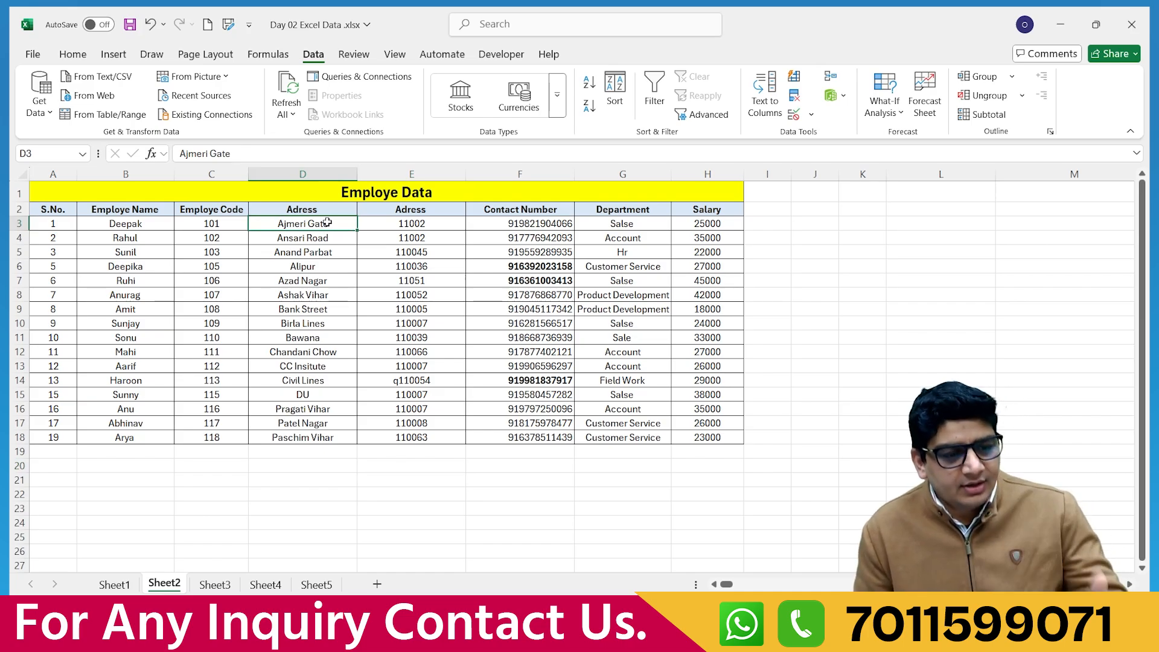
key("ctrl+z")
left_click(347, 271)
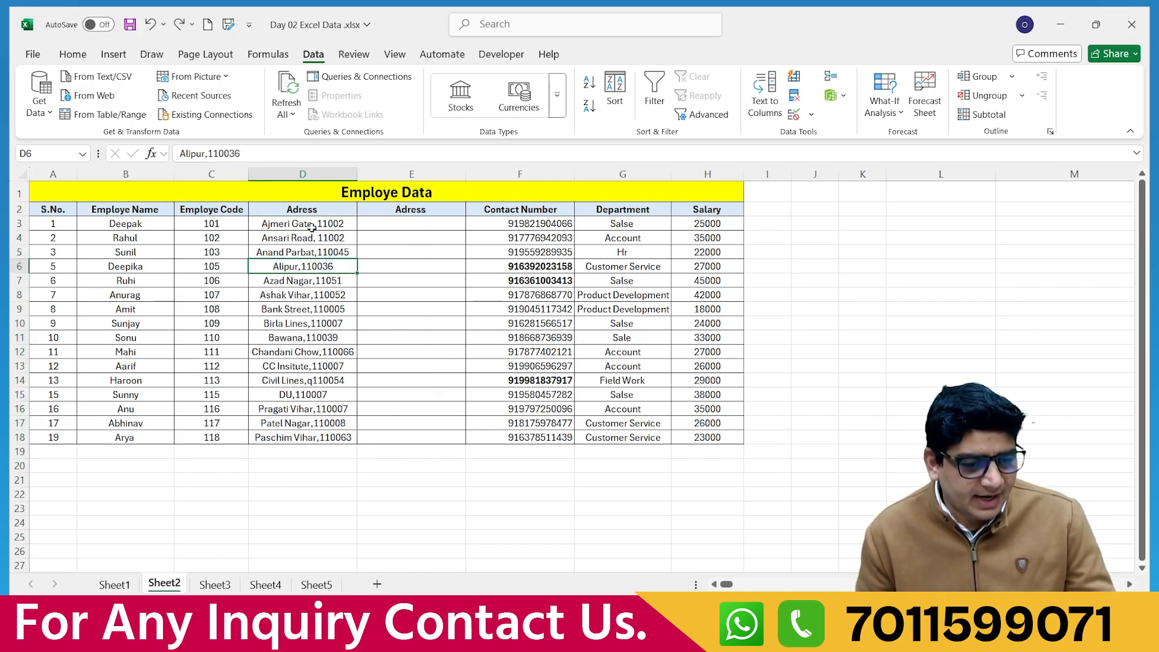
- Replace the comma in the address in cell D3 with a hyphen (-)
double_click(316, 225)
key("BackSpace")
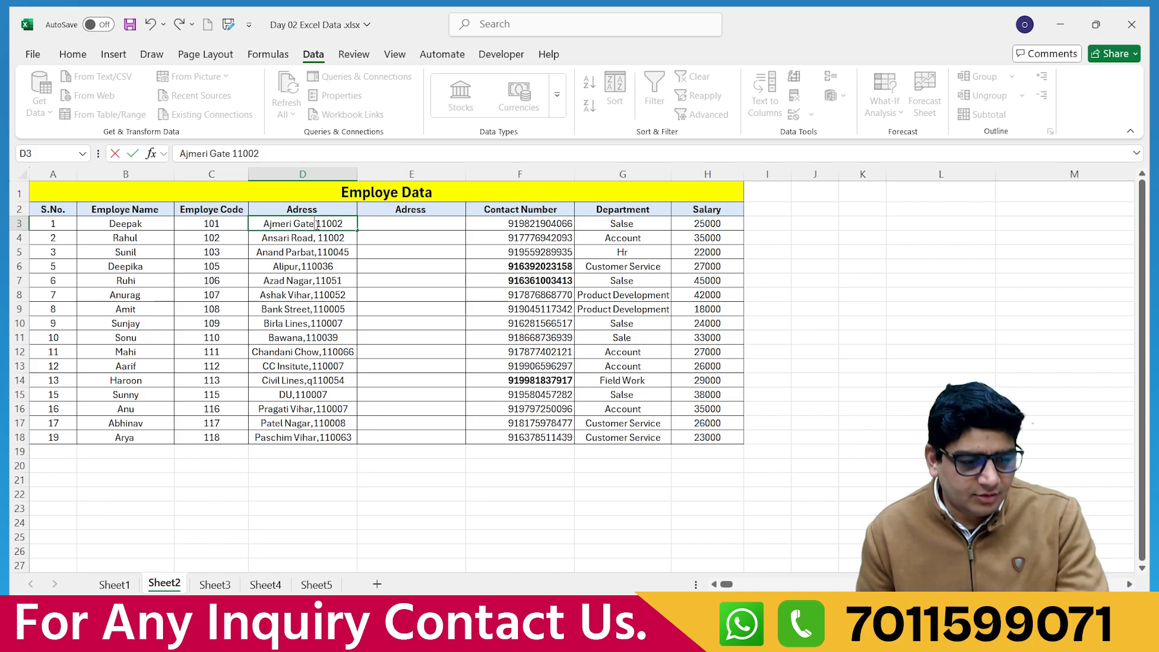
type("-")
double_click(318, 237)
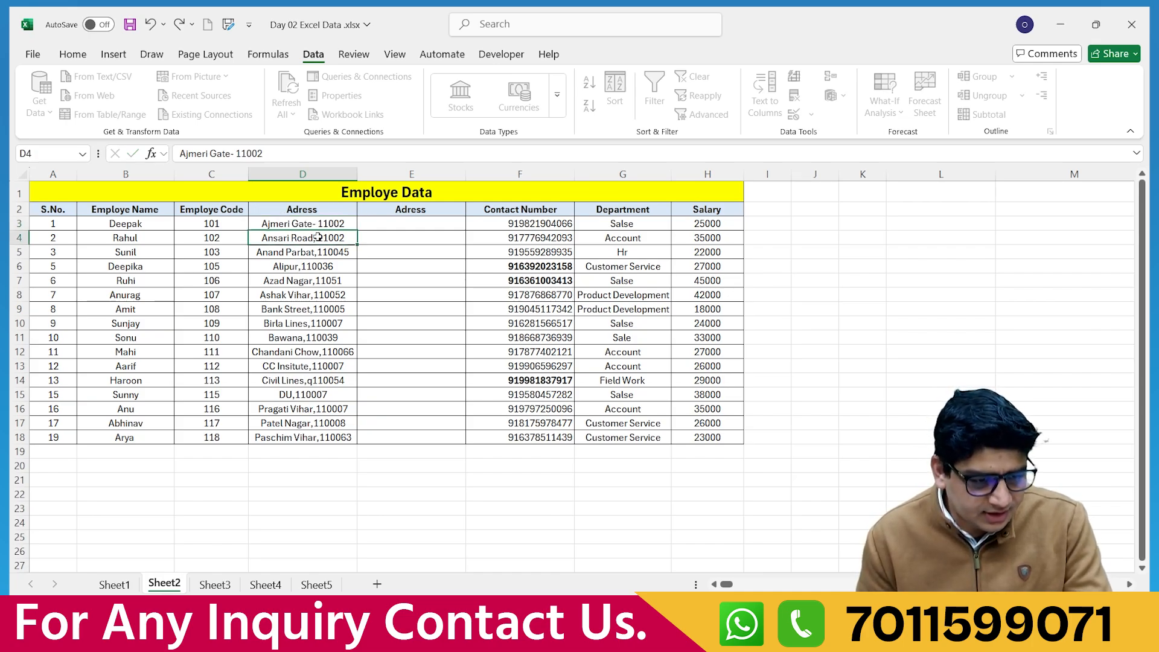
key("Return")
left_click(380, 348)
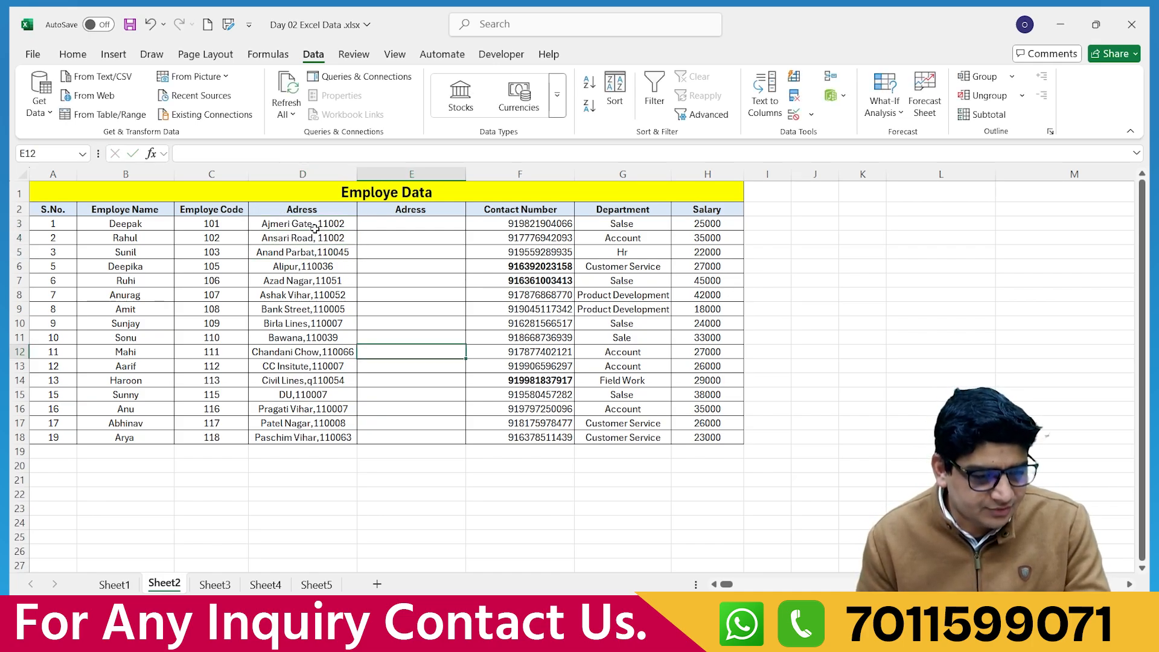
- Copy the hyphenated address from D3 into D4:D18
left_click(315, 226)
key("ctrl+c")
left_click_drag(318, 238, 318, 437)
key("ctrl+v")
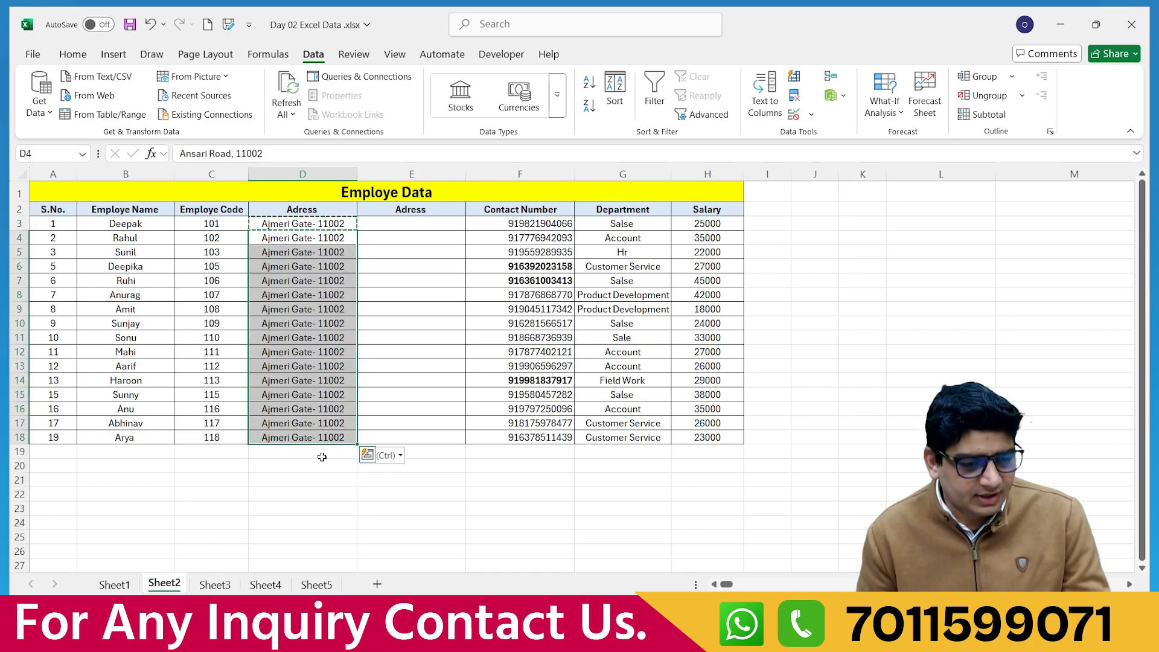
left_click(319, 465)
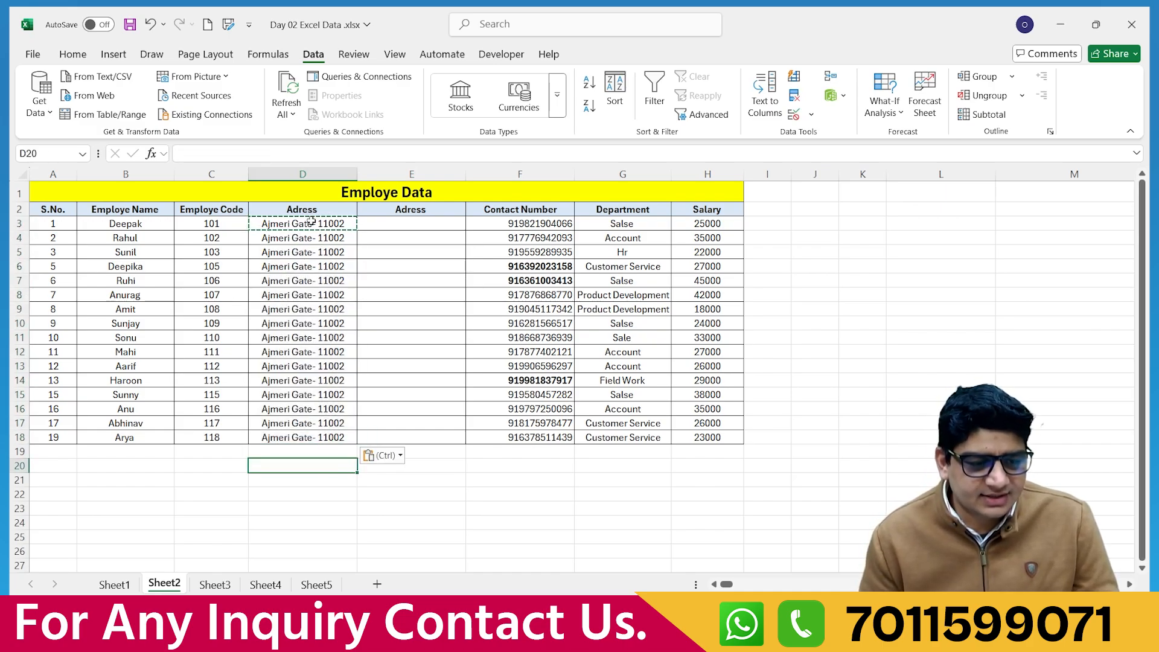
- Split D3:D18 with Text to Columns as delimited data, turning off Comma, using hyphen as the Other delimiter, and replacing existing cell contents
left_click_drag(310, 224, 320, 437)
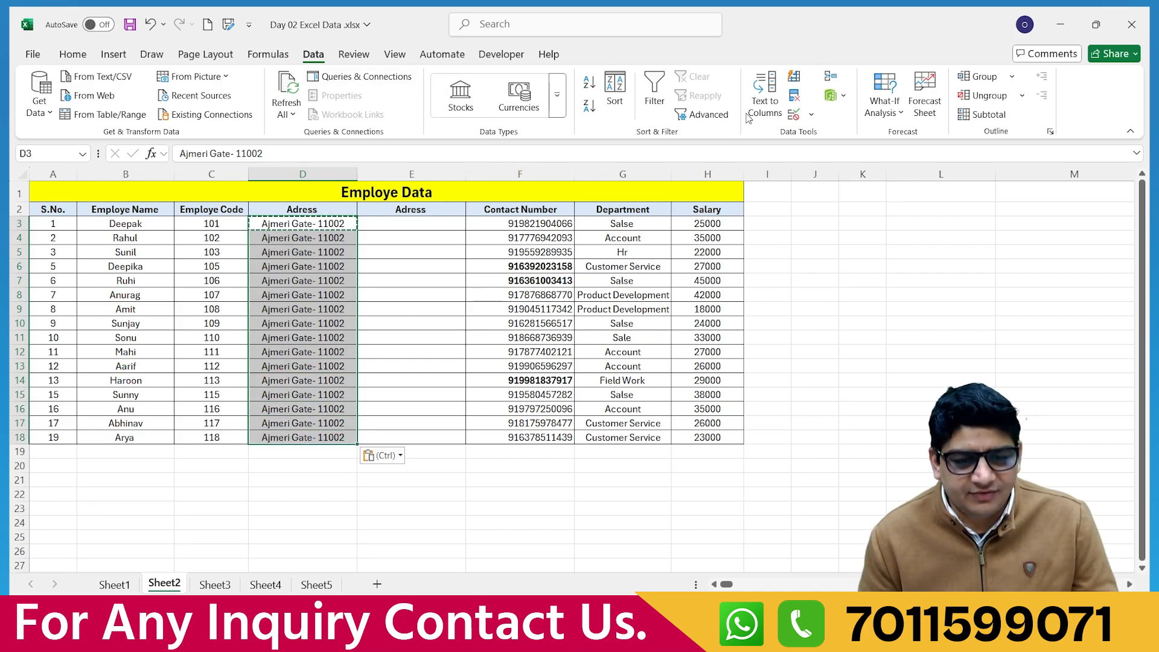
key("Escape")
left_click(765, 115)
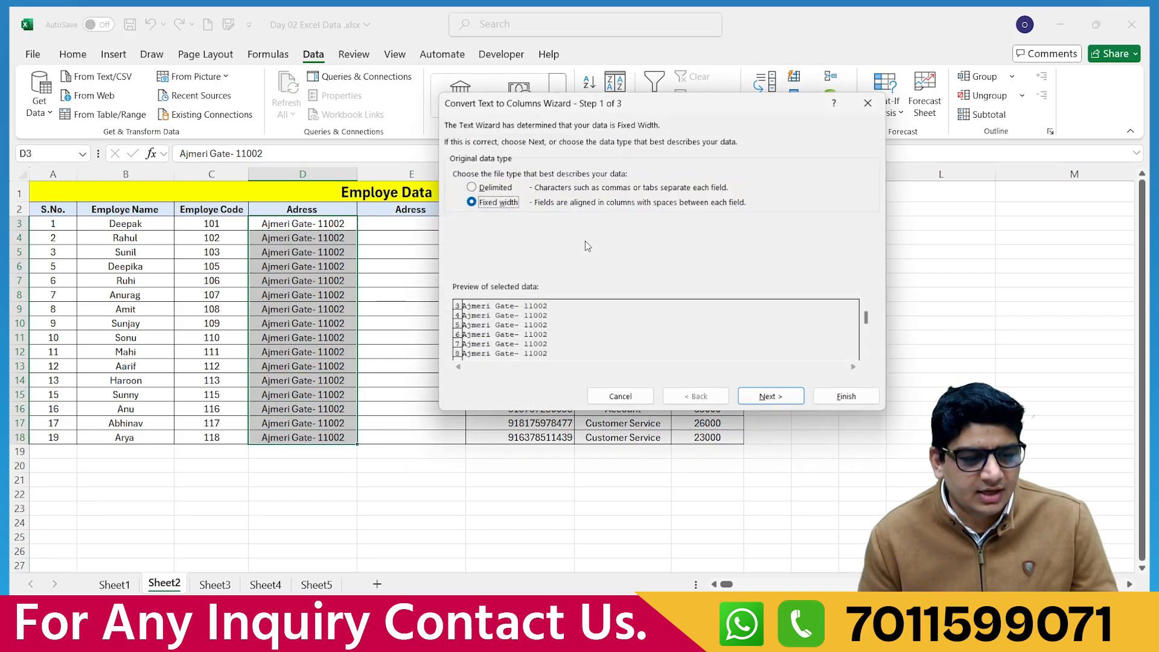
left_click(471, 187)
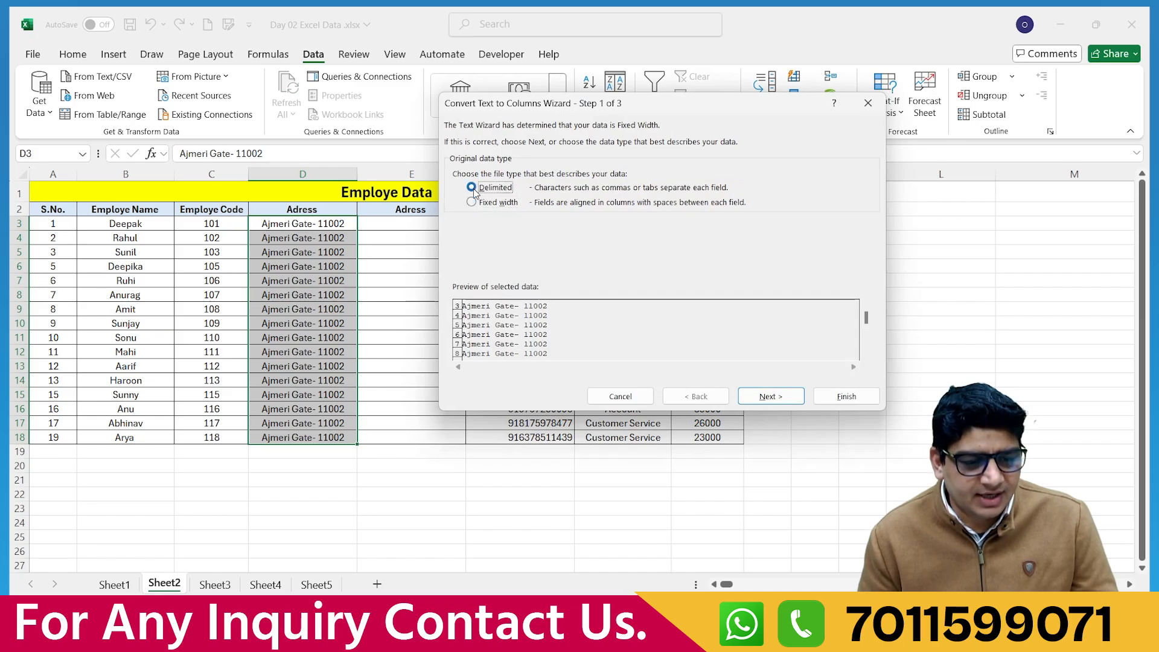
left_click(770, 397)
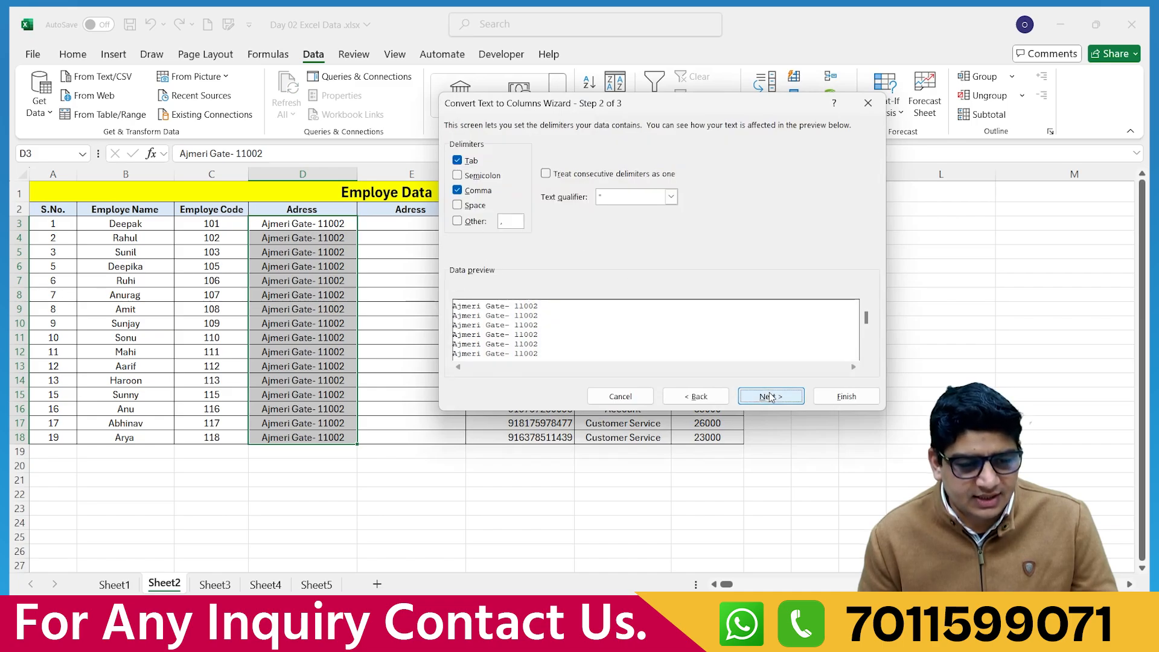
left_click(457, 190)
left_click(507, 221)
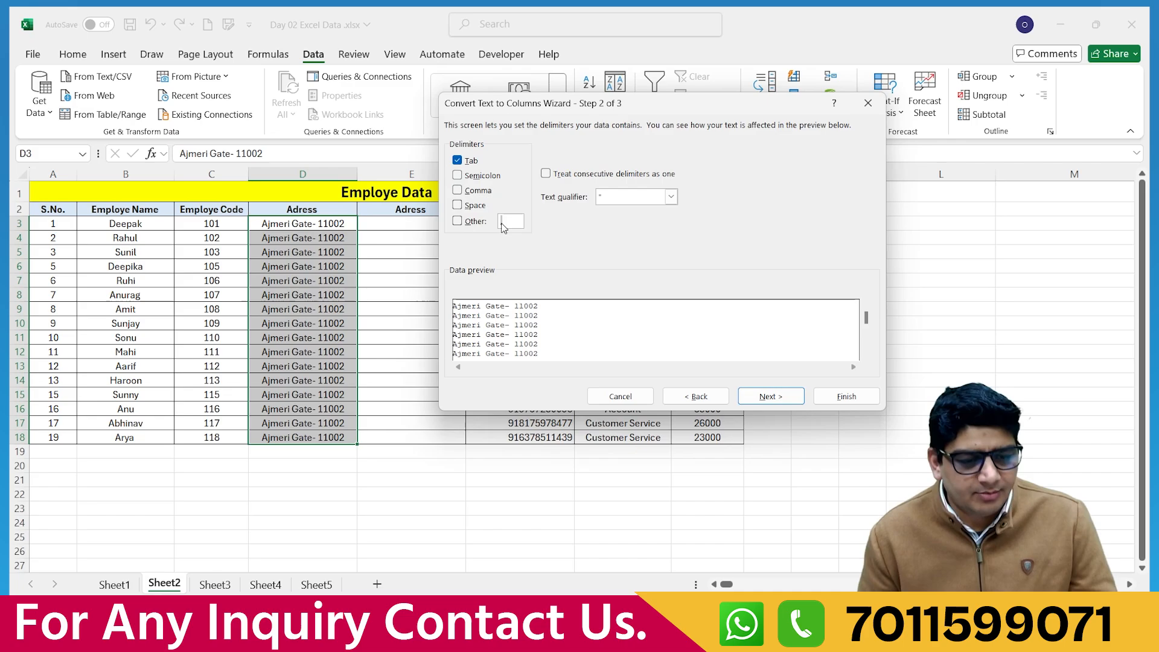
type("-")
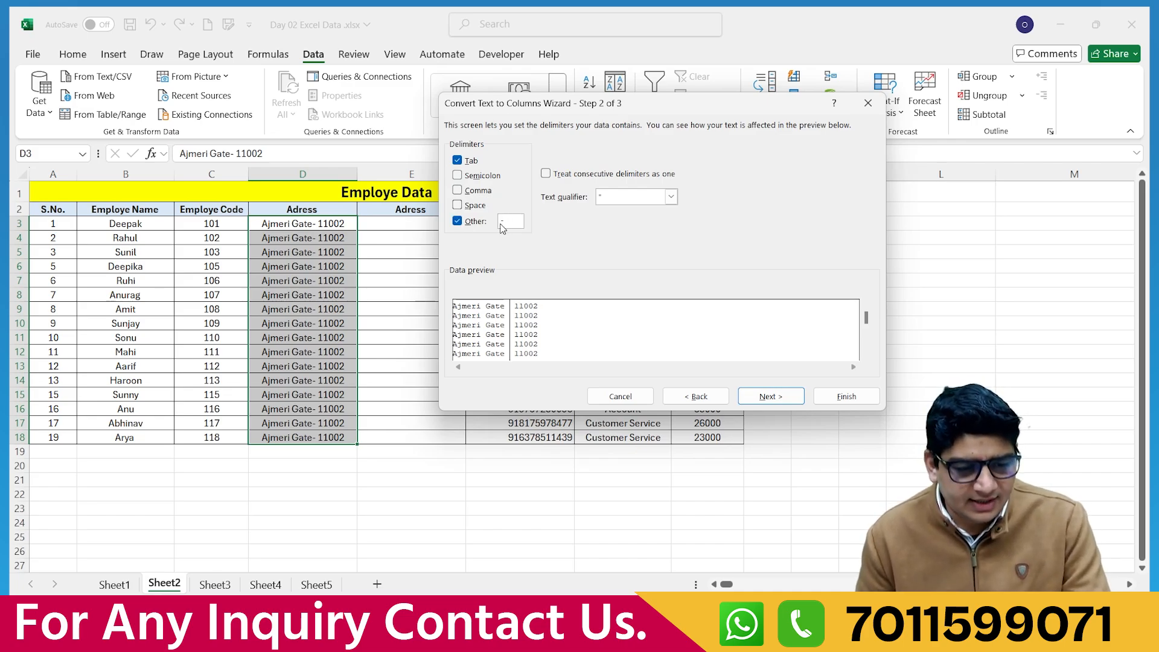
left_click(830, 404)
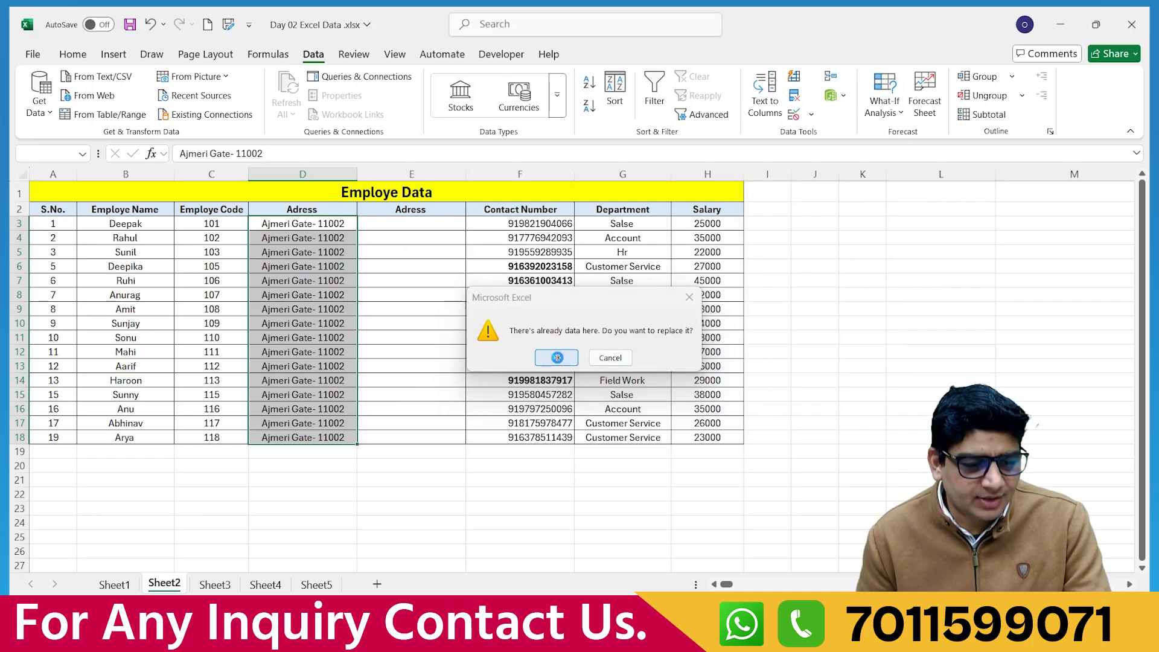
left_click(556, 357)
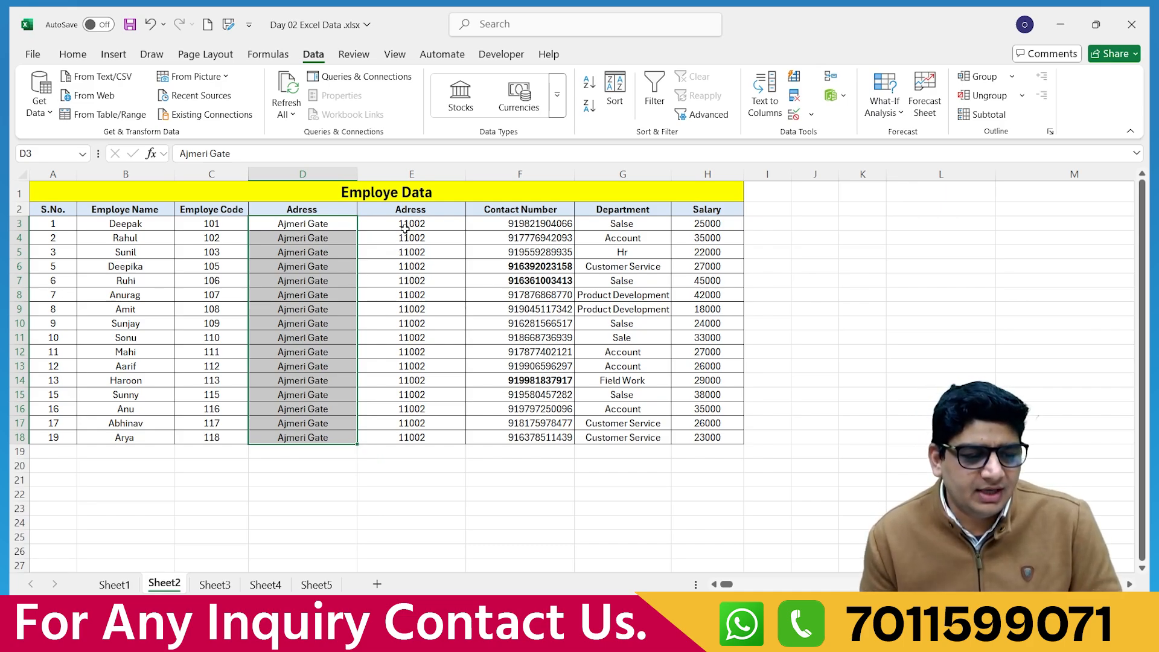
left_click_drag(409, 223, 424, 410)
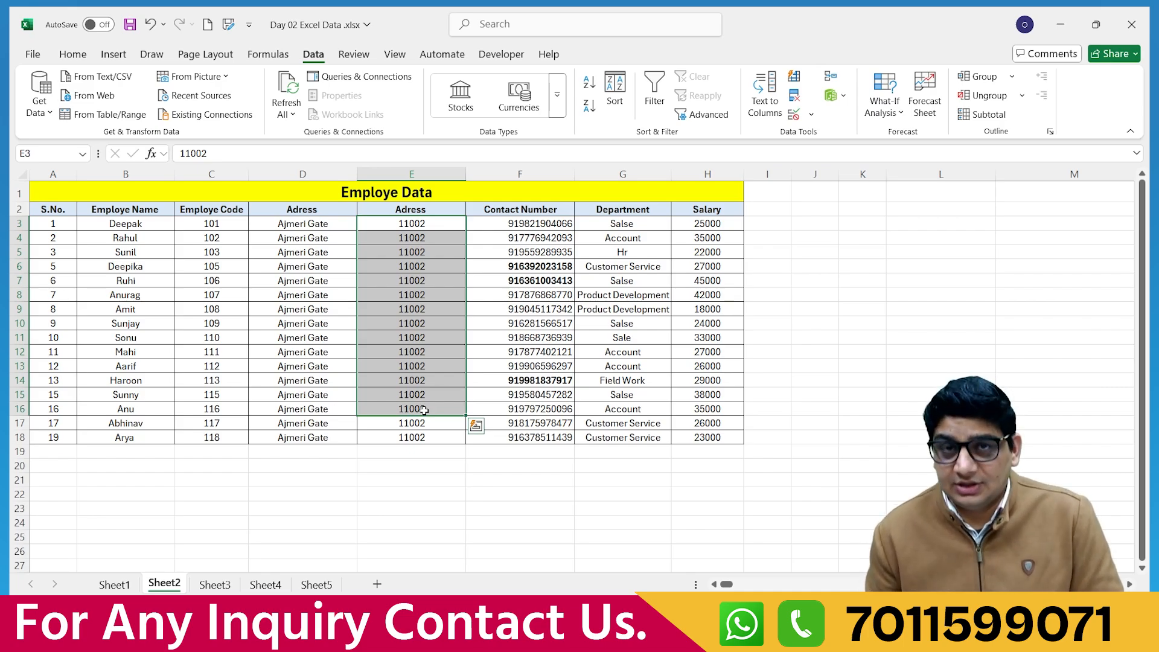
- Switch to the row data to clean.xlsx workbook and auto-fit the widths of table columns C to E and G to J
mouse_move(813, 630)
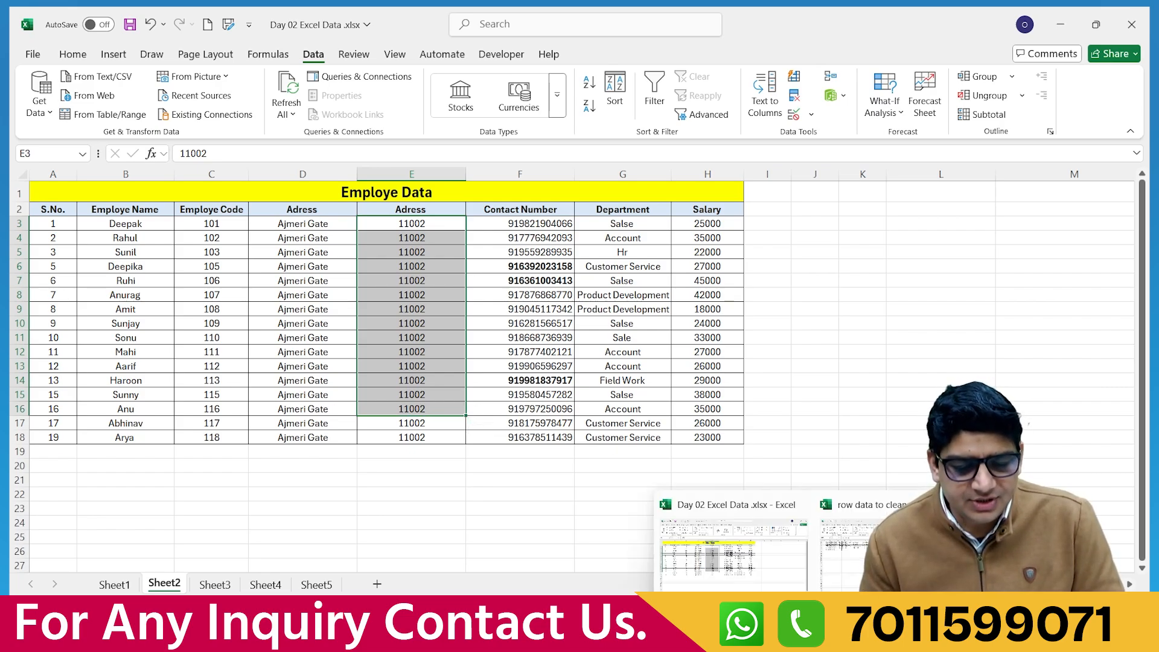
left_click(856, 566)
scroll(389, 310, "up", 4)
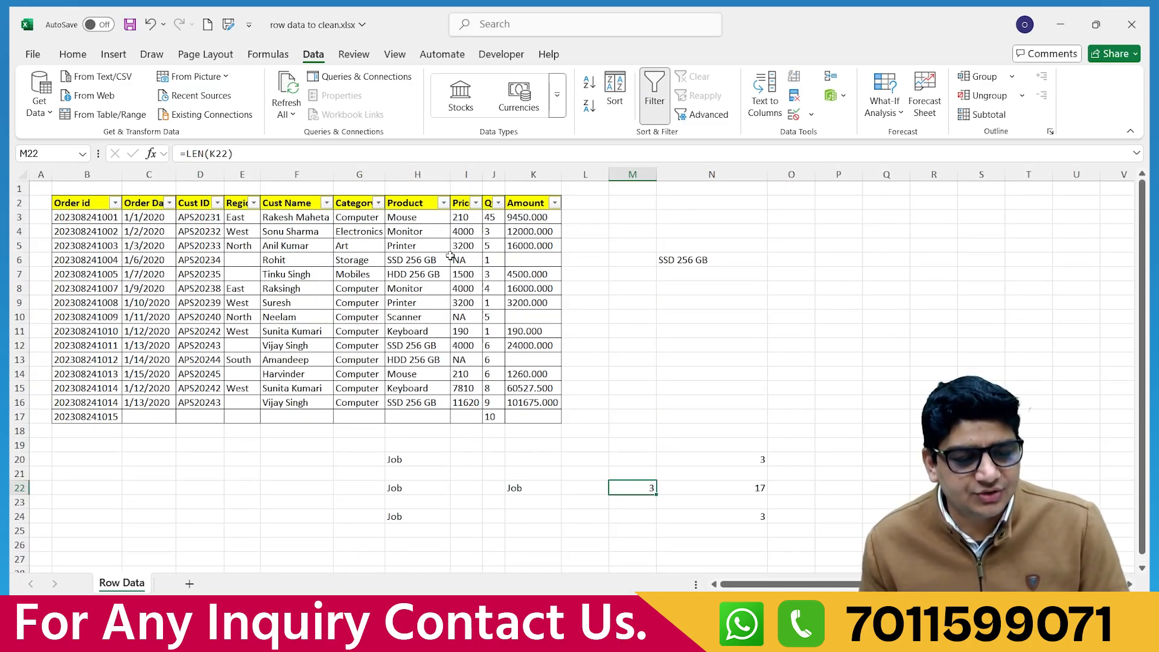
double_click(508, 173)
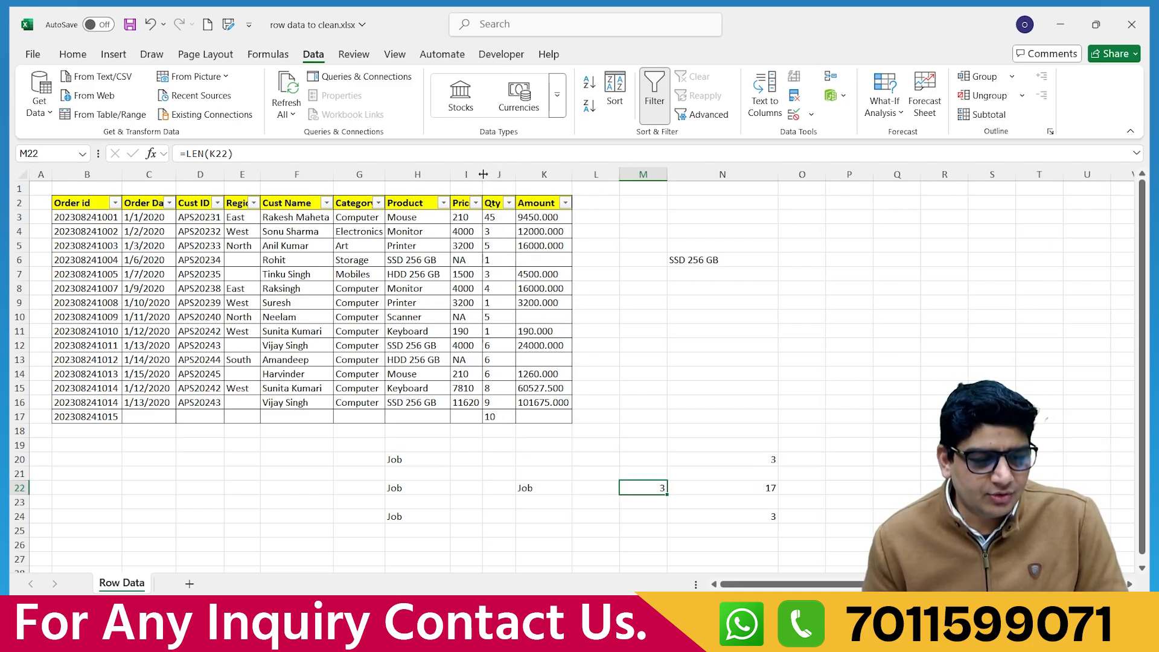
double_click(482, 174)
double_click(454, 170)
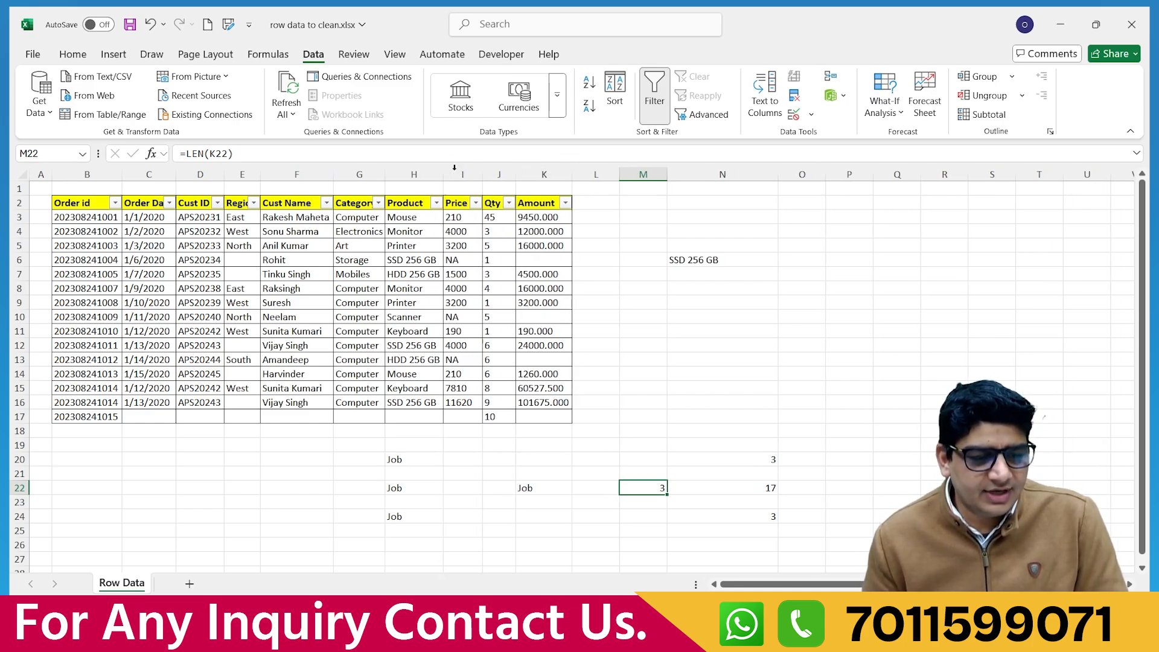
double_click(388, 174)
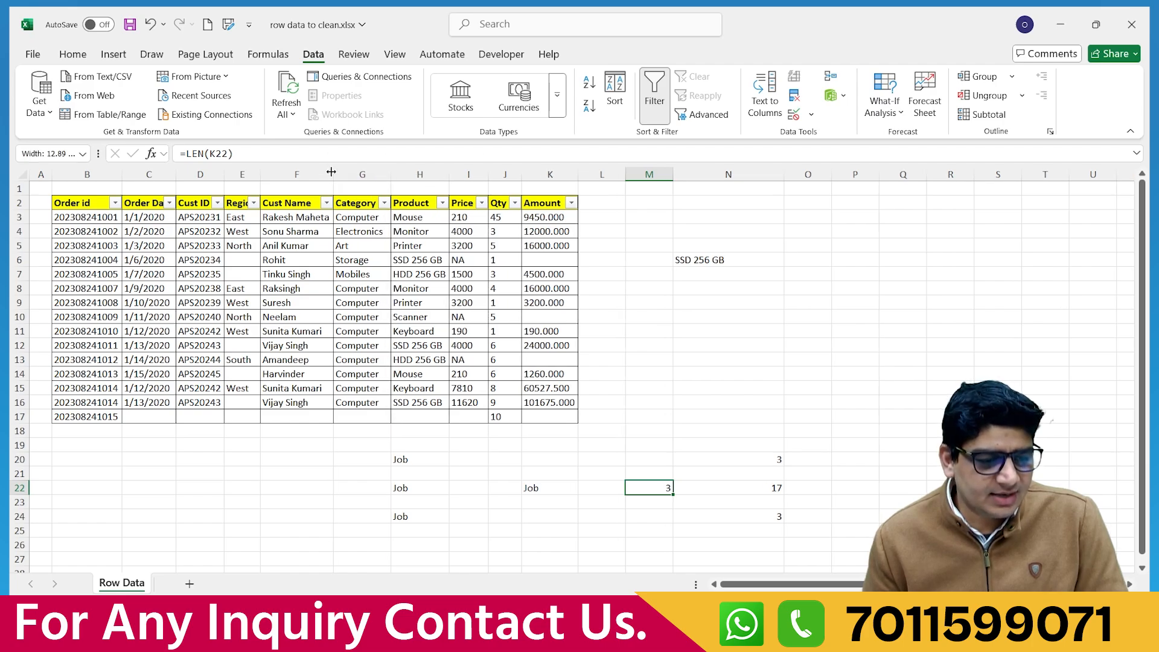
double_click(265, 174)
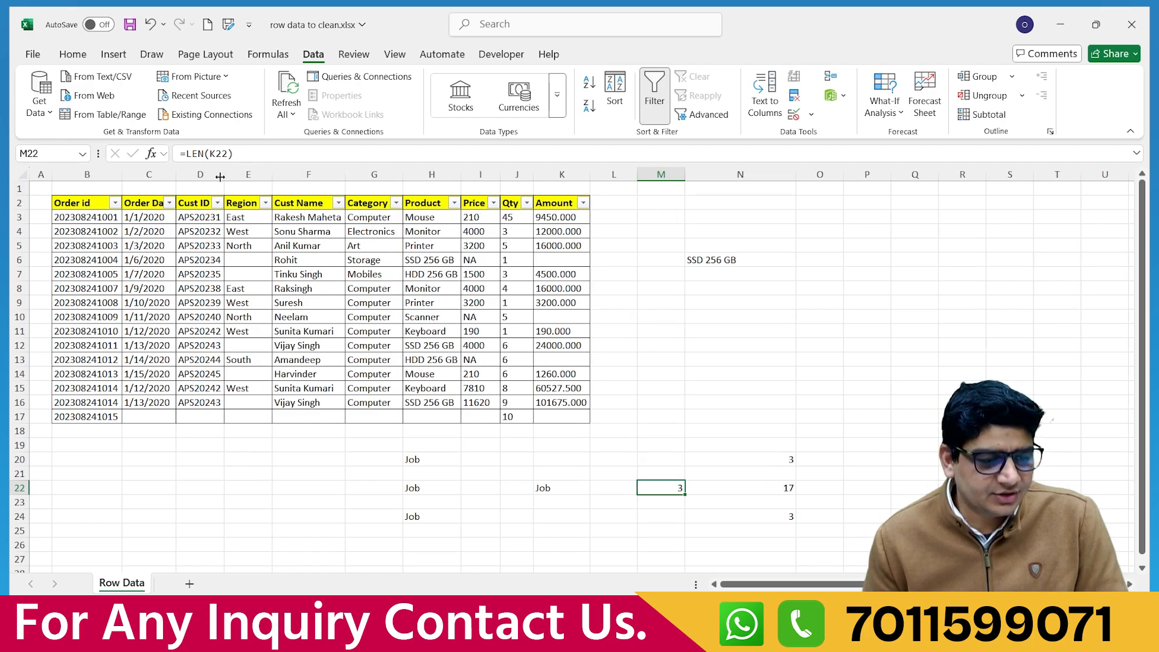
double_click(225, 174)
double_click(177, 174)
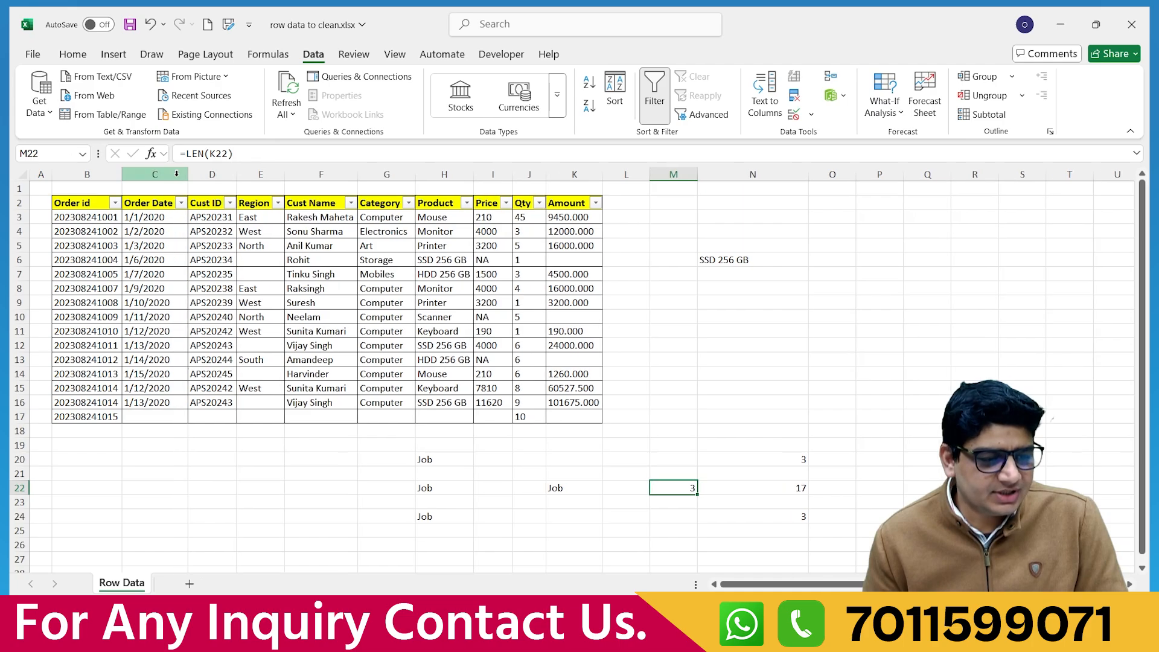
left_click(546, 176)
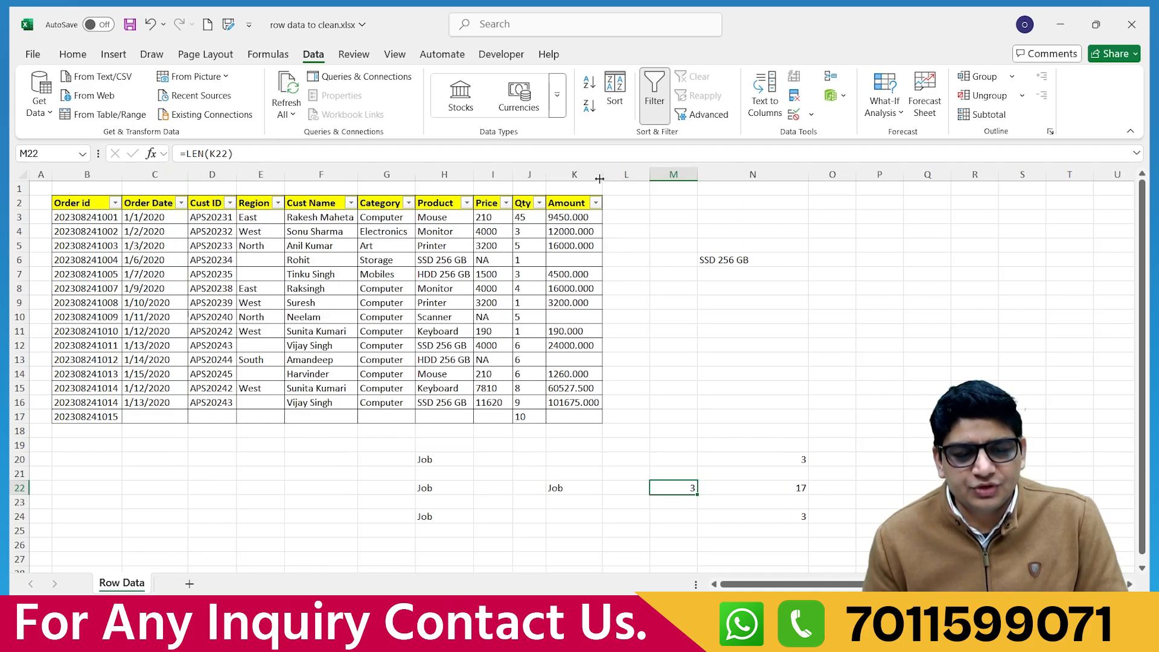